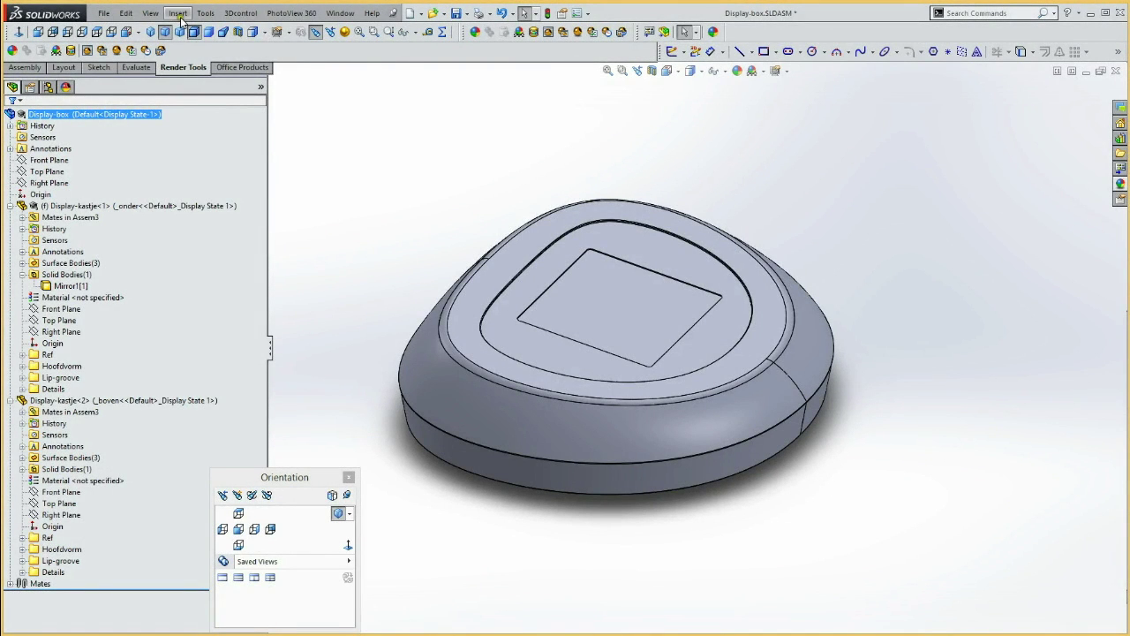
# - Insert a new in-context part, Part2^Display-box, into the Display-box assembly
pyautogui.click(177, 12)
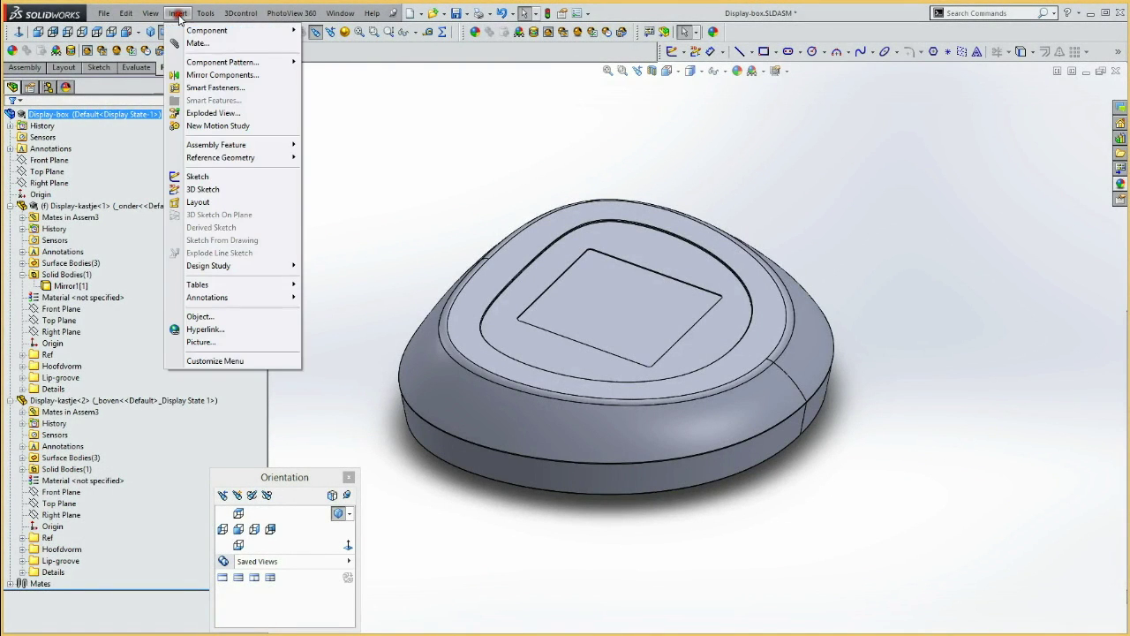
pyautogui.moveTo(208, 30)
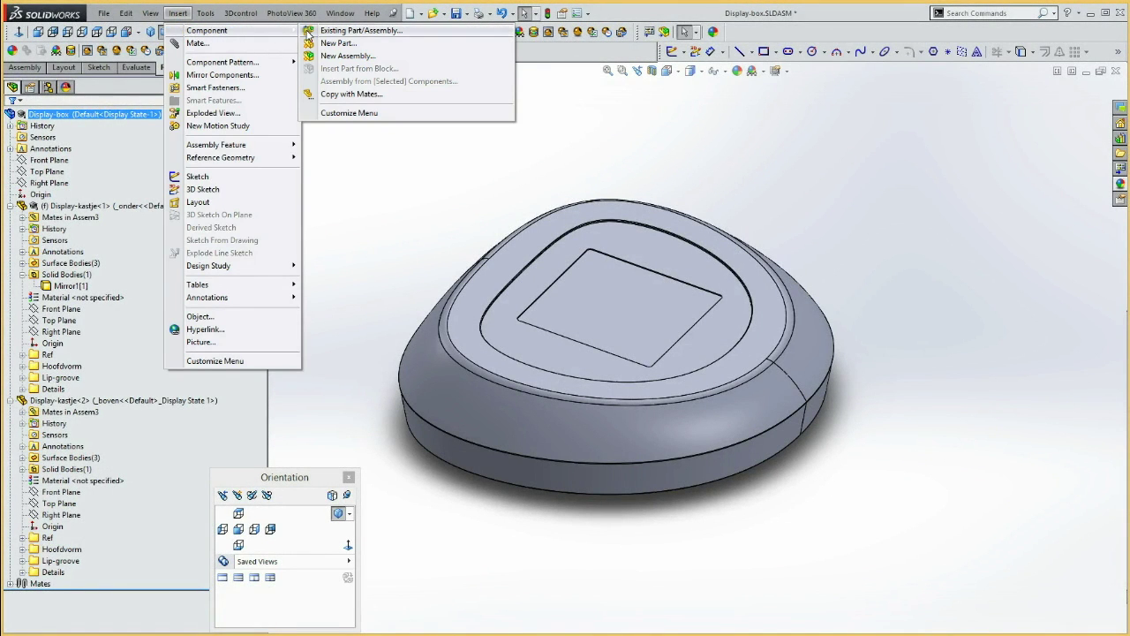
pyautogui.click(340, 43)
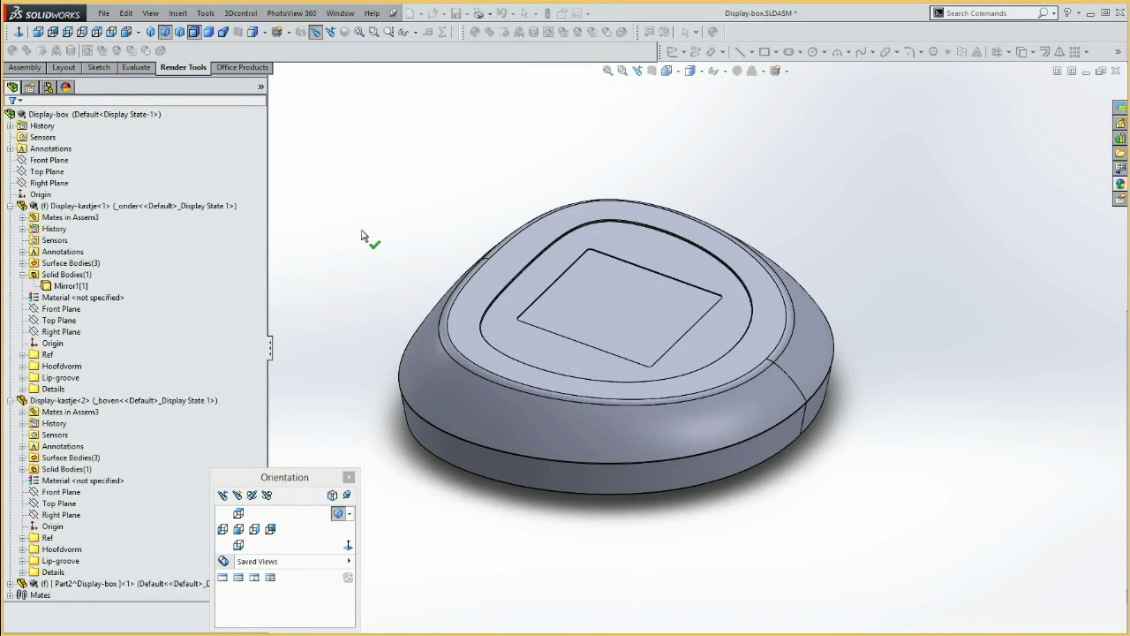
# - Place the new part on the Front Plane, switch to Top view and exit the empty sketch
pyautogui.click(45, 160)
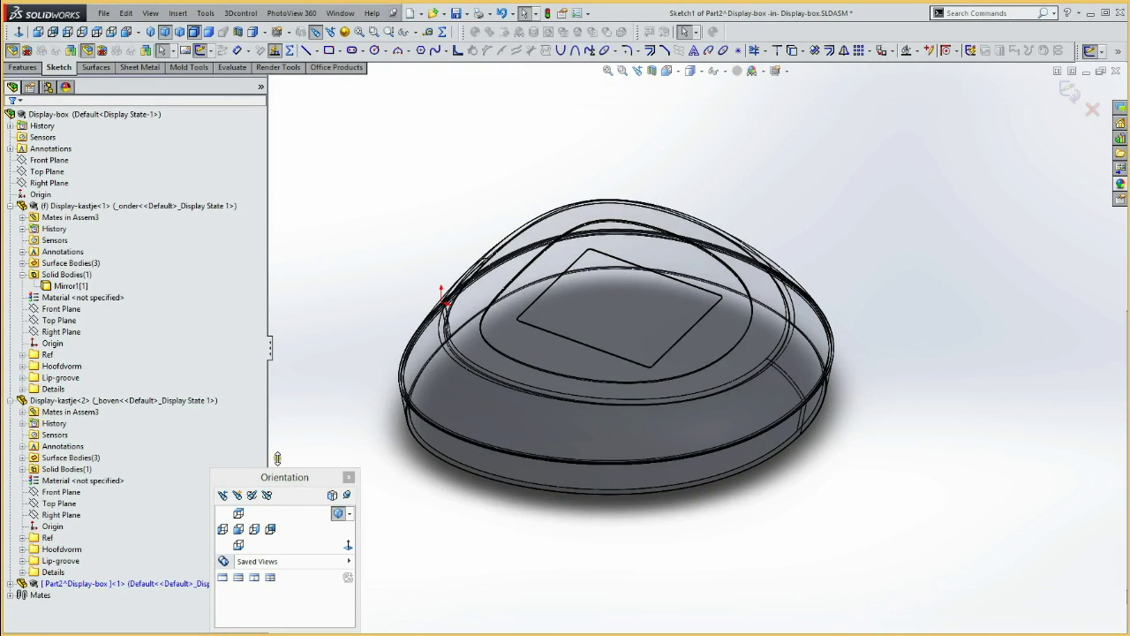
pyautogui.moveTo(284, 475); pyautogui.dragTo(384, 469)
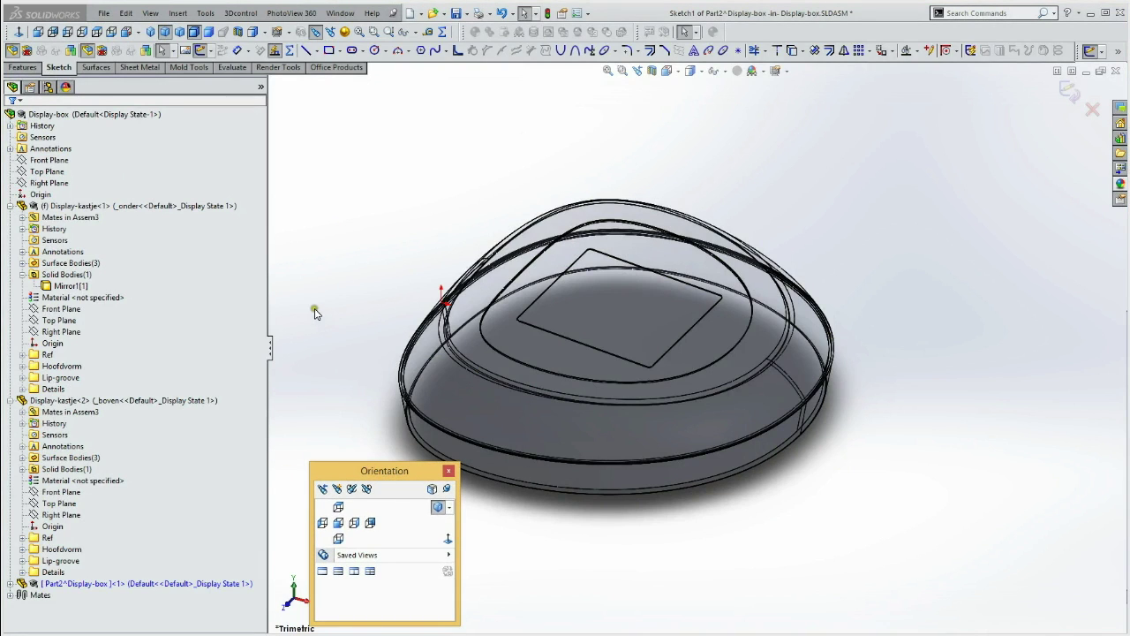
pyautogui.click(338, 507)
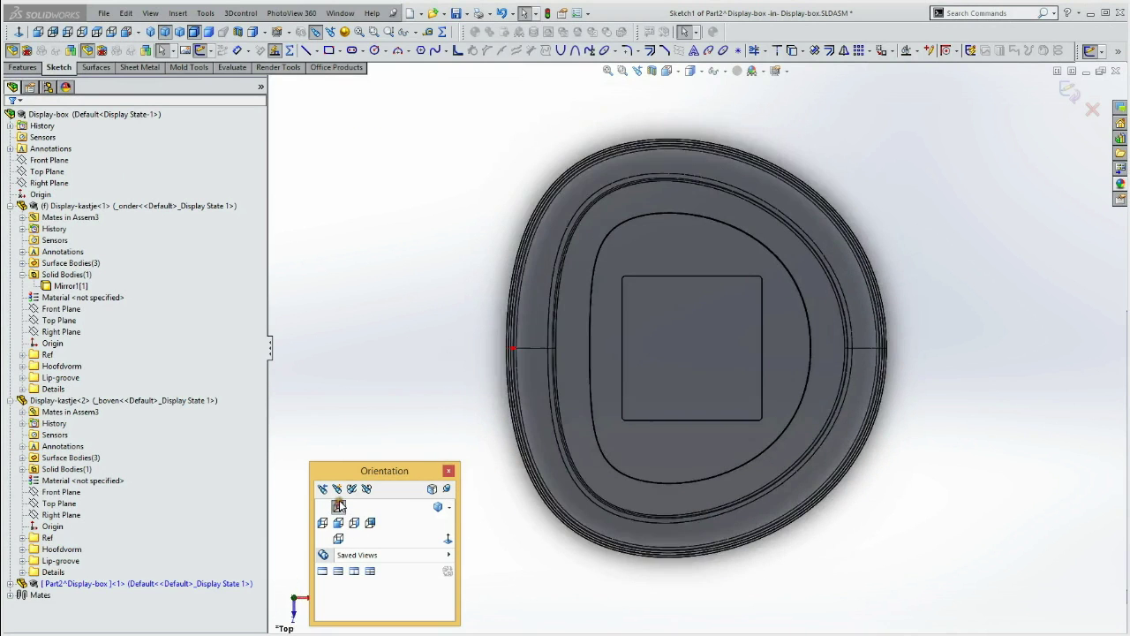
pyautogui.click(9, 584)
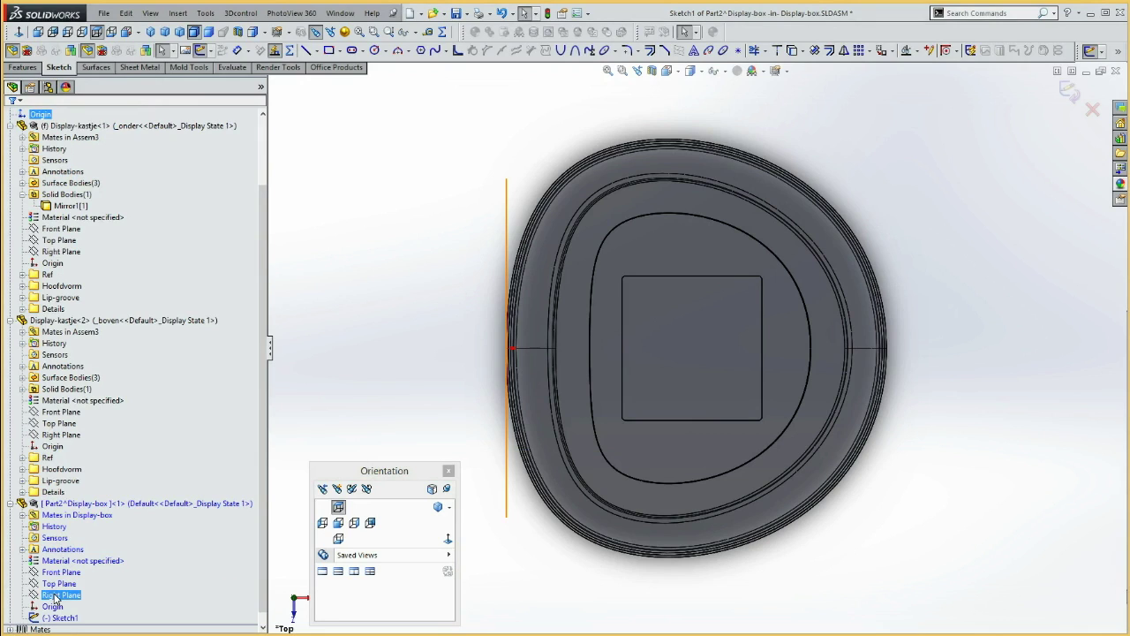
pyautogui.click(262, 389)
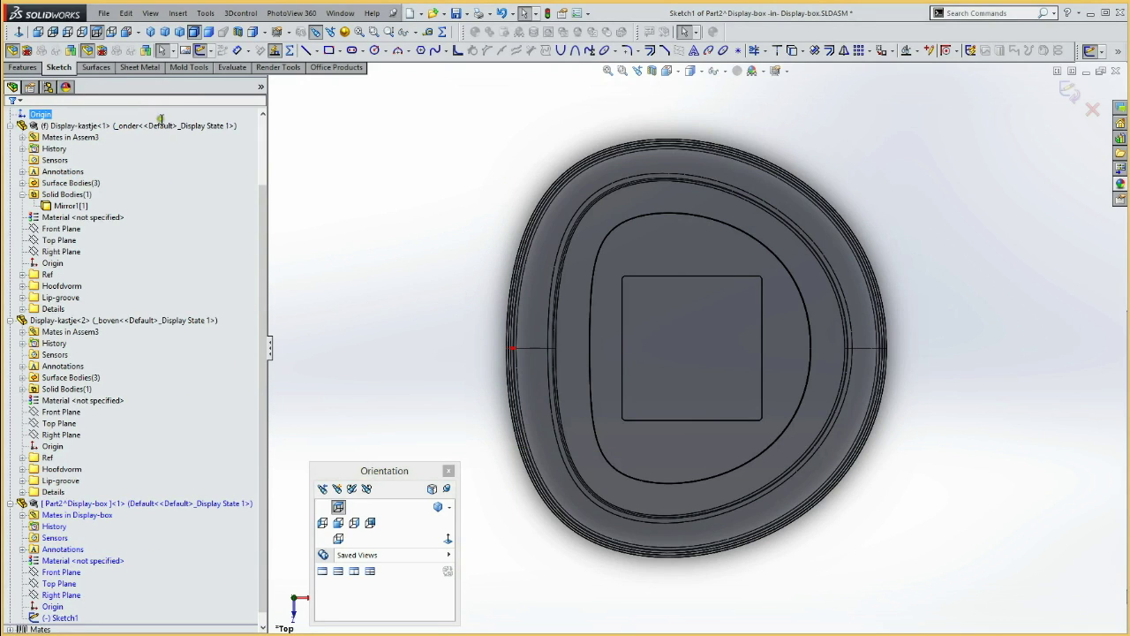
pyautogui.click(200, 50)
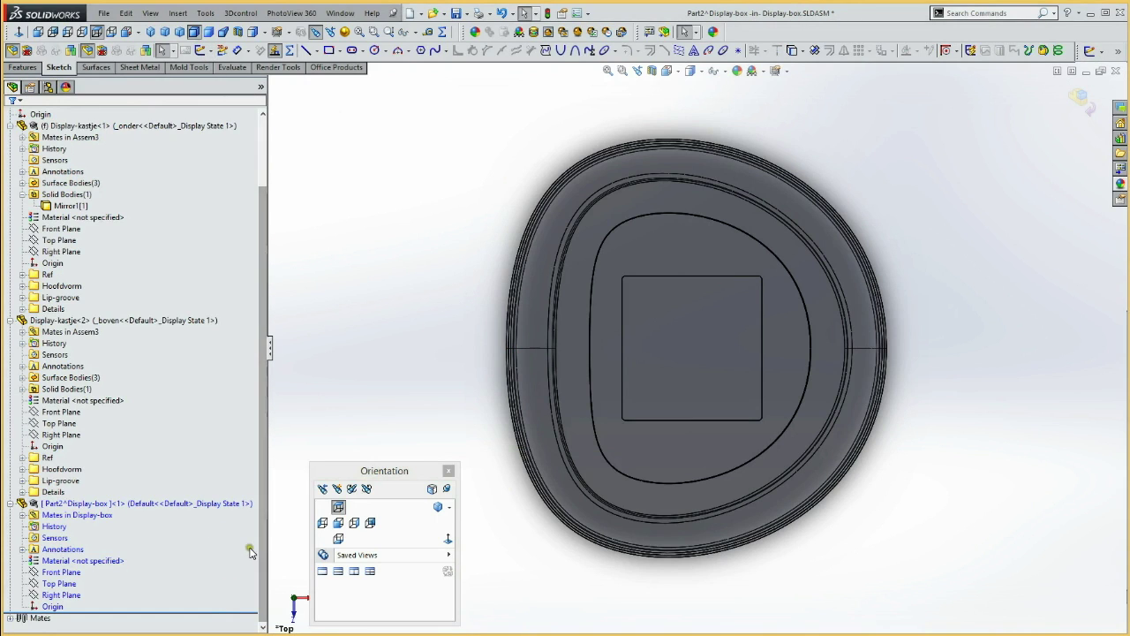
# - Check the Part2^Display-box component, its mates and the lower housing, then clear the selection
pyautogui.click(103, 507)
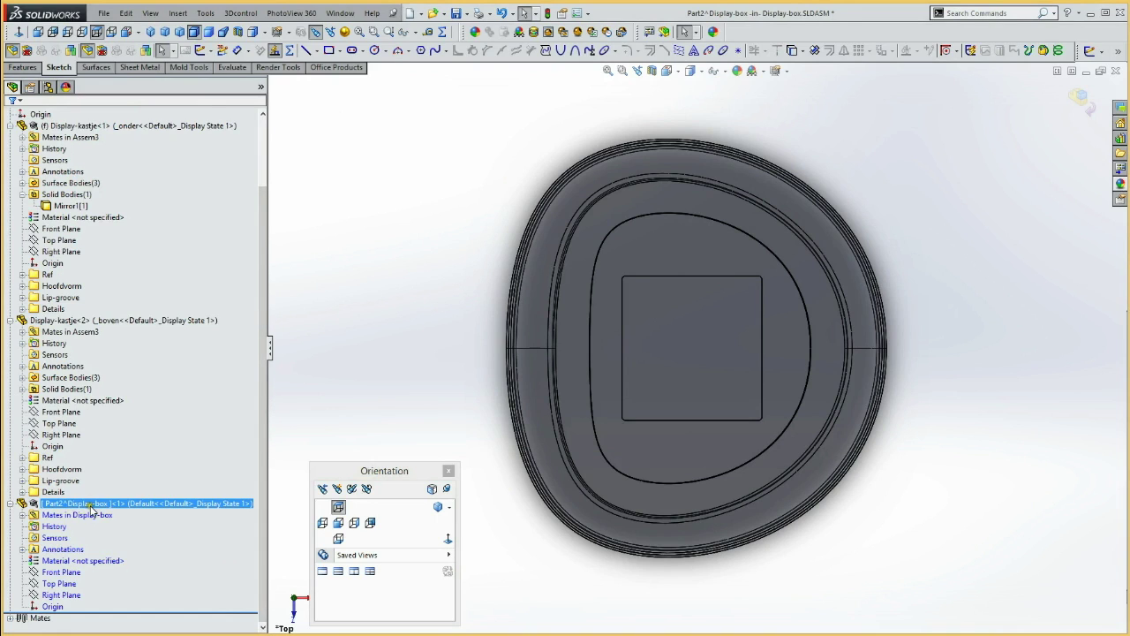
pyautogui.click(78, 515)
pyautogui.click(76, 505)
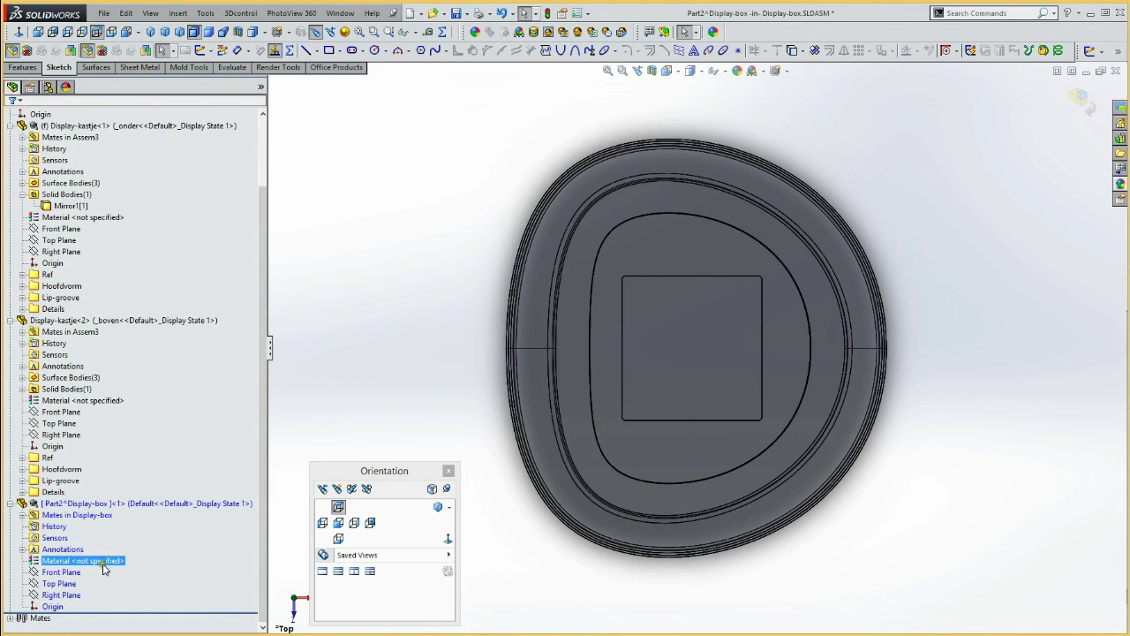
pyautogui.click(69, 516)
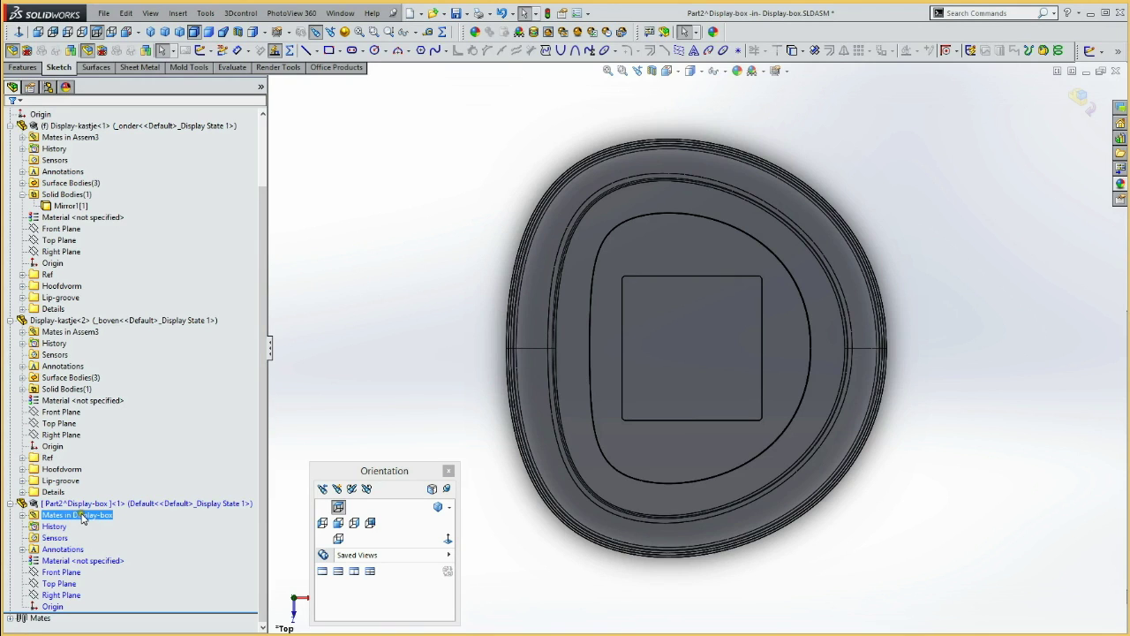
pyautogui.click(31, 128)
pyautogui.press('Escape')
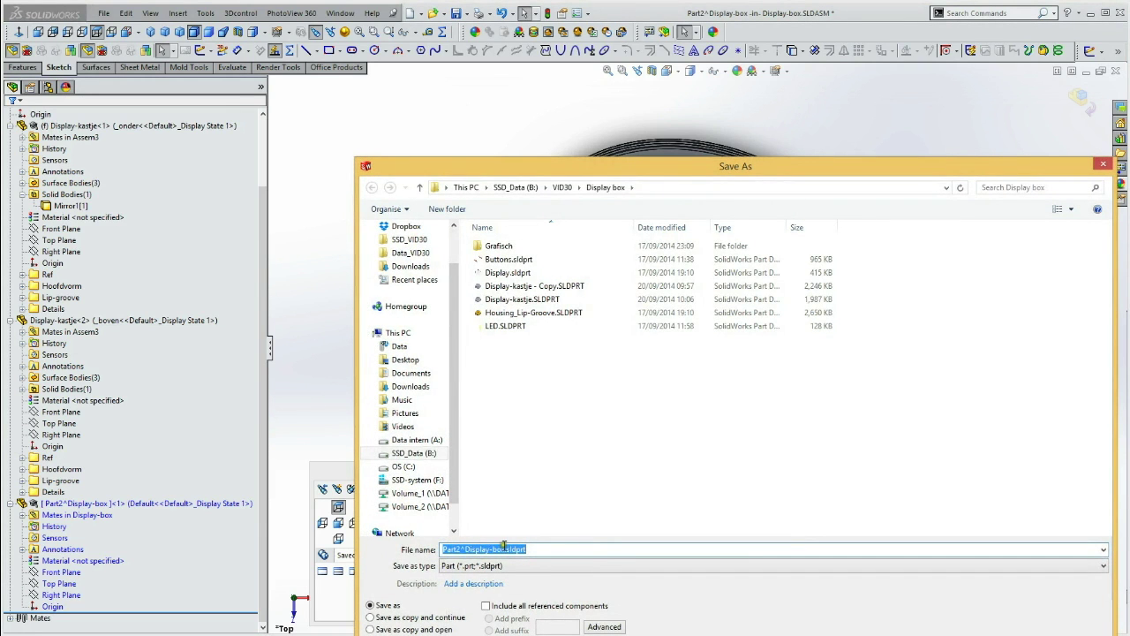
# - Save the new part as 'Display-ruitje' in the Display box folder
pyautogui.write('Displa')
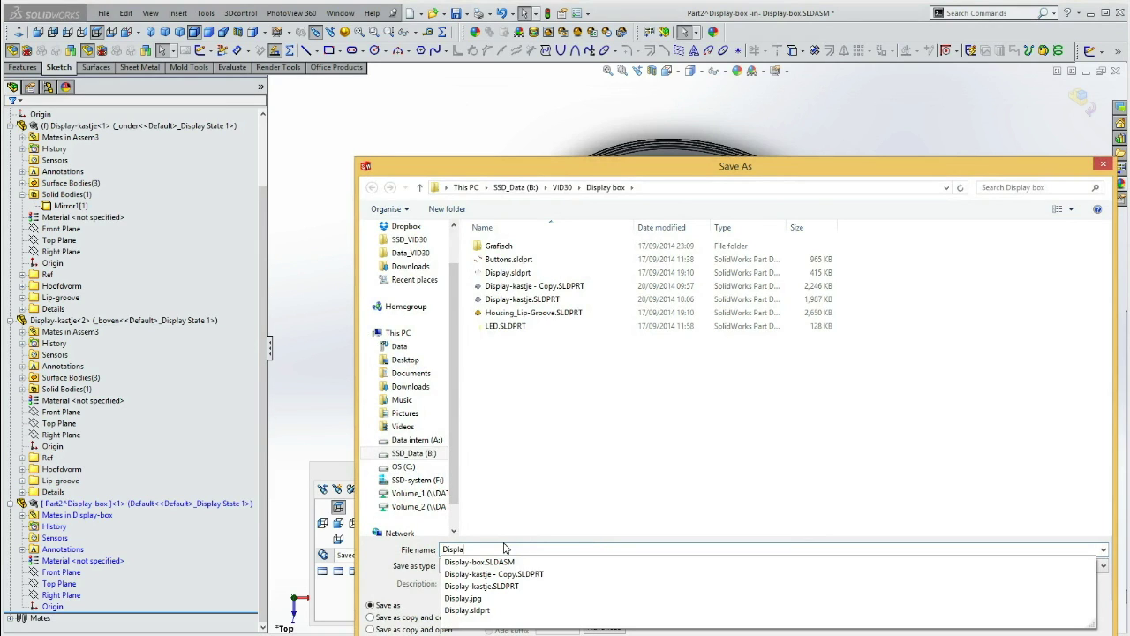
pyautogui.write('y-ruitje')
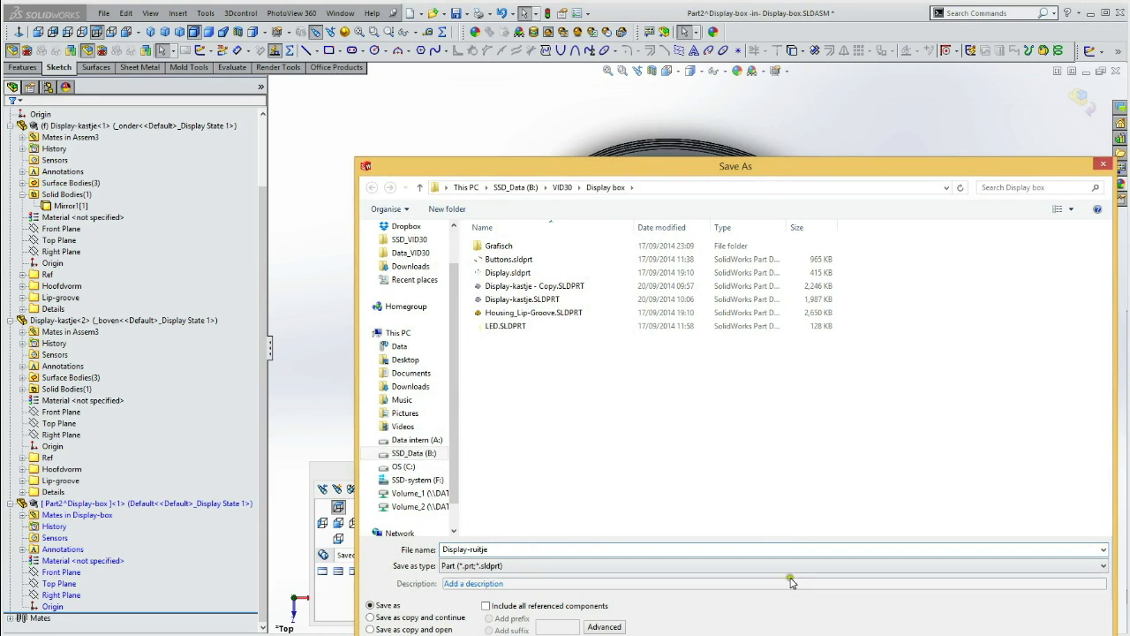
pyautogui.press('Return')
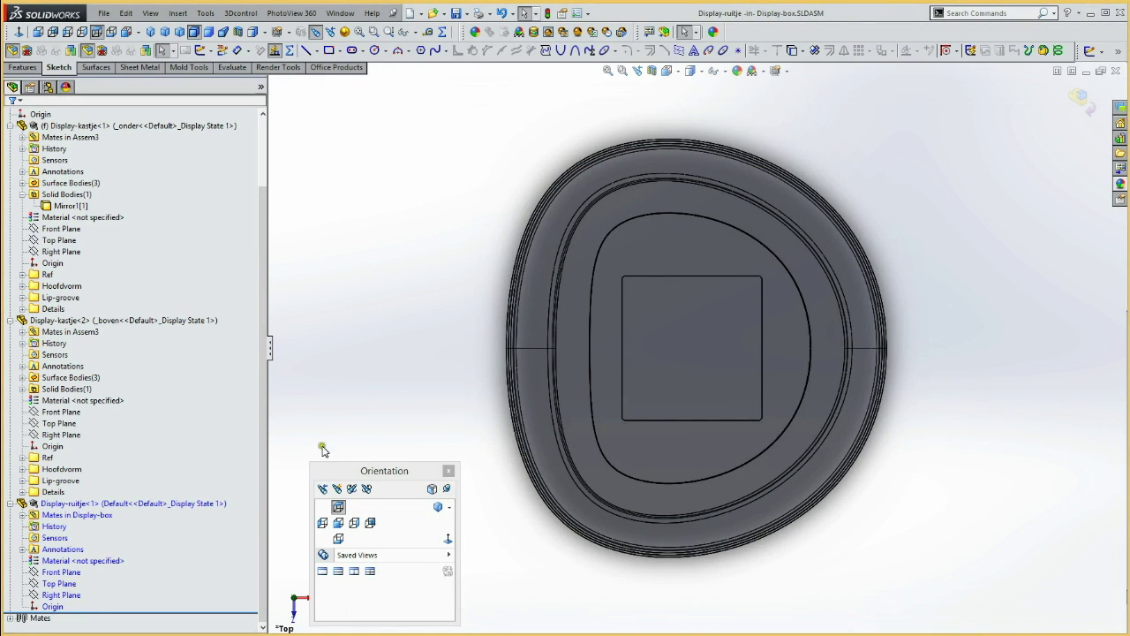
pyautogui.click(48, 309)
# - Show the housing's Ref buttons sketch from Details, then select Display-kastje<2>'s top face
pyautogui.click(10, 320)
pyautogui.moveTo(401, 388)
pyautogui.mouseDown(button='middle')
pyautogui.moveTo(345, 211)
pyautogui.moveTo(400, 217)
pyautogui.moveTo(376, 182)
pyautogui.moveTo(383, 164)
pyautogui.moveTo(376, 176)
pyautogui.mouseUp(button='middle')
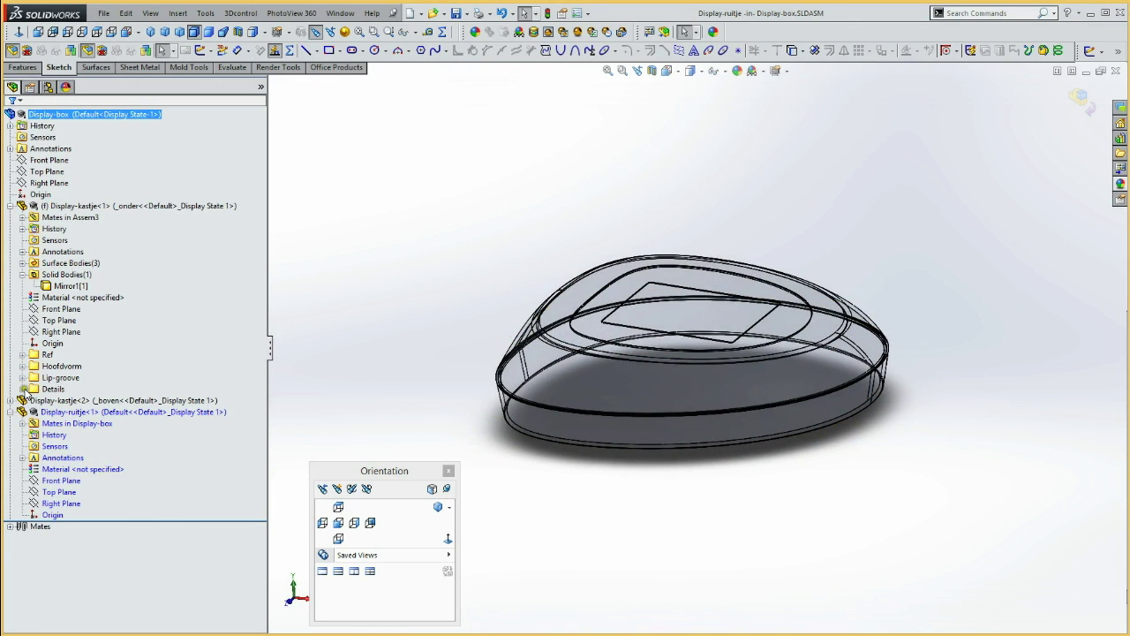
pyautogui.click(22, 390)
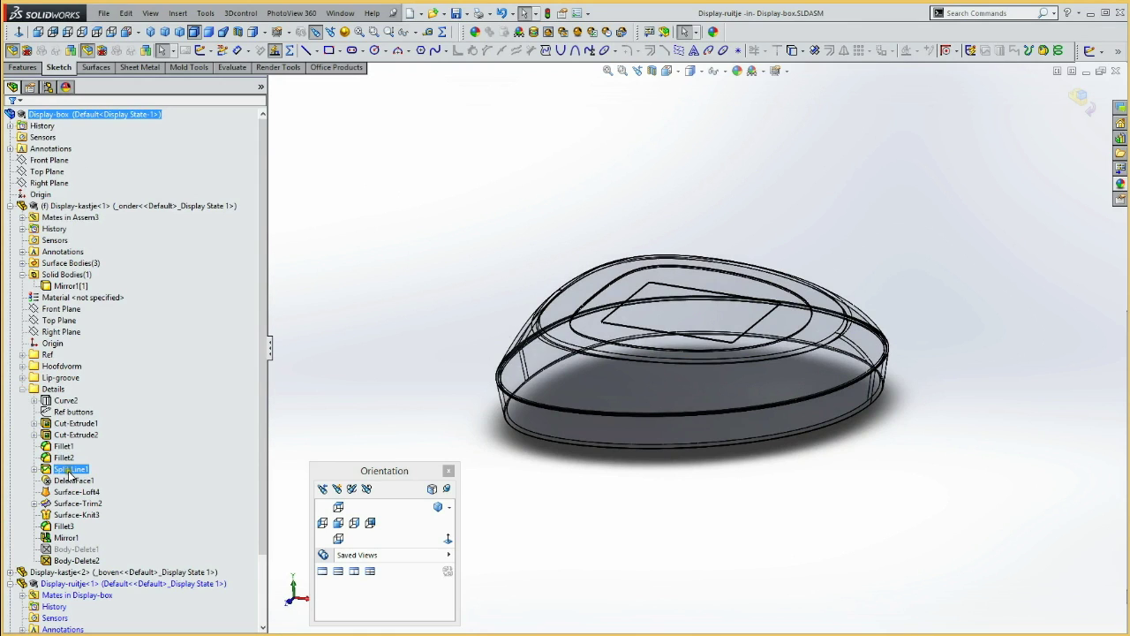
pyautogui.click(76, 424)
pyautogui.click(75, 412)
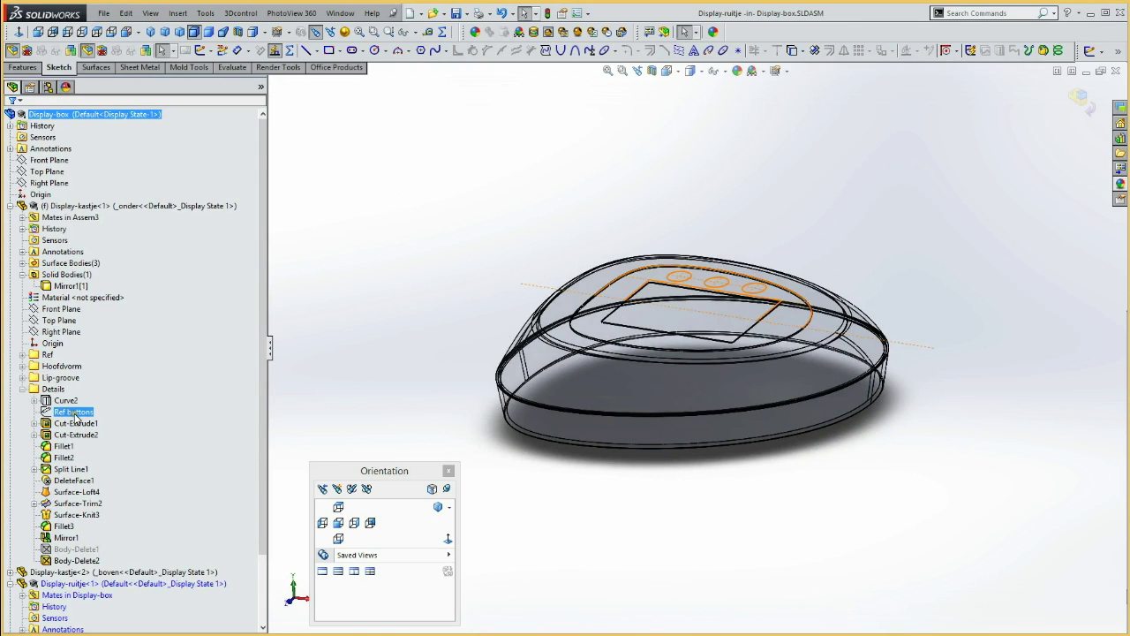
pyautogui.click(231, 520)
pyautogui.moveTo(258, 526); pyautogui.dragTo(257, 597)
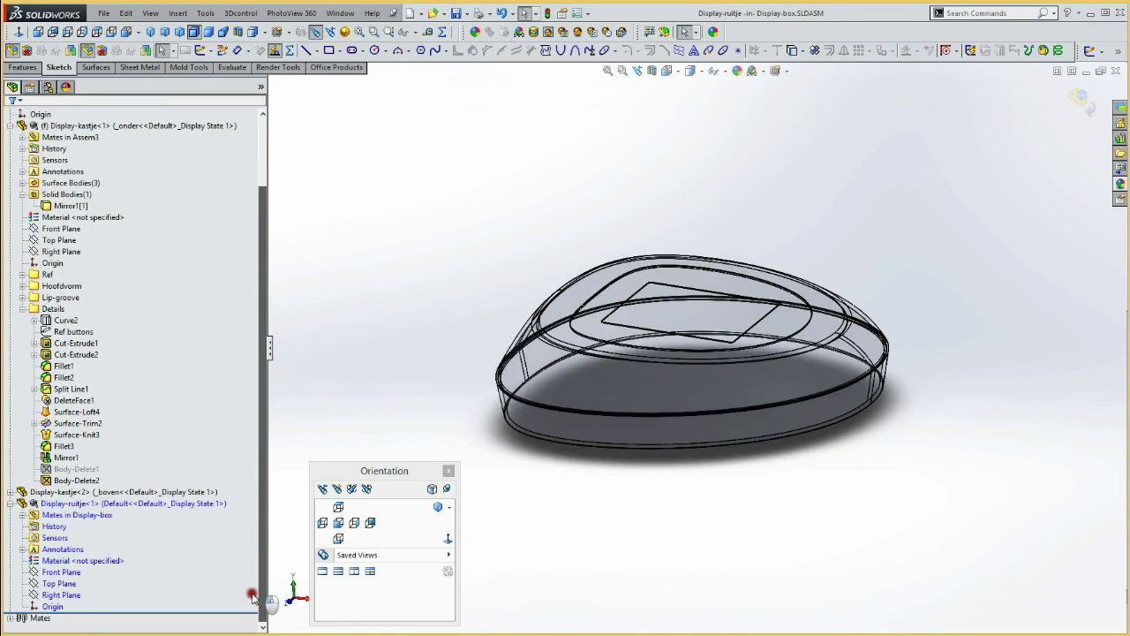
pyautogui.click(592, 286)
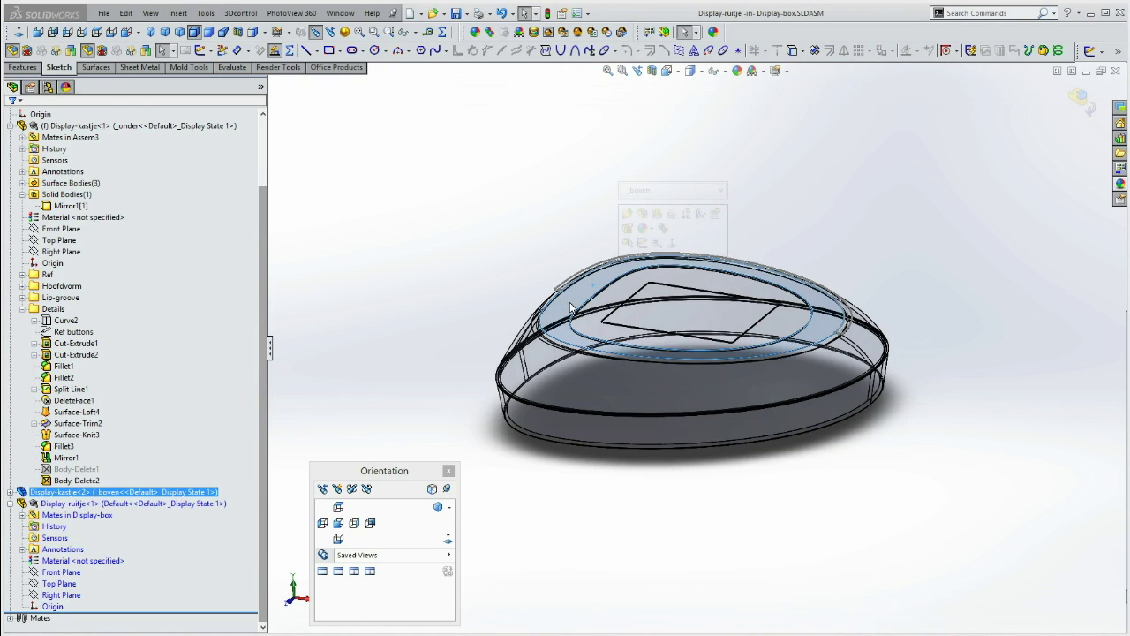
# - Create Plane1 on the upper housing's top face with a 0 offset distance
pyautogui.click(177, 12)
pyautogui.moveTo(219, 151)
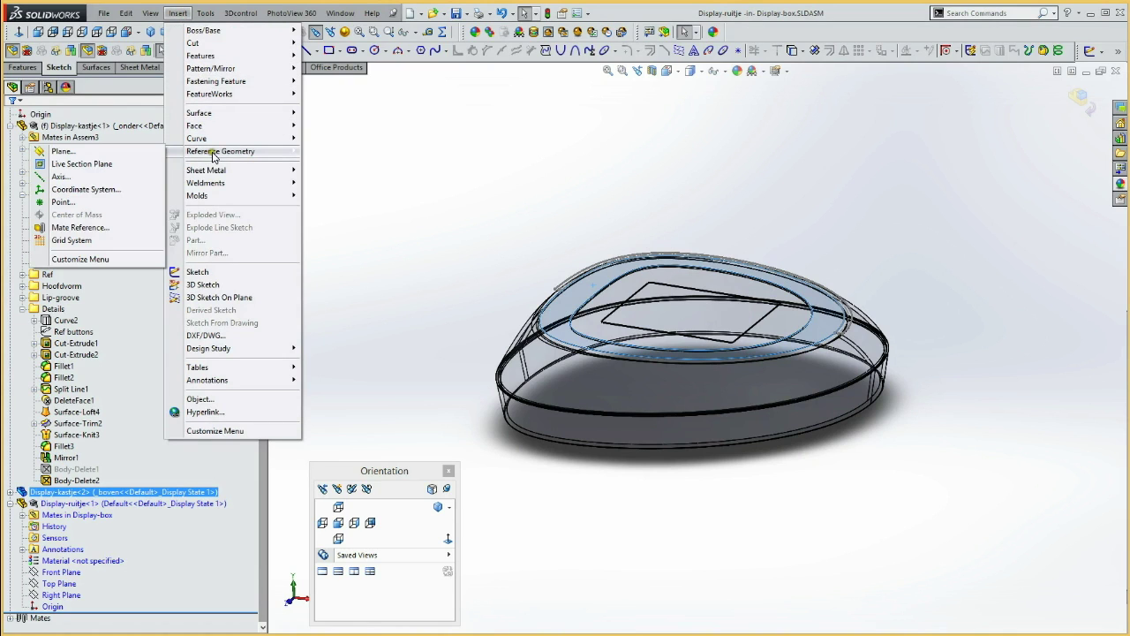
pyautogui.click(86, 155)
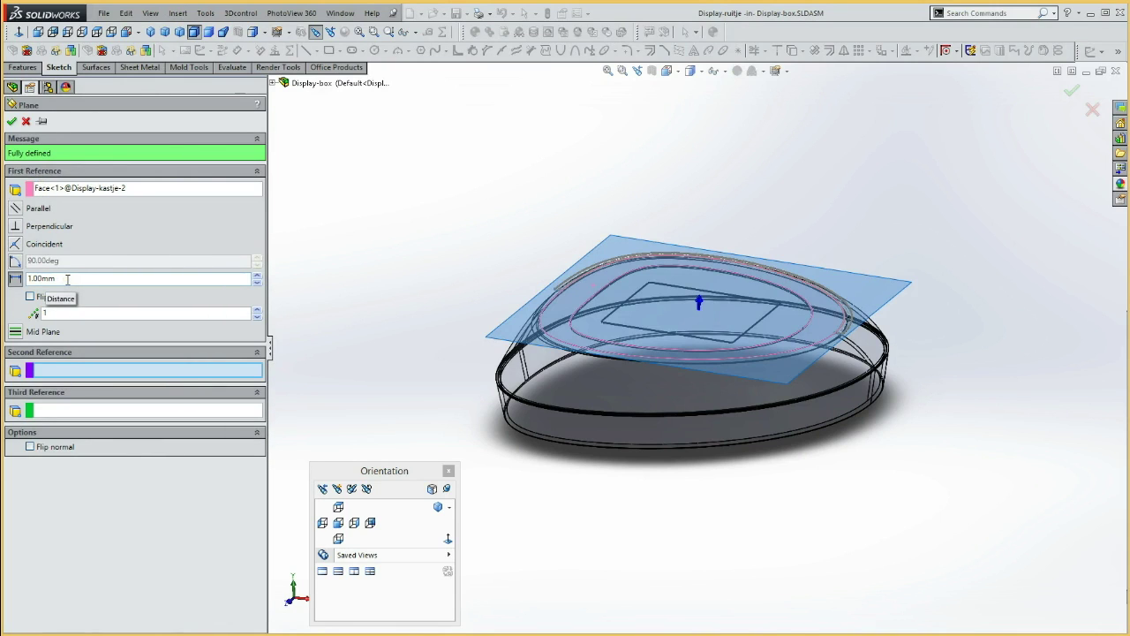
pyautogui.doubleClick(66, 280)
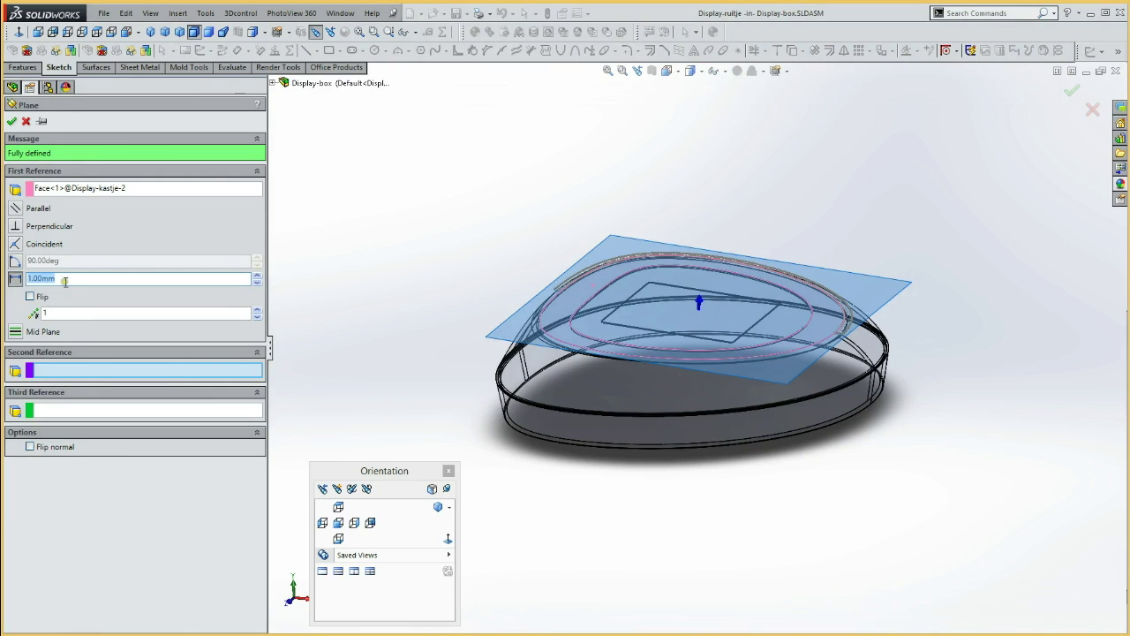
pyautogui.write('0')
pyautogui.click(10, 121)
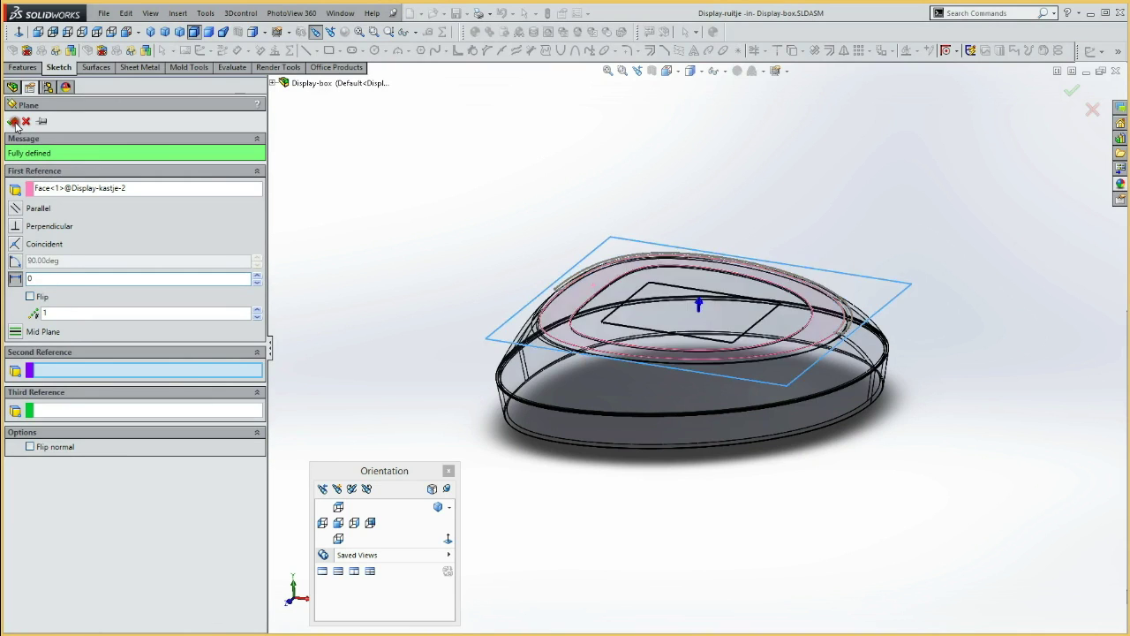
pyautogui.moveTo(352, 318); pyautogui.dragTo(363, 273, button='middle')
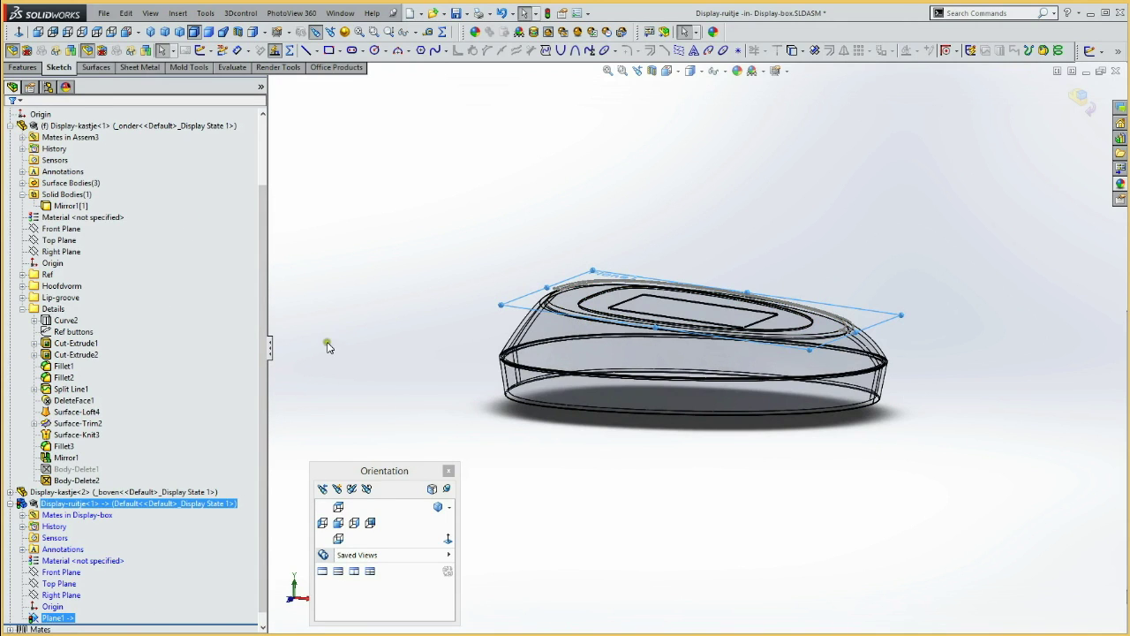
pyautogui.moveTo(373, 289); pyautogui.dragTo(356, 319, button='middle')
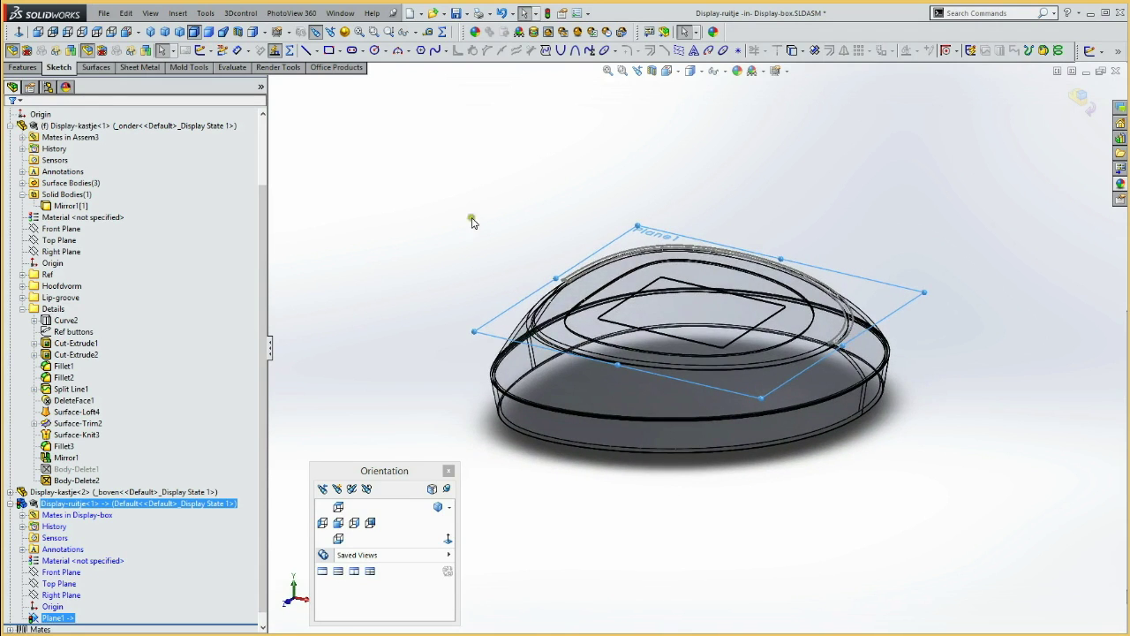
pyautogui.click(639, 284)
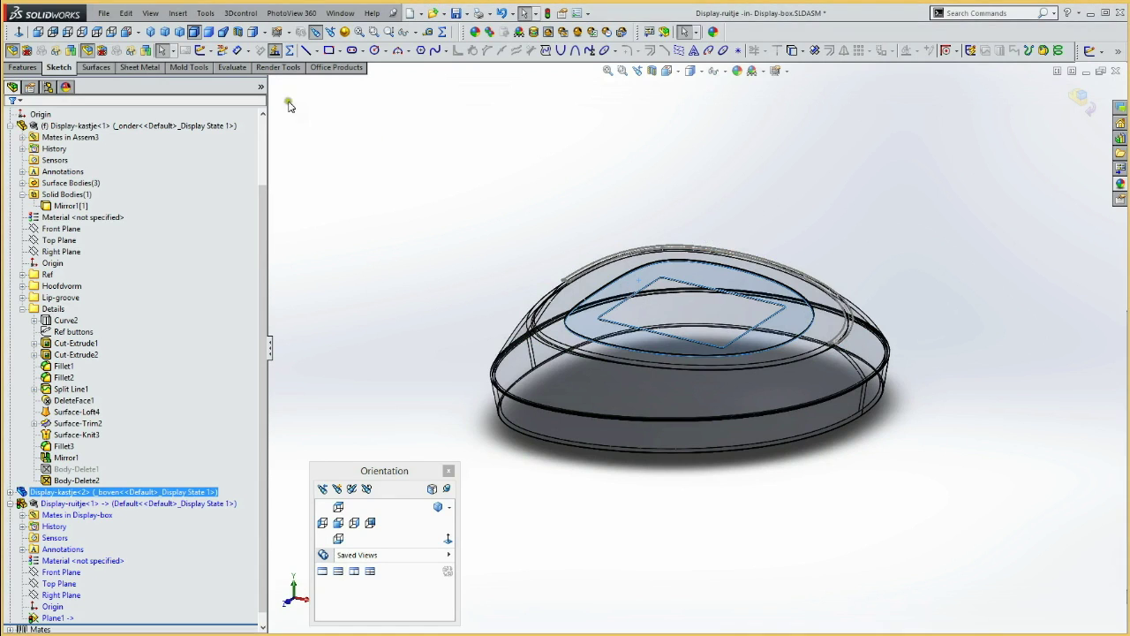
# - Create Plane2 offset 0.05 mm from the upper housing's top face
pyautogui.click(178, 13)
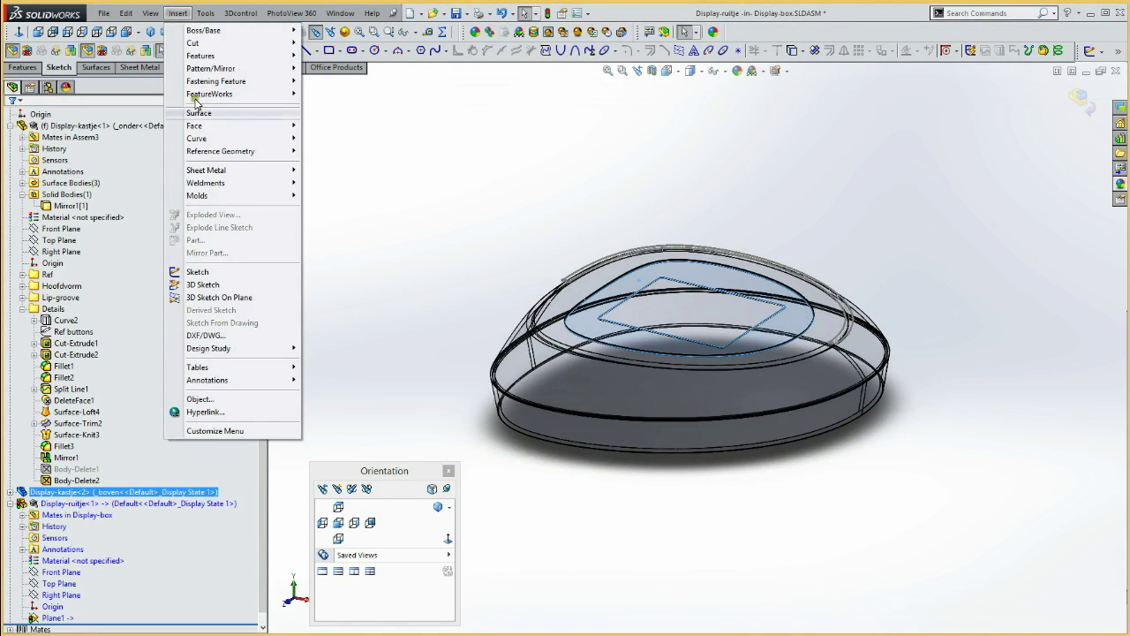
pyautogui.moveTo(221, 151)
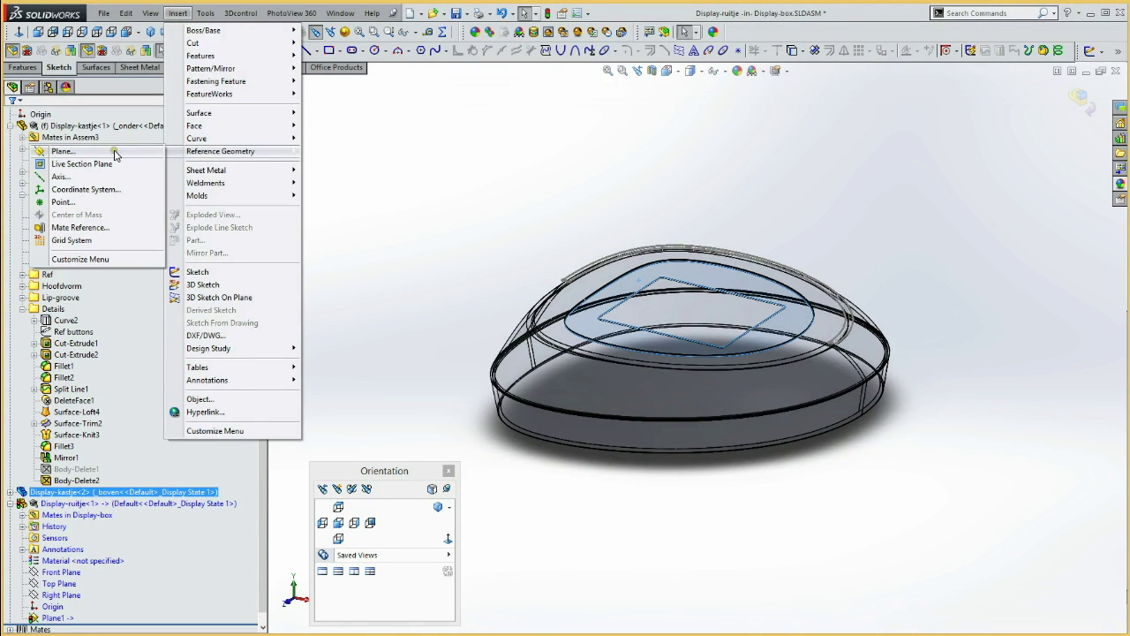
pyautogui.click(113, 152)
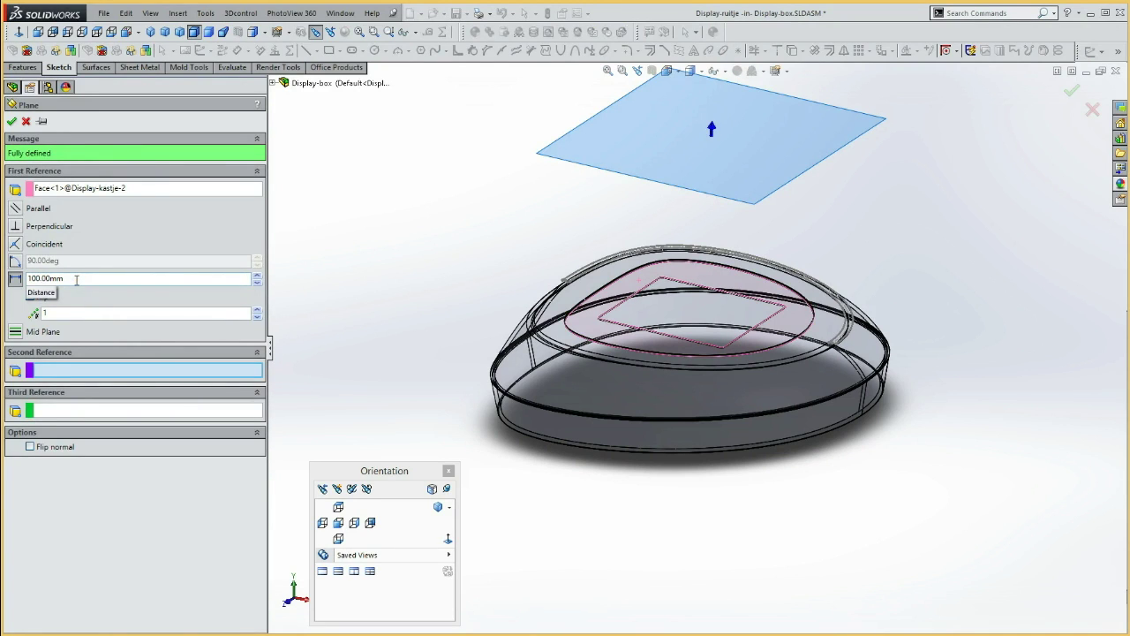
pyautogui.click(257, 288)
pyautogui.click(257, 289)
pyautogui.click(257, 289)
pyautogui.click(257, 289)
pyautogui.doubleClick(127, 278)
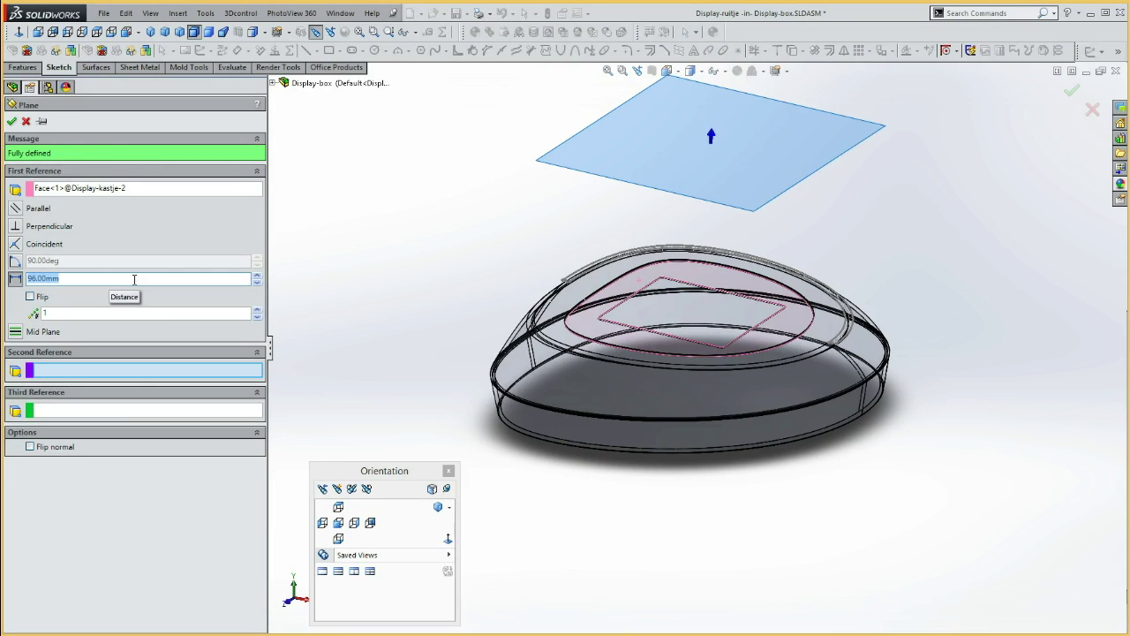
pyautogui.write('0,05')
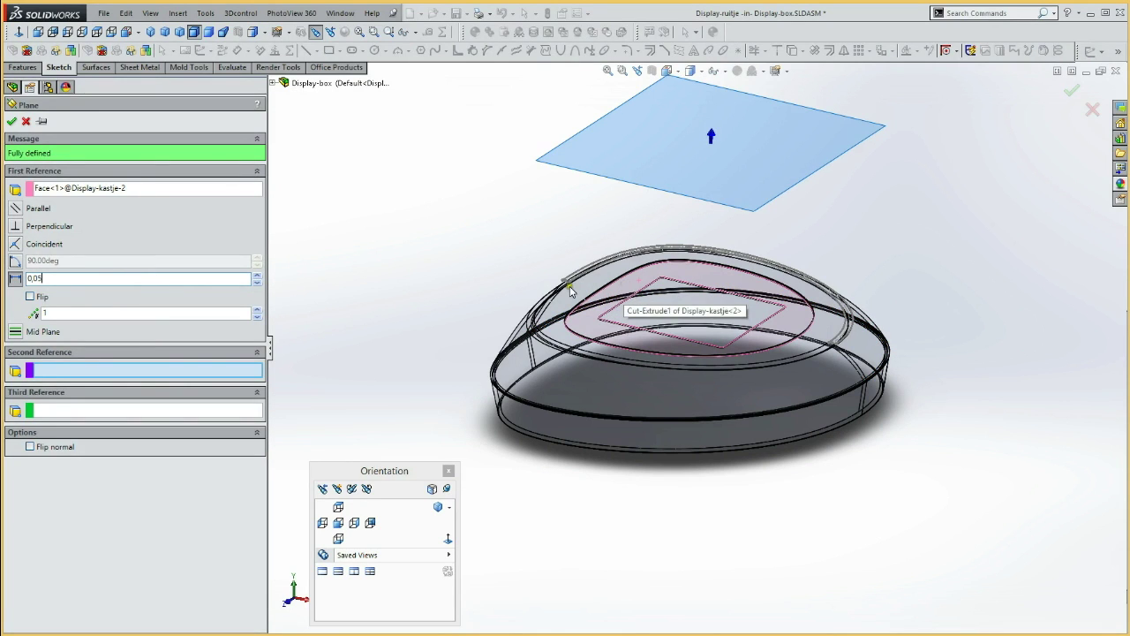
pyautogui.click(12, 121)
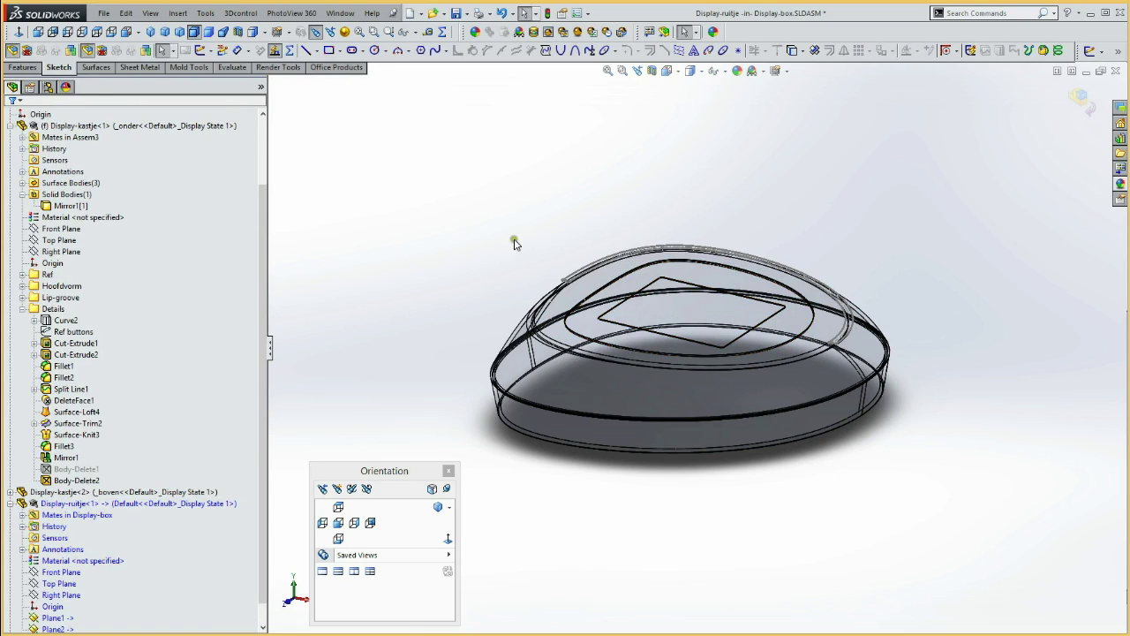
# - Select Display-ruitje's Plane1 in the tree and start a new sketch on it
pyautogui.moveTo(517, 245)
pyautogui.mouseDown(button='middle')
pyautogui.moveTo(536, 212)
pyautogui.moveTo(515, 255)
pyautogui.moveTo(547, 276)
pyautogui.moveTo(535, 232)
pyautogui.moveTo(527, 245)
pyautogui.moveTo(497, 227)
pyautogui.mouseUp(button='middle')
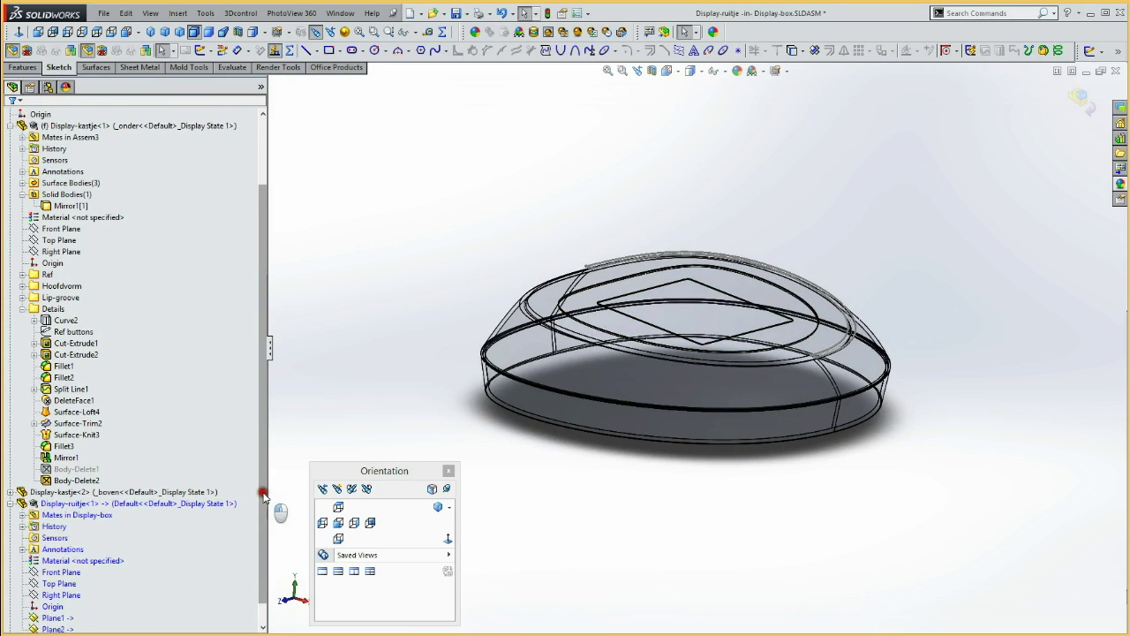
pyautogui.scroll(-1, 262, 565)
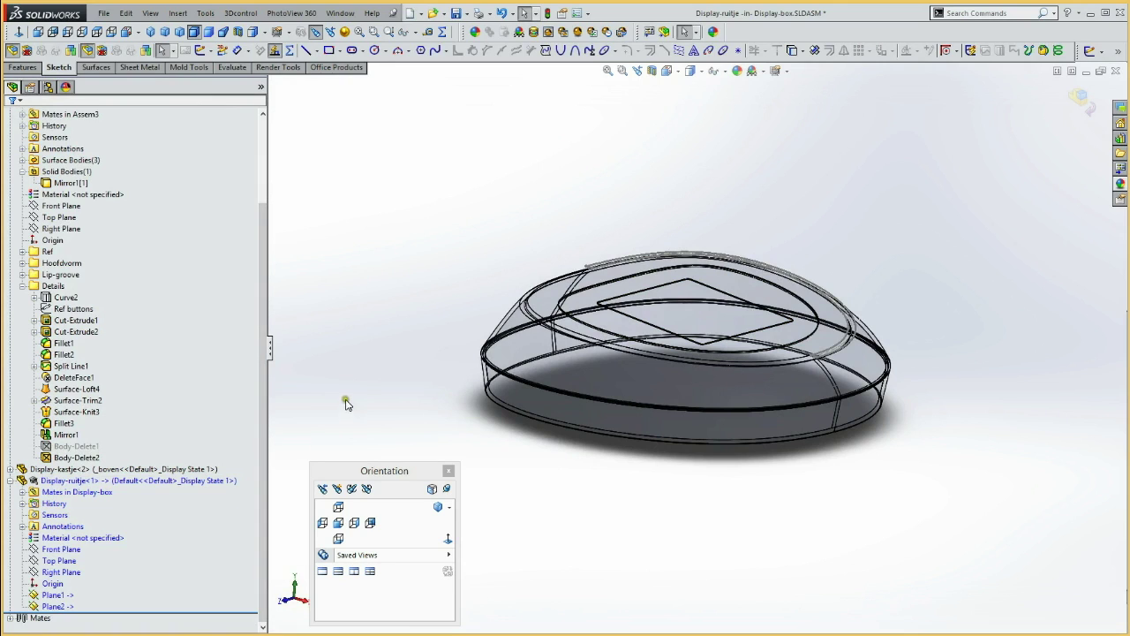
pyautogui.click(56, 596)
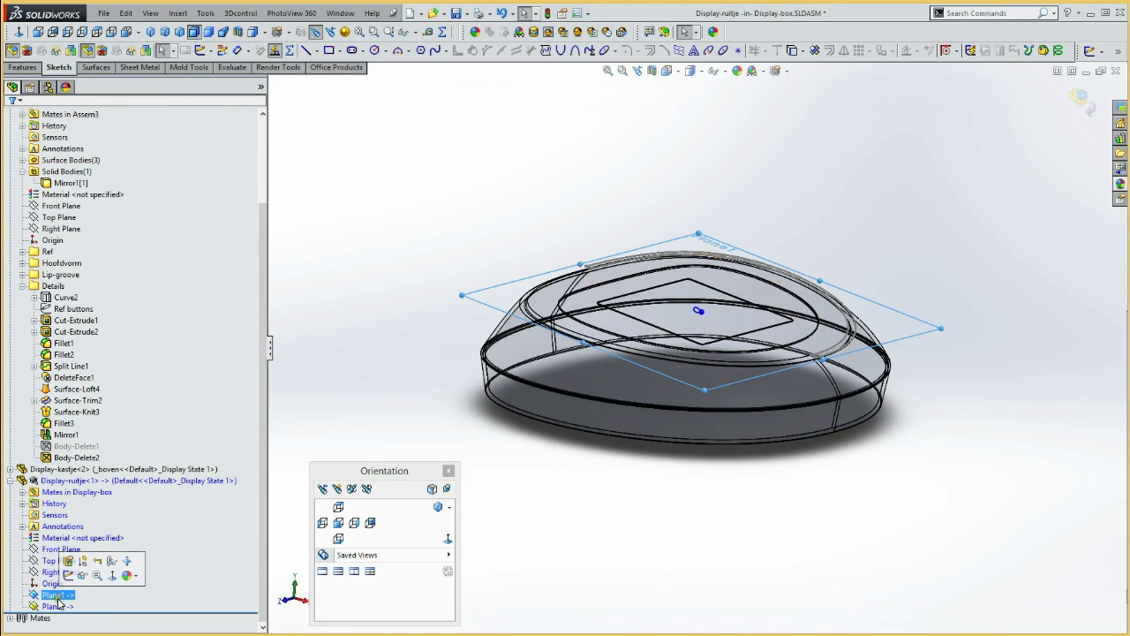
pyautogui.doubleClick(56, 605)
pyautogui.click(53, 584)
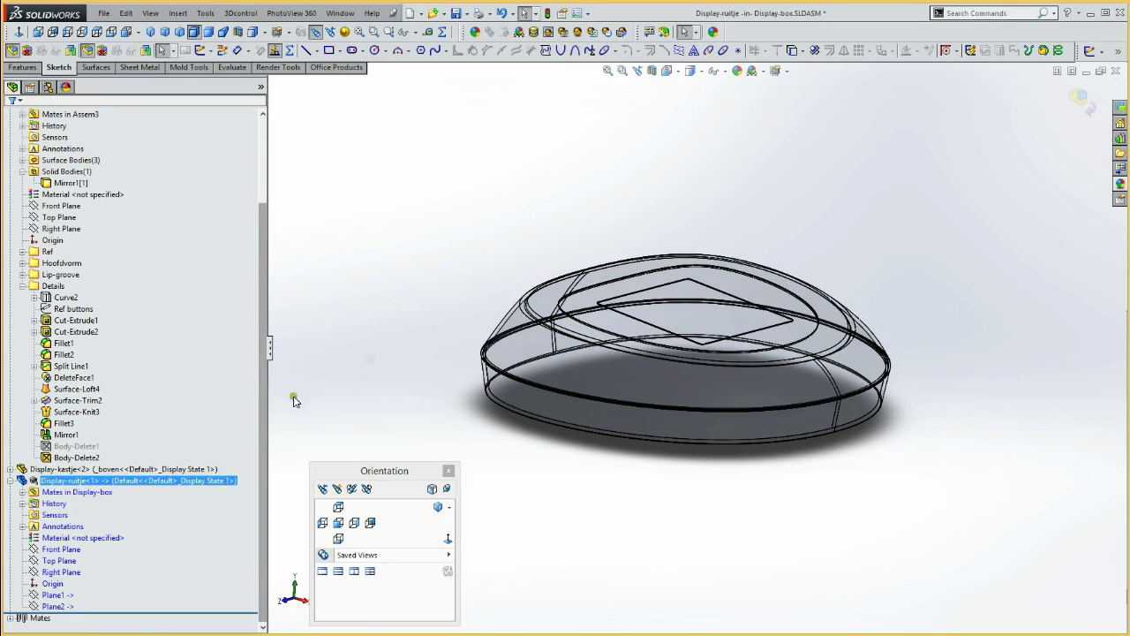
pyautogui.click(49, 595)
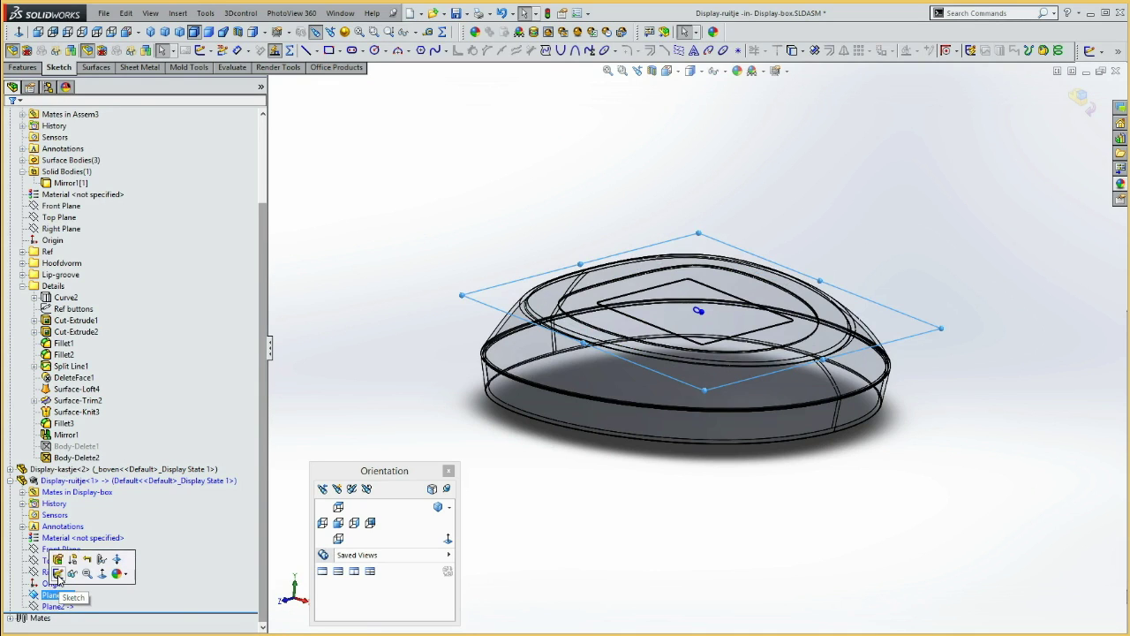
pyautogui.click(58, 574)
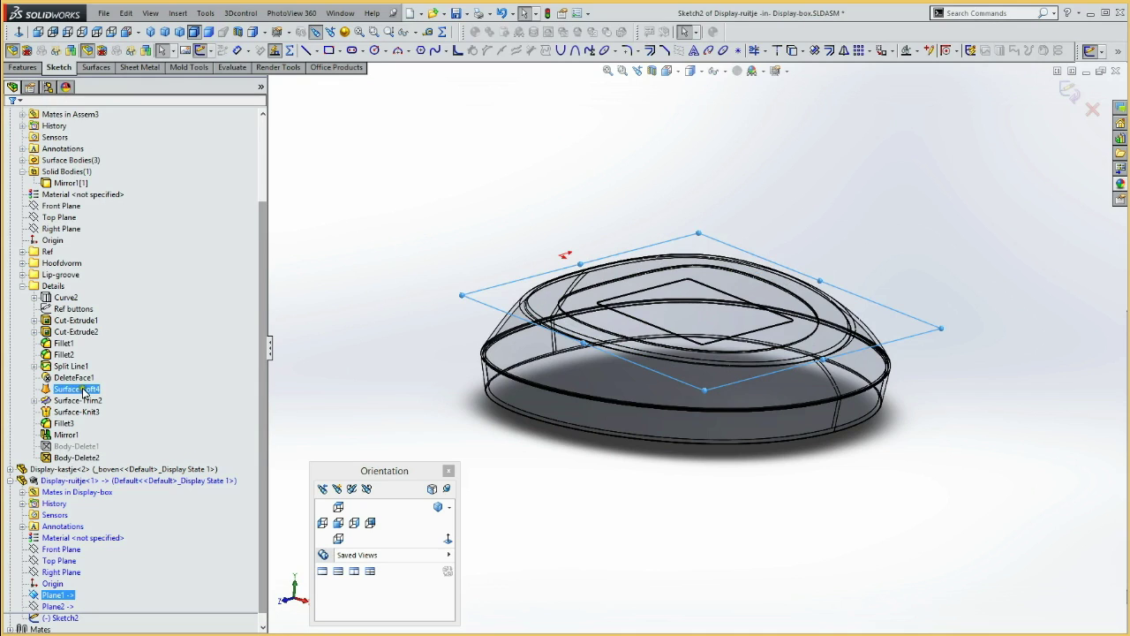
# - Convert the Ref buttons outlines into the Plane1 sketch and close it
pyautogui.click(65, 309)
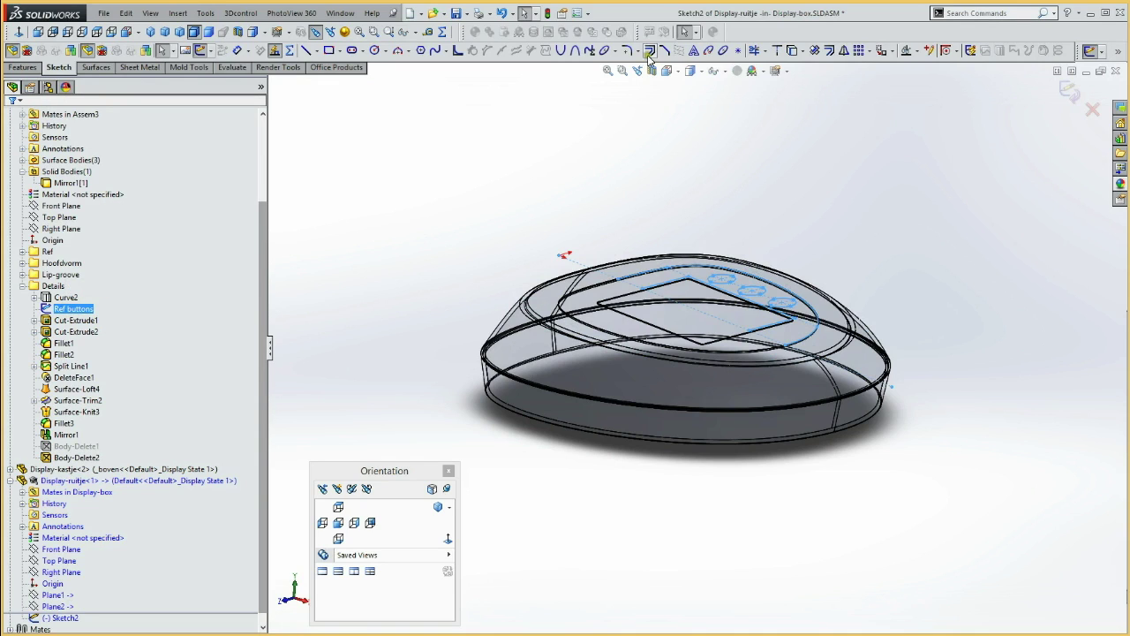
pyautogui.click(704, 161)
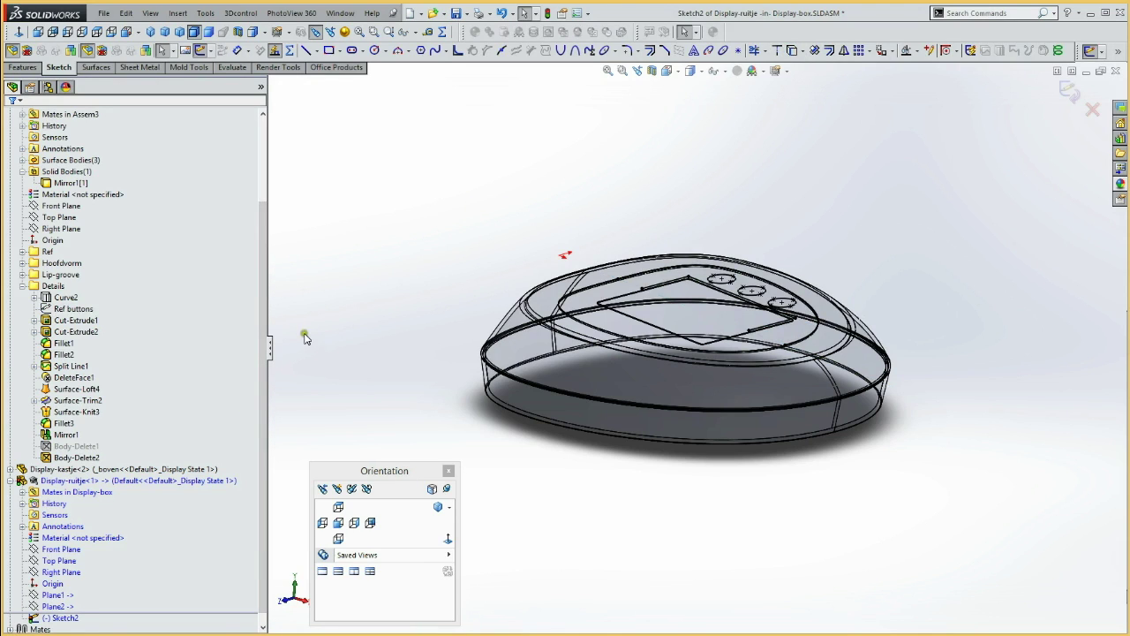
pyautogui.click(202, 51)
# - Select Sketch2 in the FeatureManager tree to begin renaming it
pyautogui.click(58, 617)
pyautogui.click(60, 618)
pyautogui.keyDown('ctrl'); pyautogui.click(74, 607); pyautogui.keyUp('ctrl')
pyautogui.keyDown('ctrl'); pyautogui.click(53, 599); pyautogui.keyUp('ctrl')
pyautogui.write('Ref')
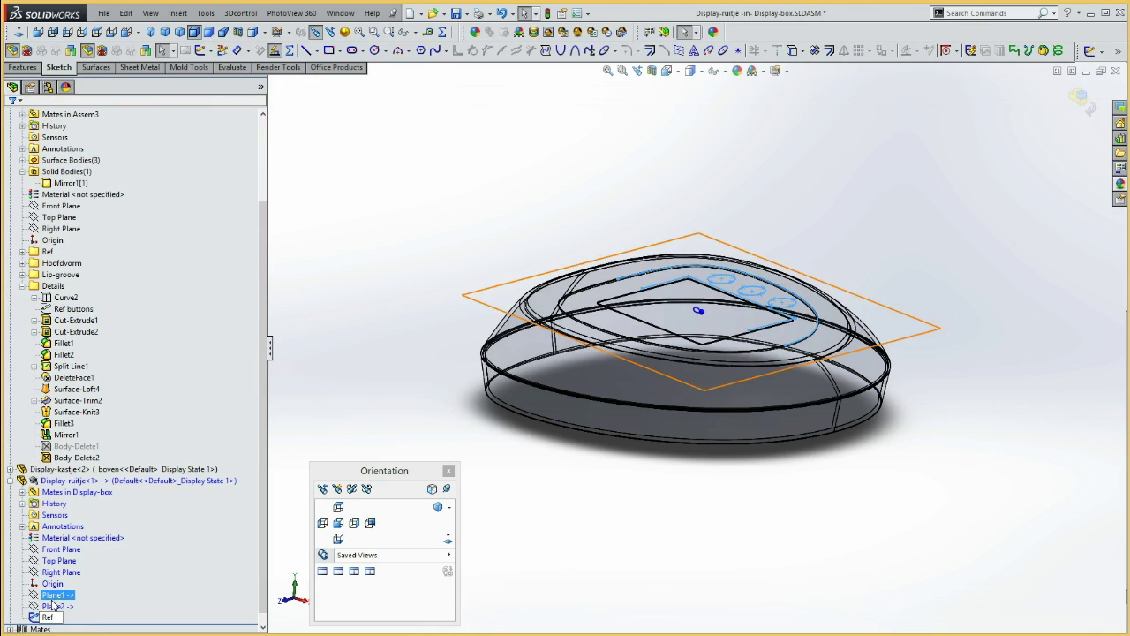
# - Name the sketch 'Ref top'
pyautogui.write('top')
pyautogui.click(313, 457)
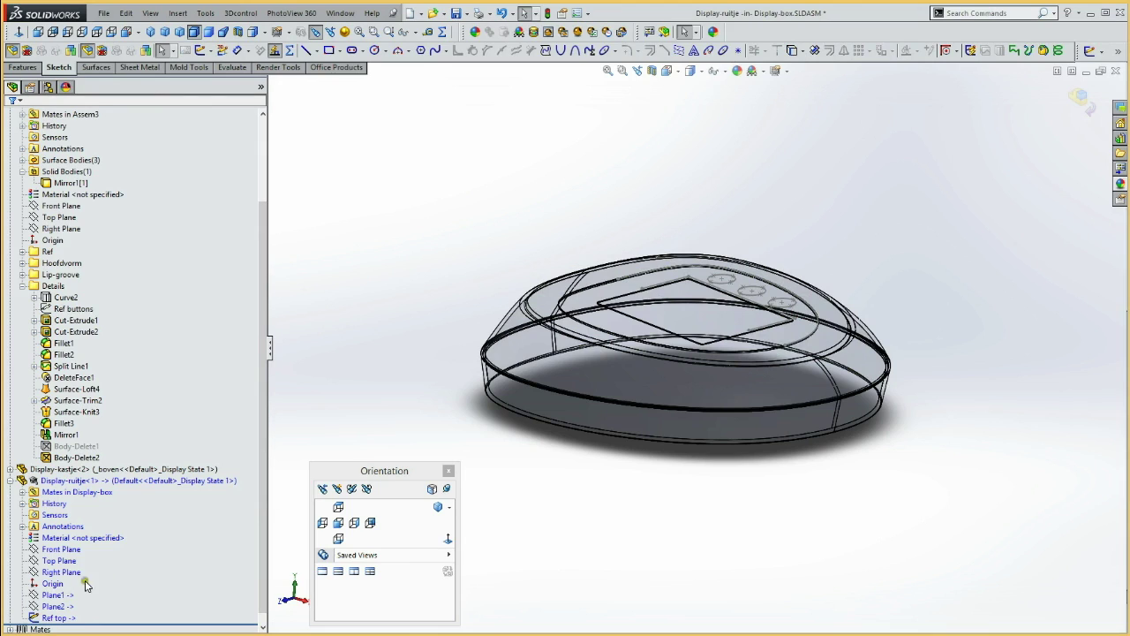
pyautogui.click(91, 537)
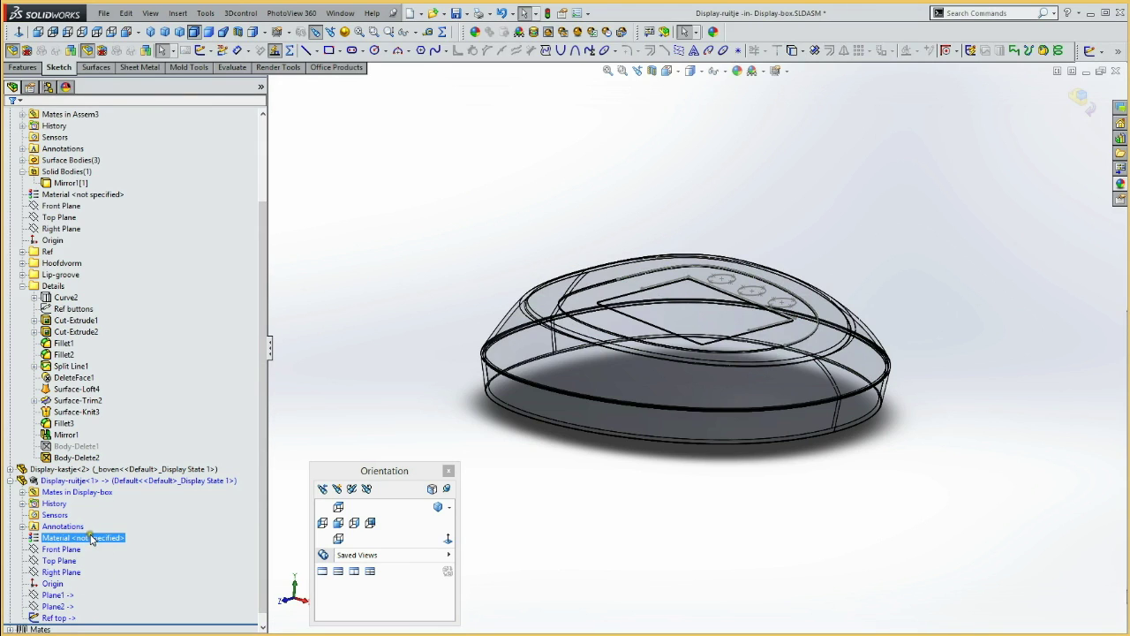
pyautogui.click(59, 572)
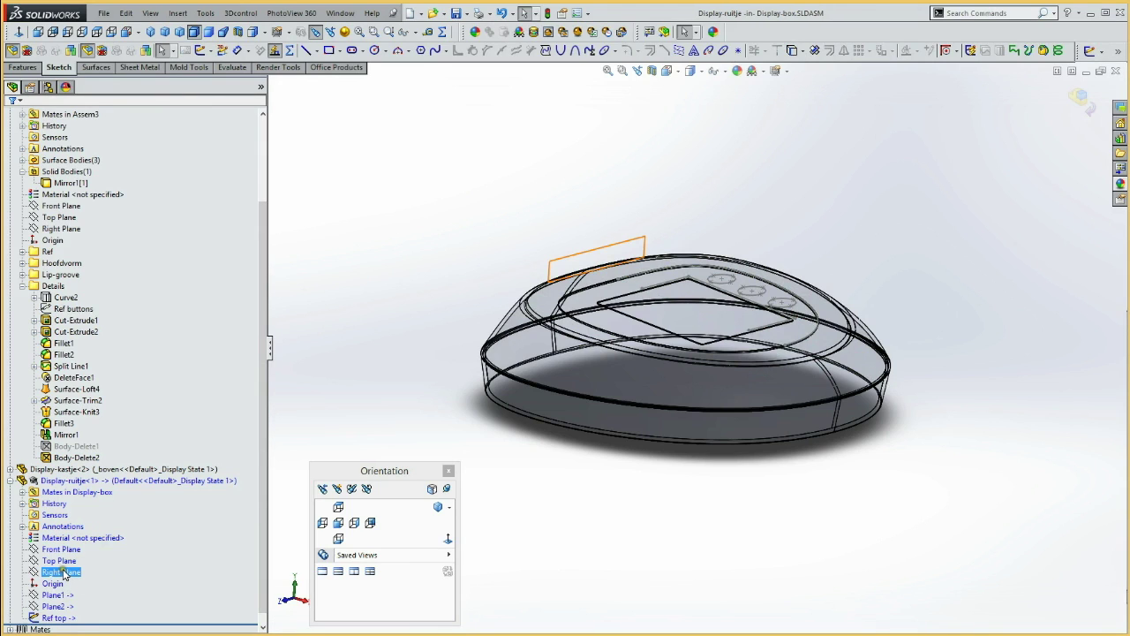
pyautogui.click(74, 482)
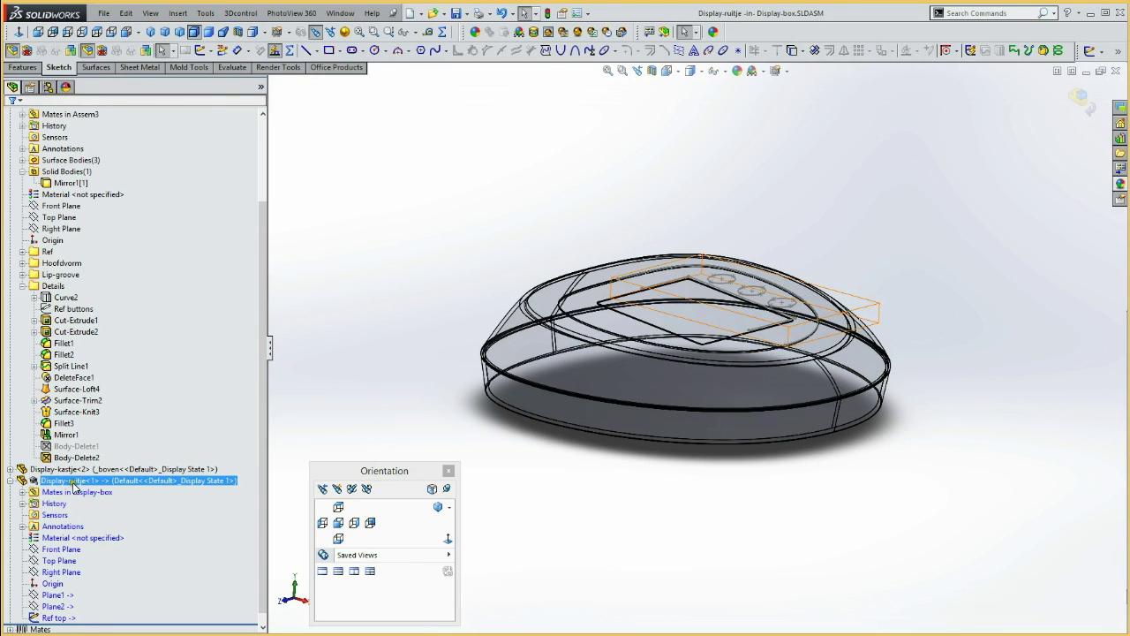
# - Select the top-level Display-box and return to editing the whole assembly
pyautogui.press('Escape')
pyautogui.scroll(3, 269, 185)
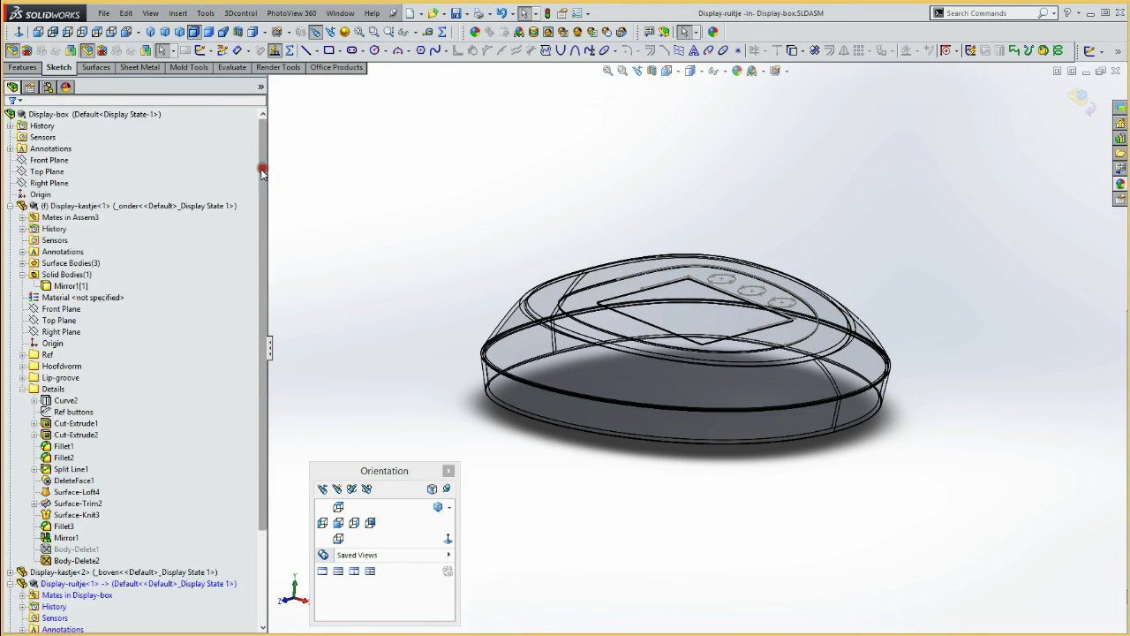
pyautogui.click(40, 114)
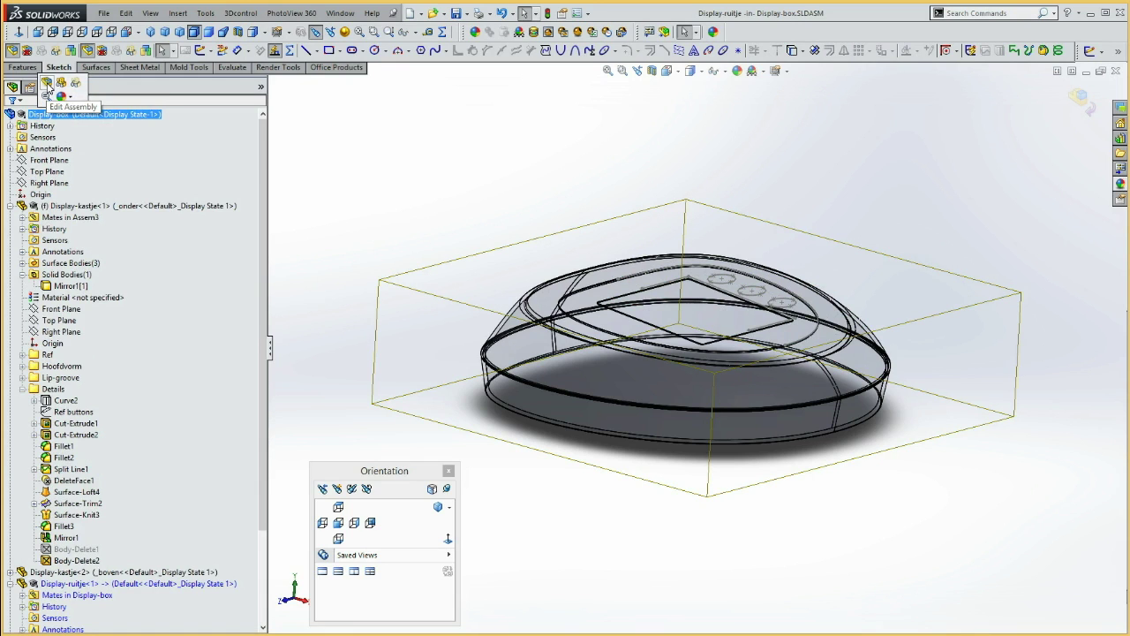
pyautogui.click(47, 97)
# - Exit in-place part editing and select the Display-ruitje<1> component in the tree
pyautogui.click(47, 82)
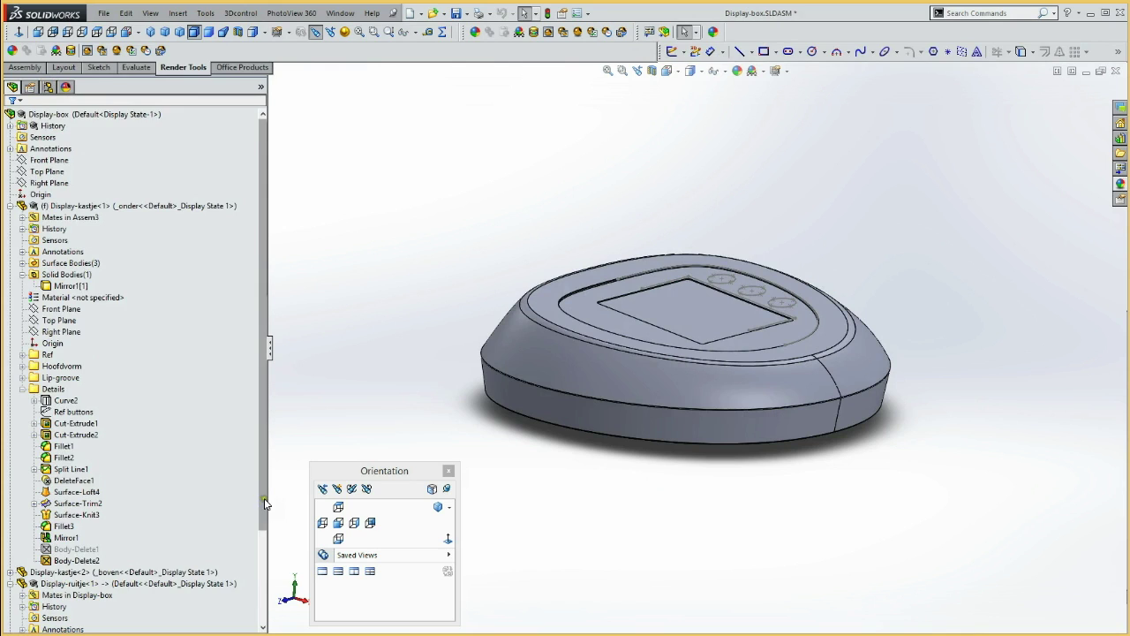
pyautogui.scroll(-3, 264, 498)
pyautogui.click(77, 481)
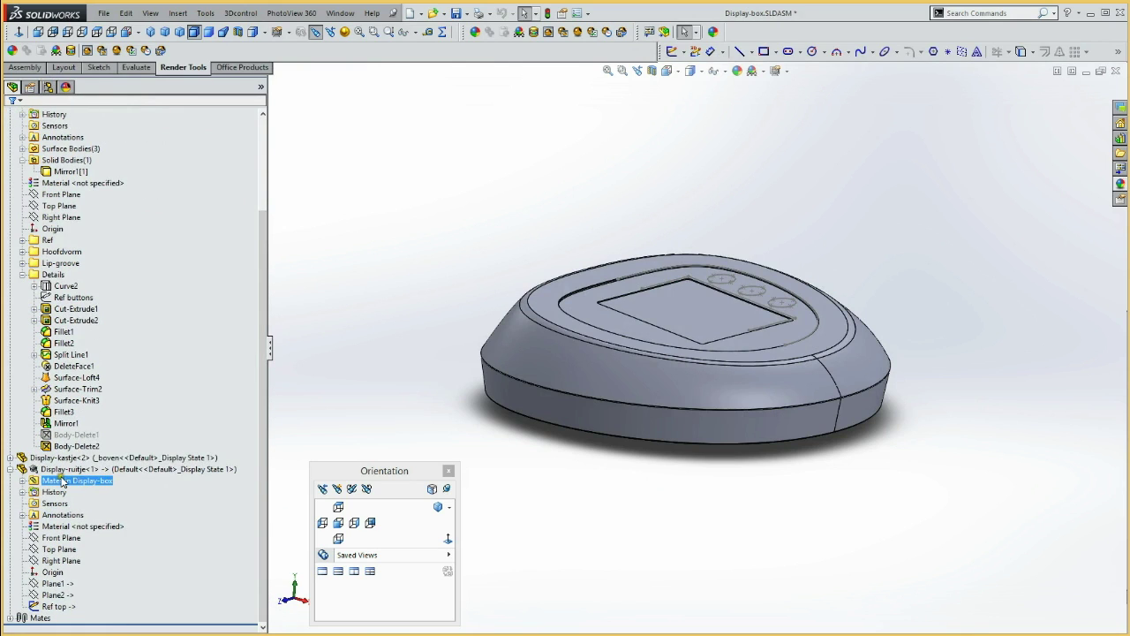
pyautogui.click(60, 470)
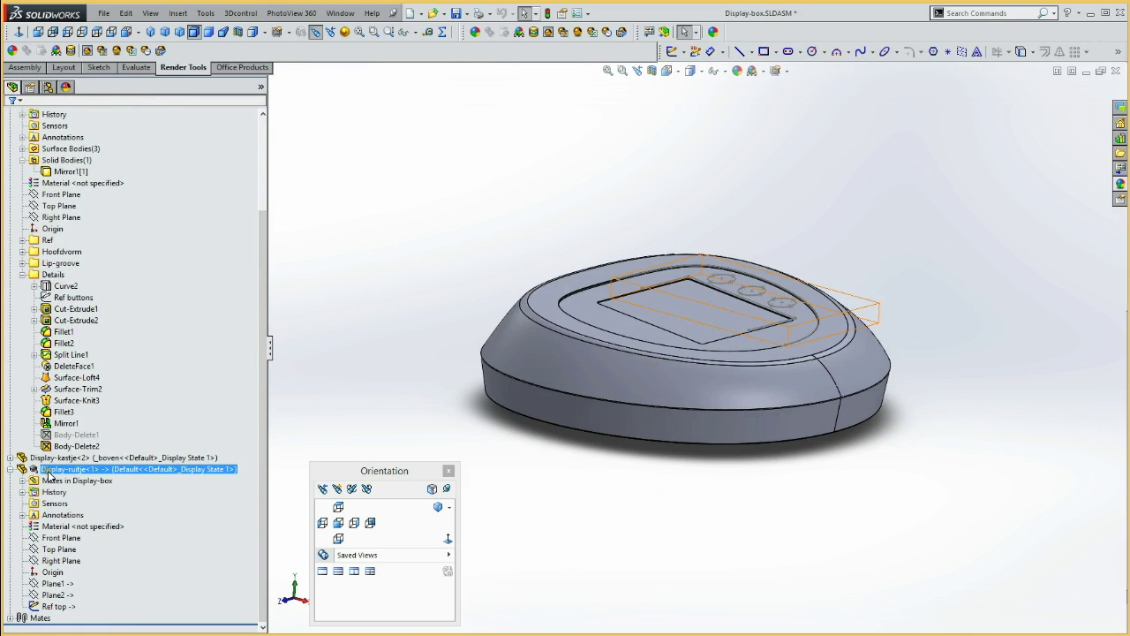
pyautogui.click(50, 473)
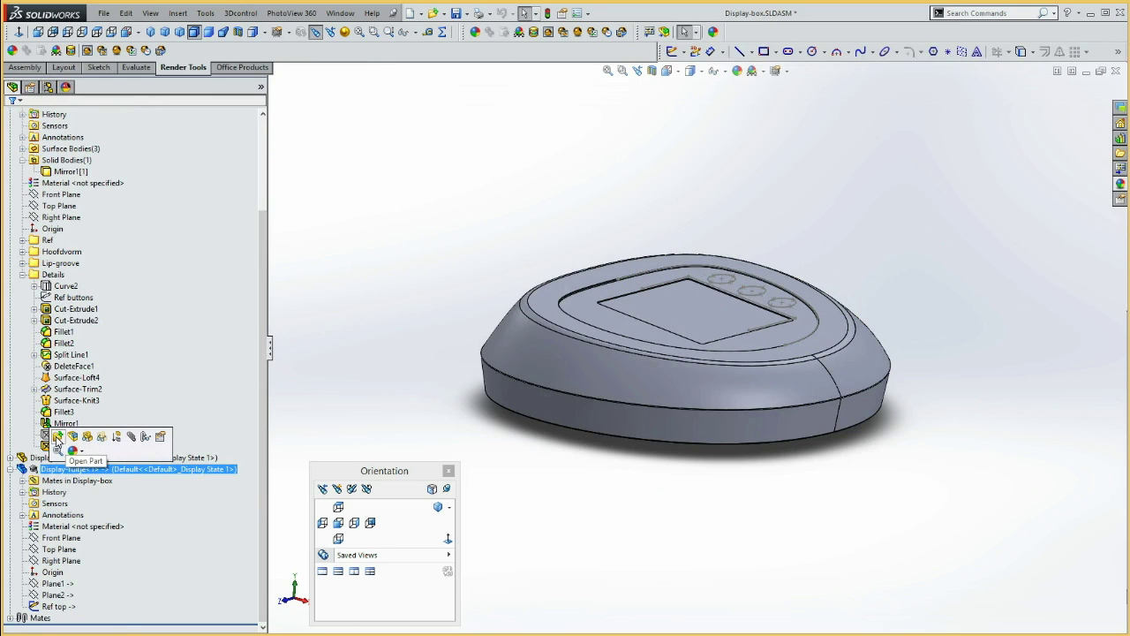
# - Open Display-ruitje as a separate part and view its Ref top sketch from top and tilted
pyautogui.click(56, 438)
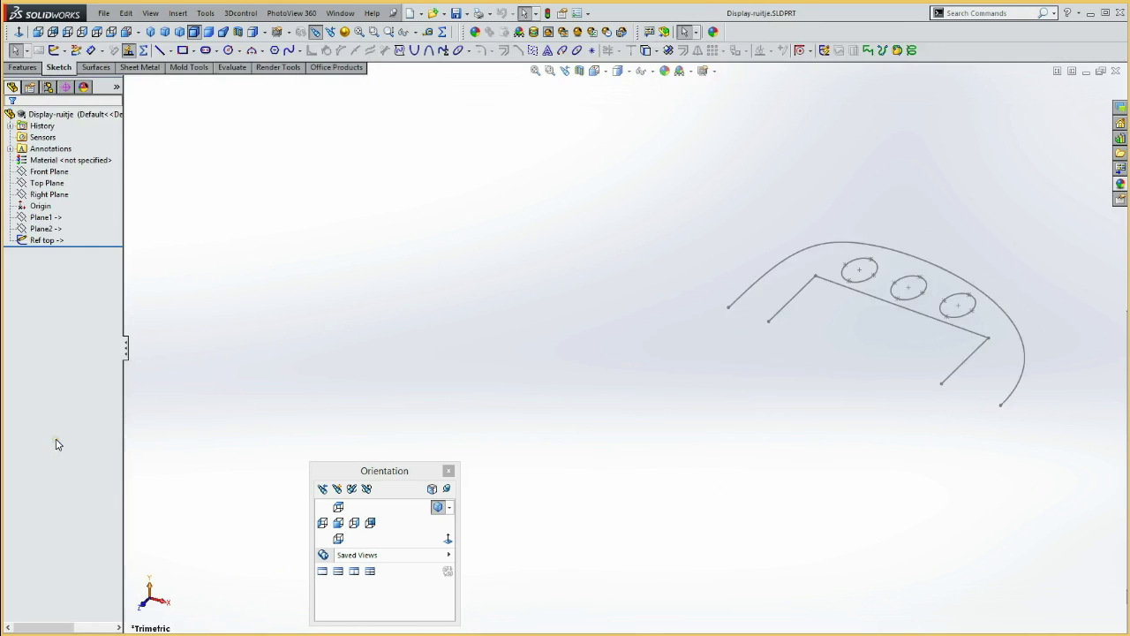
pyautogui.click(338, 507)
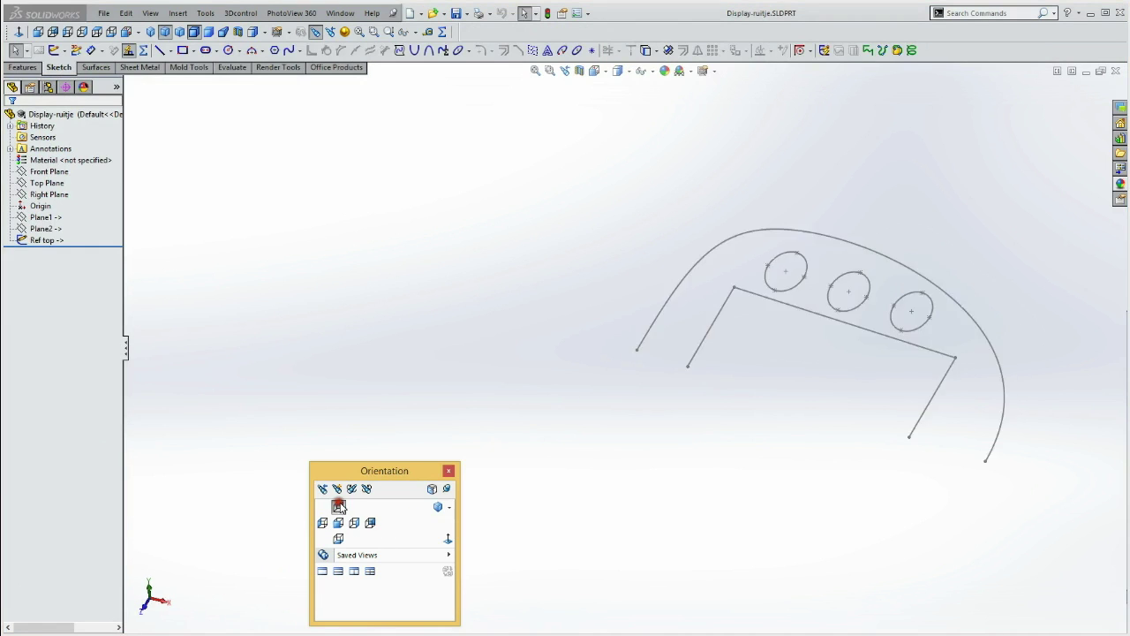
pyautogui.moveTo(377, 465); pyautogui.dragTo(89, 443)
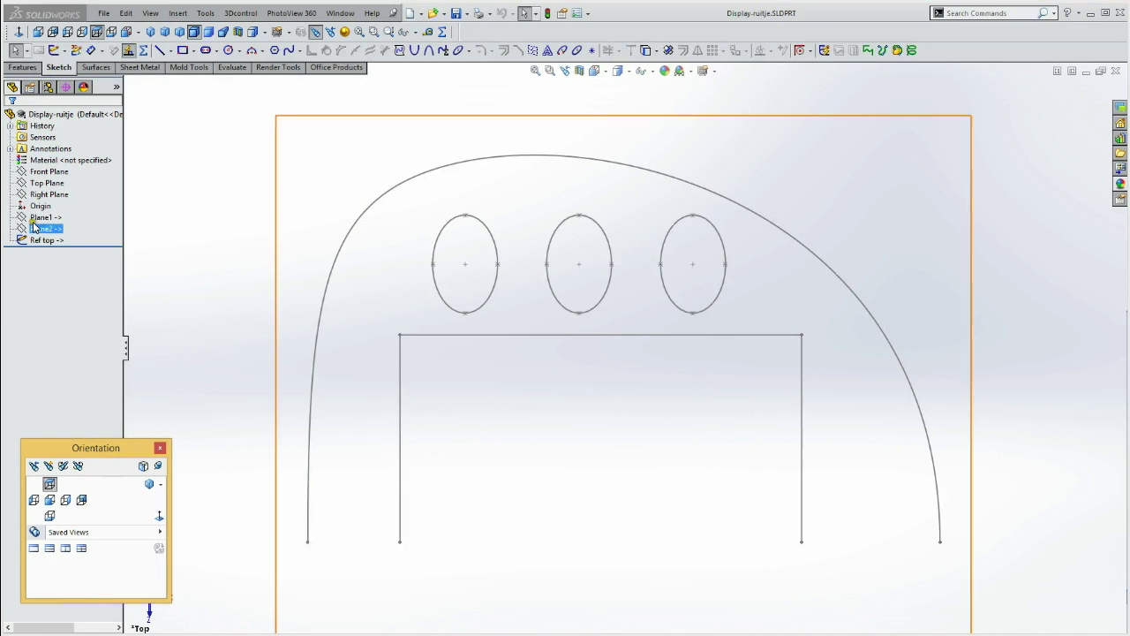
pyautogui.click(48, 500)
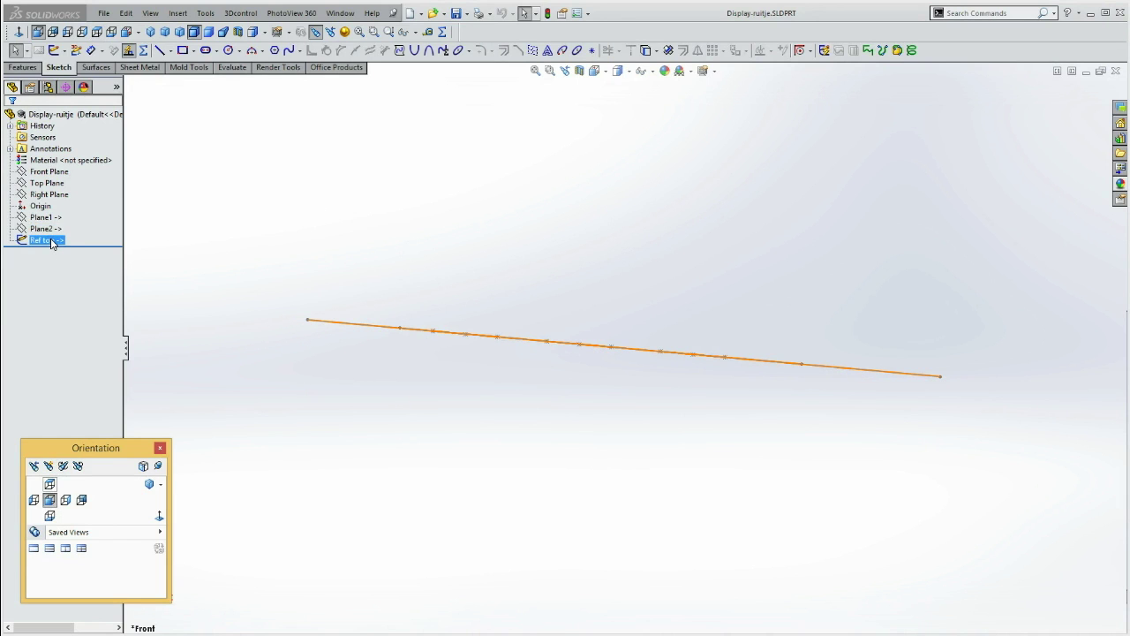
pyautogui.click(49, 240)
pyautogui.moveTo(462, 239)
pyautogui.mouseDown(button='middle')
pyautogui.moveTo(485, 255)
pyautogui.moveTo(472, 311)
pyautogui.mouseUp(button='middle')
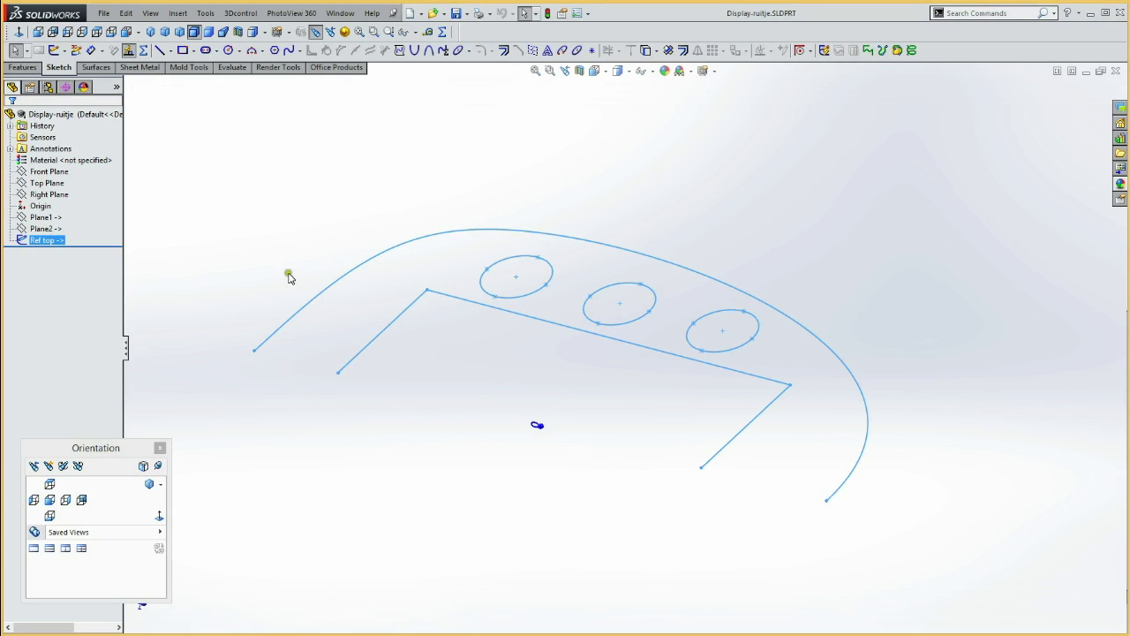
# - Rename the Ref top sketch to 'Ref schuin', return to the top view and select Plane1
pyautogui.click(46, 241)
pyautogui.write('schuin')
pyautogui.click(42, 241)
pyautogui.click(180, 267)
pyautogui.moveTo(232, 244)
pyautogui.mouseDown(button='middle')
pyautogui.moveTo(273, 155)
pyautogui.moveTo(226, 256)
pyautogui.moveTo(206, 285)
pyautogui.moveTo(238, 211)
pyautogui.moveTo(178, 315)
pyautogui.mouseUp(button='middle')
pyautogui.click(49, 483)
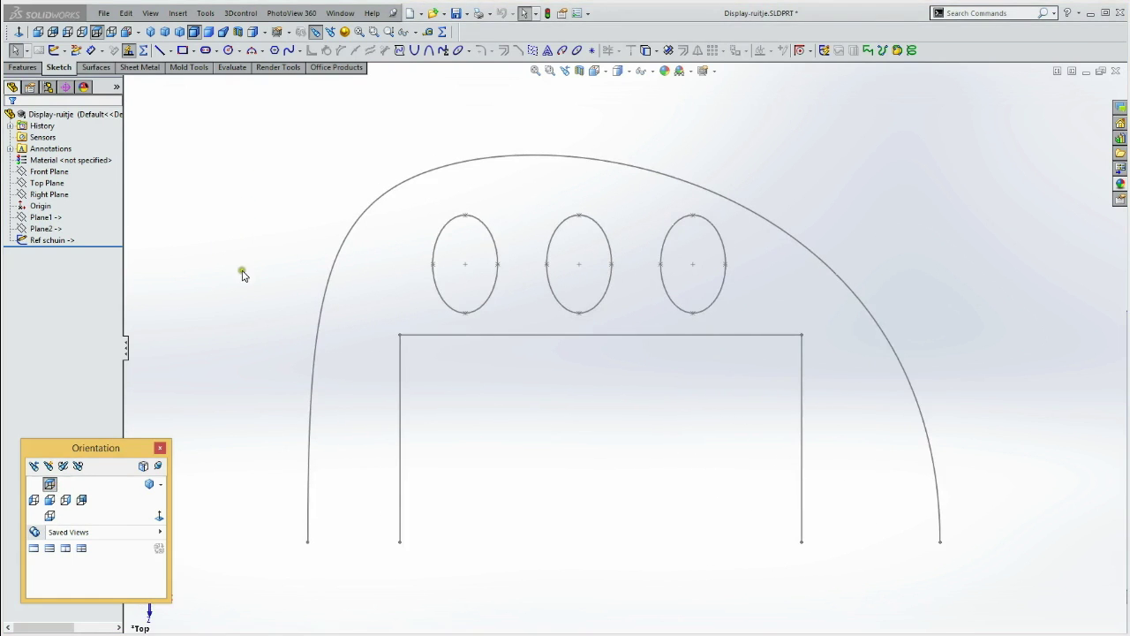
pyautogui.click(42, 217)
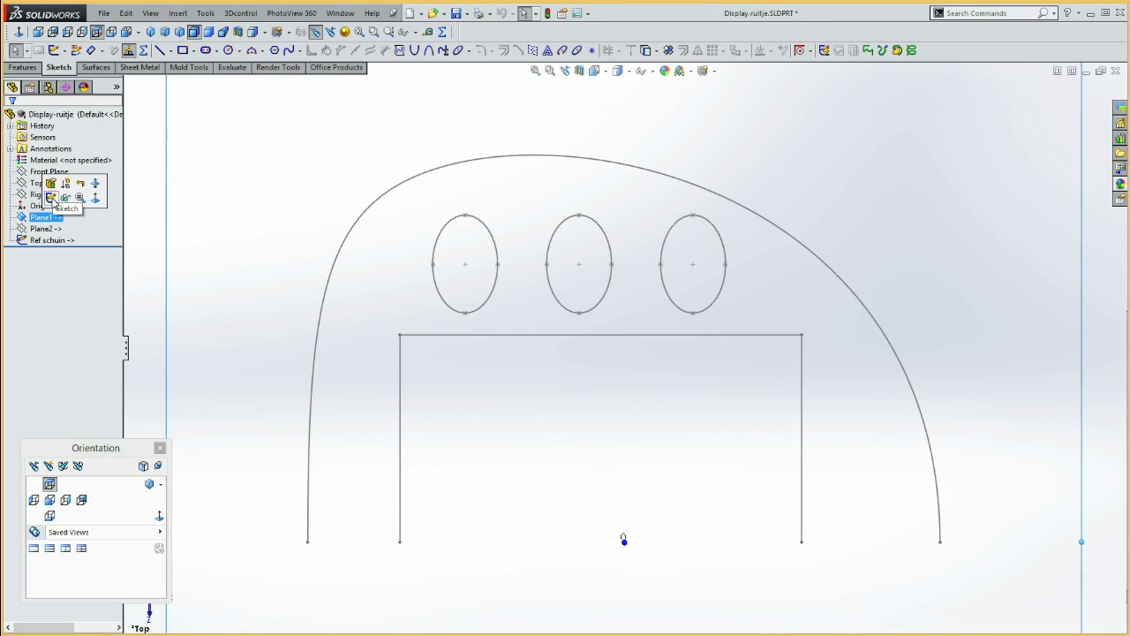
# - Sketch on Plane1 and offset the Ref schuin outer dome curve to one side by 0.20 mm
pyautogui.click(52, 198)
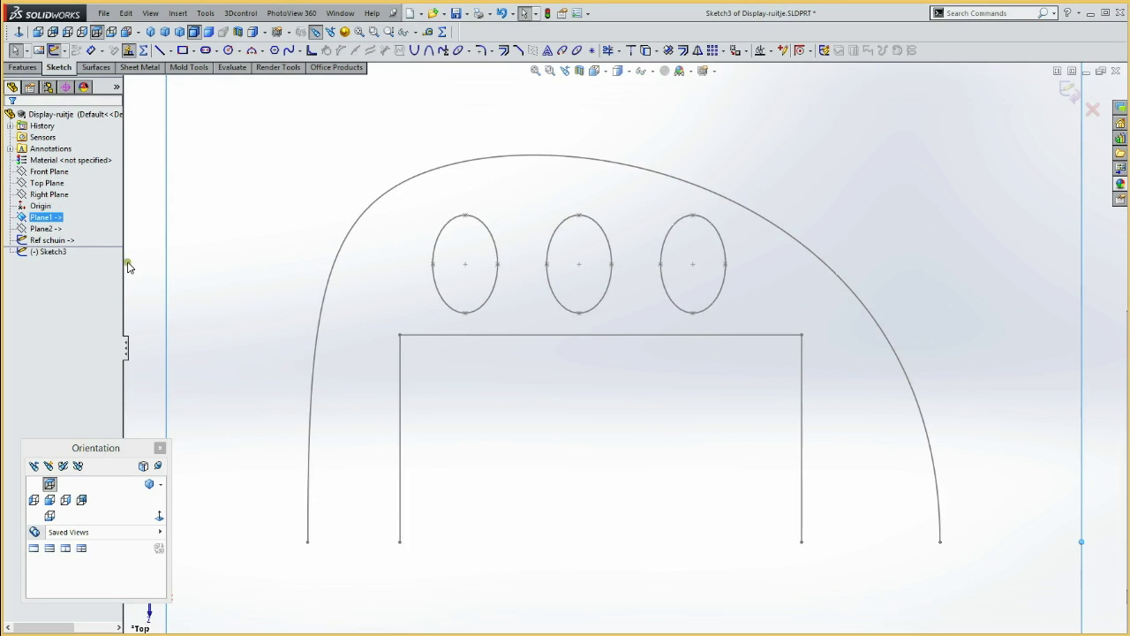
pyautogui.click(315, 364)
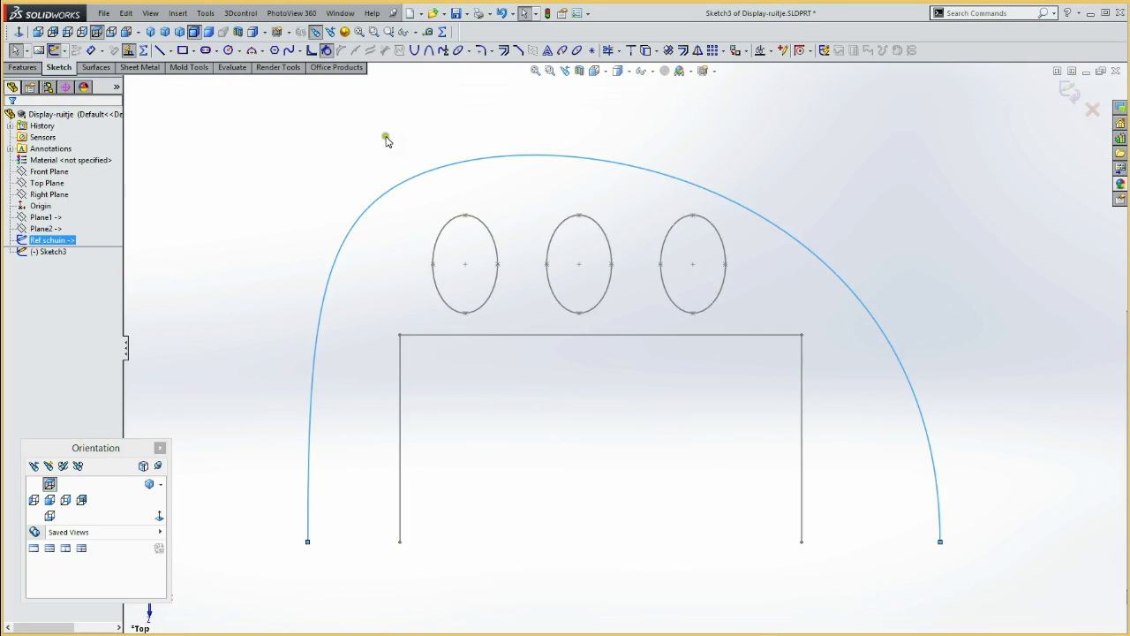
pyautogui.click(502, 51)
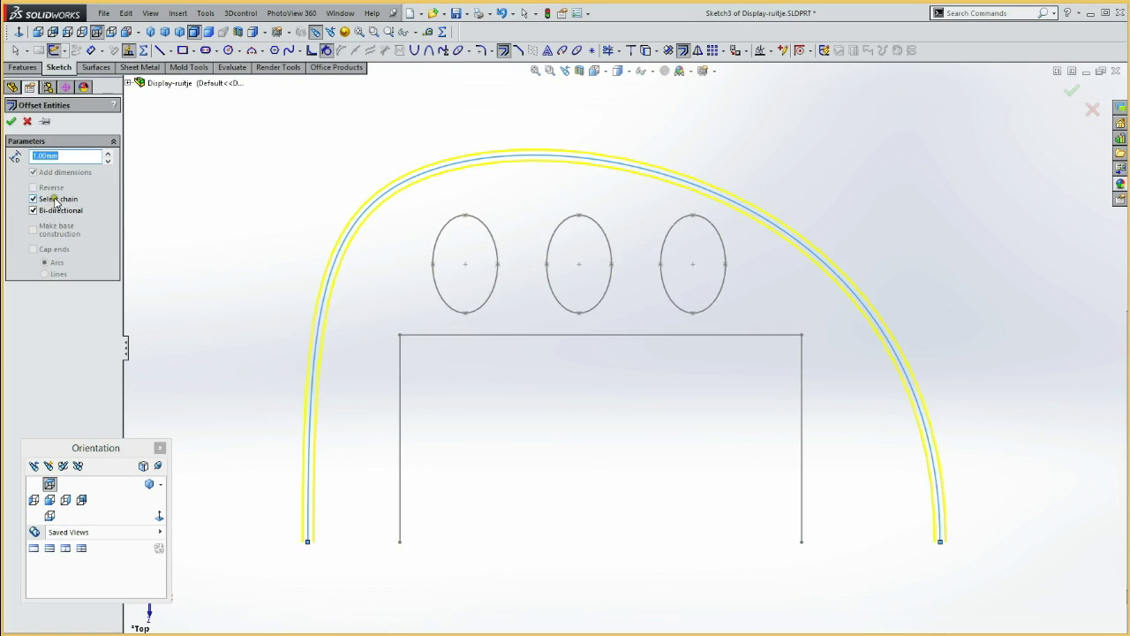
pyautogui.click(34, 211)
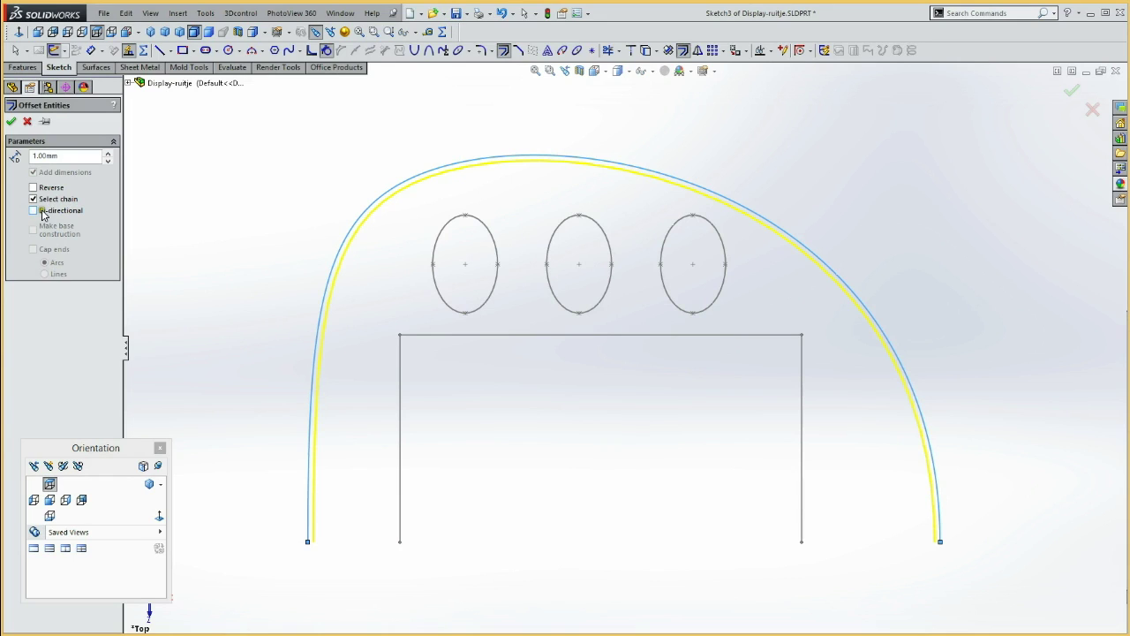
pyautogui.doubleClick(46, 156)
pyautogui.write('0.2')
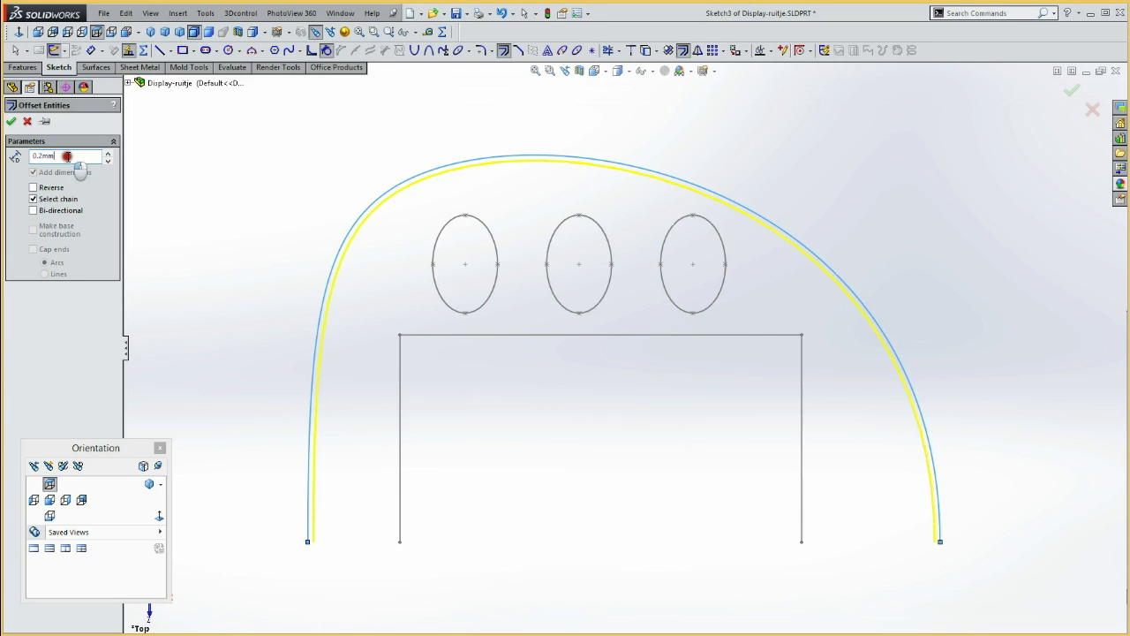
pyautogui.click(12, 122)
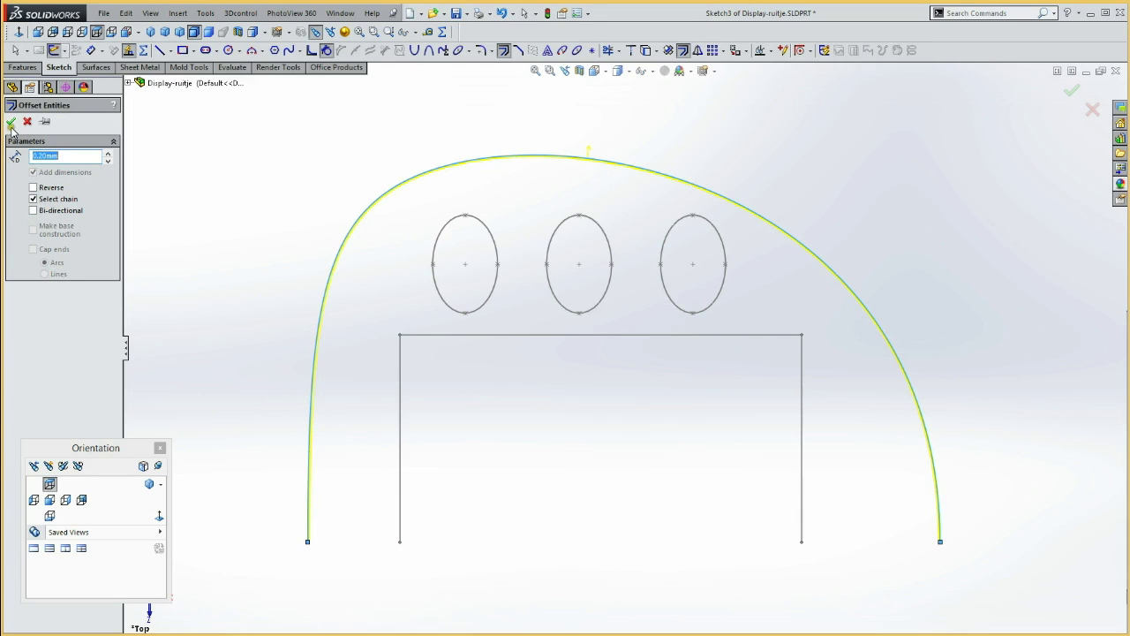
pyautogui.click(11, 121)
pyautogui.click(44, 238)
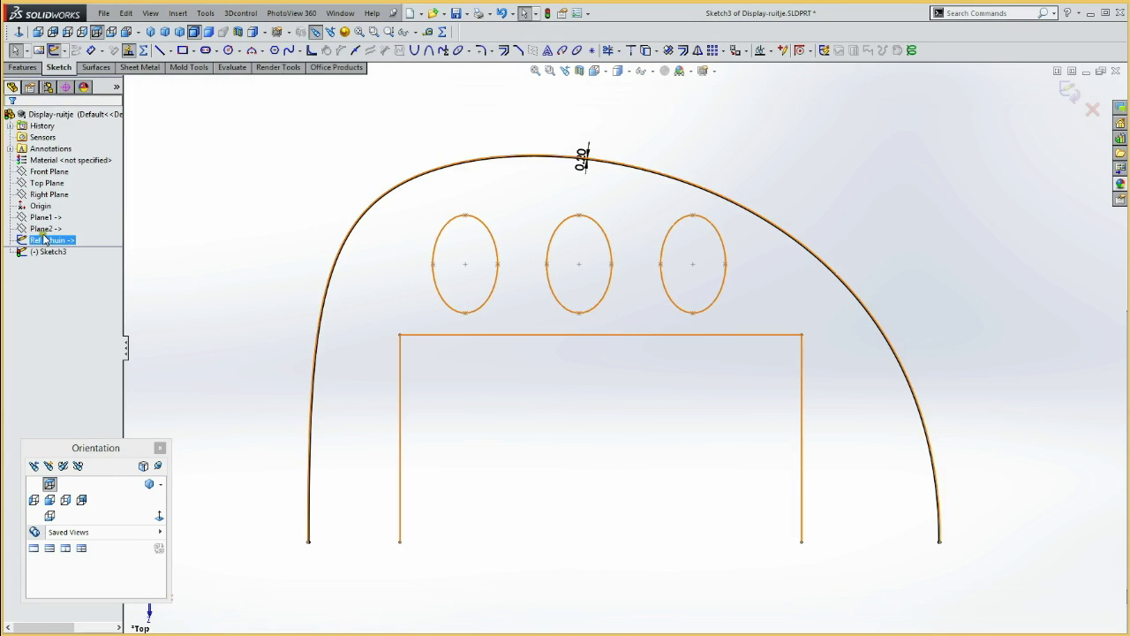
# - Hide Plane2 and Ref schuin, then draw a horizontal construction line from the origin
pyautogui.keyDown('ctrl'); pyautogui.click(44, 229); pyautogui.keyUp('ctrl')
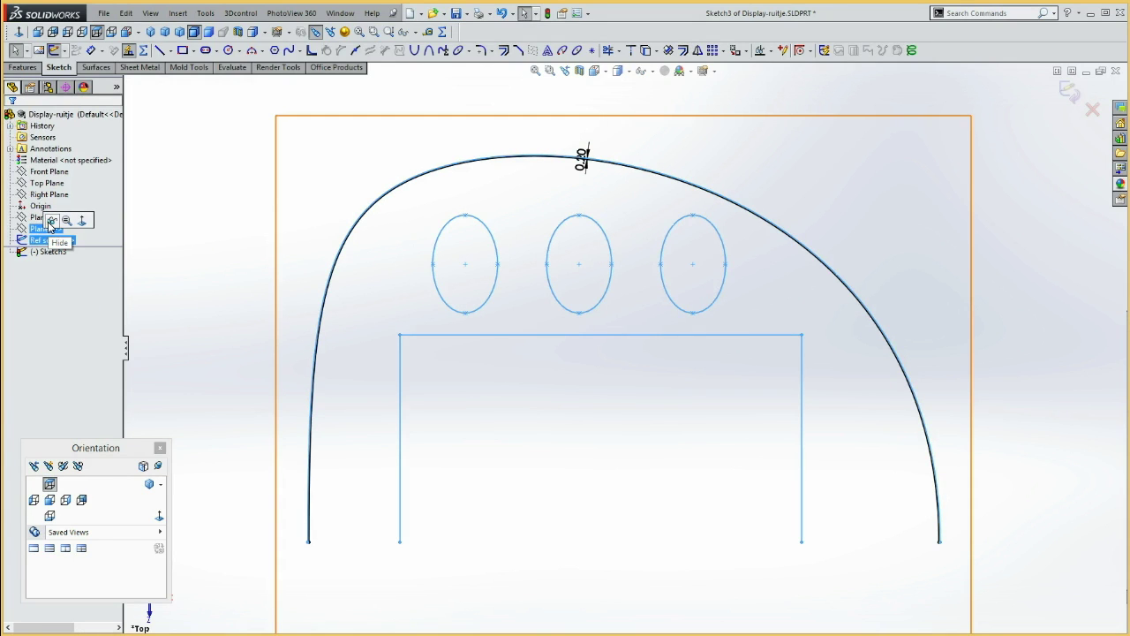
pyautogui.click(50, 221)
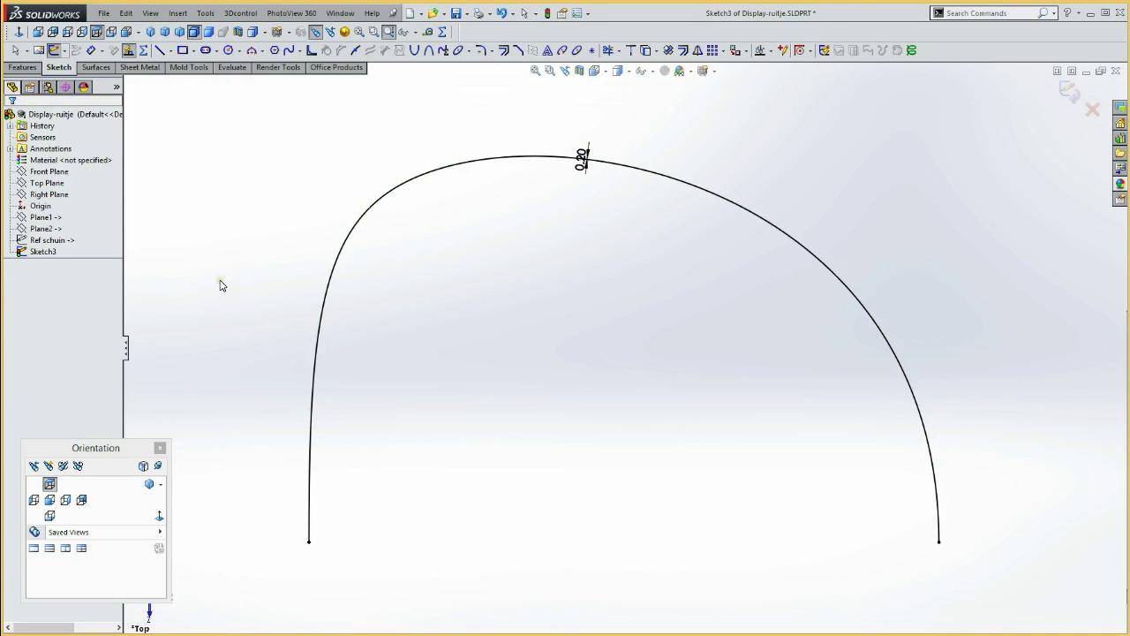
pyautogui.press('f')
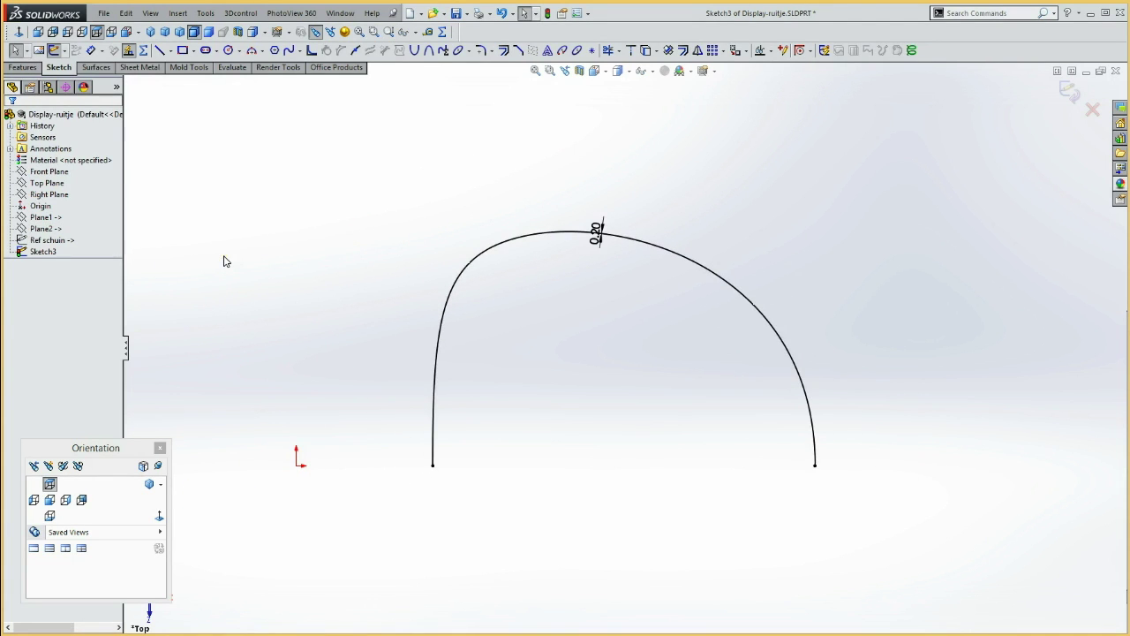
pyautogui.press('l')
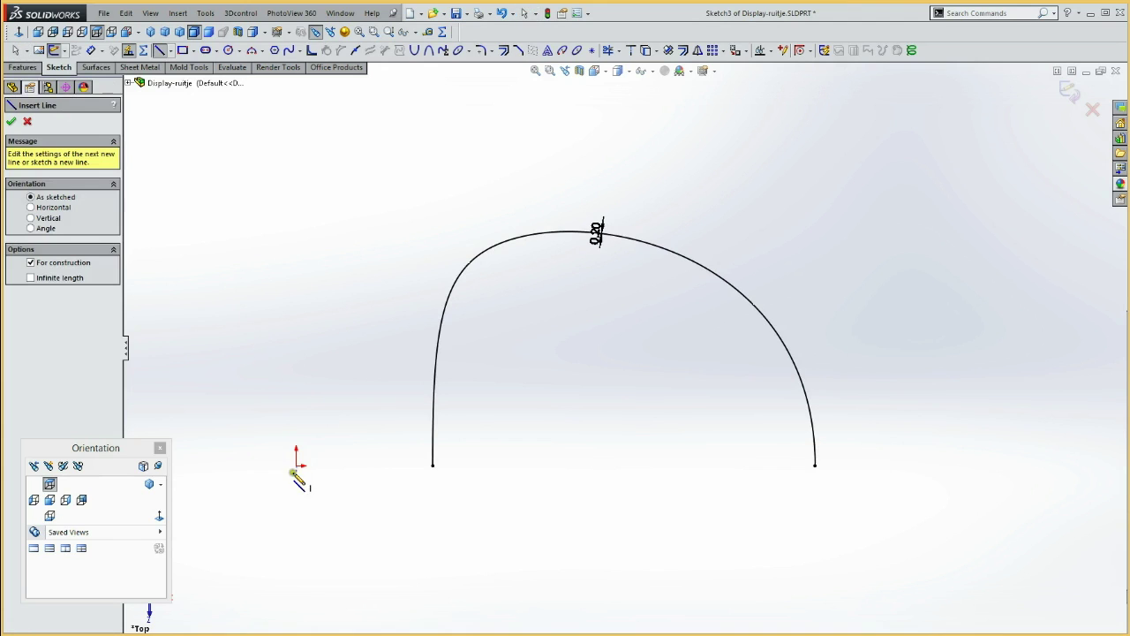
pyautogui.moveTo(297, 465); pyautogui.dragTo(894, 464)
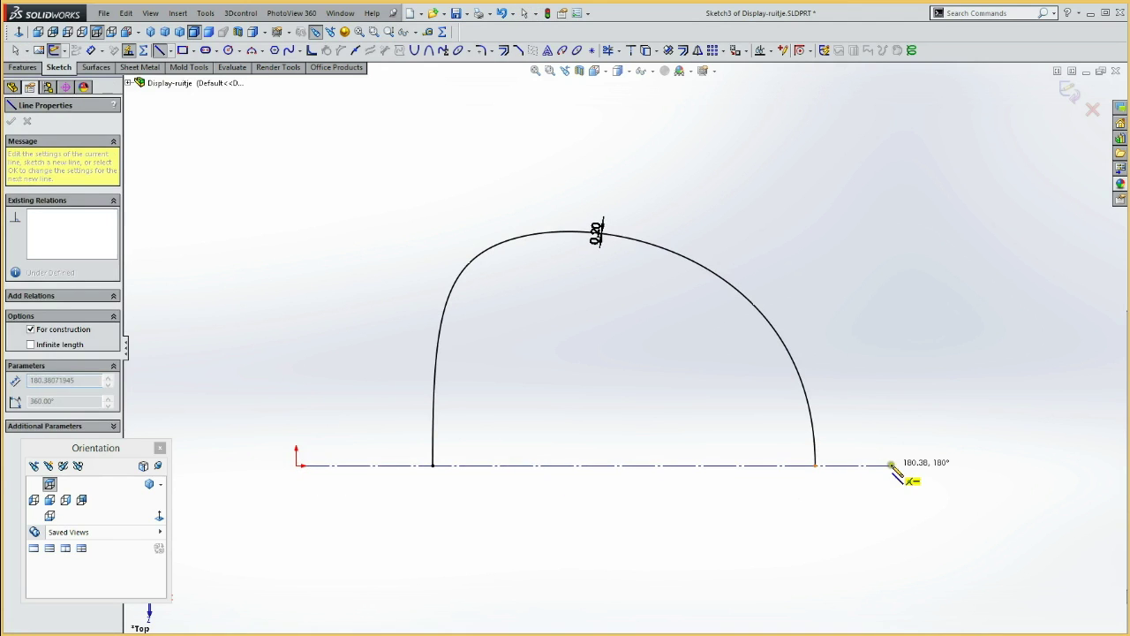
pyautogui.press('Escape')
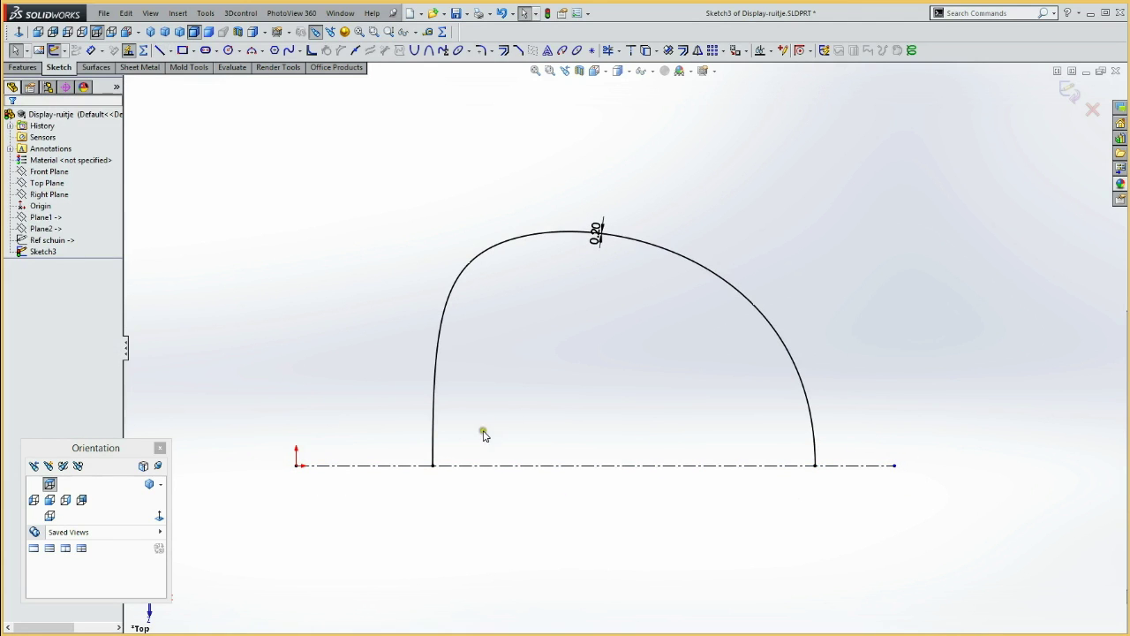
# - Draw the base line joining the arc's endpoints and move the 0.20 dimension above the arc
pyautogui.press('l')
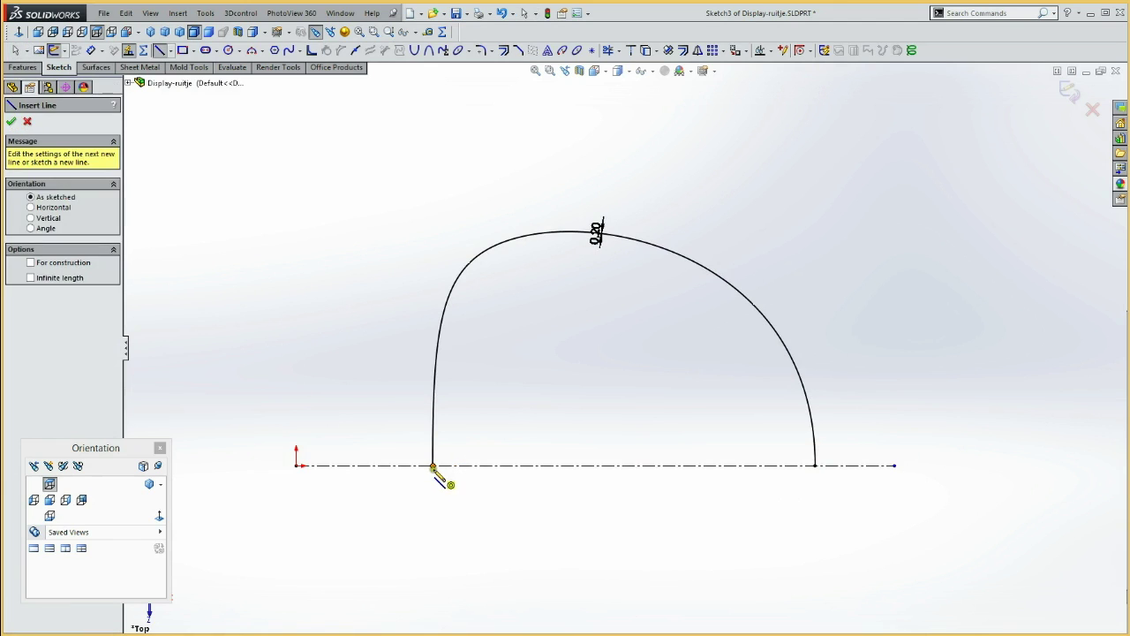
pyautogui.moveTo(432, 464); pyautogui.dragTo(810, 462)
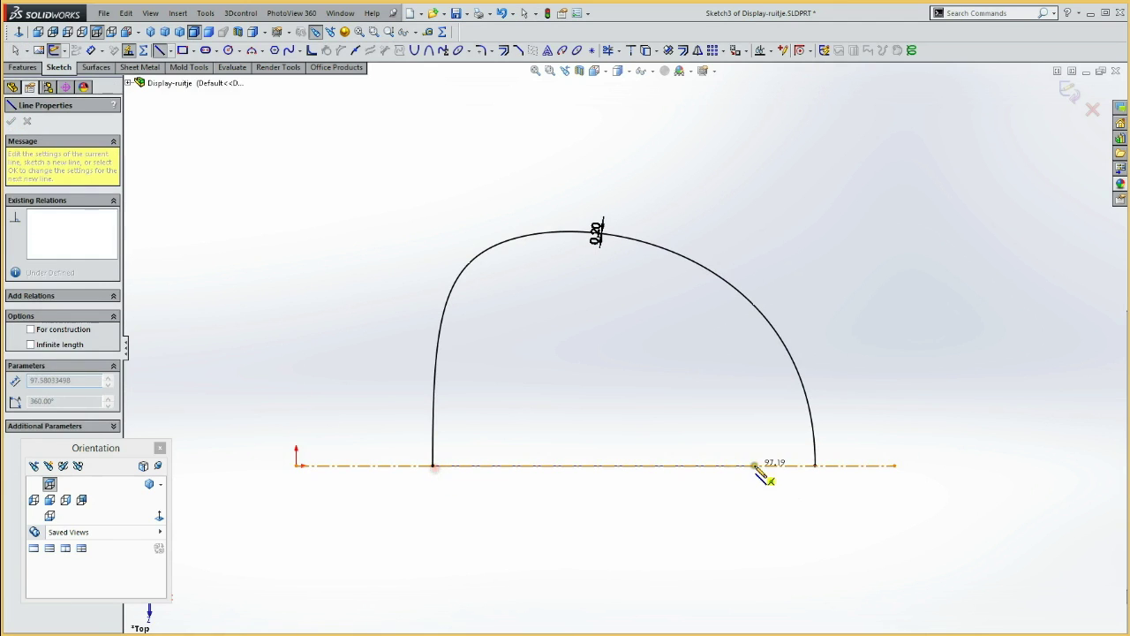
pyautogui.click(814, 465)
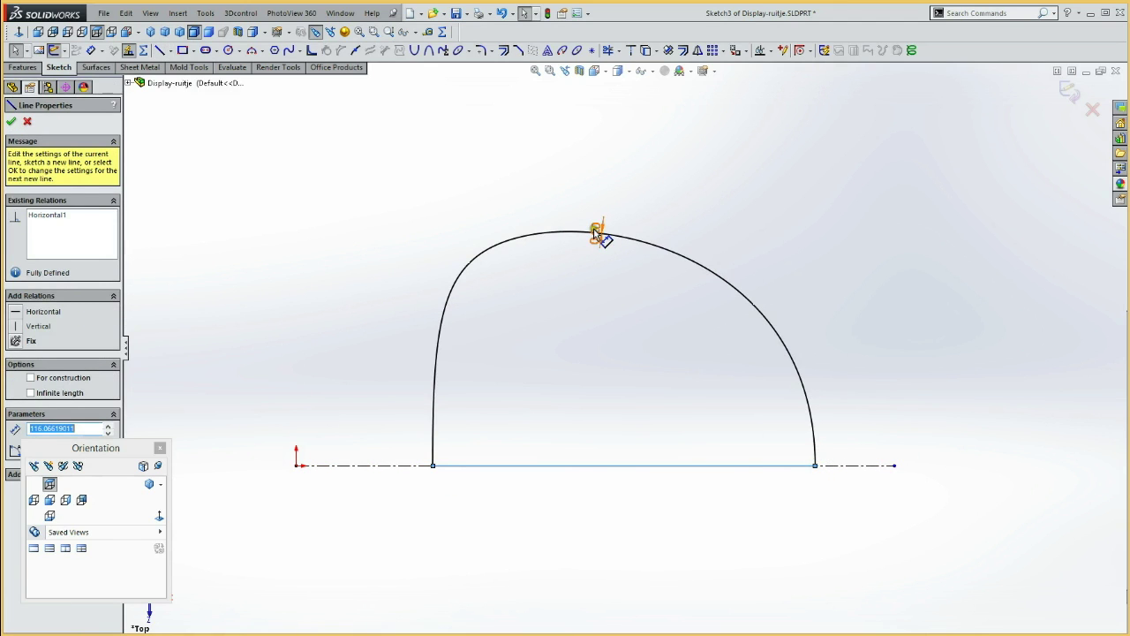
pyautogui.press('Escape')
pyautogui.moveTo(598, 231); pyautogui.dragTo(601, 203)
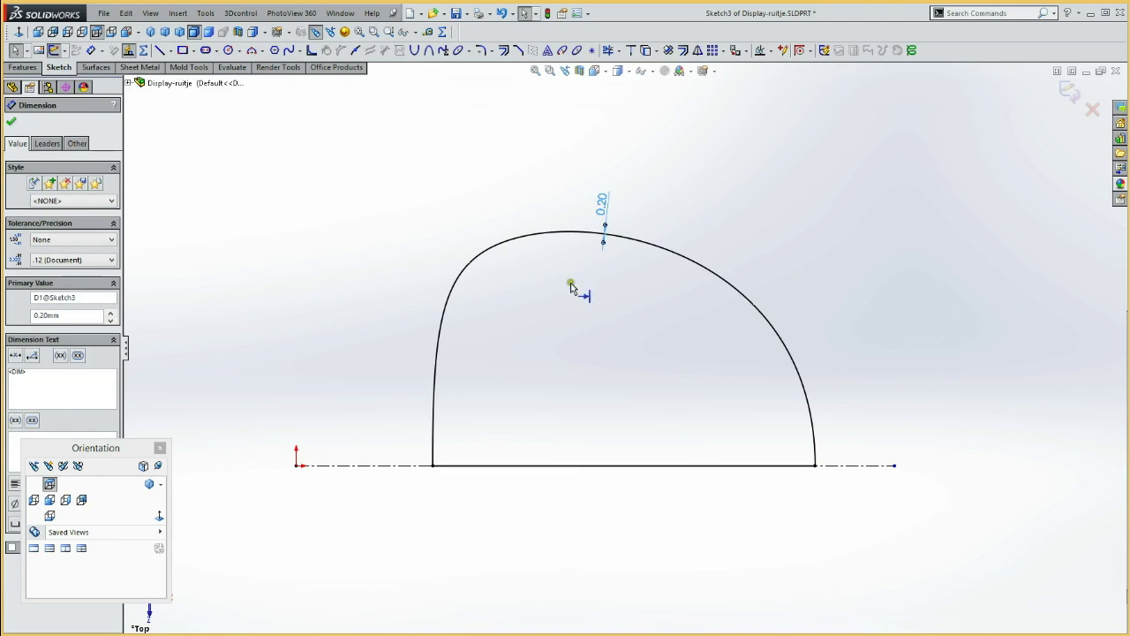
pyautogui.moveTo(362, 355)
pyautogui.mouseDown(button='middle')
pyautogui.moveTo(370, 295)
pyautogui.moveTo(308, 232)
pyautogui.moveTo(345, 257)
pyautogui.moveTo(349, 243)
pyautogui.mouseUp(button='middle')
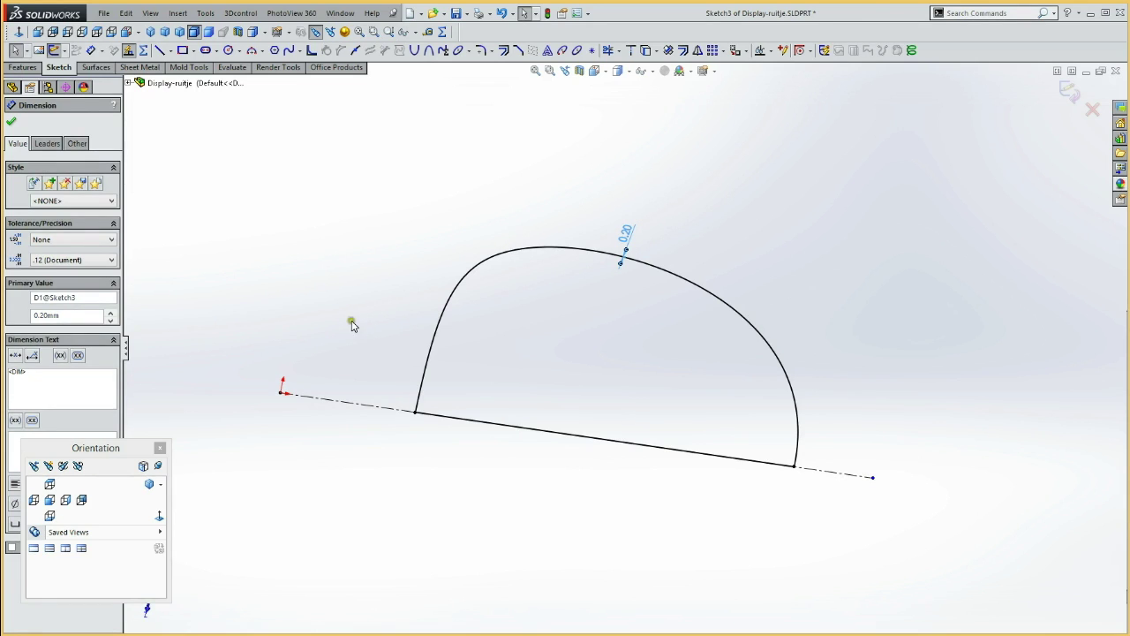
pyautogui.moveTo(439, 233); pyautogui.dragTo(400, 228, button='middle')
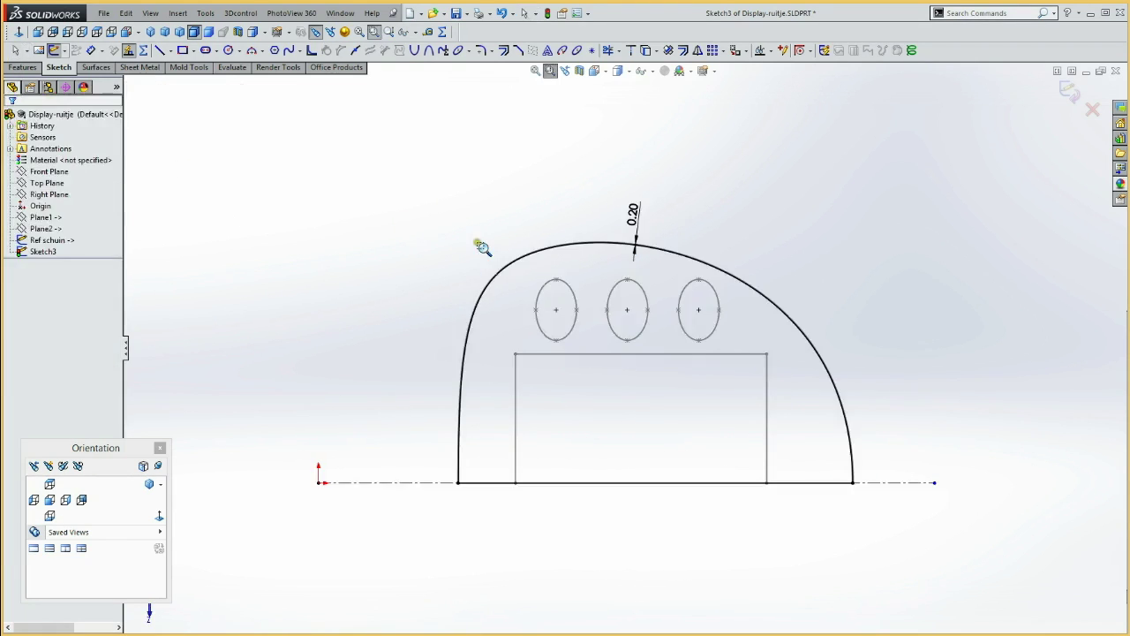
pyautogui.moveTo(479, 240)
pyautogui.mouseDown()
pyautogui.moveTo(631, 361)
pyautogui.moveTo(768, 386)
pyautogui.mouseUp()
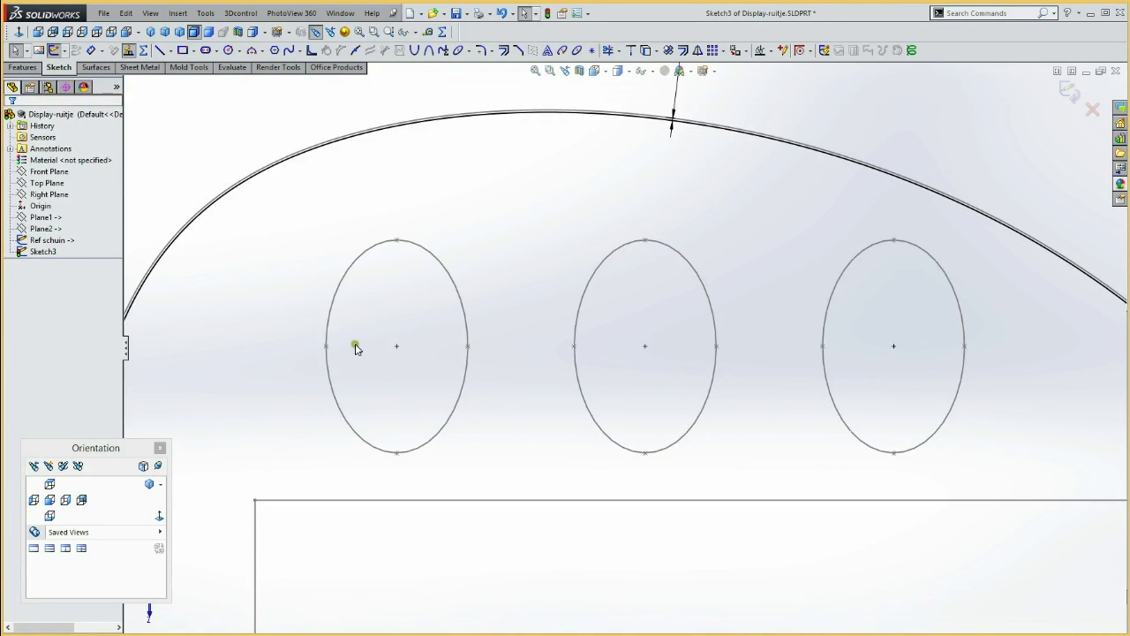
# - Convert the three ellipses into Sketch3 and make them construction geometry
pyautogui.click(337, 300)
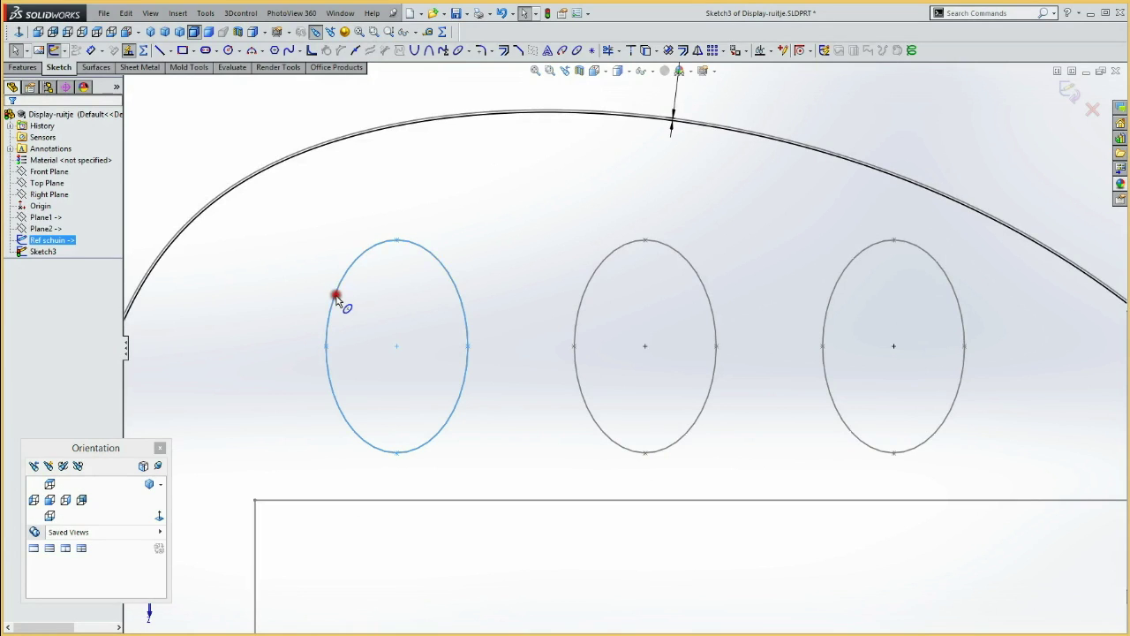
pyautogui.click(575, 321)
pyautogui.click(824, 320)
pyautogui.click(646, 51)
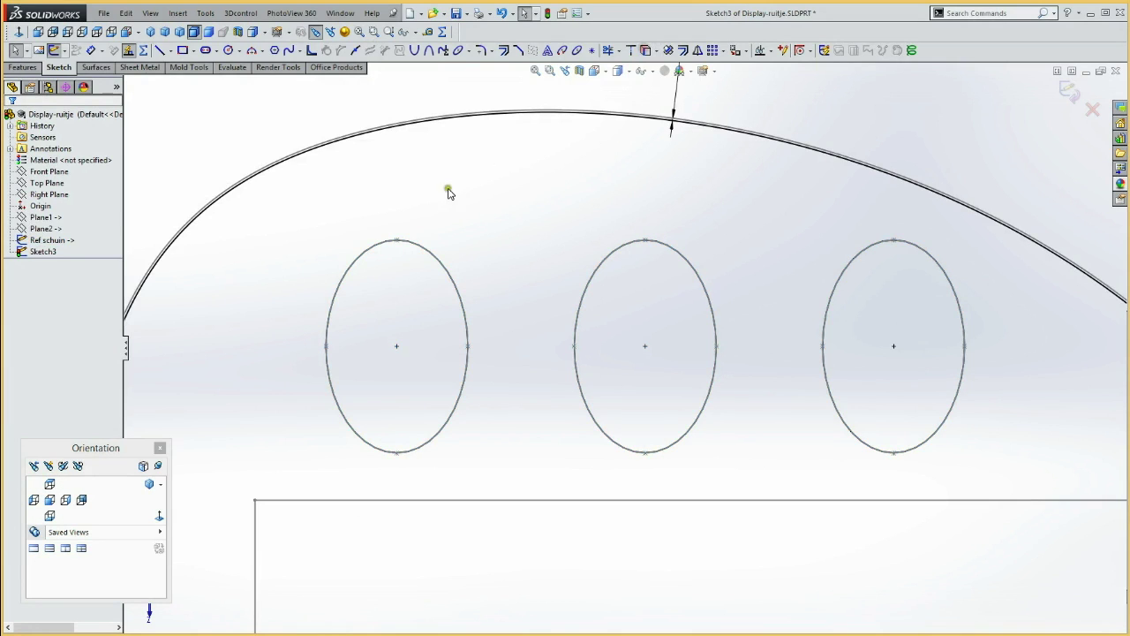
pyautogui.click(55, 219)
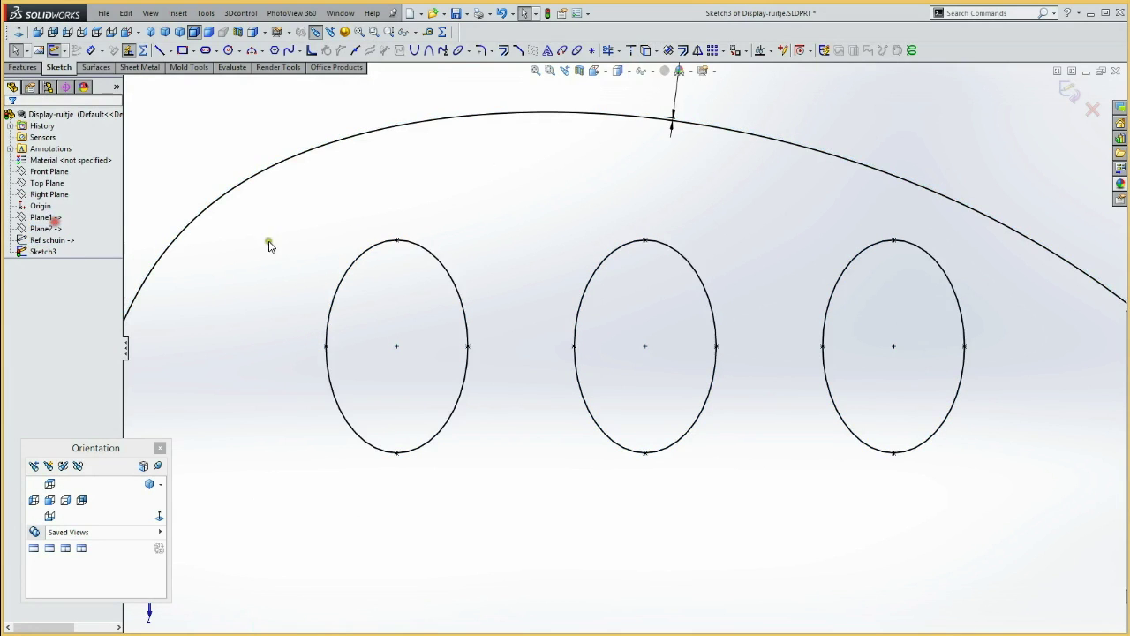
pyautogui.click(360, 255)
pyautogui.keyDown('ctrl'); pyautogui.click(613, 253); pyautogui.keyUp('ctrl')
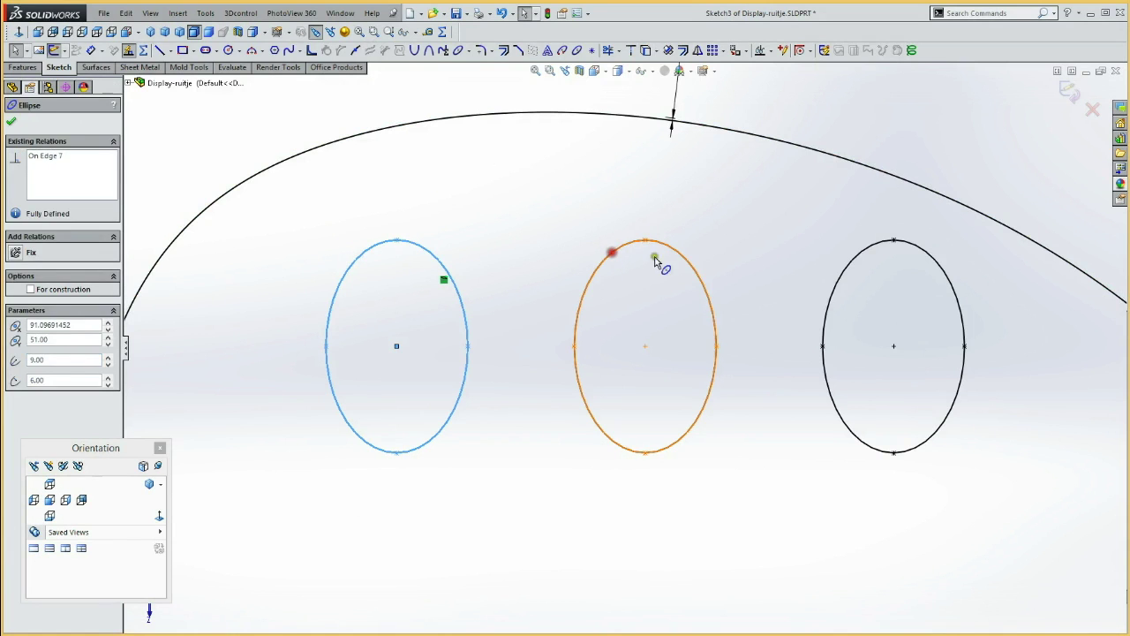
pyautogui.keyDown('ctrl'); pyautogui.click(841, 281); pyautogui.keyUp('ctrl')
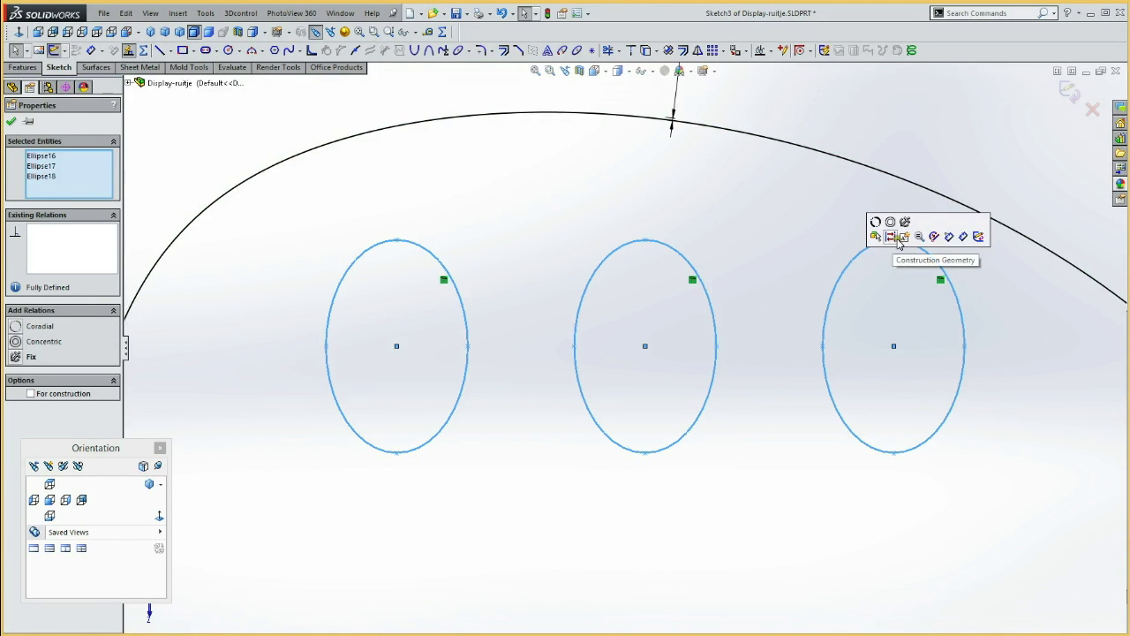
pyautogui.press('Escape')
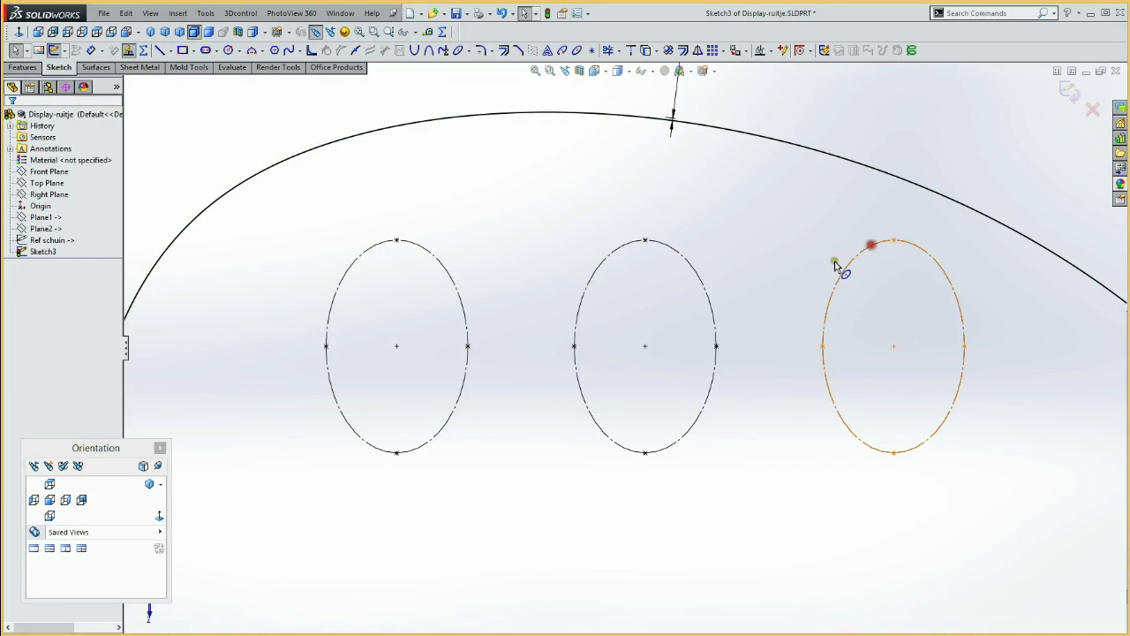
# - Offset the three ellipses by 0.20 mm, reposition the dimension and exit Sketch3
pyautogui.click(835, 266)
pyautogui.keyDown('ctrl'); pyautogui.click(703, 281); pyautogui.keyUp('ctrl')
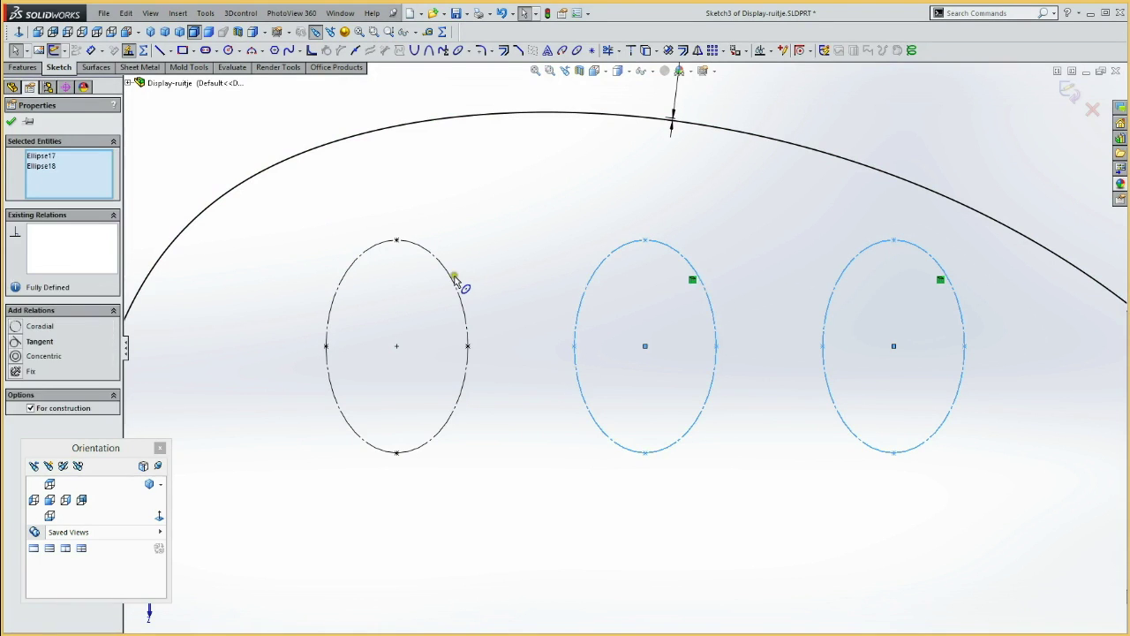
pyautogui.keyDown('ctrl'); pyautogui.click(454, 283); pyautogui.keyUp('ctrl')
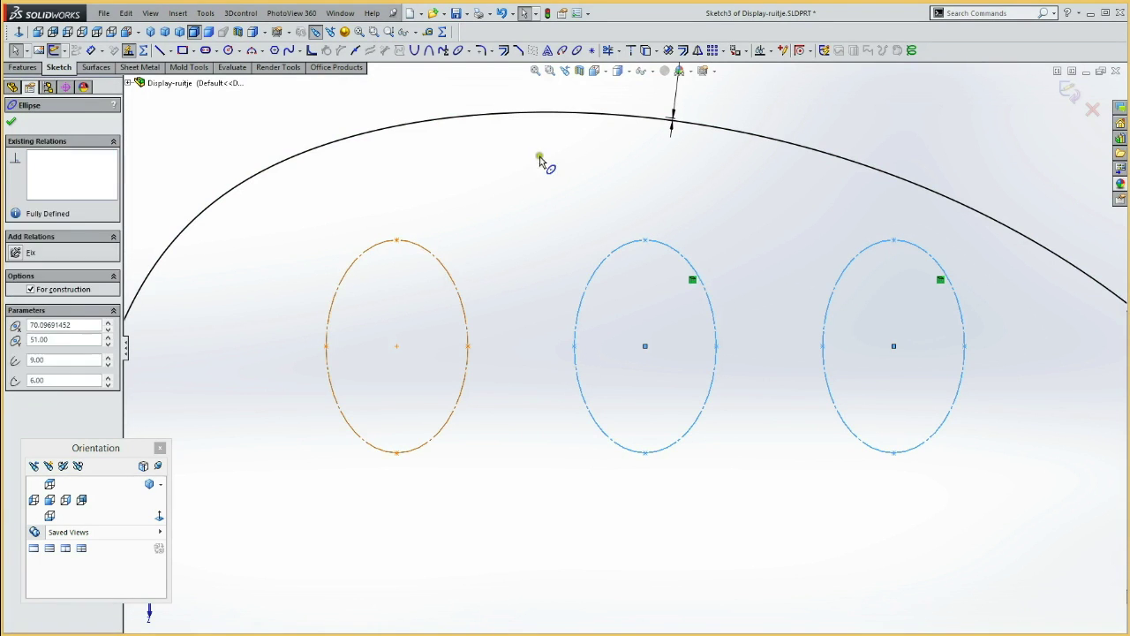
pyautogui.click(683, 51)
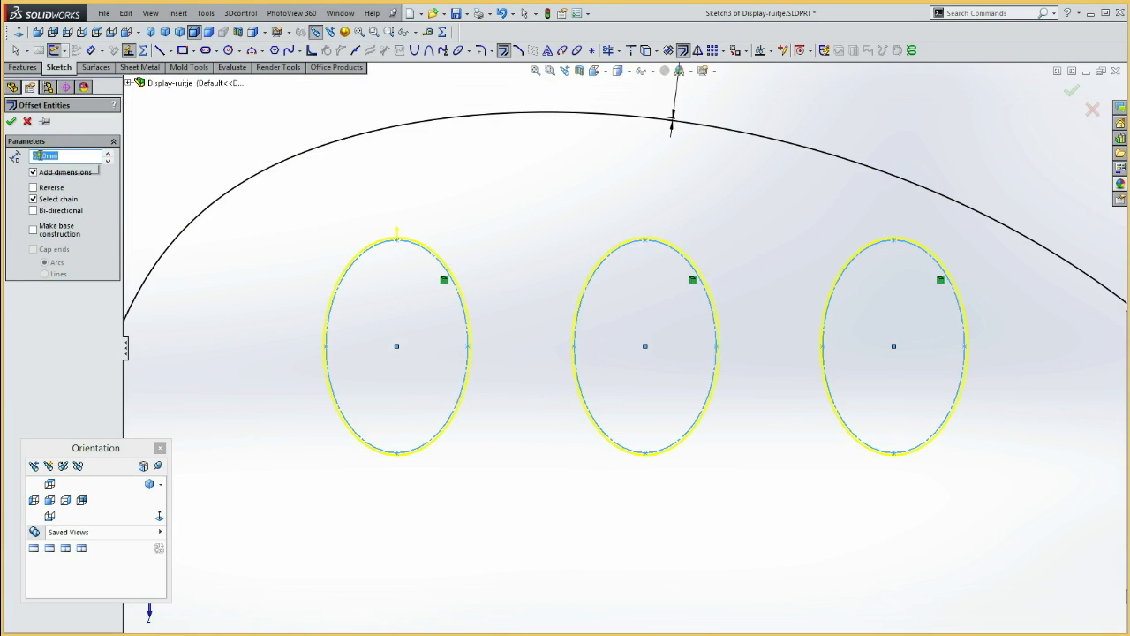
pyautogui.click(12, 123)
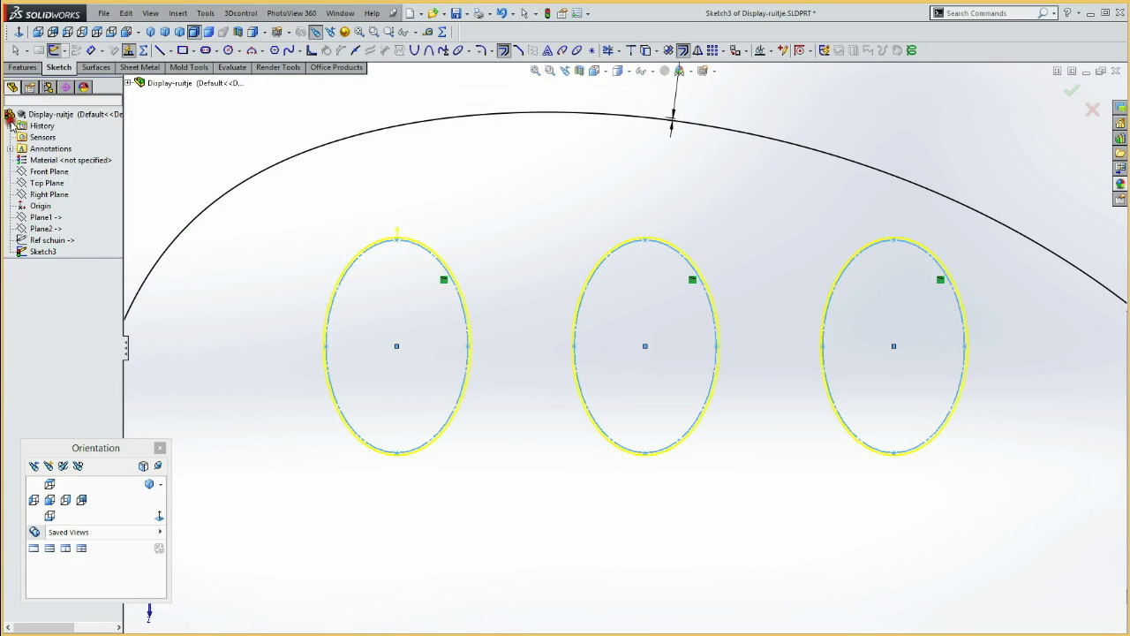
pyautogui.moveTo(947, 281); pyautogui.dragTo(971, 252)
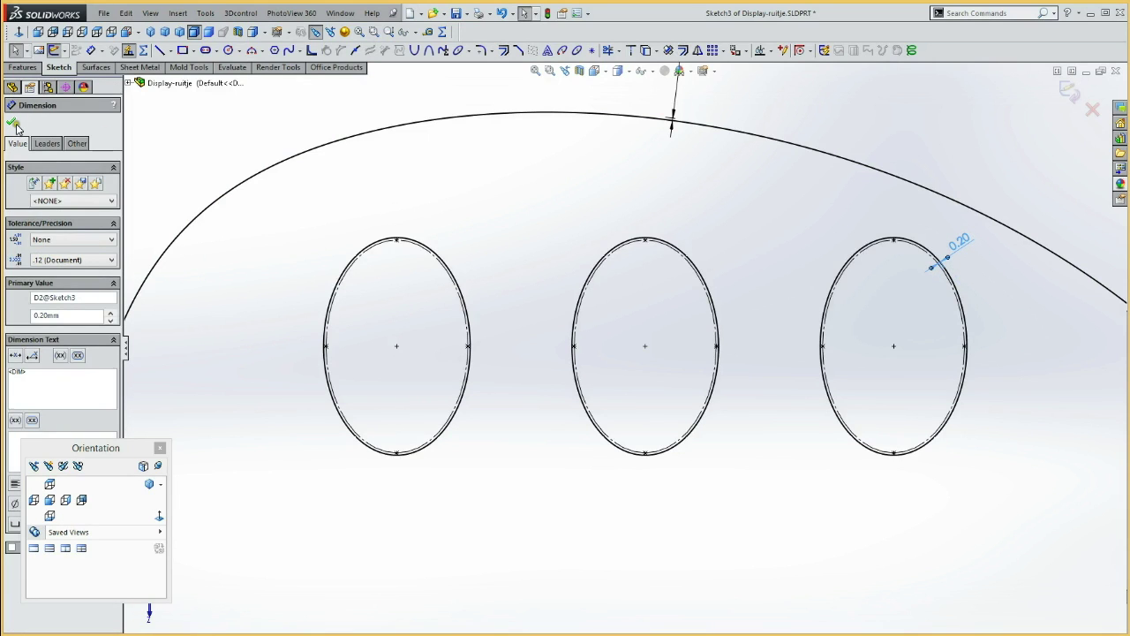
pyautogui.click(53, 51)
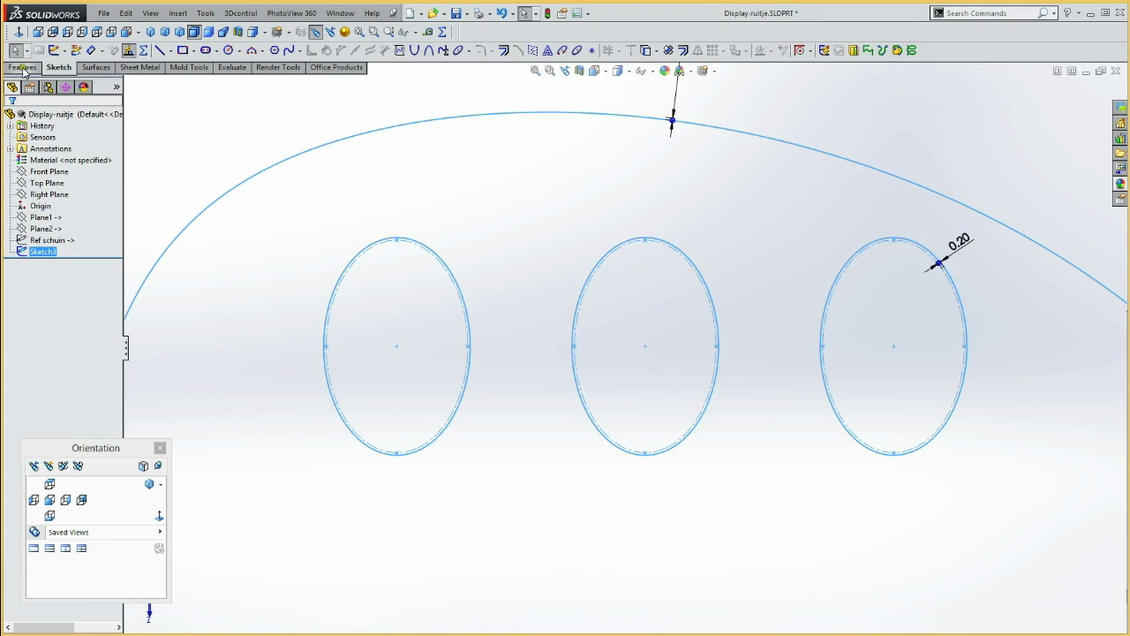
# - Extrude Sketch3 into a solid plate ending at Plane2
pyautogui.moveTo(250, 285); pyautogui.dragTo(240, 138, button='middle')
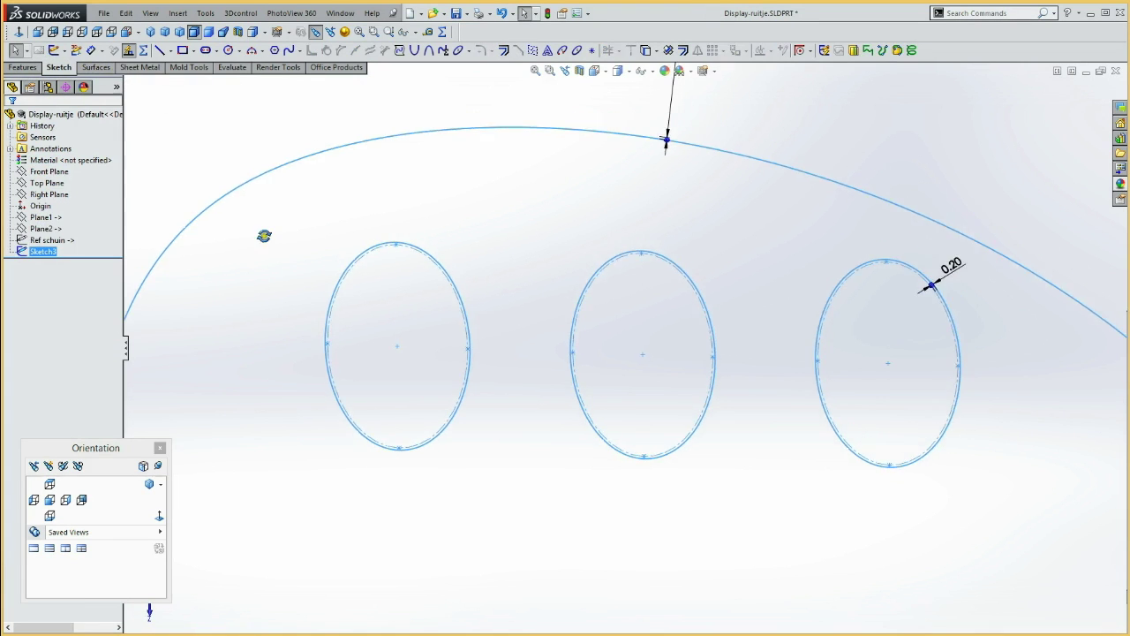
pyautogui.click(24, 68)
pyautogui.click(17, 50)
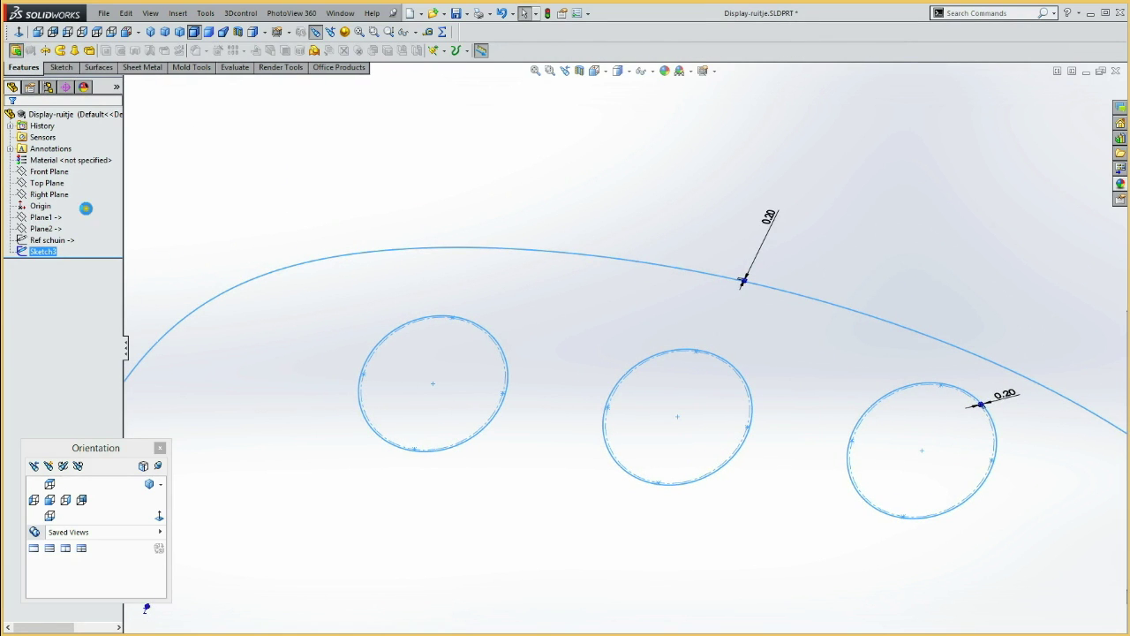
pyautogui.click(60, 195)
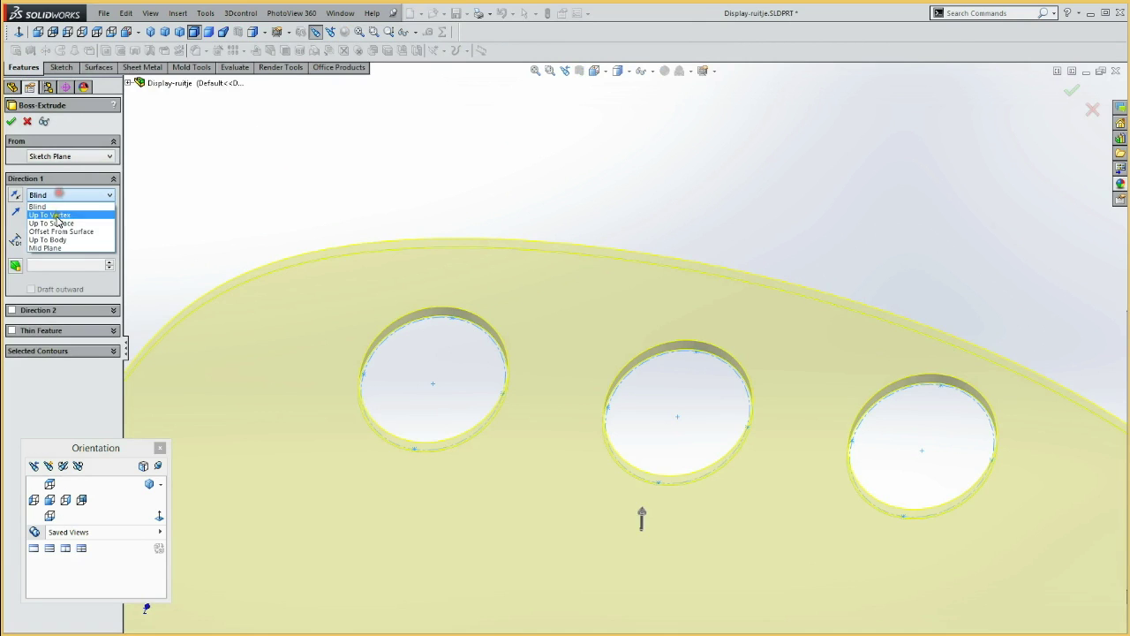
pyautogui.click(55, 226)
pyautogui.click(128, 83)
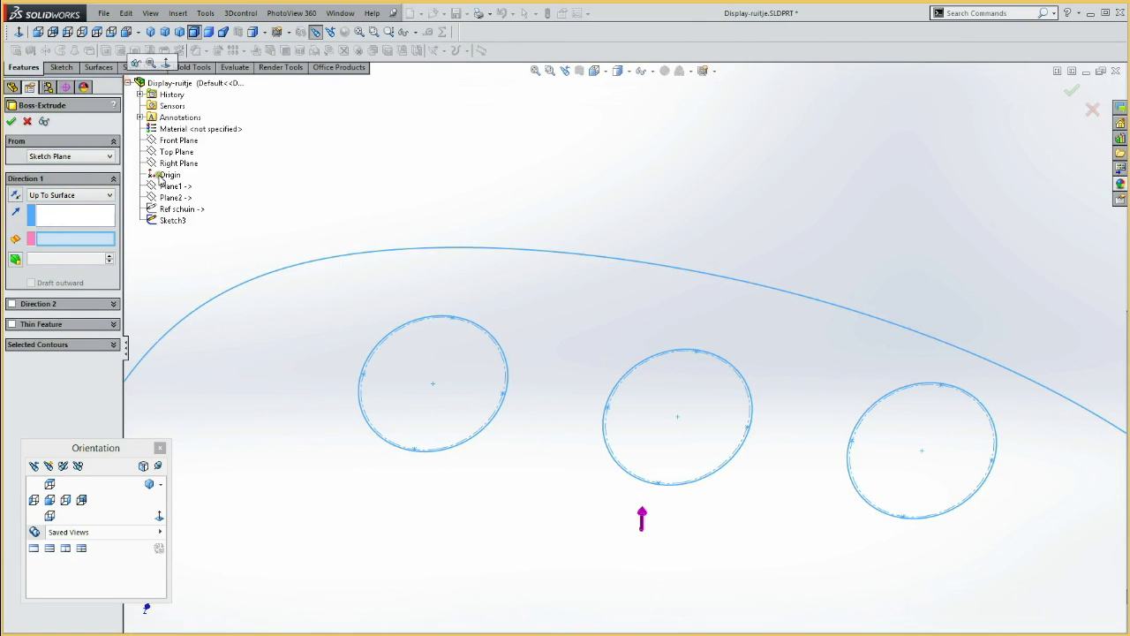
pyautogui.click(170, 197)
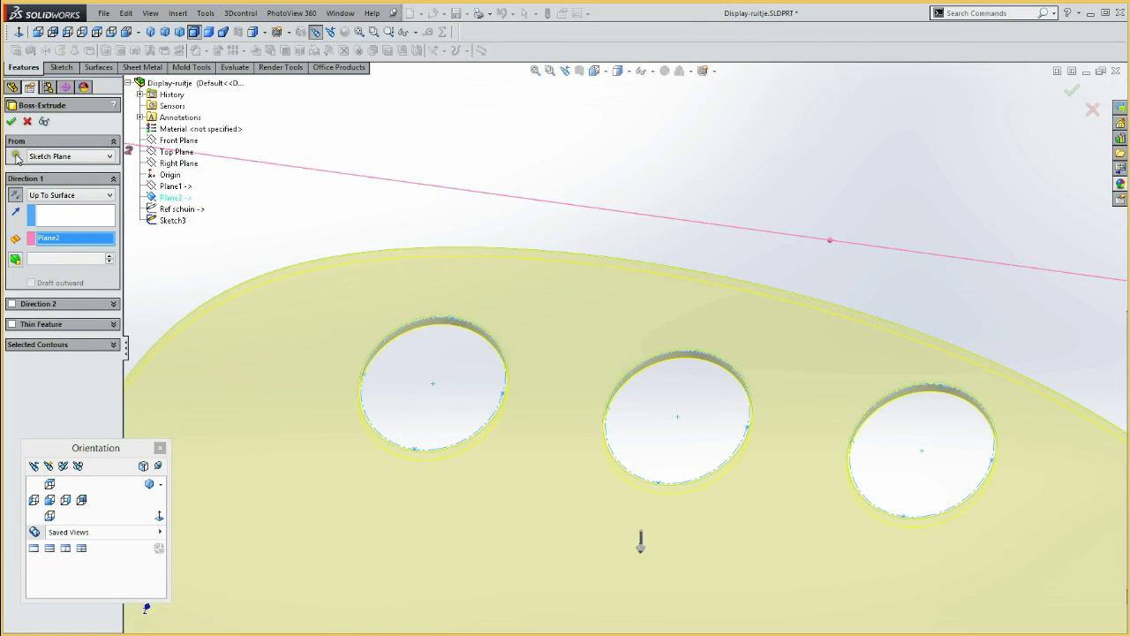
pyautogui.click(10, 122)
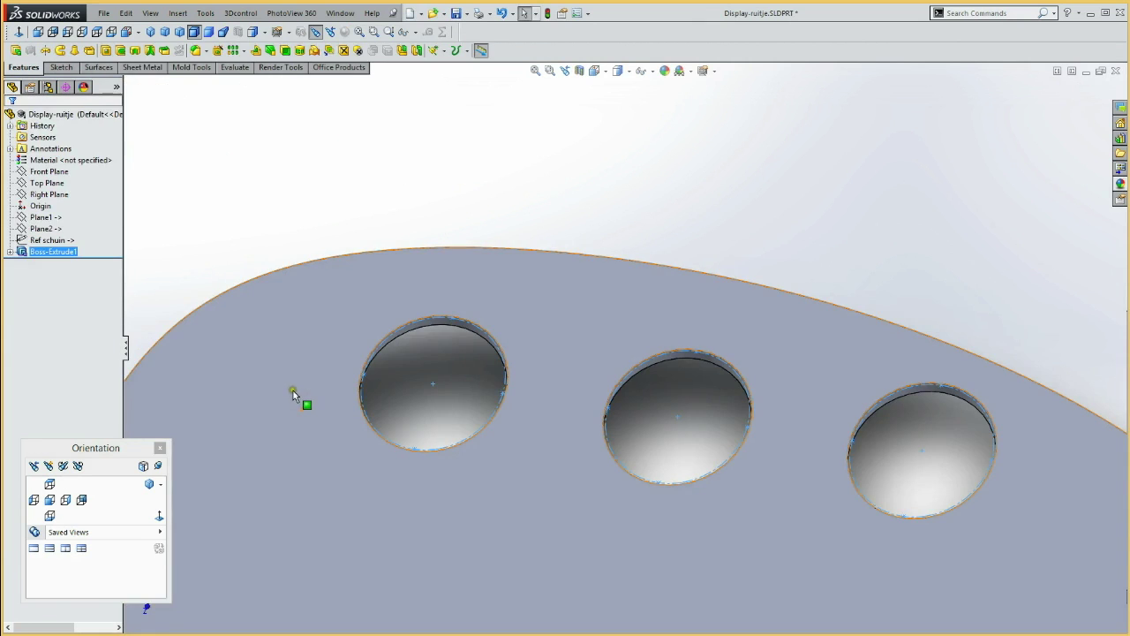
# - Fit and tilt the view, then select the plate's curved outer edge for a fillet
pyautogui.press('f')
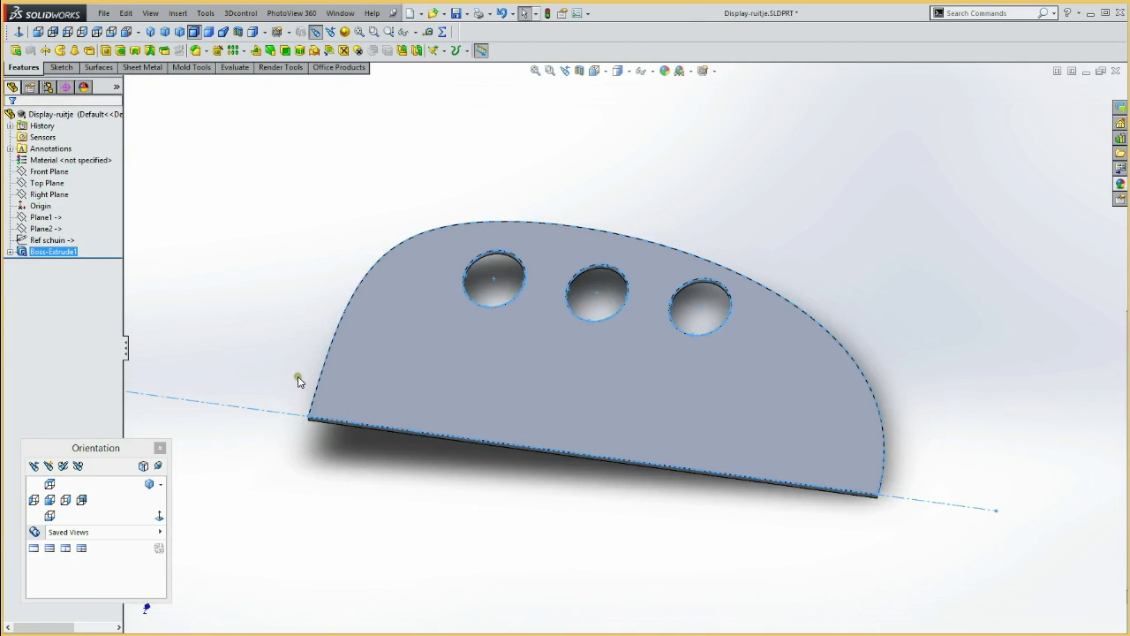
pyautogui.click(285, 315)
pyautogui.moveTo(295, 292)
pyautogui.mouseDown(button='middle')
pyautogui.moveTo(237, 243)
pyautogui.moveTo(247, 277)
pyautogui.mouseUp(button='middle')
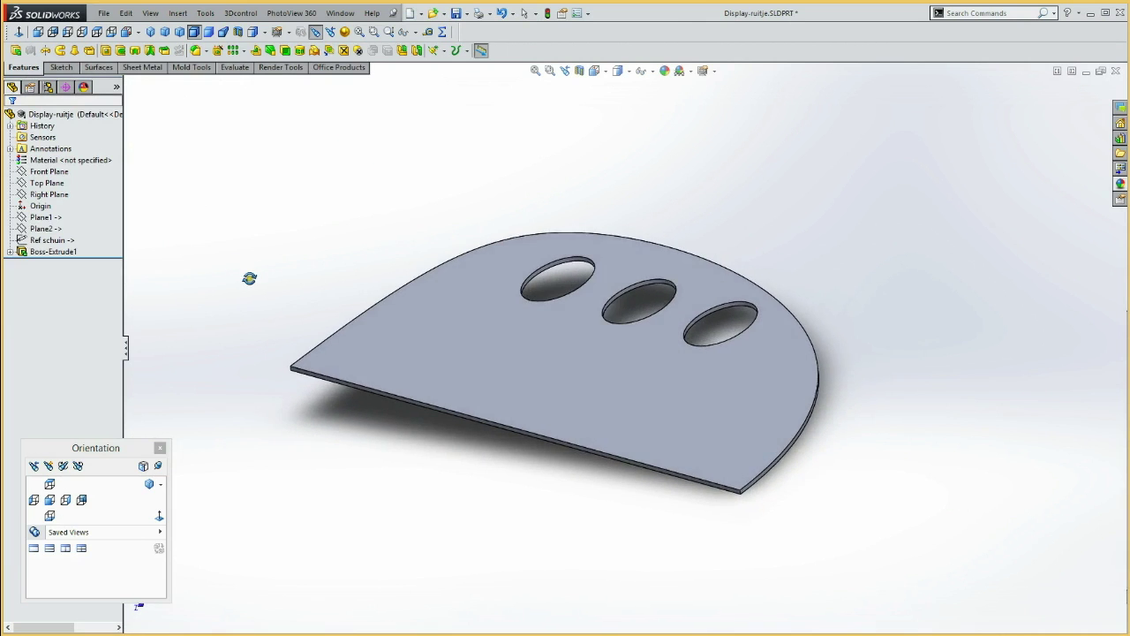
pyautogui.click(369, 314)
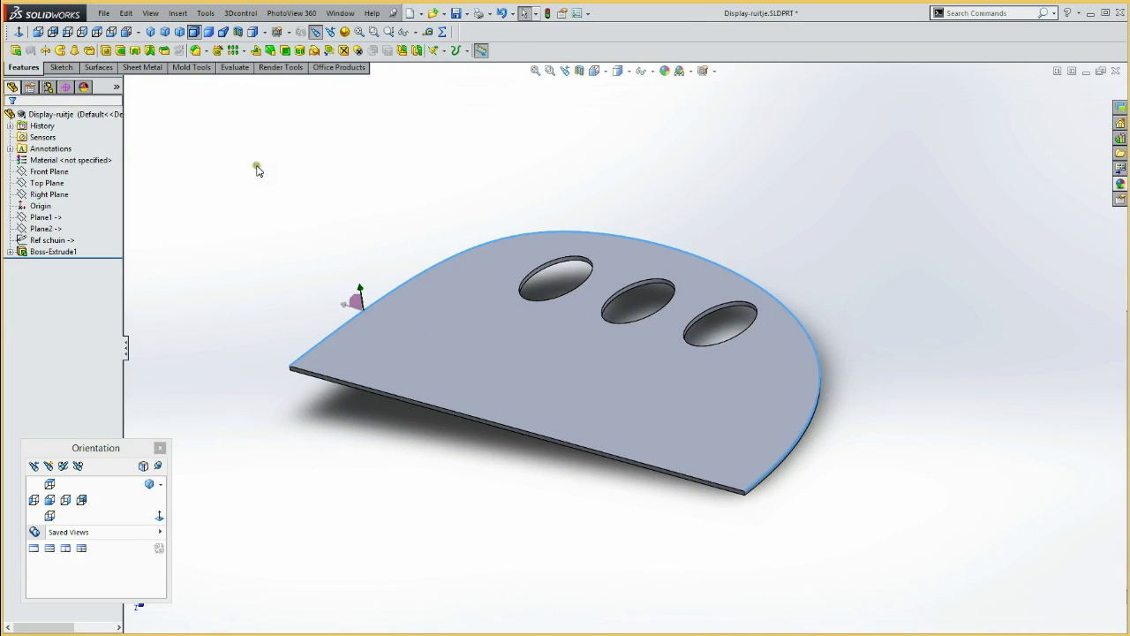
pyautogui.click(195, 51)
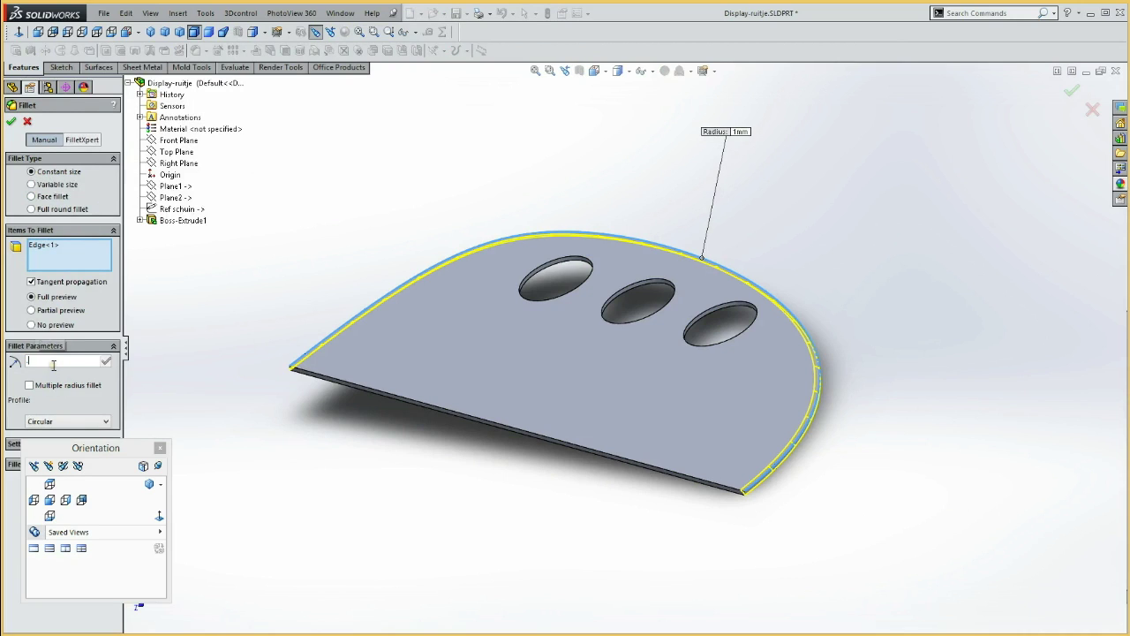
# - Apply a 0.30 mm radius fillet to the plate's curved outer edge
pyautogui.write('3')
pyautogui.press('Return')
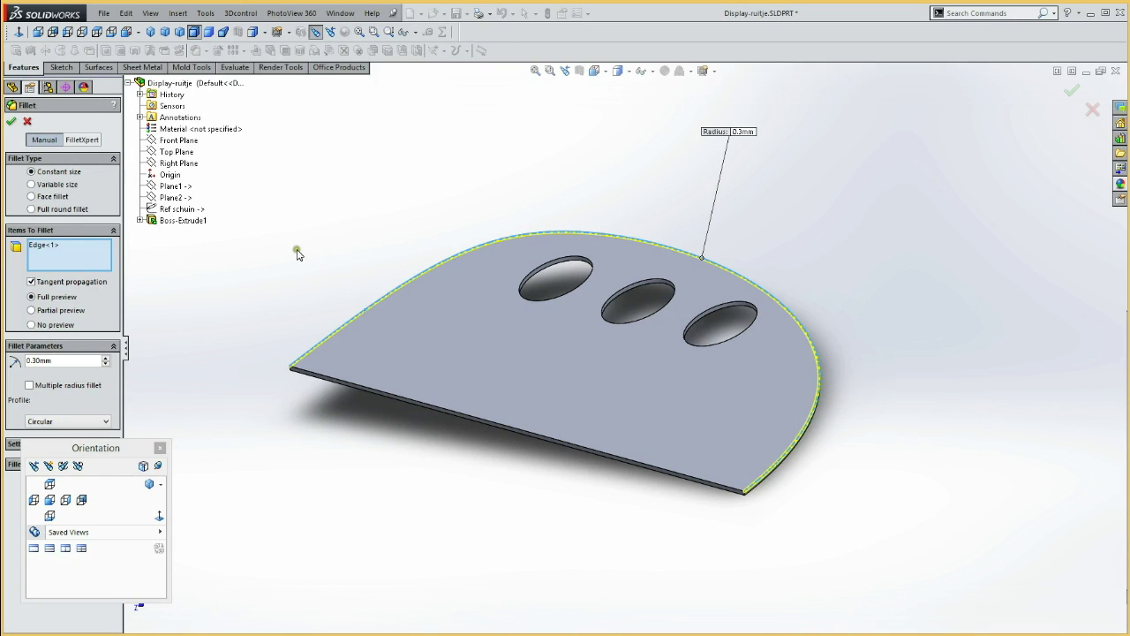
pyautogui.click(10, 121)
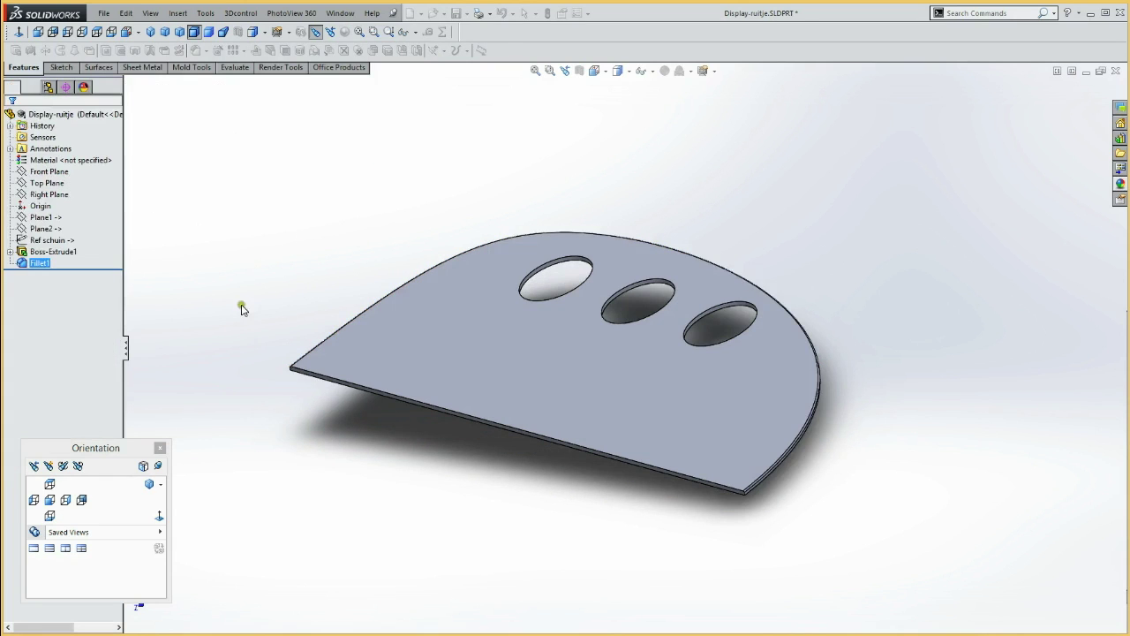
pyautogui.click(53, 115)
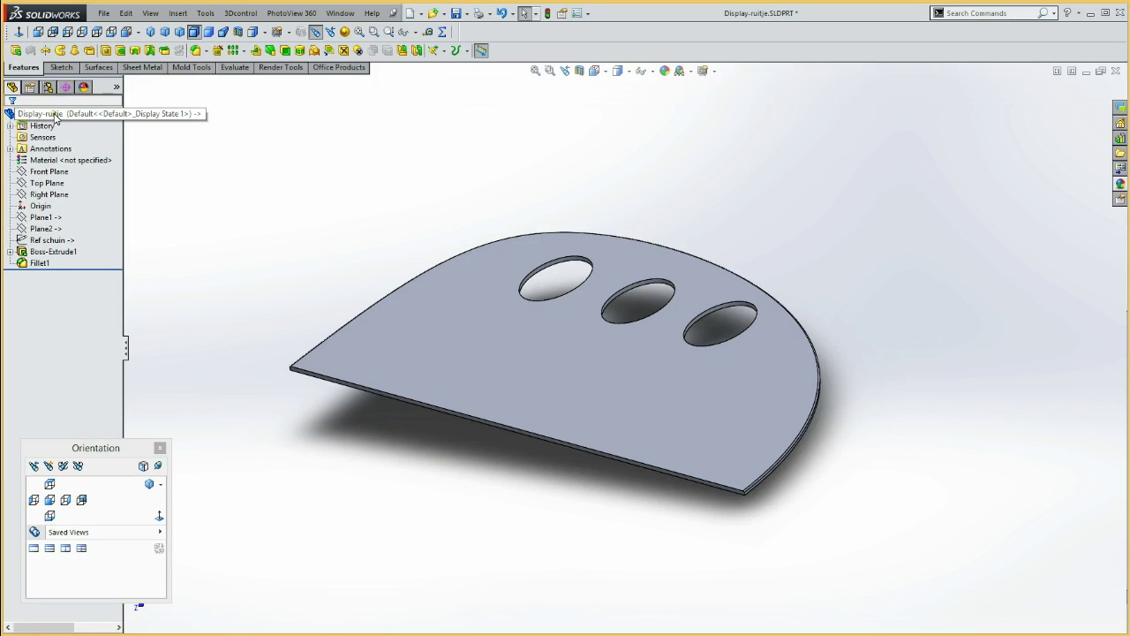
# - Apply the Glass > Gloss clear glass appearance to the whole Display-ruitje part
pyautogui.rightClick(54, 115)
pyautogui.moveTo(95, 249)
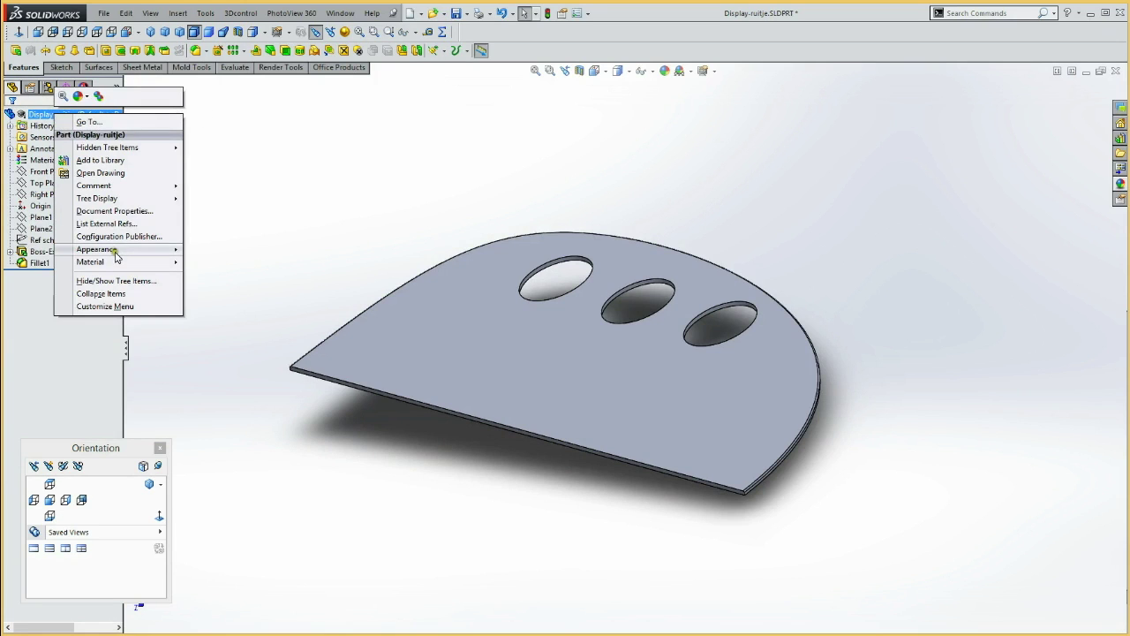
pyautogui.click(218, 253)
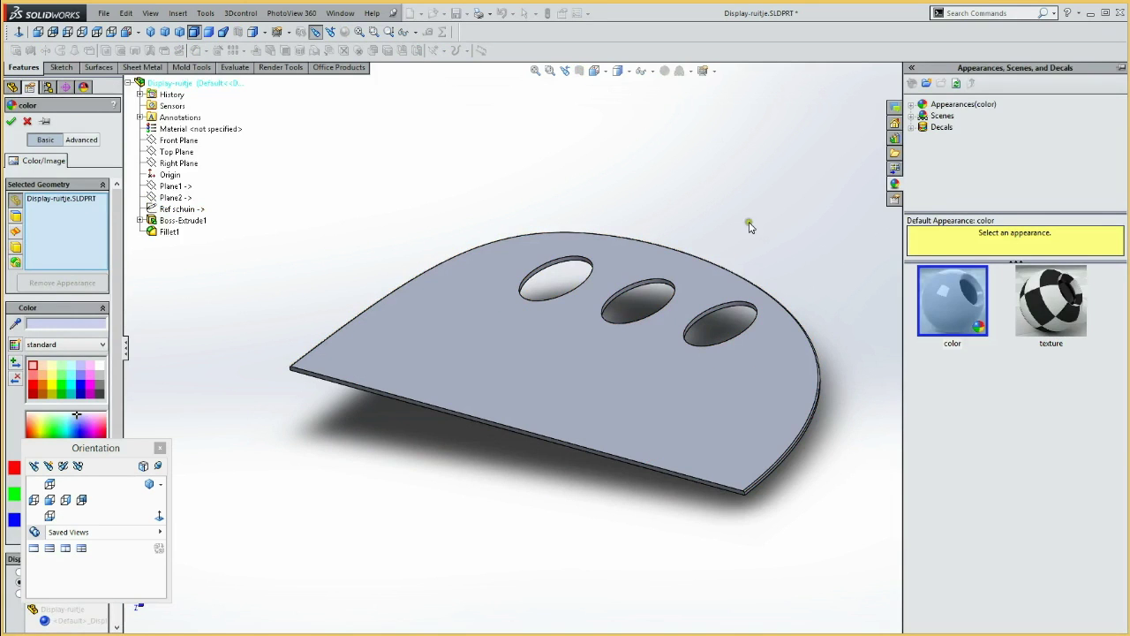
pyautogui.click(913, 106)
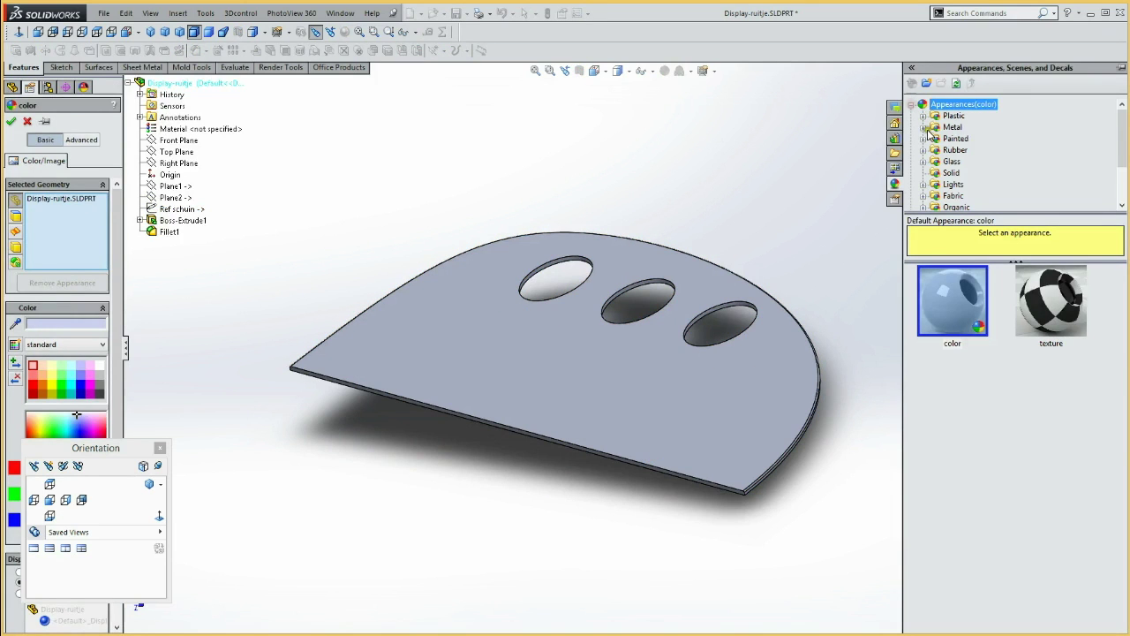
pyautogui.click(922, 162)
pyautogui.click(962, 173)
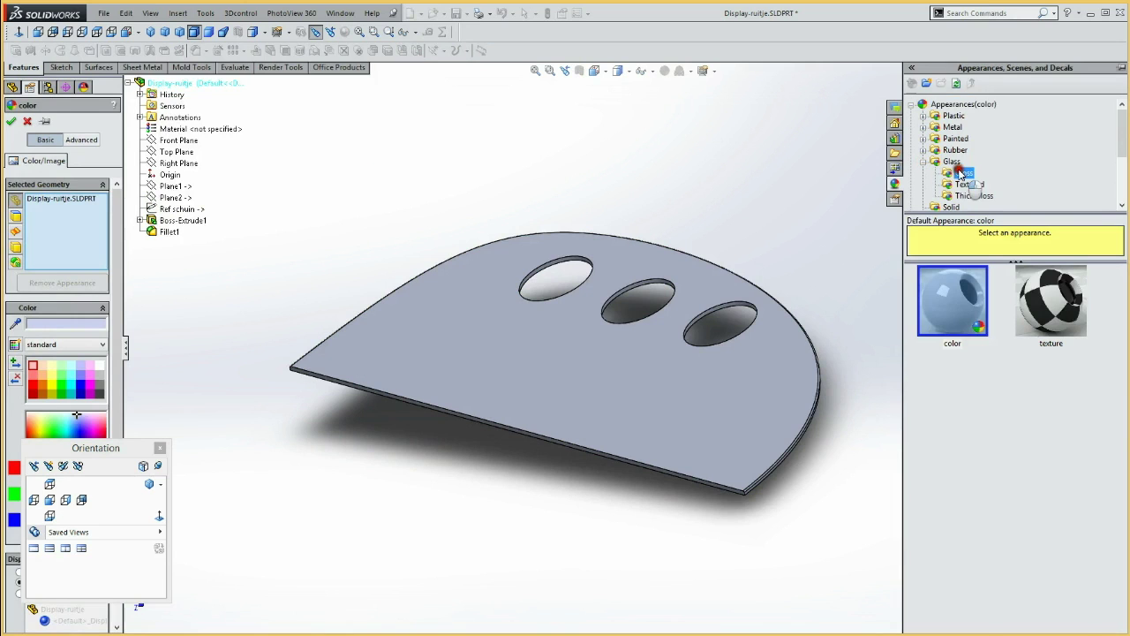
pyautogui.click(948, 301)
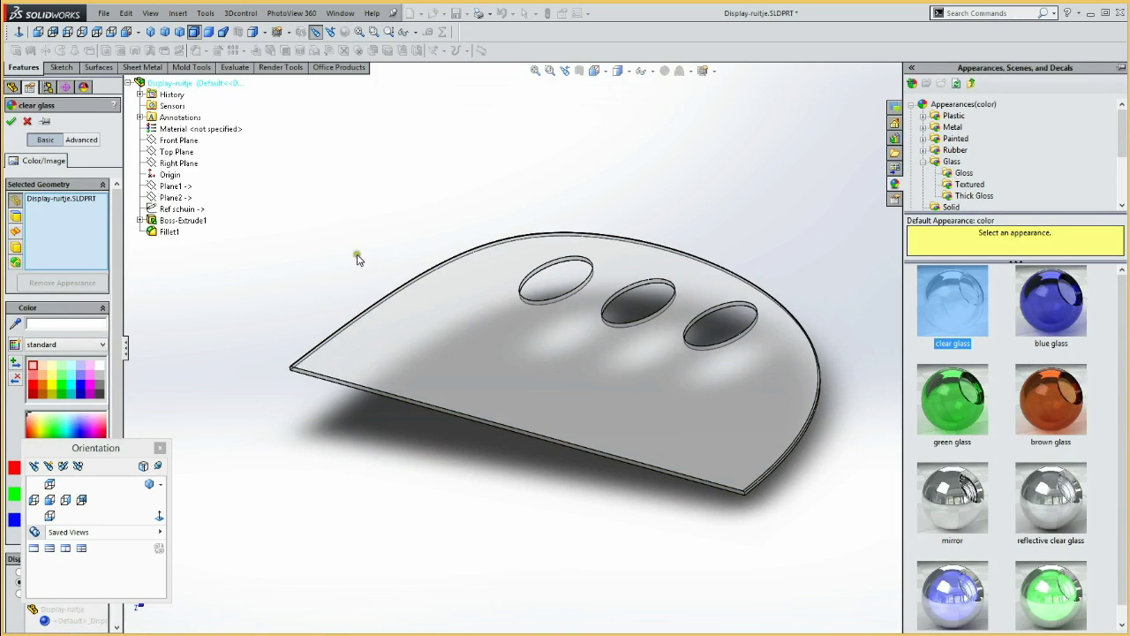
pyautogui.click(11, 121)
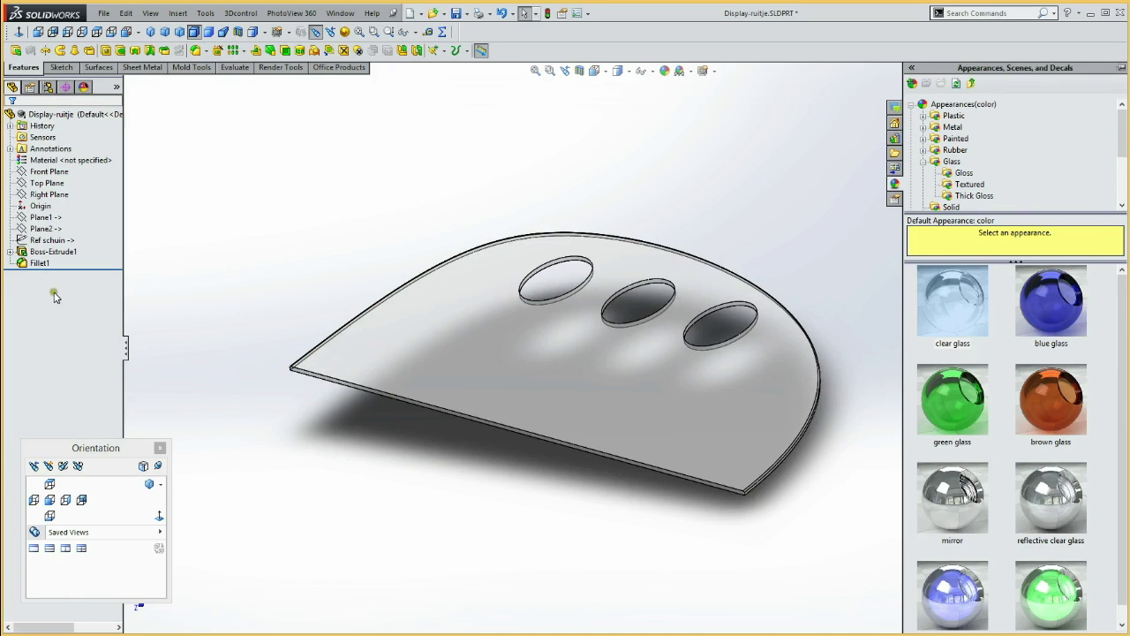
pyautogui.click(47, 173)
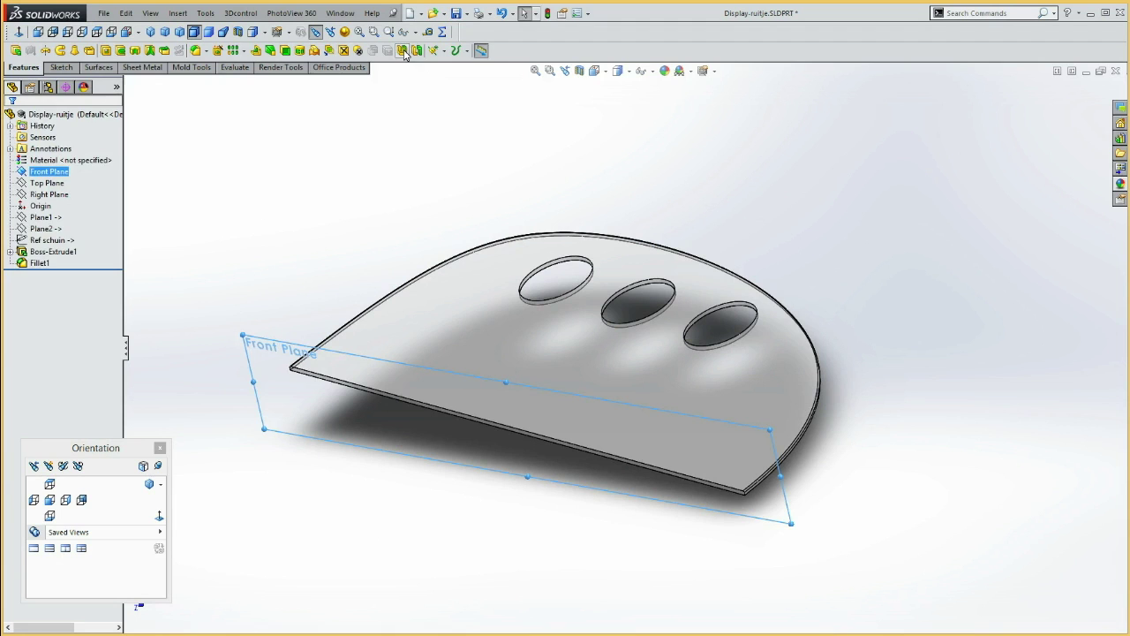
# - Mirror the plate body across the Front Plane to make a full plate with six holes
pyautogui.click(402, 51)
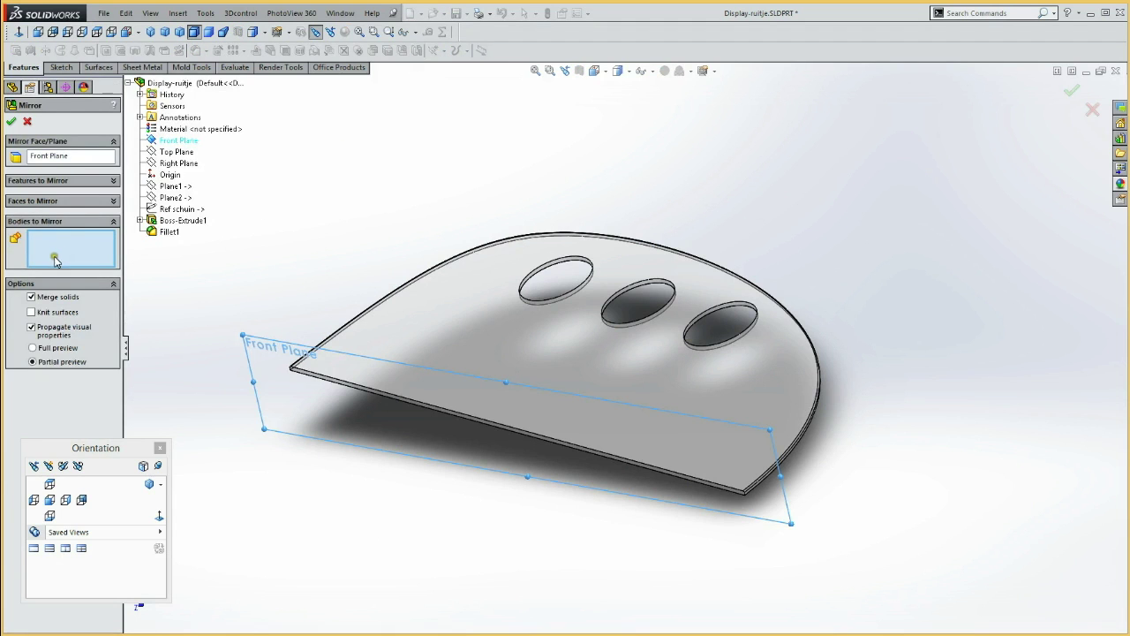
pyautogui.click(390, 313)
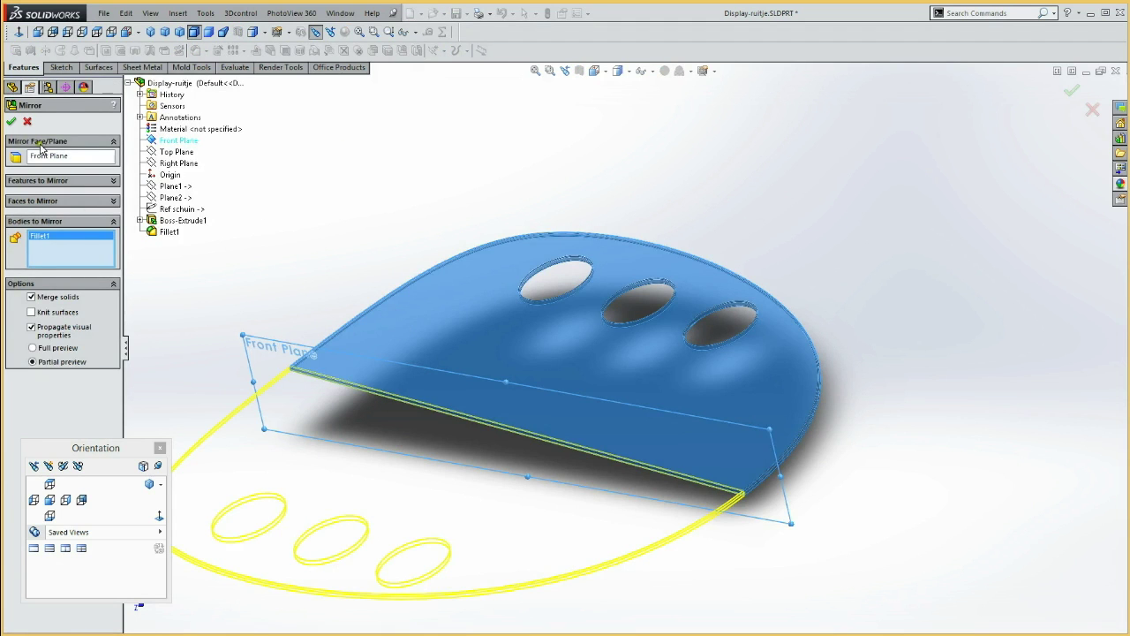
pyautogui.click(14, 123)
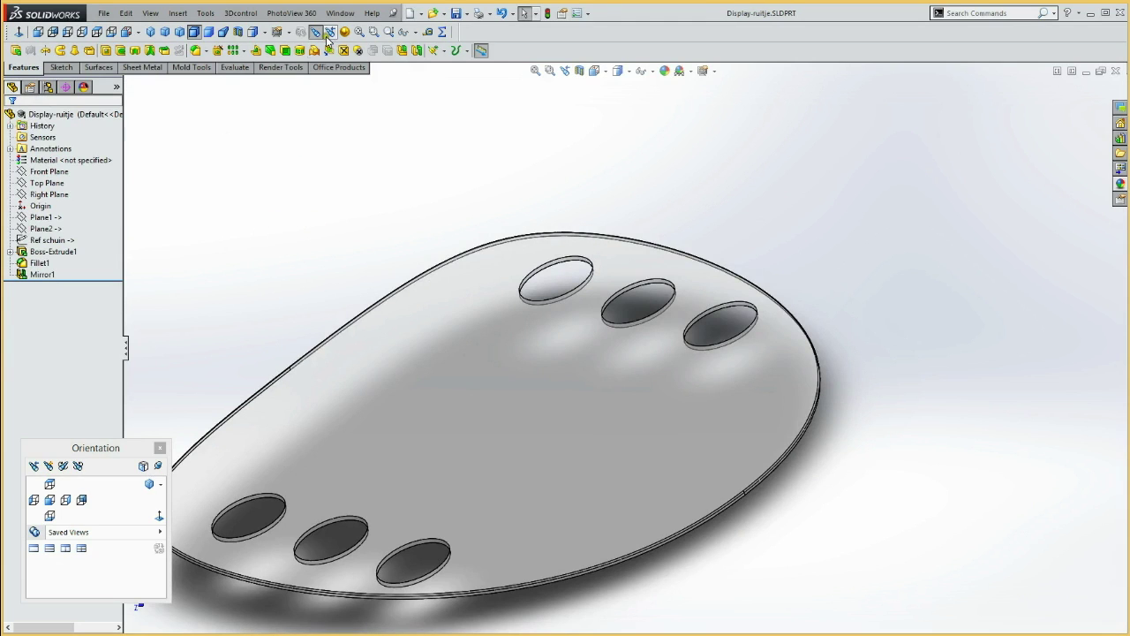
pyautogui.click(340, 13)
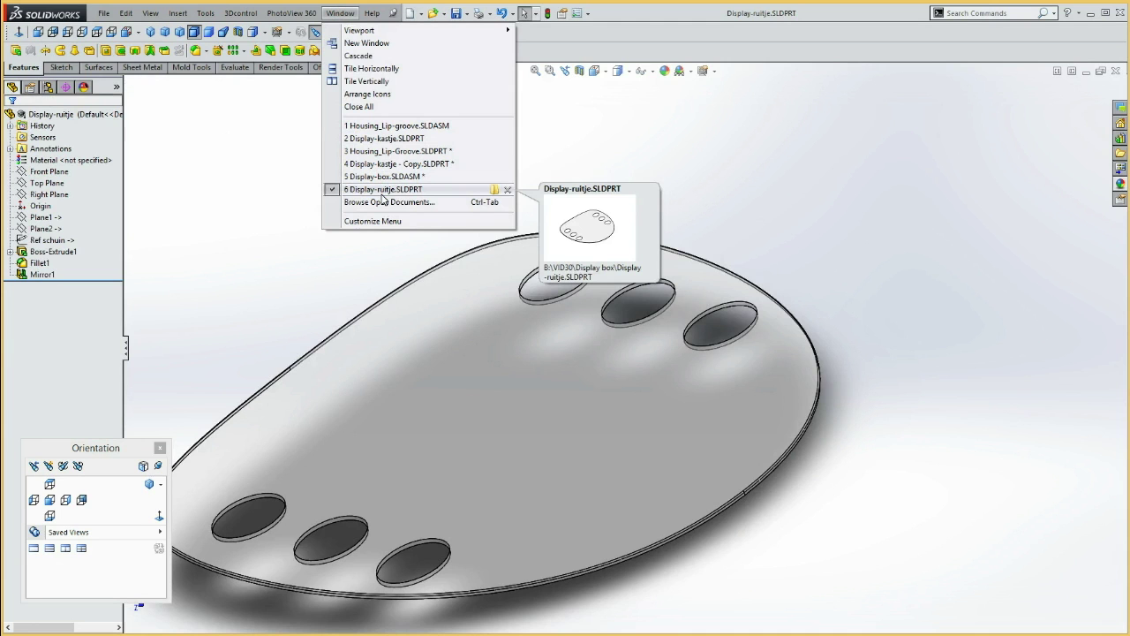
pyautogui.click(384, 175)
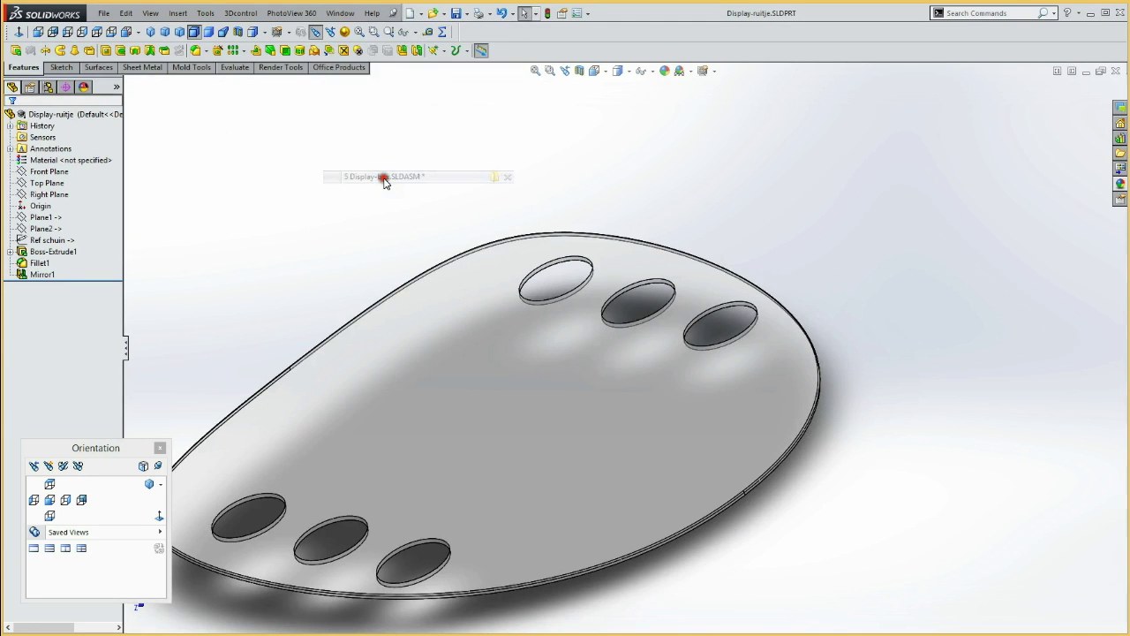
pyautogui.moveTo(385, 230)
pyautogui.mouseDown(button='middle')
pyautogui.moveTo(335, 305)
pyautogui.moveTo(394, 303)
pyautogui.moveTo(421, 216)
pyautogui.moveTo(391, 267)
pyautogui.moveTo(379, 253)
pyautogui.mouseUp(button='middle')
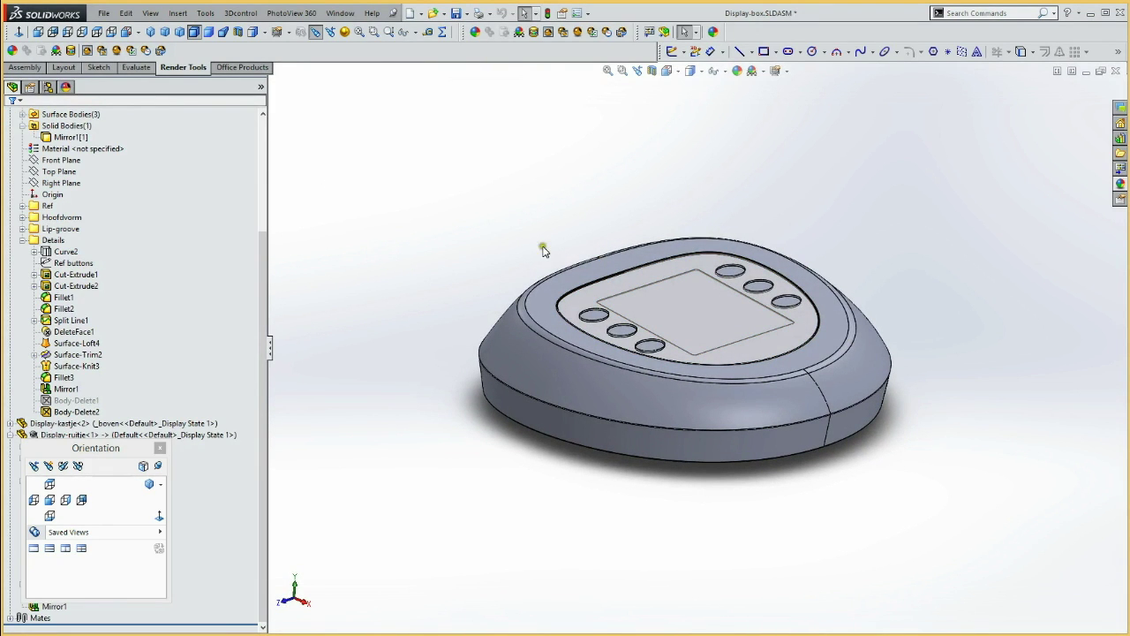
pyautogui.moveTo(500, 217); pyautogui.dragTo(883, 429)
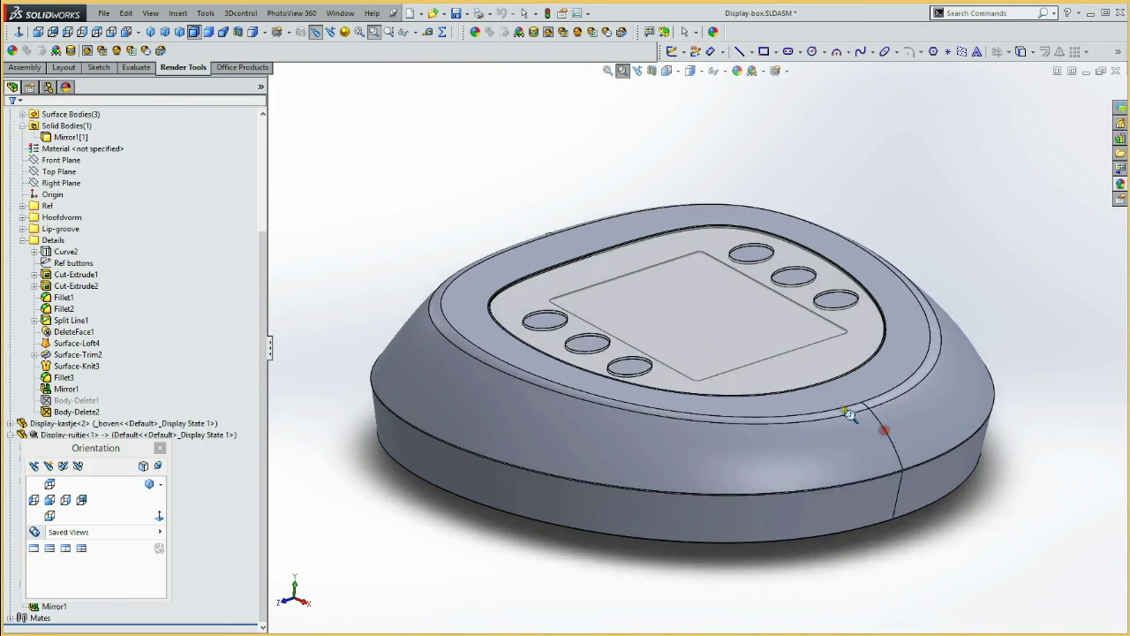
pyautogui.press('Escape')
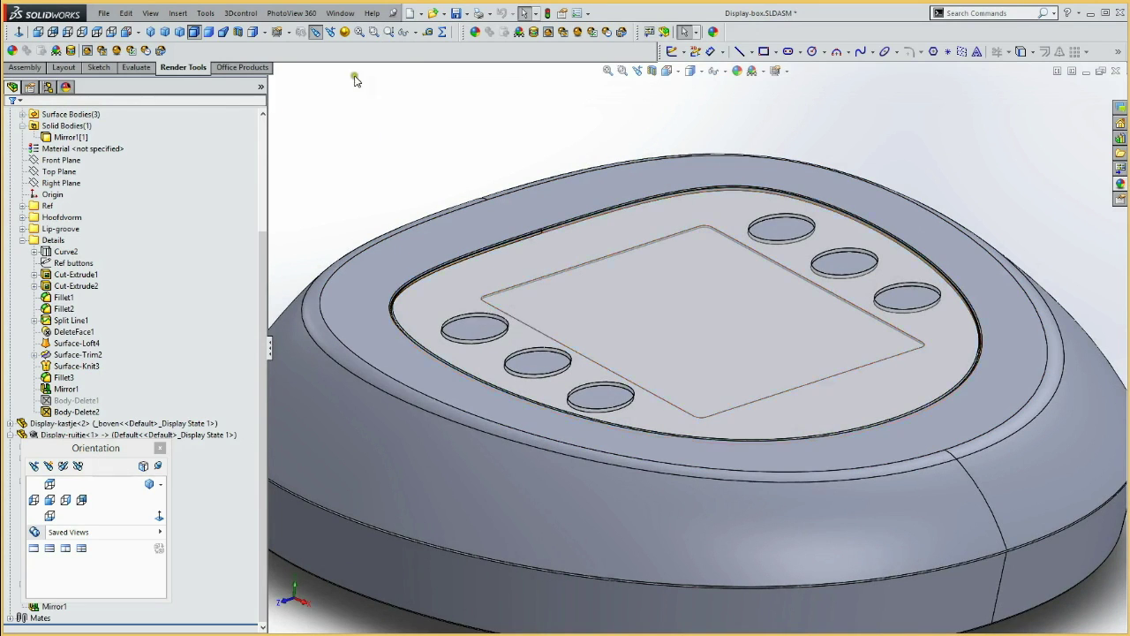
pyautogui.click(339, 12)
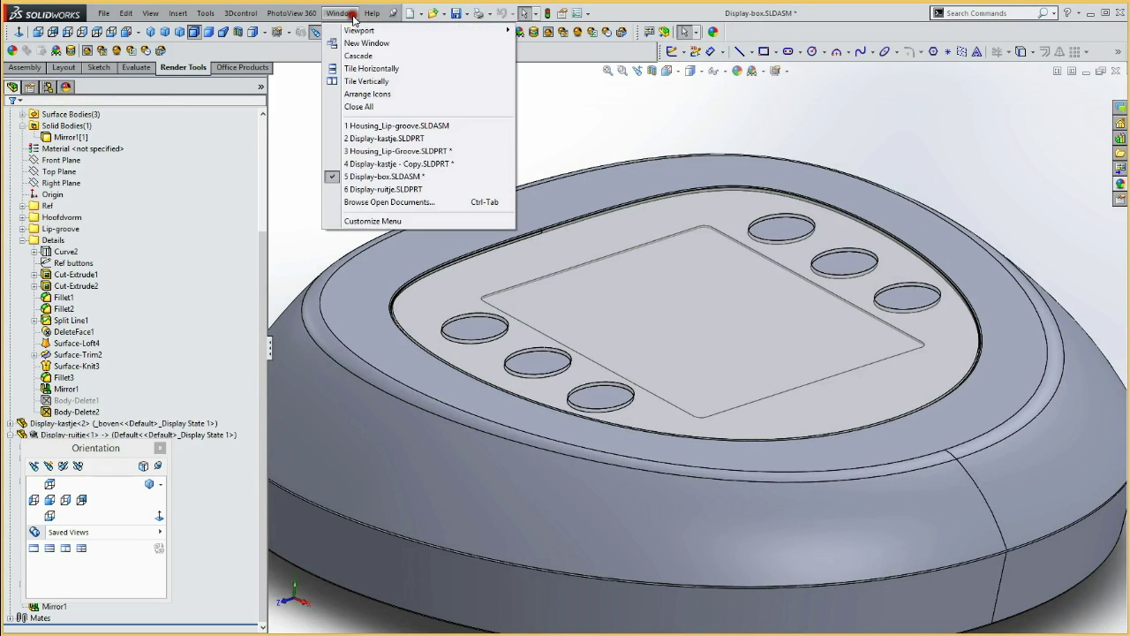
pyautogui.click(371, 191)
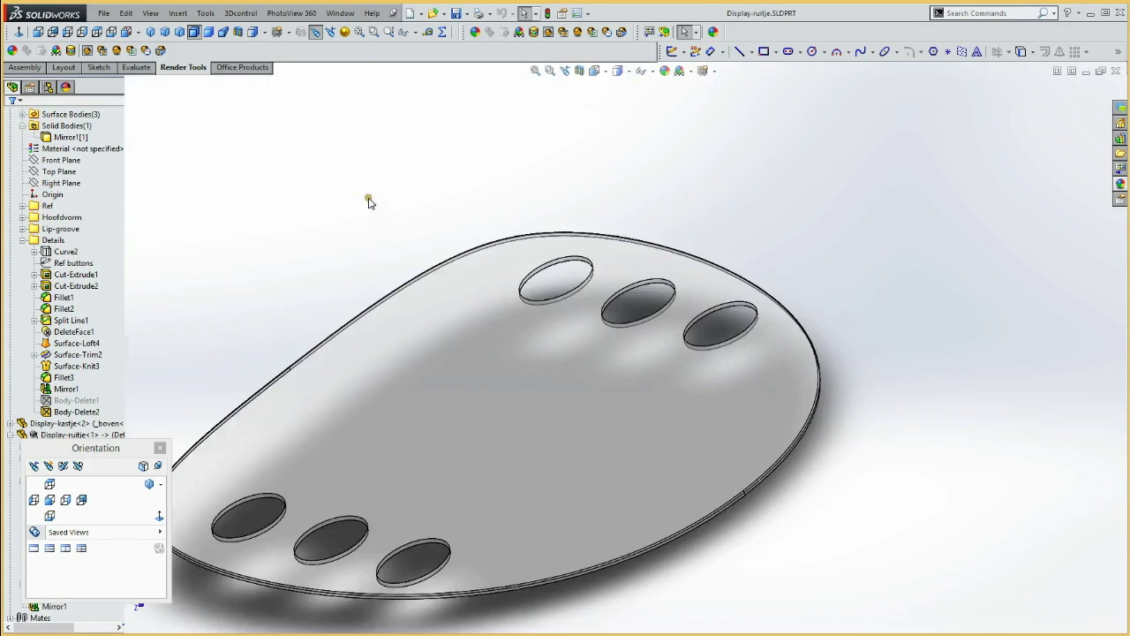
pyautogui.click(43, 265)
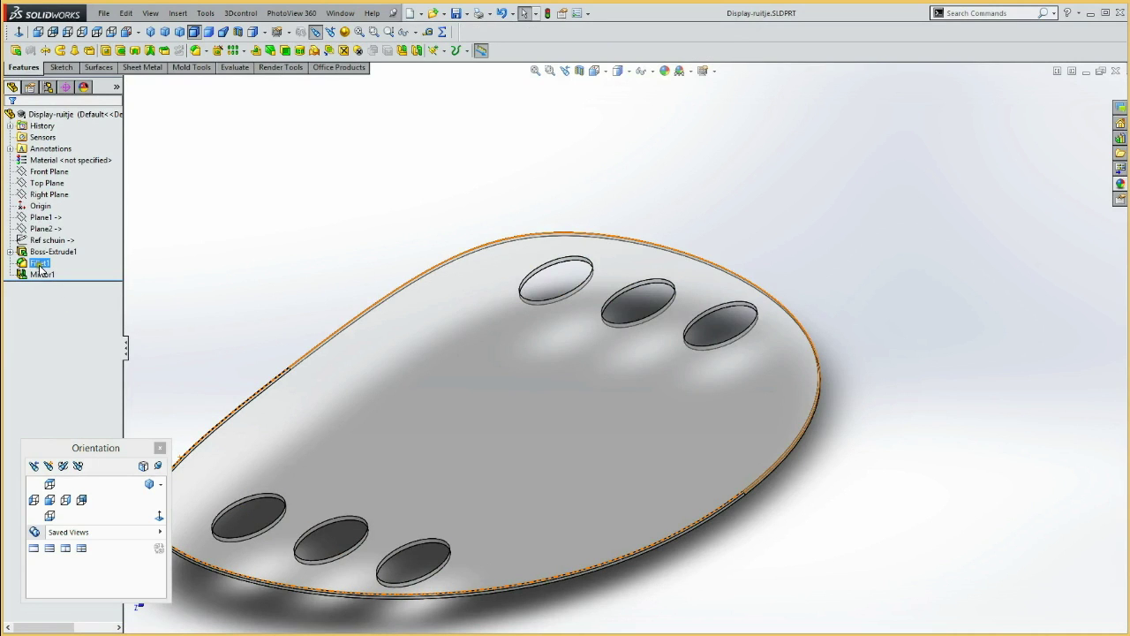
# - Add the three hole edges to Fillet1, then switch back to the Display-box assembly
pyautogui.doubleClick(39, 263)
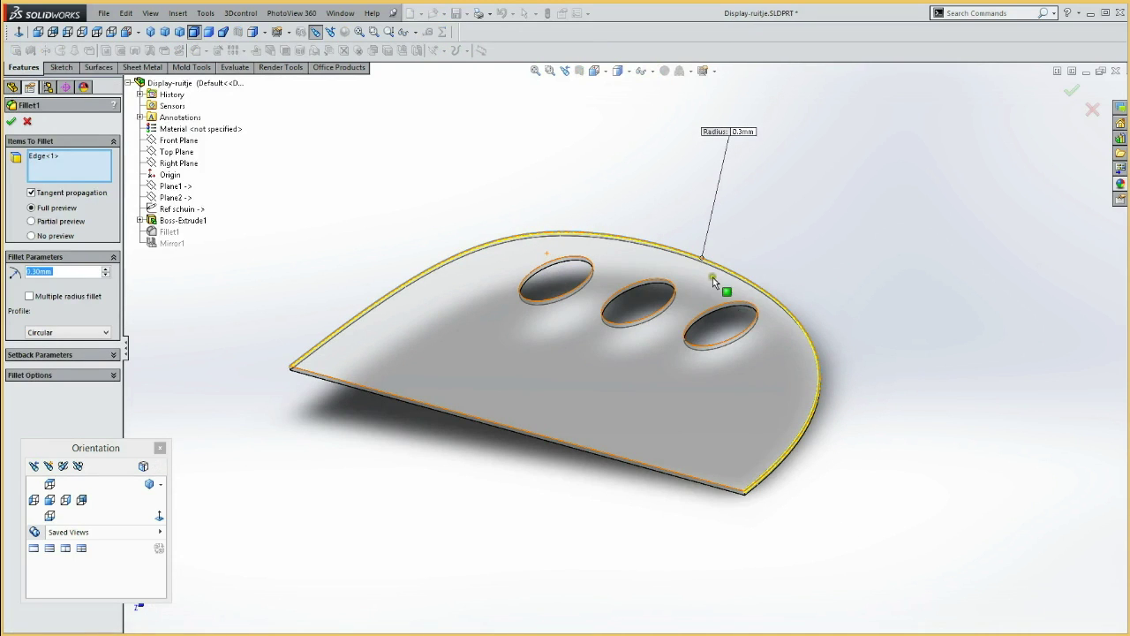
pyautogui.click(684, 318)
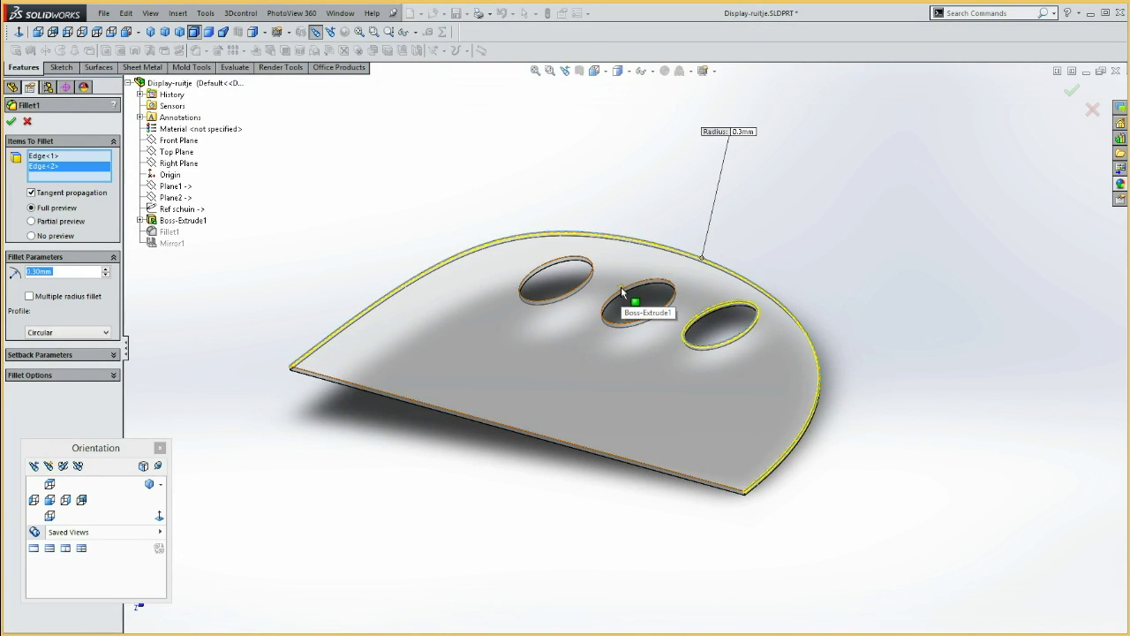
pyautogui.click(622, 292)
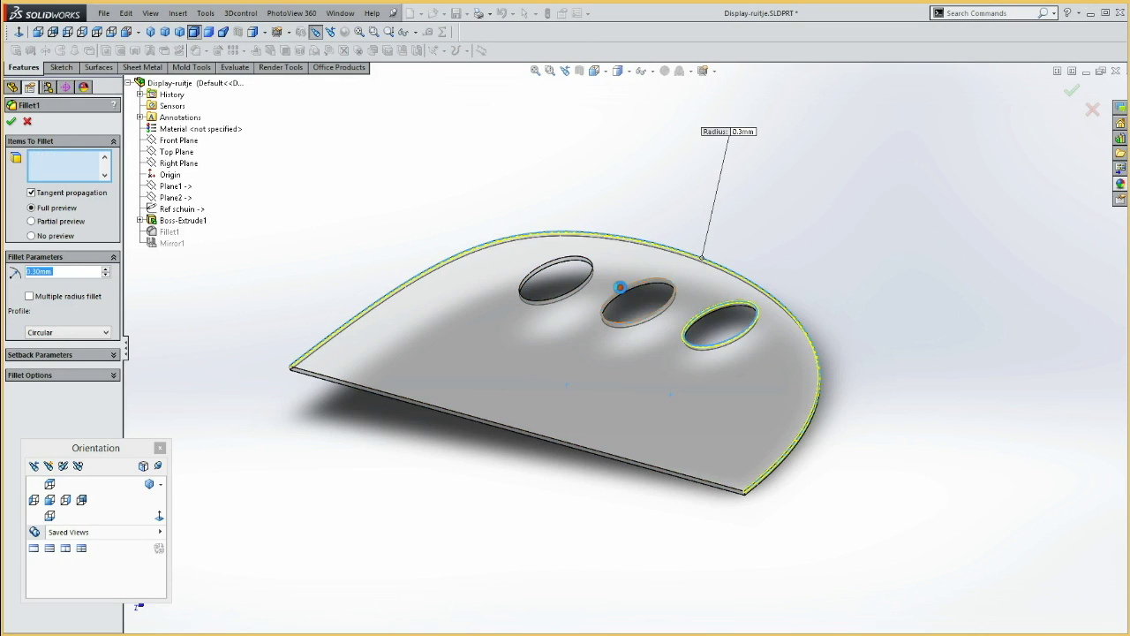
pyautogui.click(550, 265)
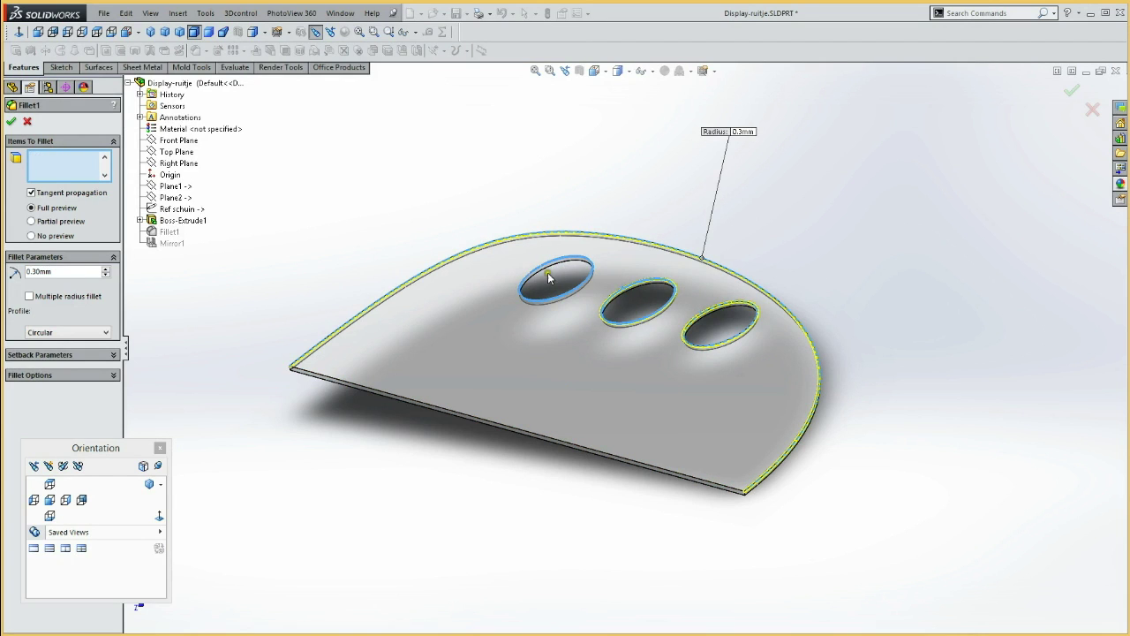
pyautogui.click(12, 123)
pyautogui.click(320, 271)
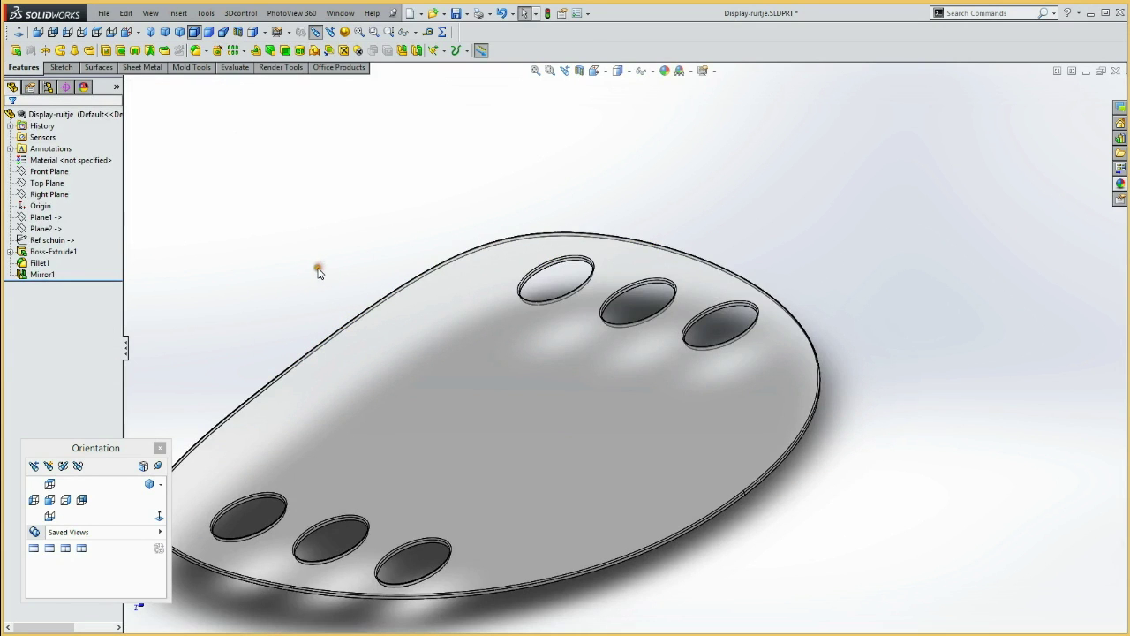
pyautogui.click(340, 12)
pyautogui.click(367, 175)
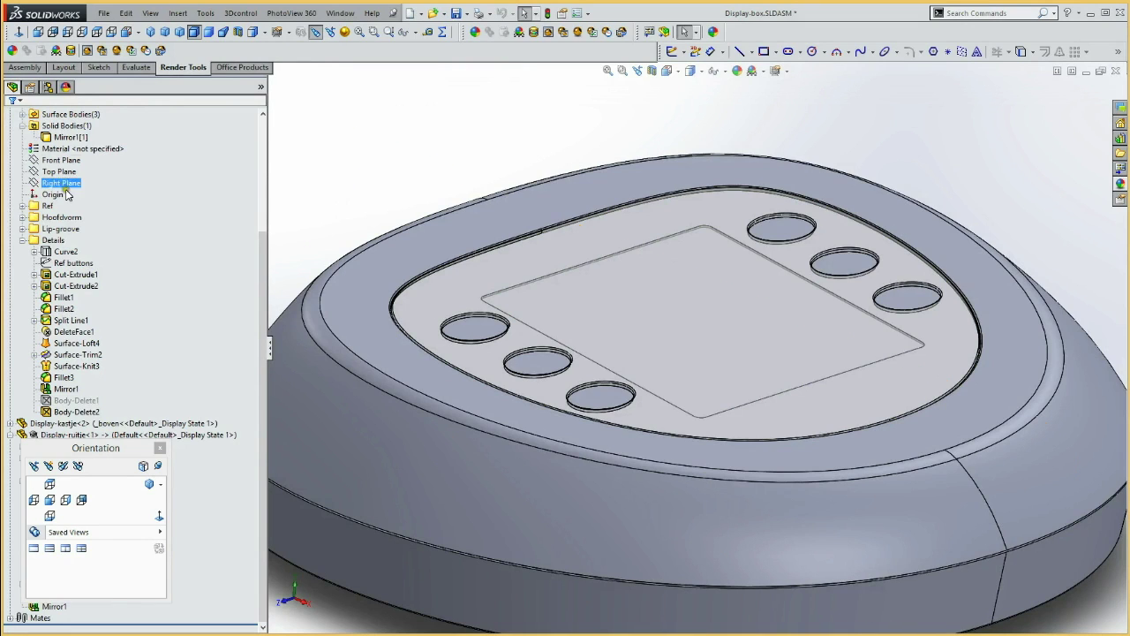
# - Collapse the Details folder and Display-ruitje branch, then bring up the Insert menu
pyautogui.click(22, 240)
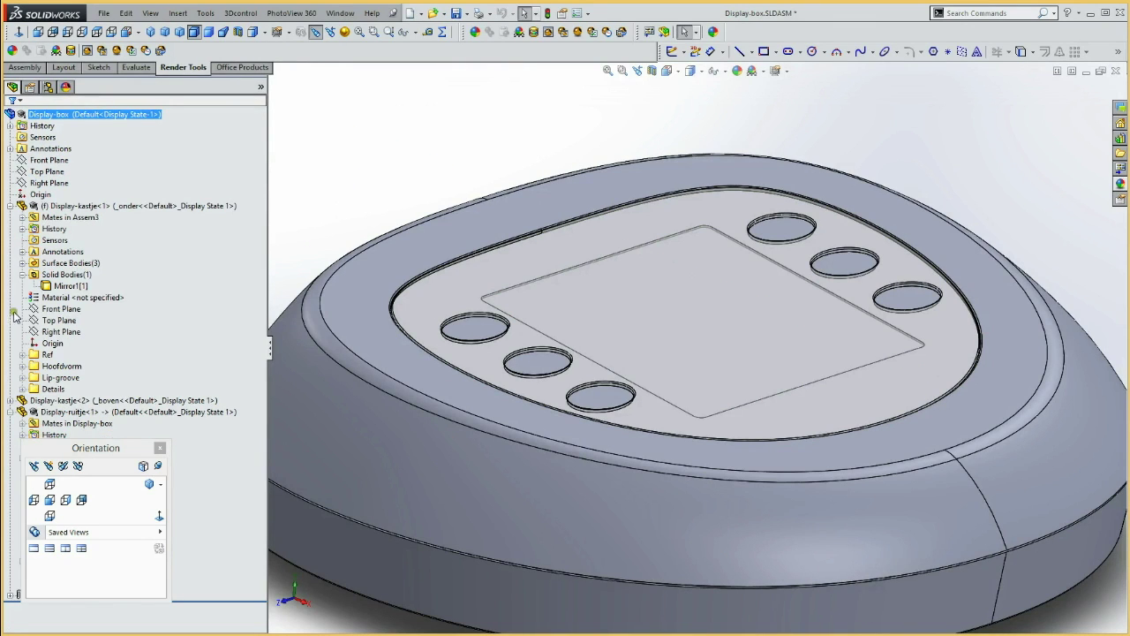
pyautogui.click(9, 411)
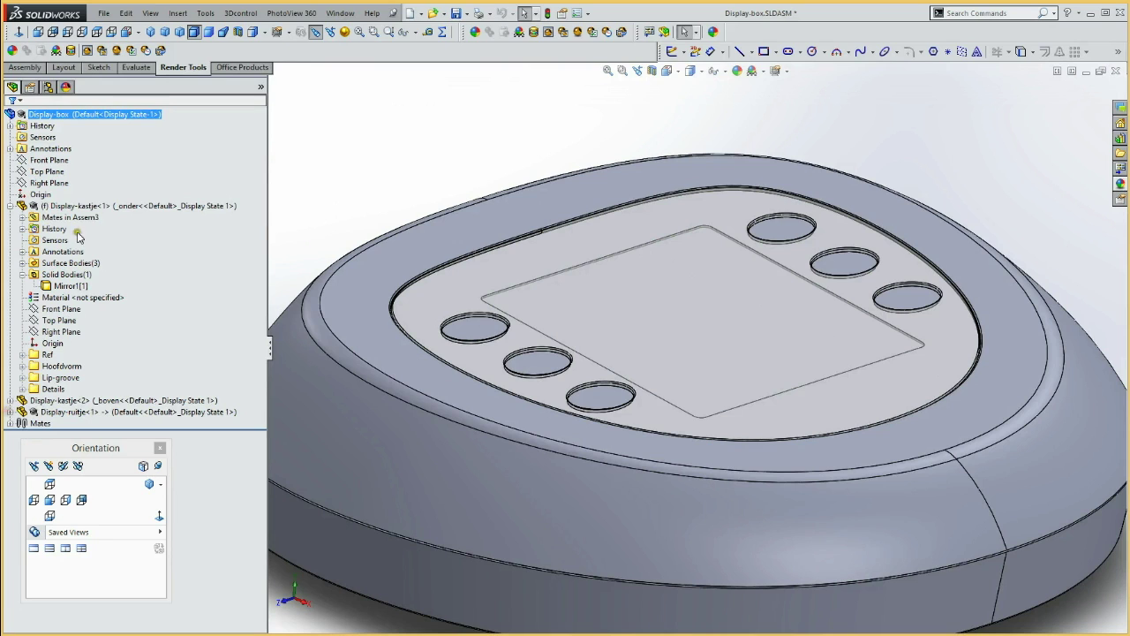
pyautogui.click(183, 14)
pyautogui.moveTo(207, 30)
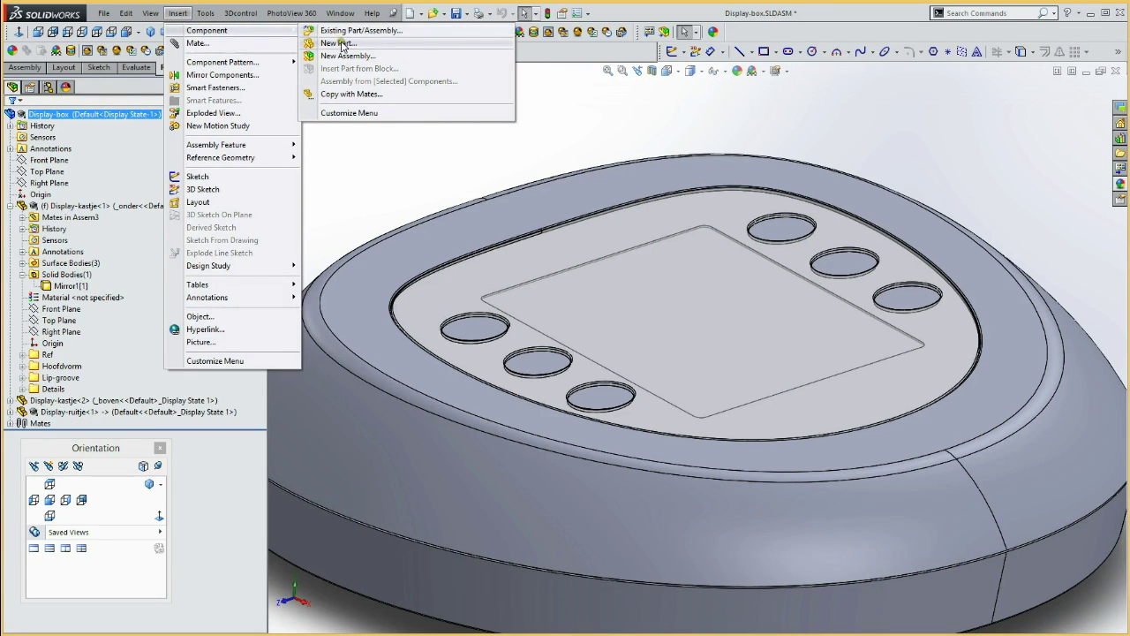
# - Insert a new in-context part on the Top Plane of the Display-box assembly and leave its sketch
pyautogui.click(343, 44)
pyautogui.click(48, 171)
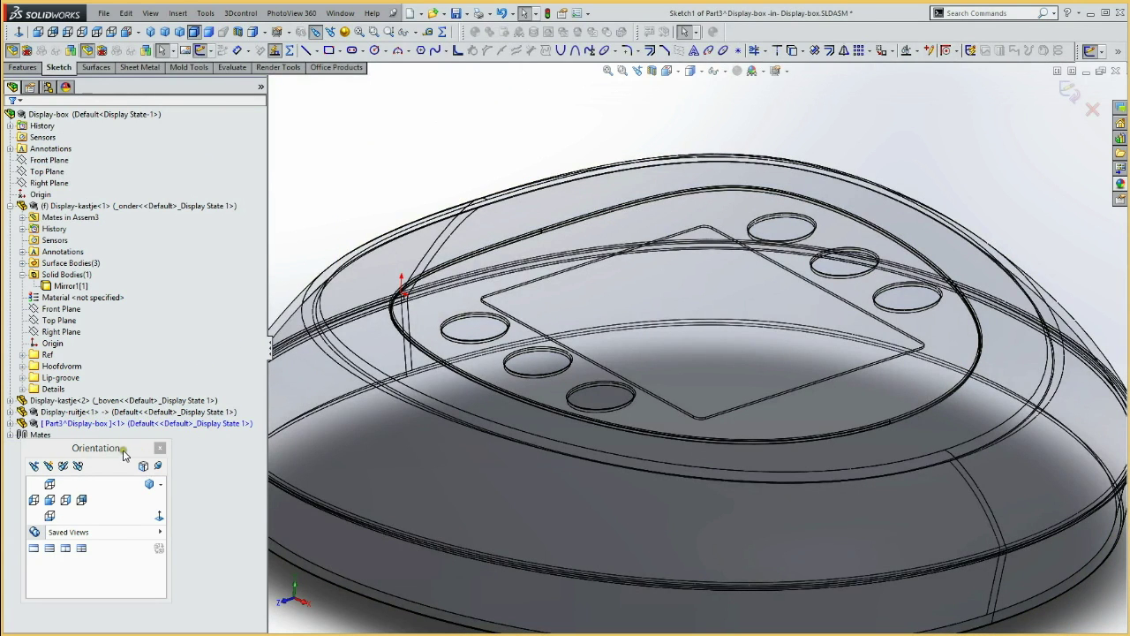
pyautogui.moveTo(124, 448); pyautogui.dragTo(365, 492)
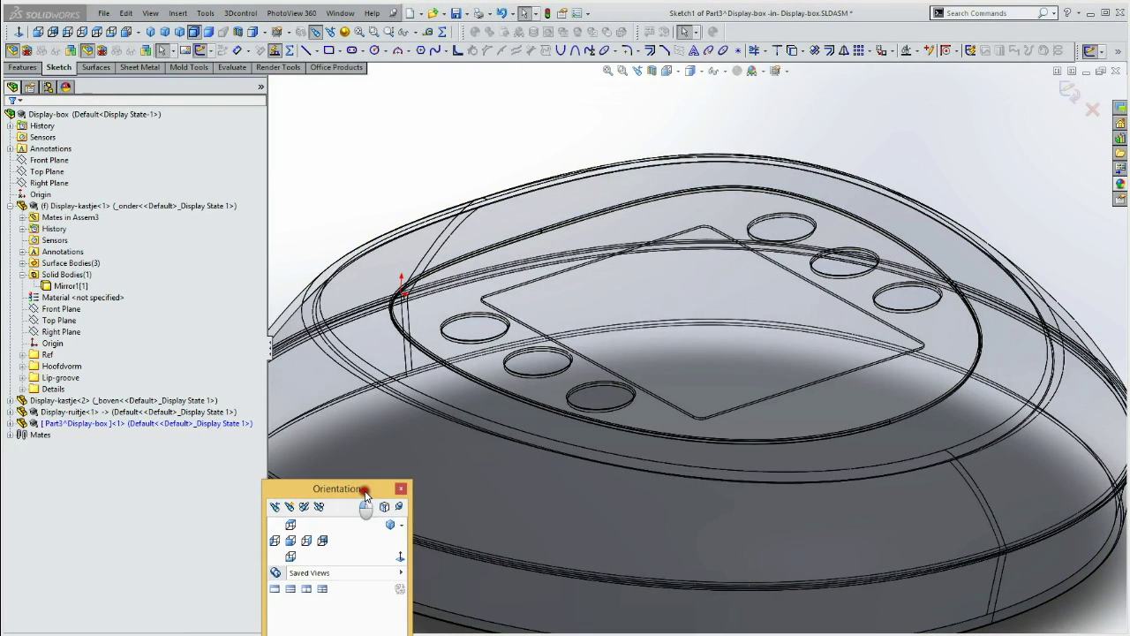
pyautogui.click(10, 423)
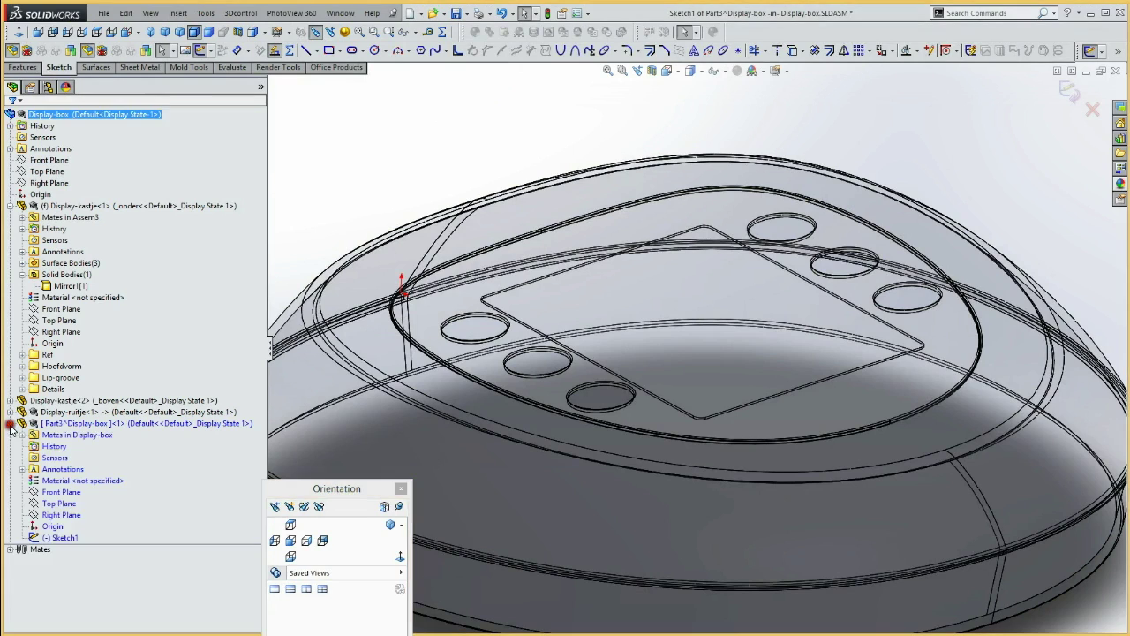
pyautogui.click(201, 52)
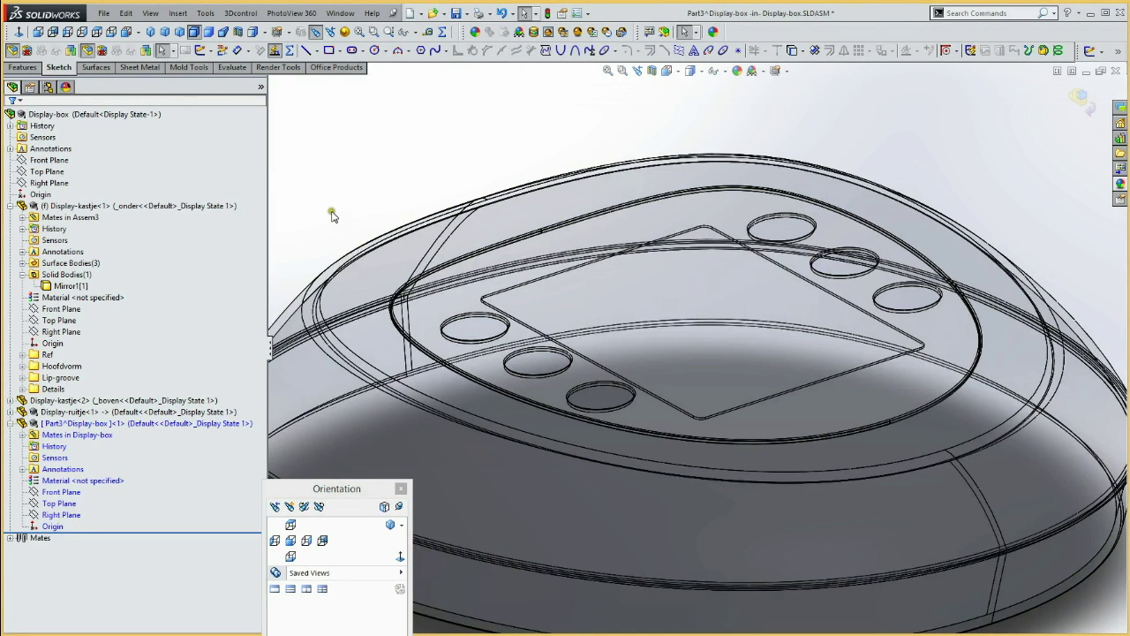
# - Save the new part as its own file named Display-button
pyautogui.hotkey('ctrl', 's')
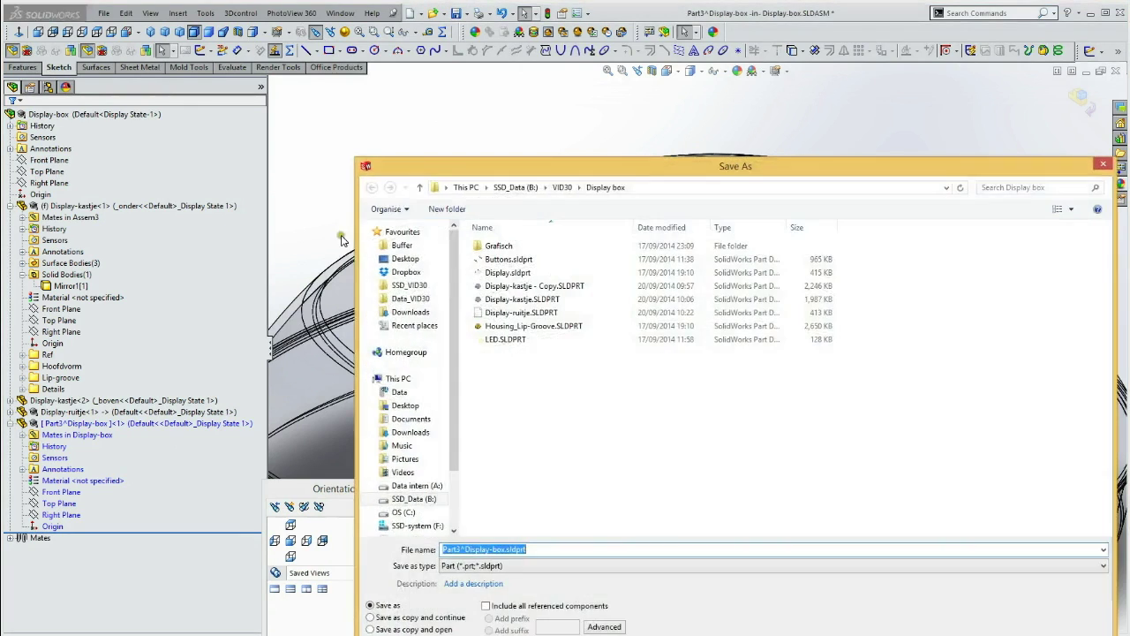
pyautogui.moveTo(453, 380)
pyautogui.moveTo(467, 549); pyautogui.dragTo(441, 549)
pyautogui.press('BackSpace')
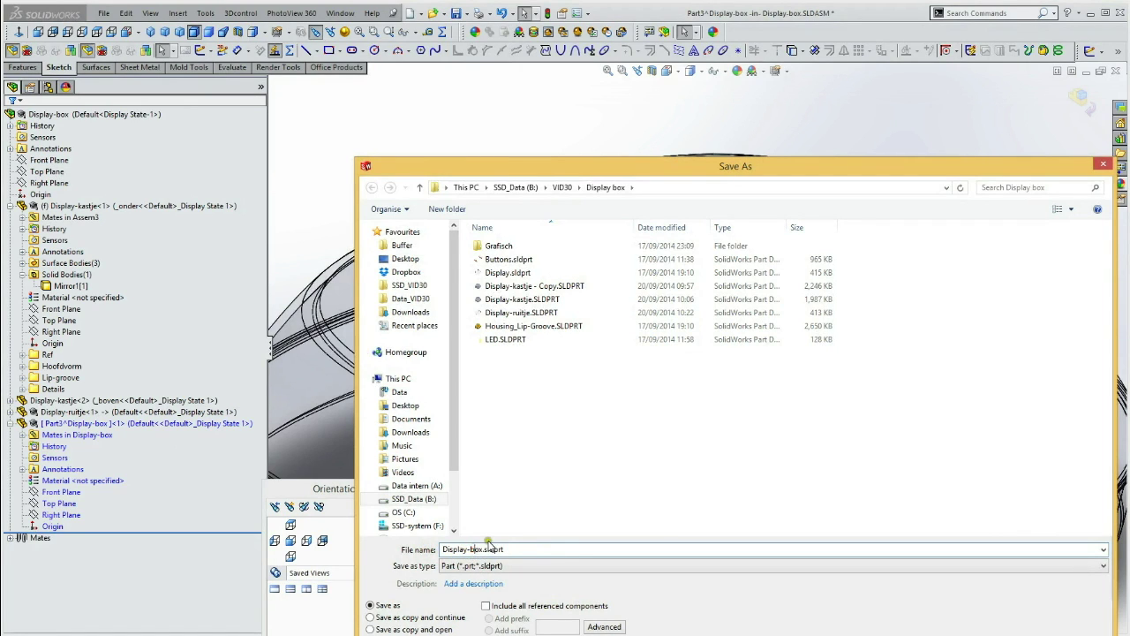
pyautogui.press('BackSpace')
pyautogui.press('Return')
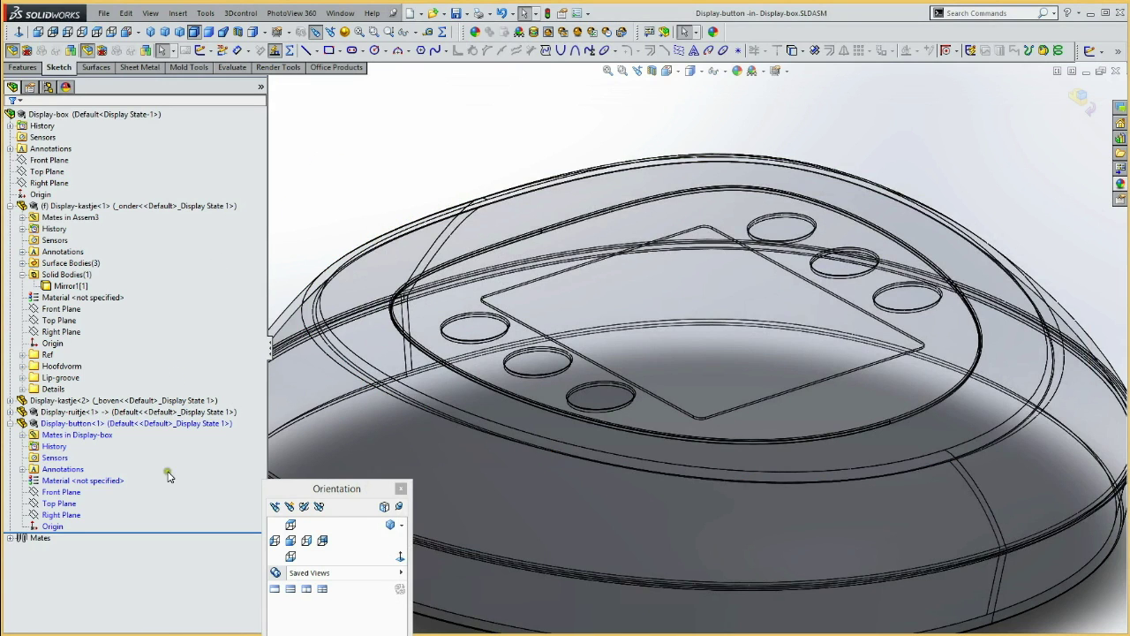
# - Select the ring face of the Display-kastje<2> lid and start a reference plane on it
pyautogui.moveTo(380, 174); pyautogui.dragTo(377, 210, button='middle')
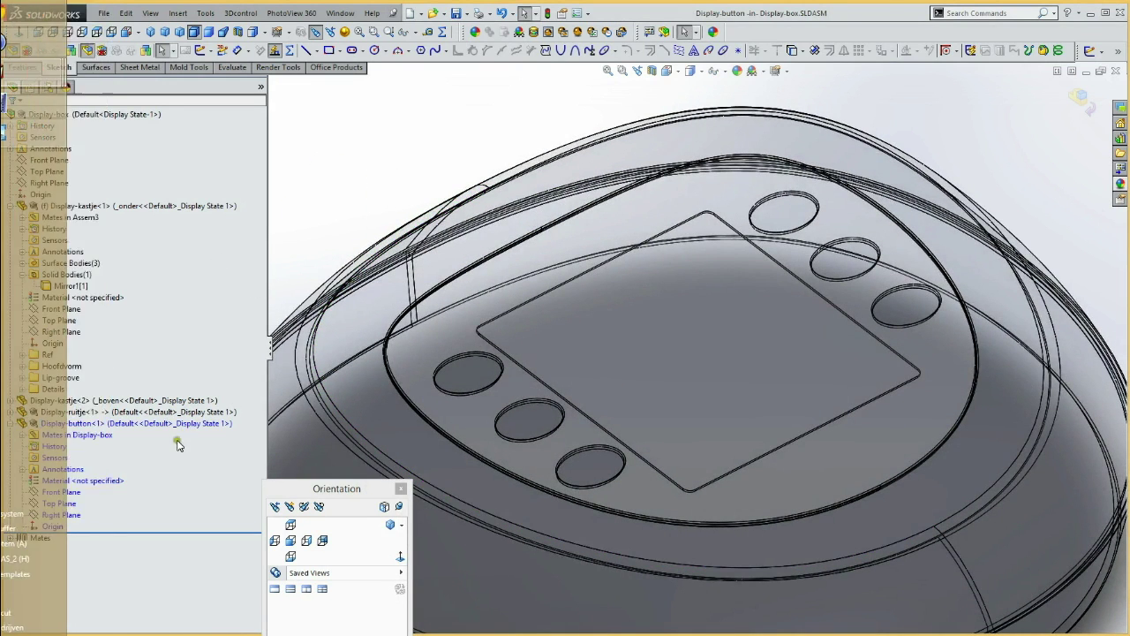
pyautogui.click(48, 434)
pyautogui.click(35, 425)
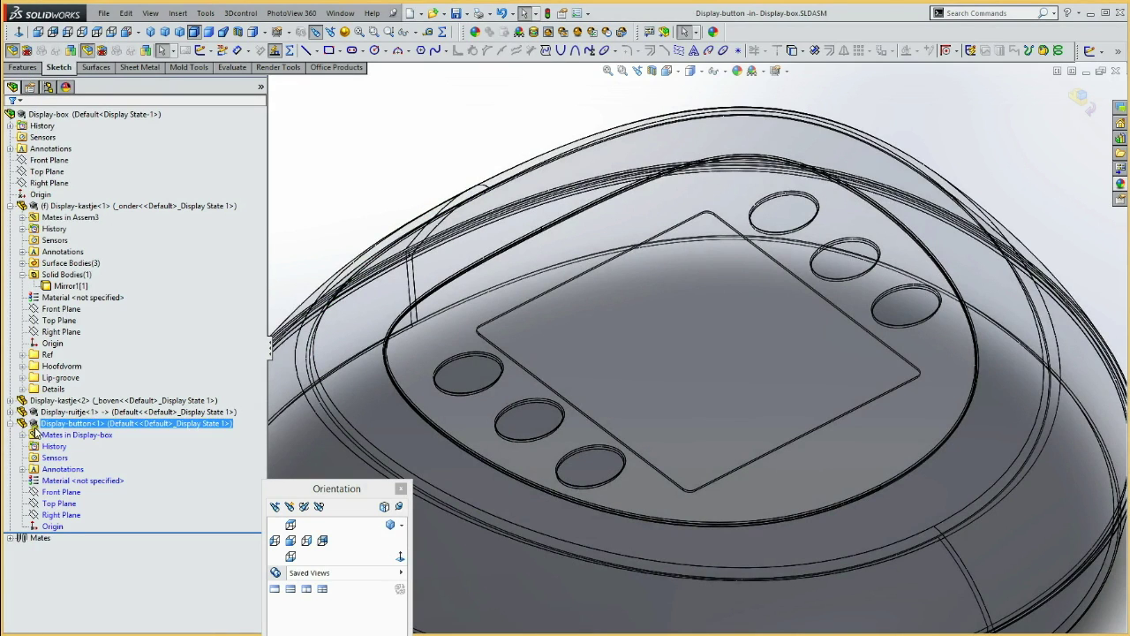
pyautogui.click(10, 412)
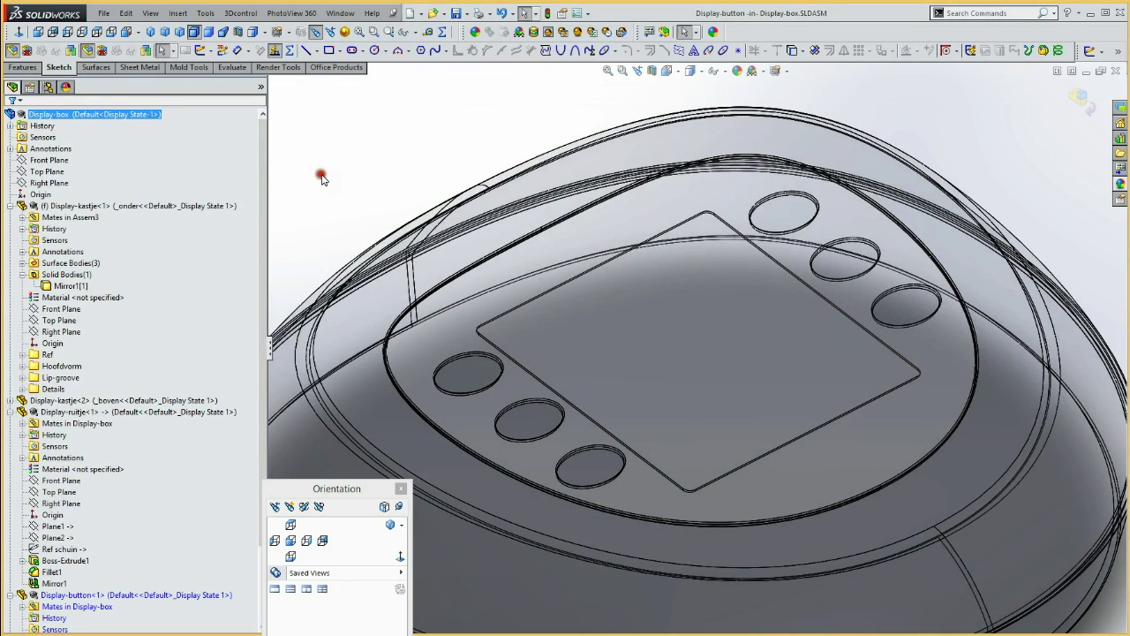
pyautogui.moveTo(321, 179); pyautogui.dragTo(440, 251, button='middle')
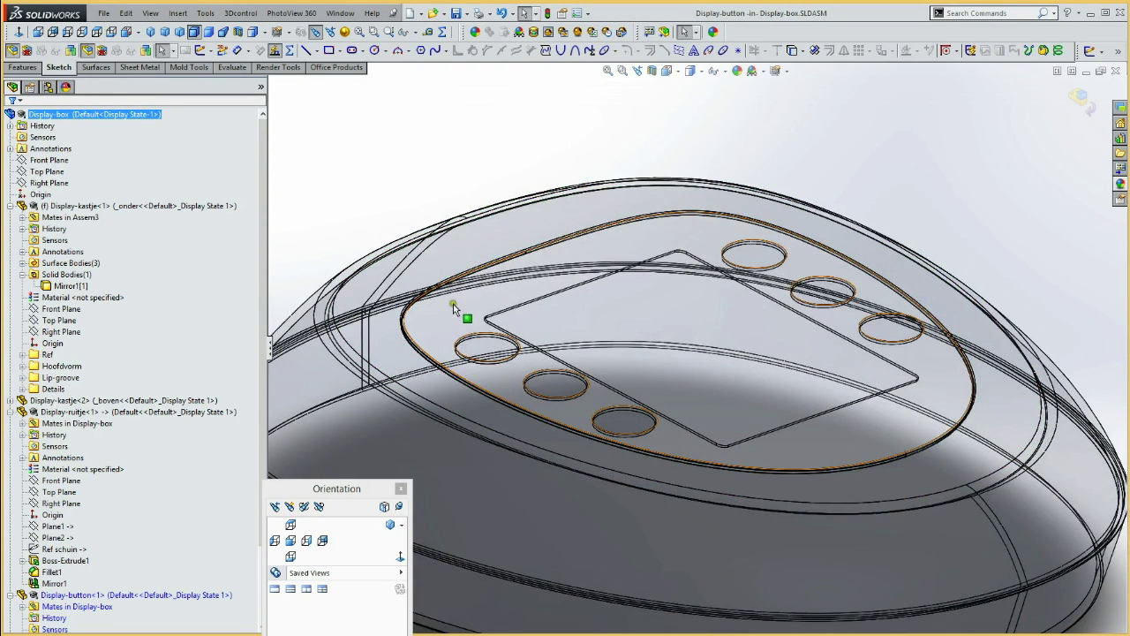
pyautogui.click(386, 343)
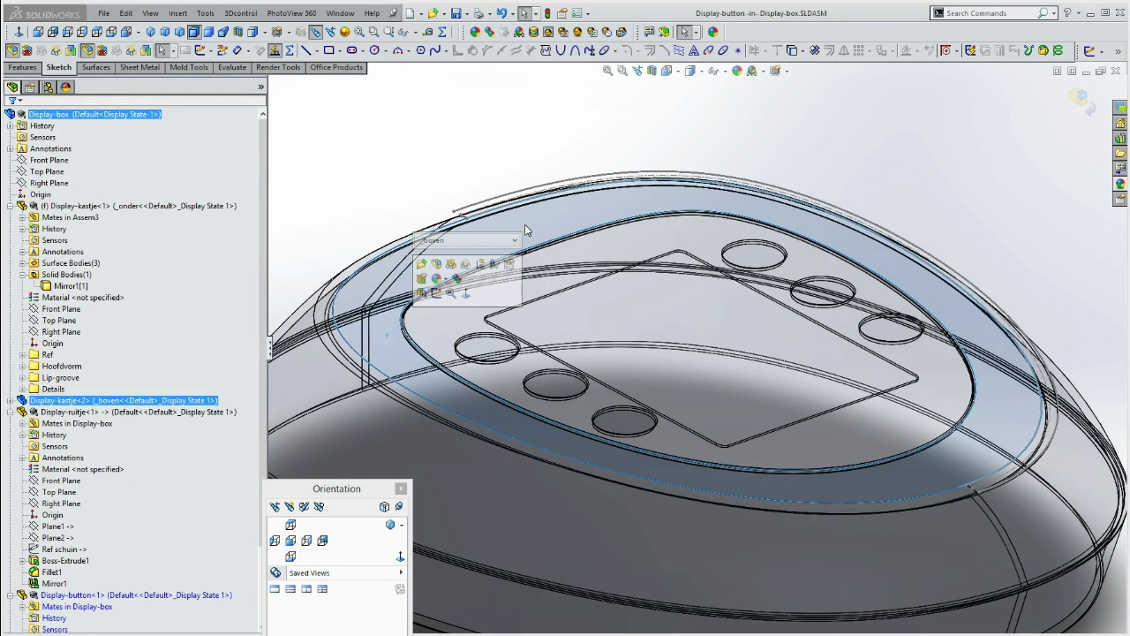
pyautogui.click(178, 13)
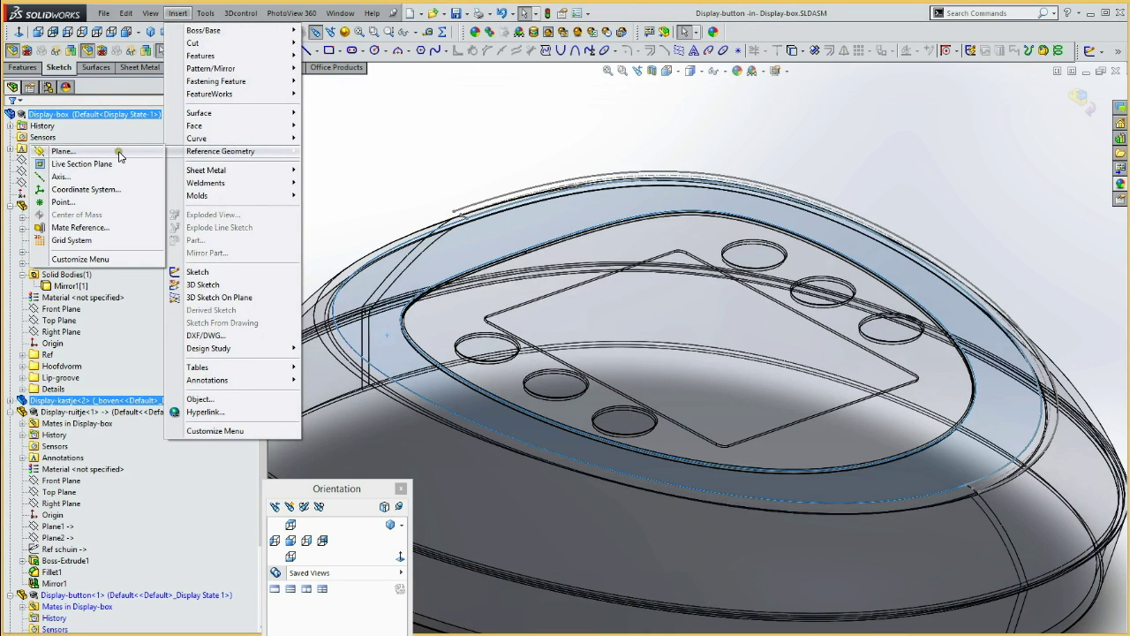
pyautogui.moveTo(221, 151)
pyautogui.click(115, 150)
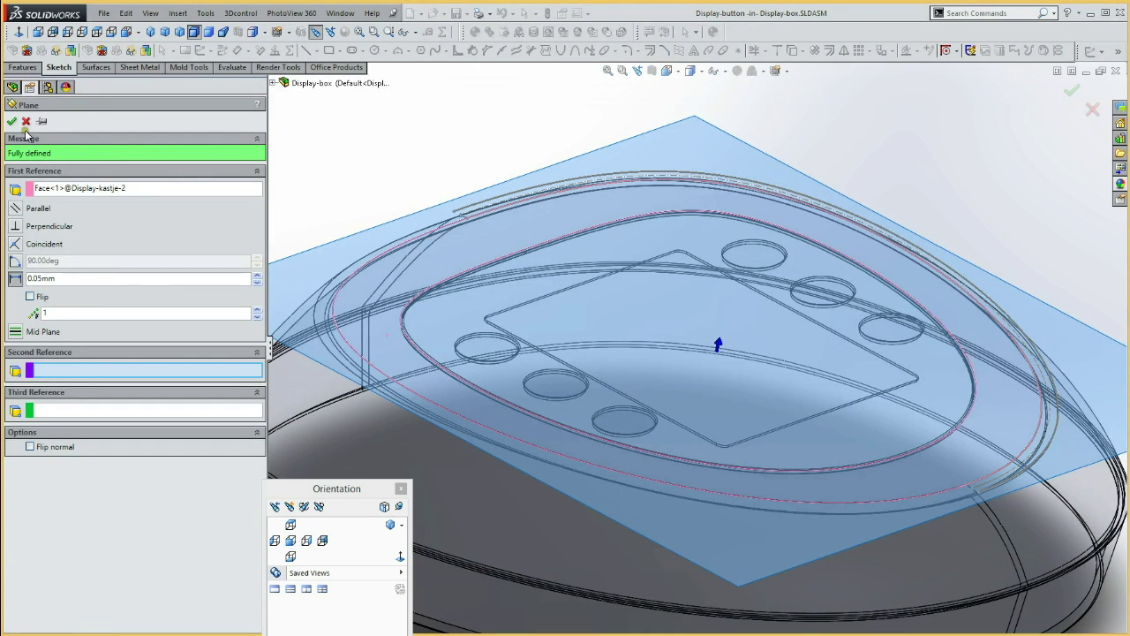
# - Accept Plane1, then edit it to lie on the Display-kastje<2> face with 0.0 mm offset
pyautogui.click(10, 122)
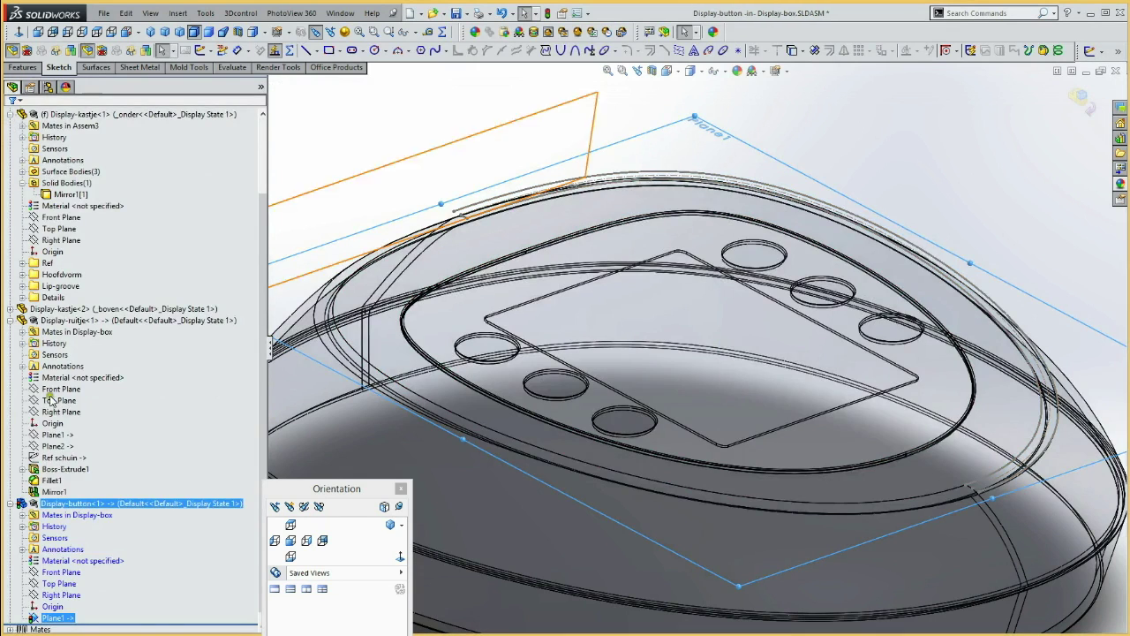
pyautogui.click(55, 617)
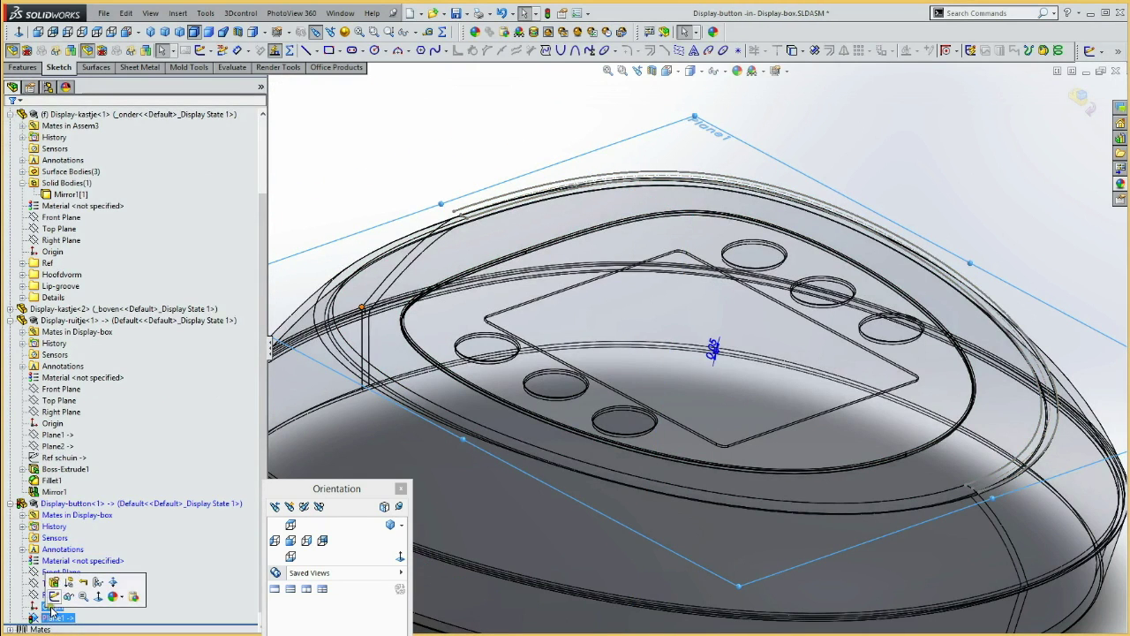
pyautogui.click(53, 582)
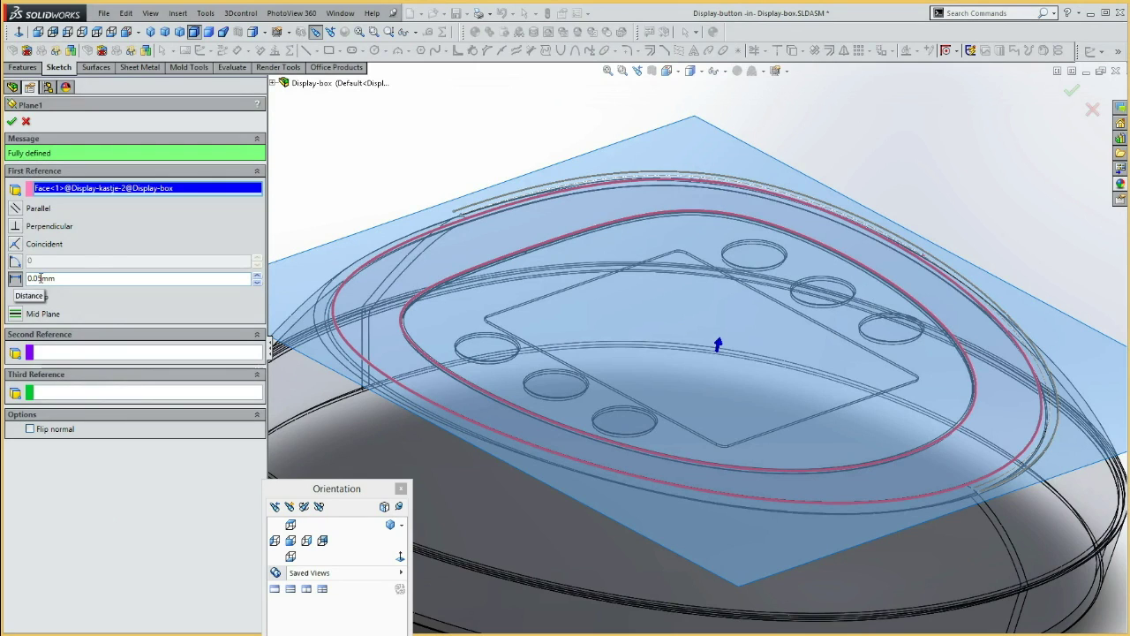
pyautogui.click(39, 278)
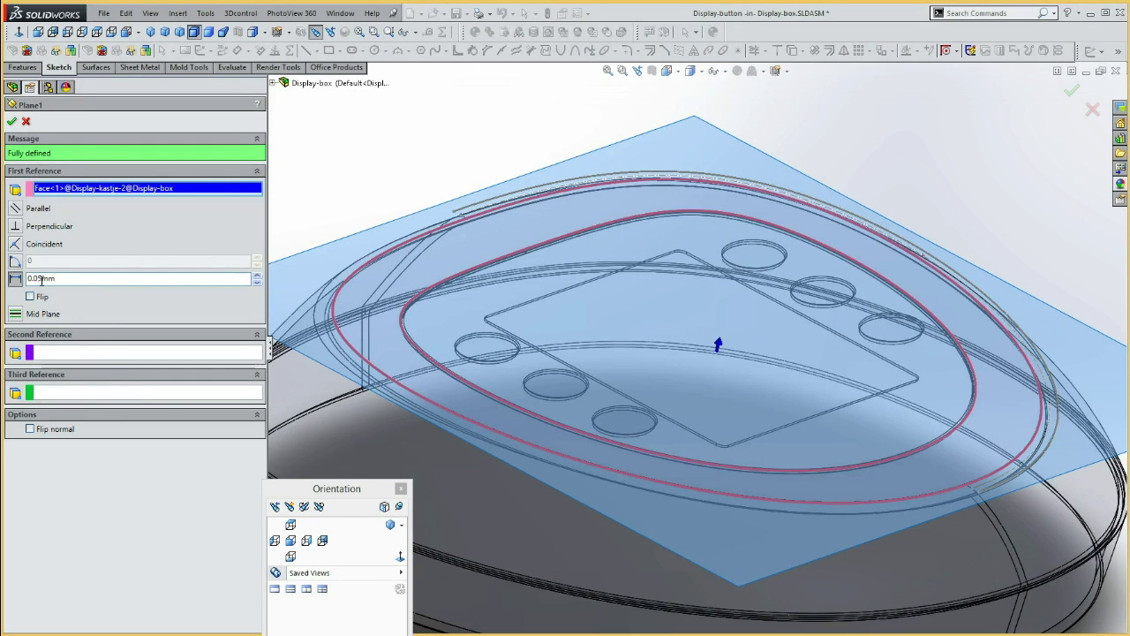
pyautogui.click(11, 122)
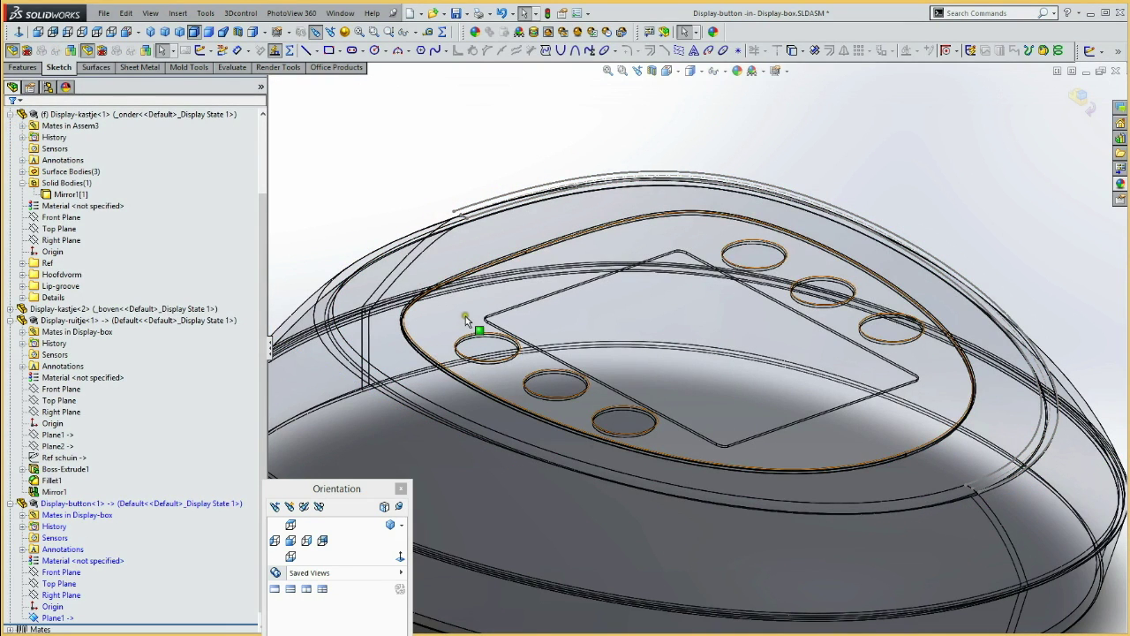
# - Hide the Display-ruitje and Display-kastje<2> components selected in the tree
pyautogui.click(354, 182)
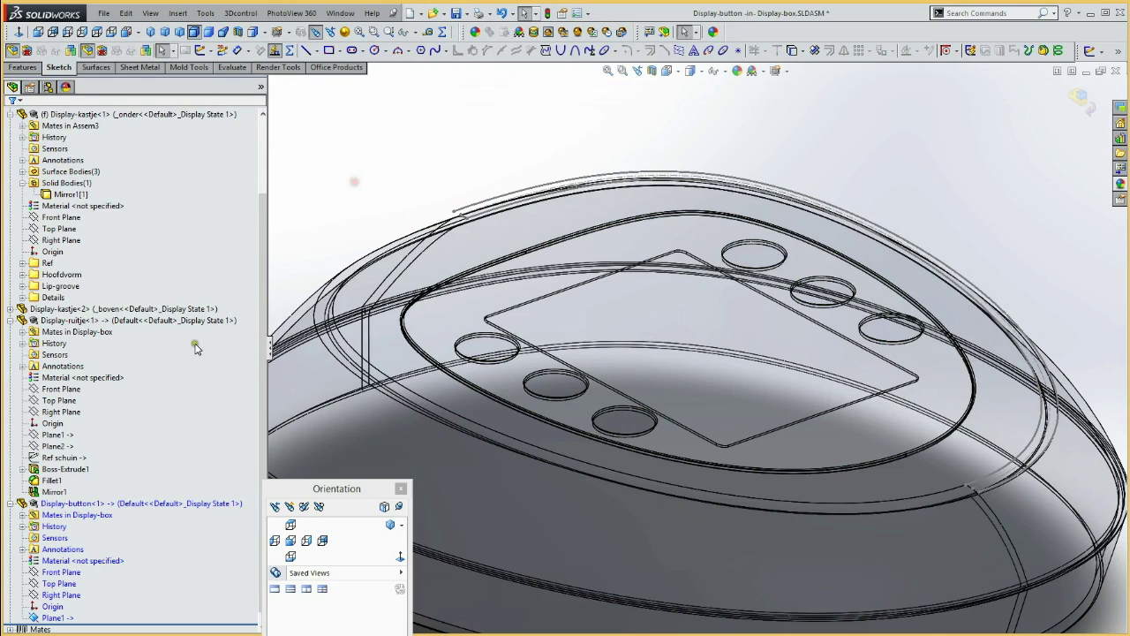
pyautogui.click(56, 447)
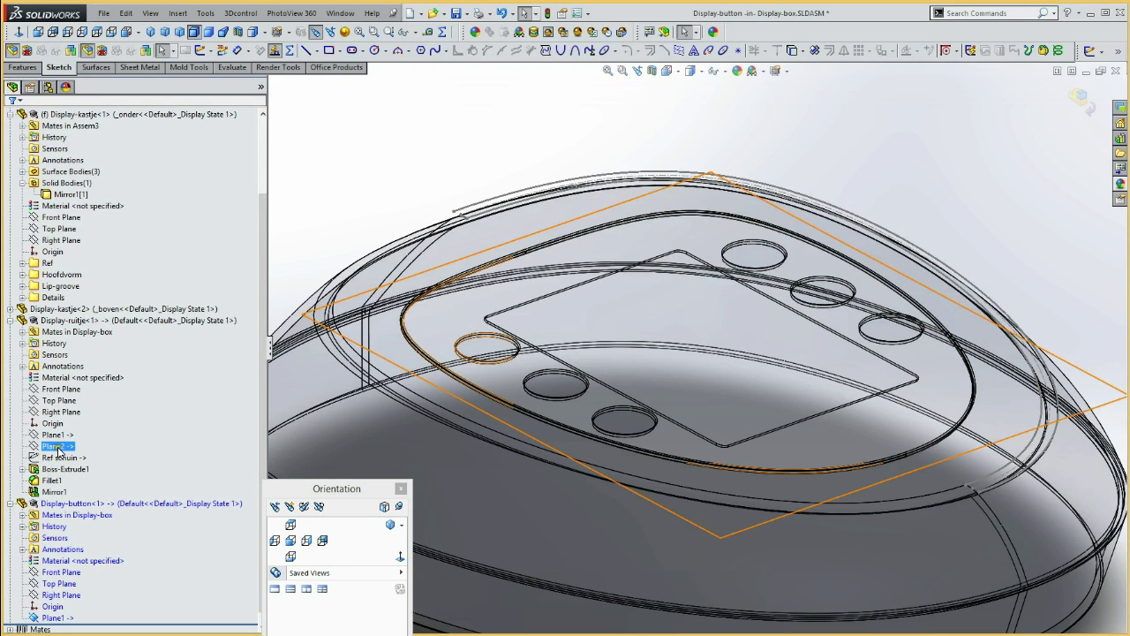
pyautogui.click(58, 321)
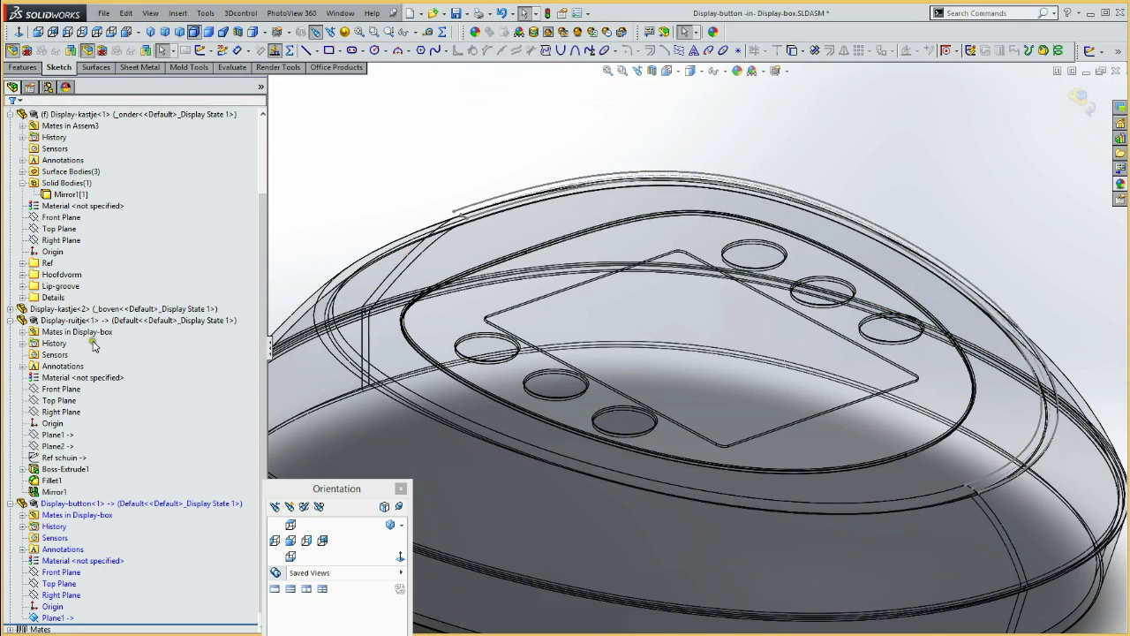
pyautogui.keyDown('ctrl'); pyautogui.click(77, 309); pyautogui.keyUp('ctrl')
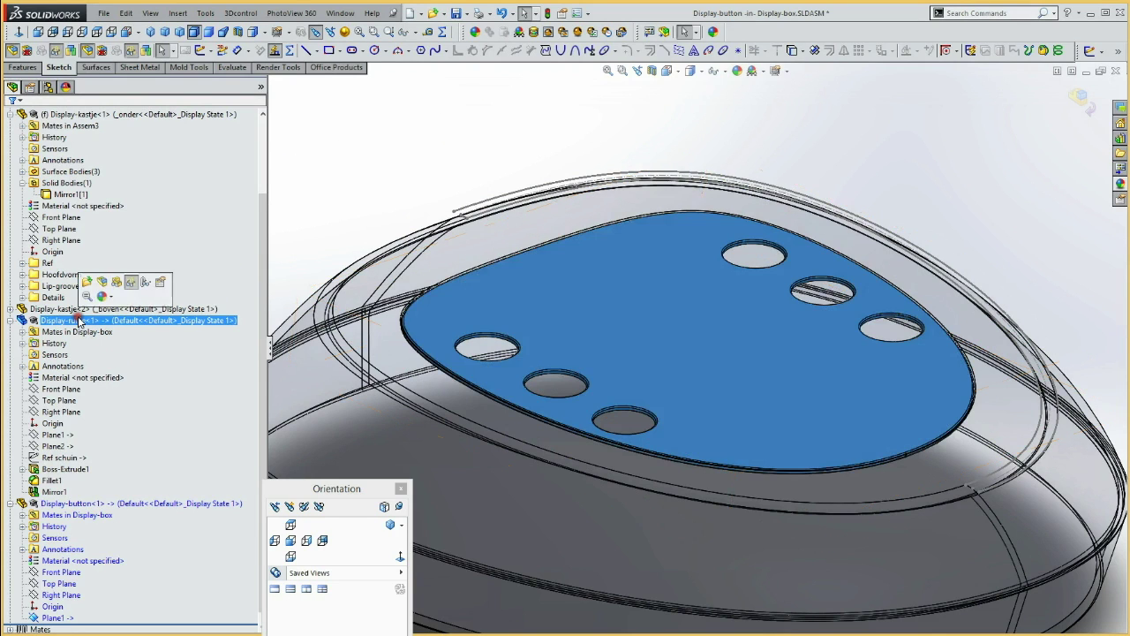
pyautogui.click(115, 282)
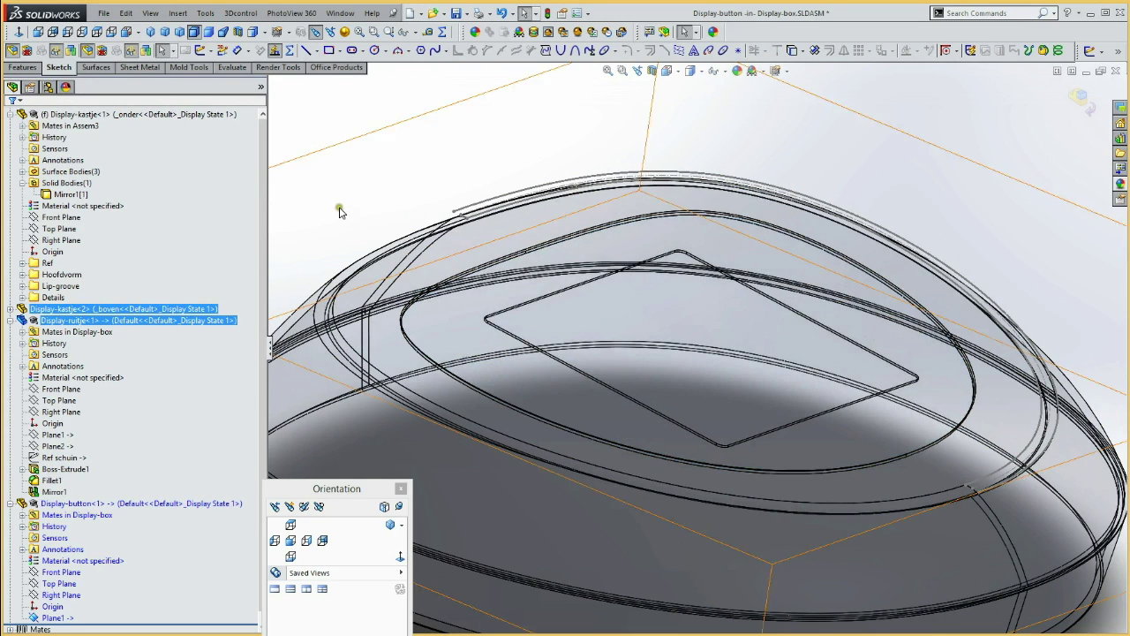
# - Select the exposed recessed display face of Display-kastje<2> for a new plane
pyautogui.click(456, 327)
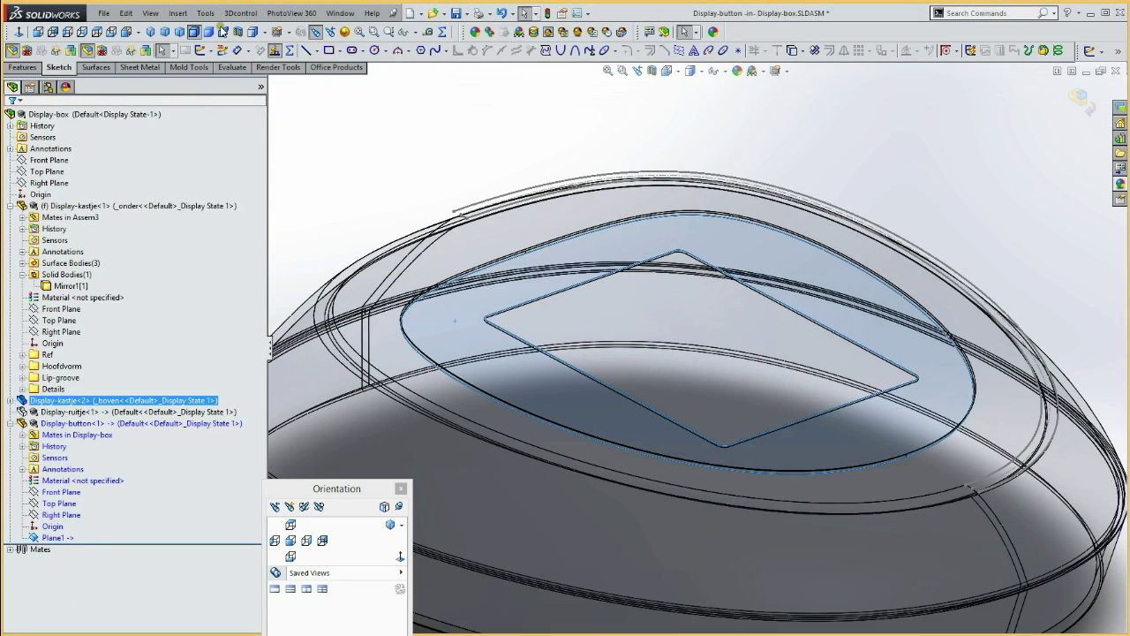
pyautogui.click(179, 14)
pyautogui.click(178, 13)
pyautogui.click(178, 13)
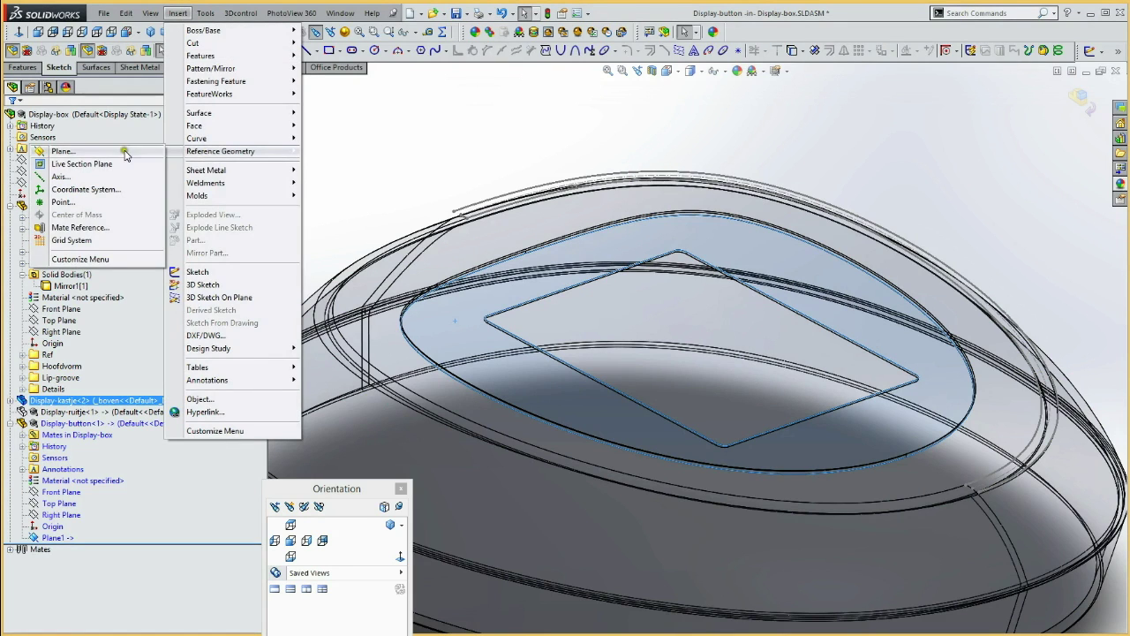
# - Create Plane2 on the exposed lid face with an offset distance of 0
pyautogui.click(99, 152)
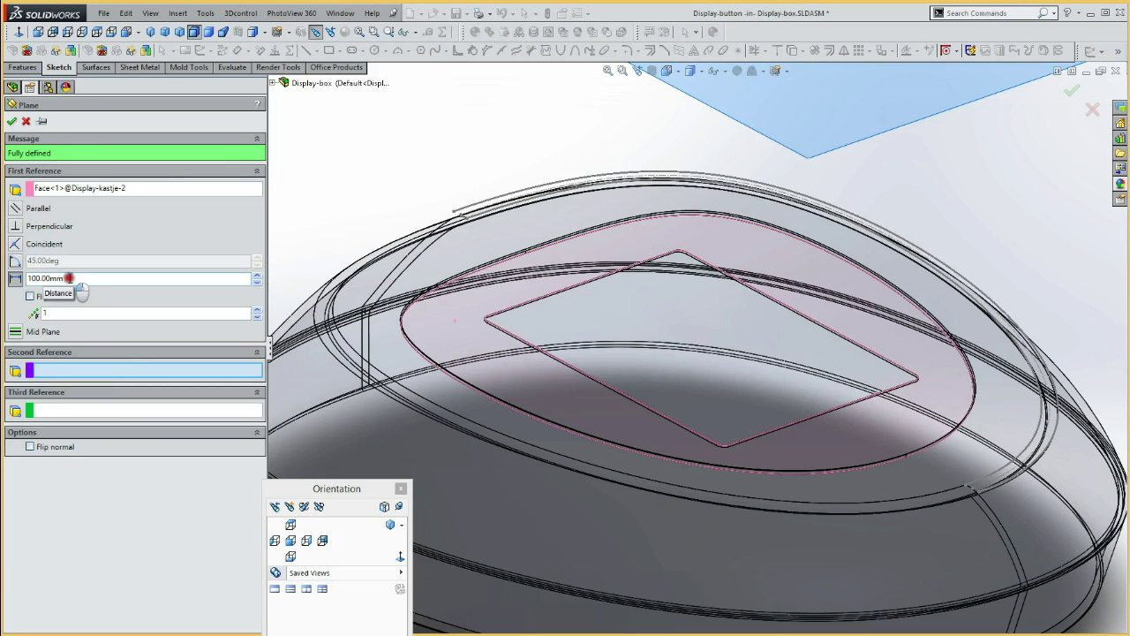
pyautogui.click(17, 279)
pyautogui.write('0')
pyautogui.click(68, 278)
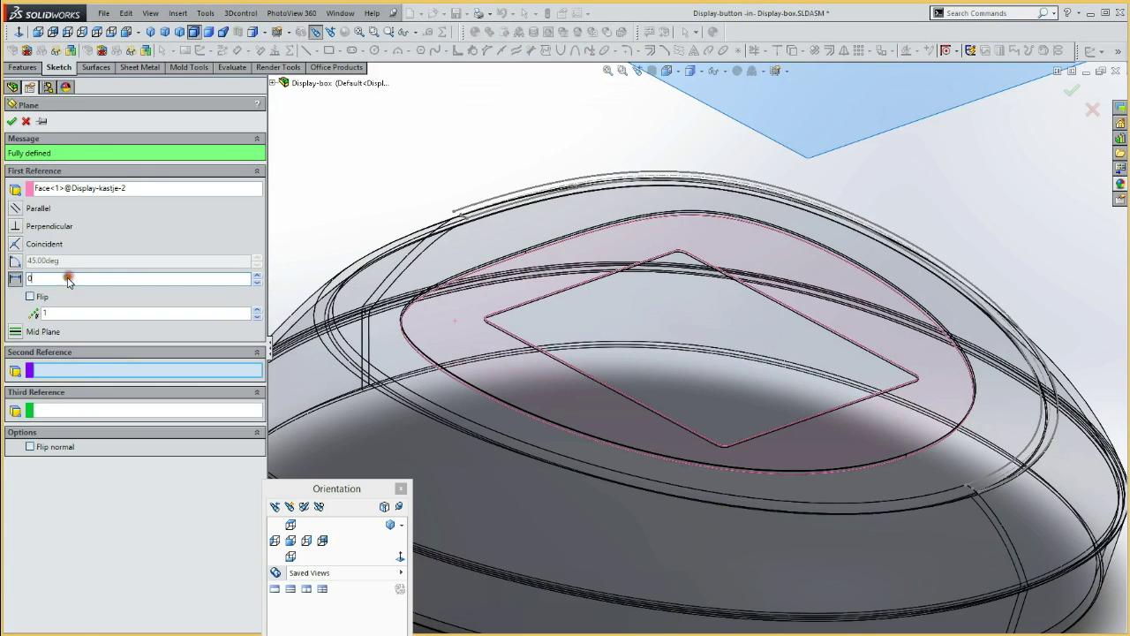
pyautogui.click(16, 122)
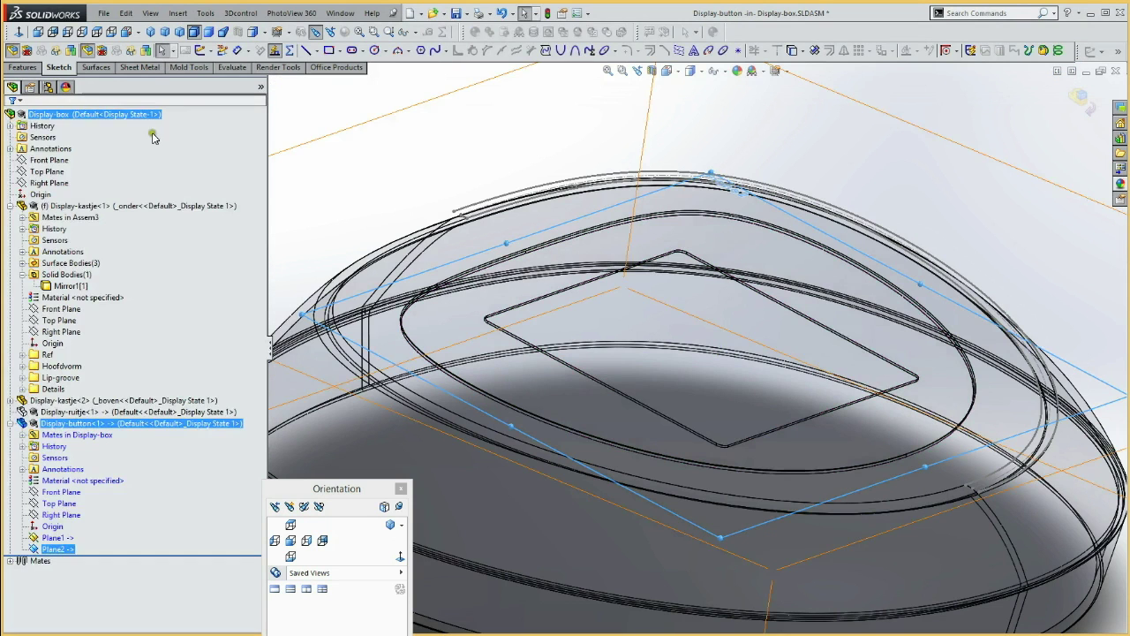
pyautogui.click(320, 185)
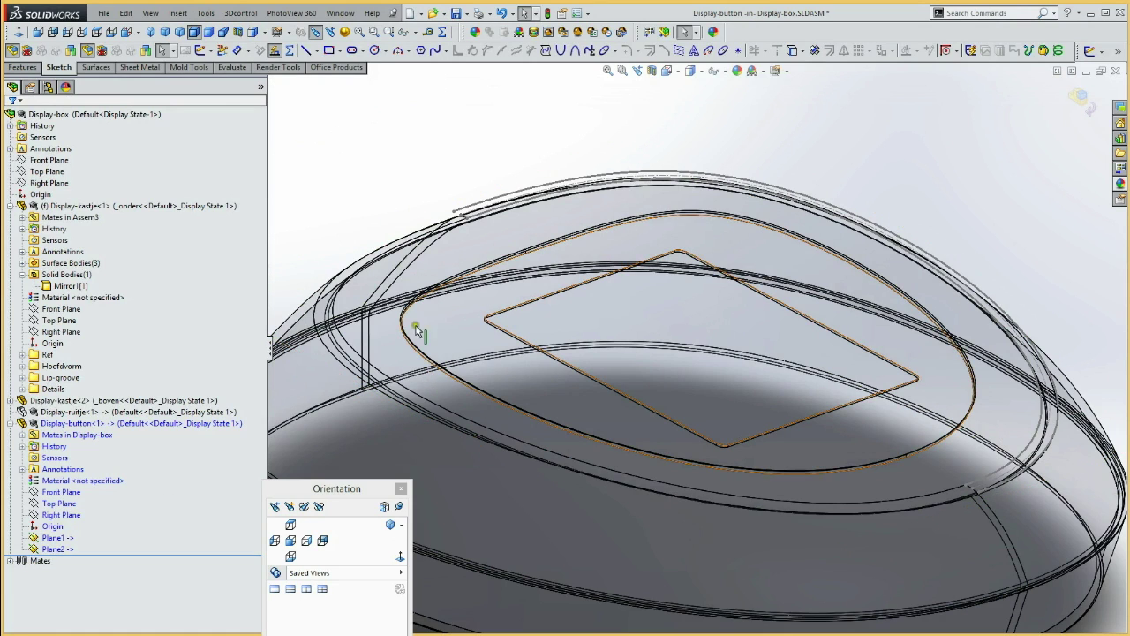
# - Start a new sketch on the display button's Plane1
pyautogui.click(71, 400)
pyautogui.click(74, 412)
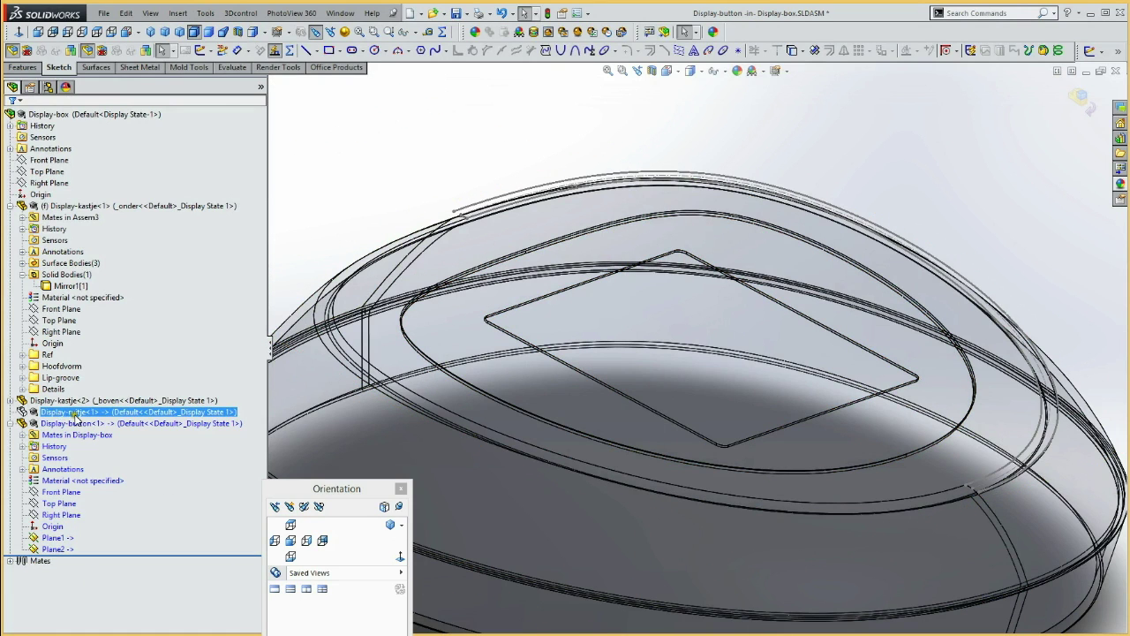
pyautogui.click(57, 538)
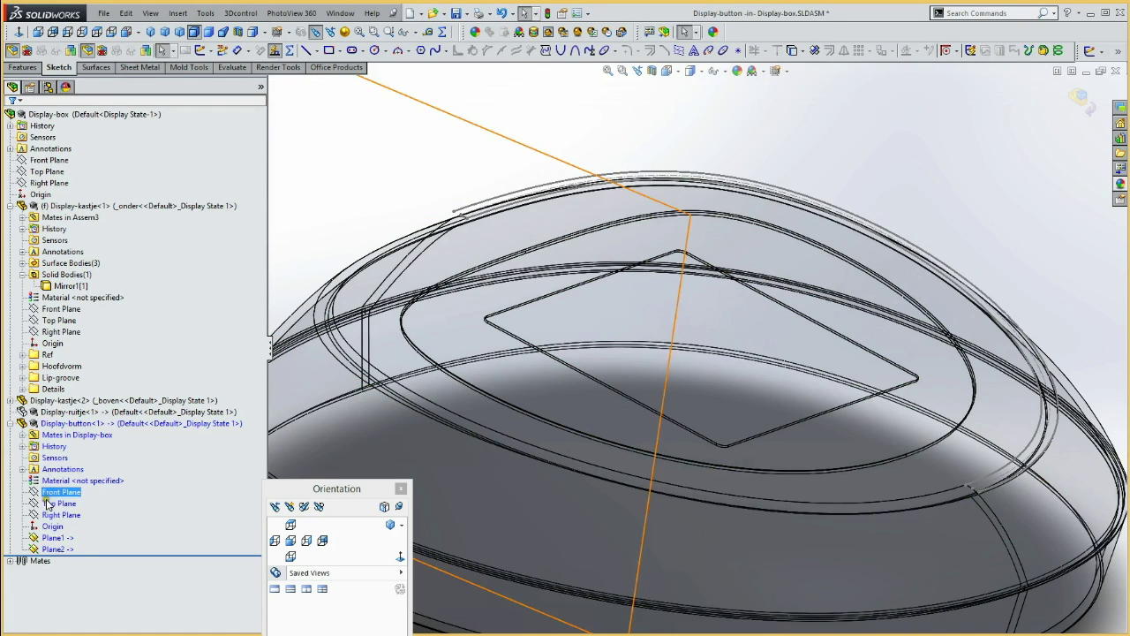
pyautogui.click(54, 542)
pyautogui.click(66, 521)
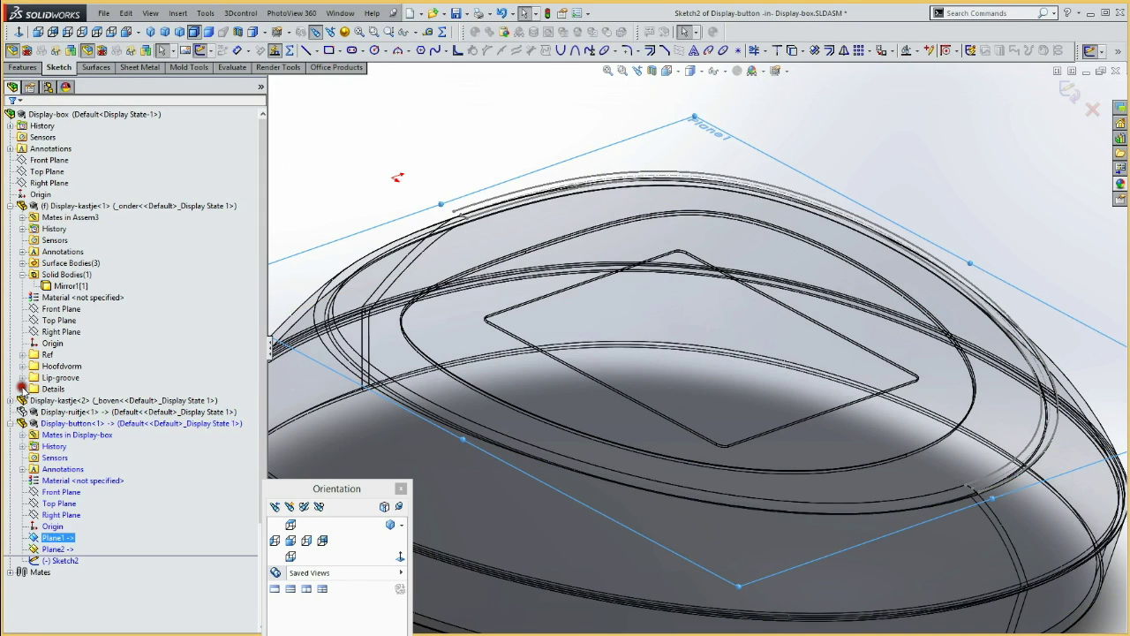
# - Convert the Ref buttons sketch geometry from the Details folder into the new sketch
pyautogui.click(22, 389)
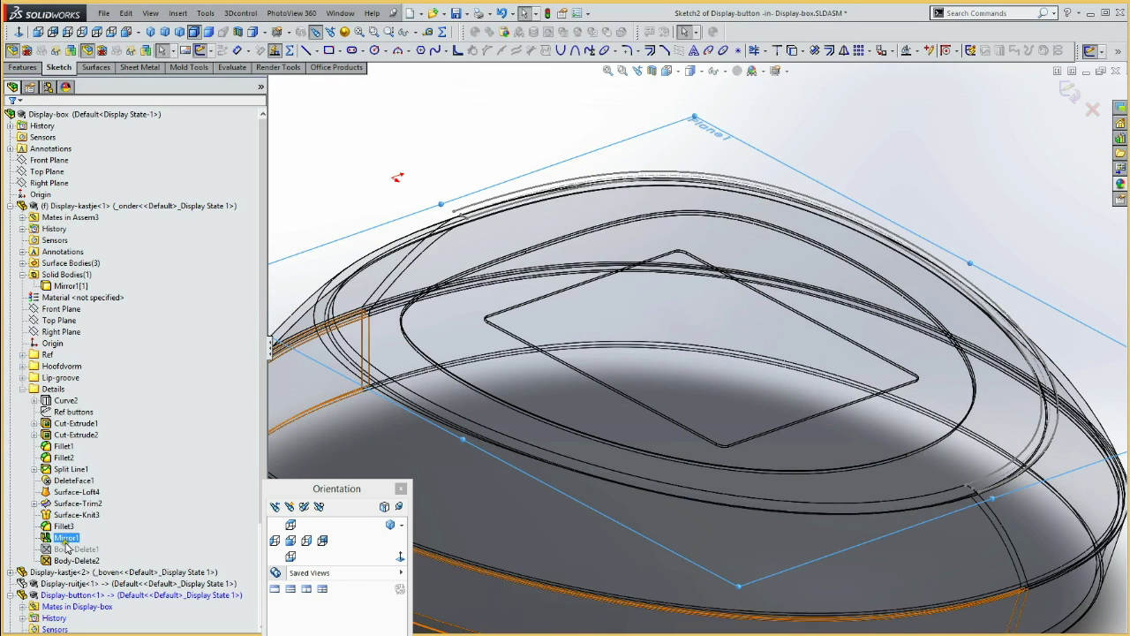
pyautogui.click(67, 413)
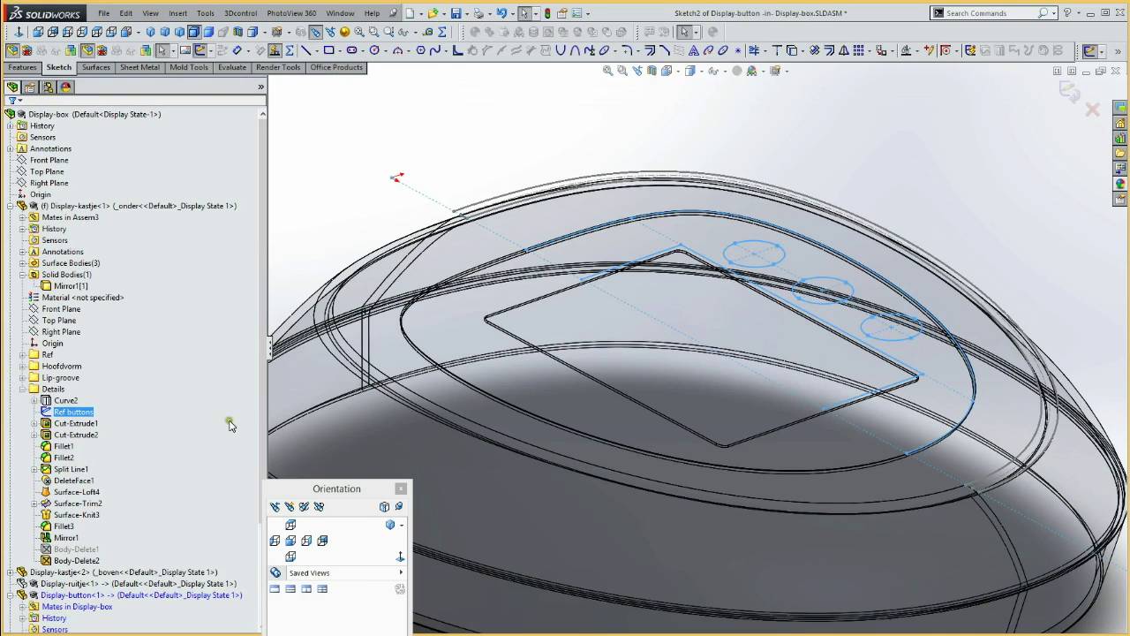
pyautogui.moveTo(365, 302)
pyautogui.mouseDown(button='middle')
pyautogui.moveTo(360, 360)
pyautogui.moveTo(460, 285)
pyautogui.mouseUp(button='middle')
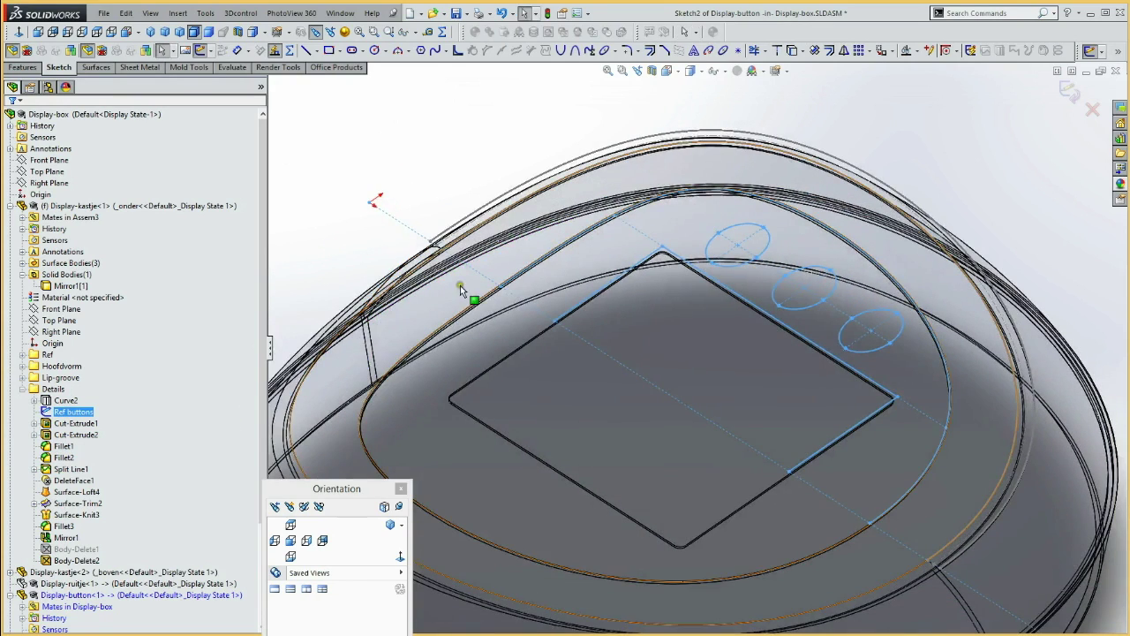
pyautogui.click(792, 51)
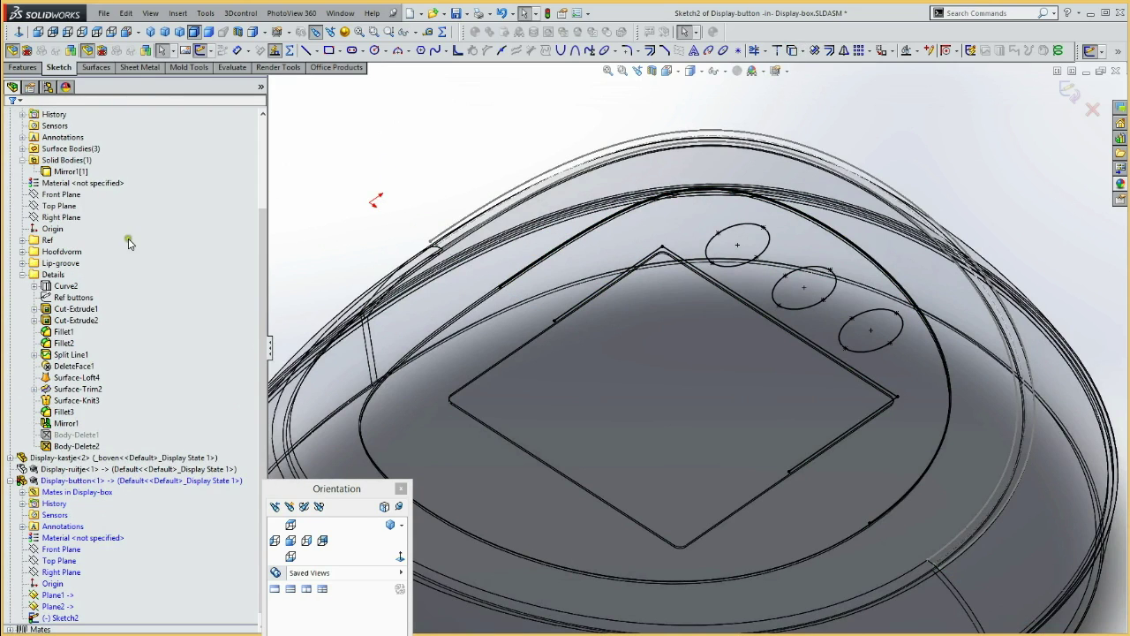
# - Exit Sketch2 and return to editing the whole Display-box assembly
pyautogui.click(198, 51)
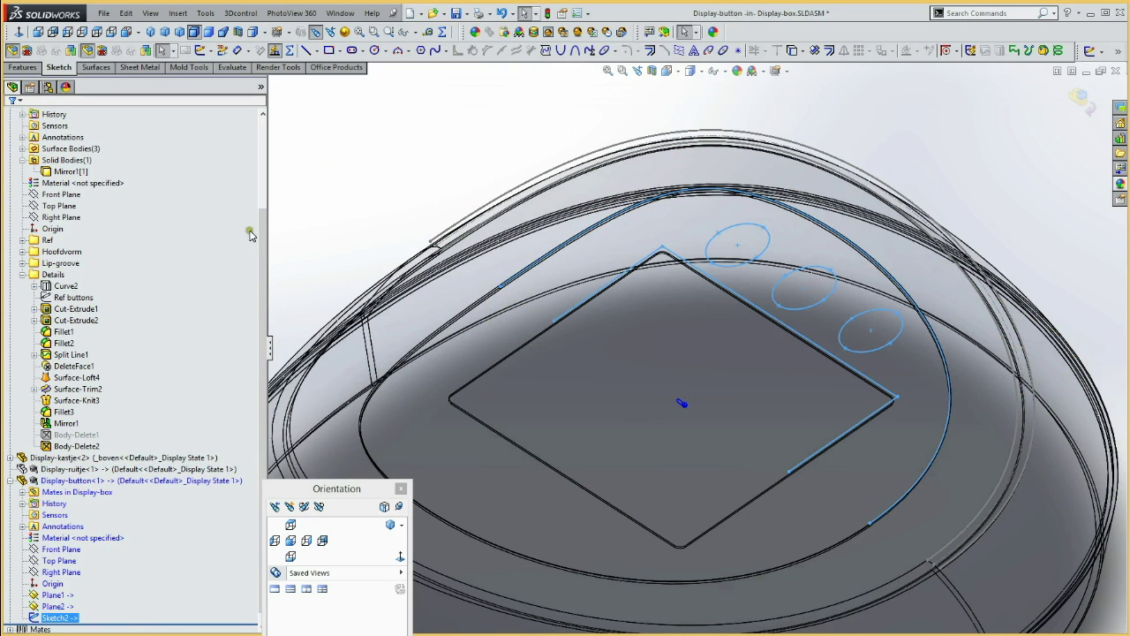
pyautogui.scroll(3, 266, 177)
pyautogui.click(70, 115)
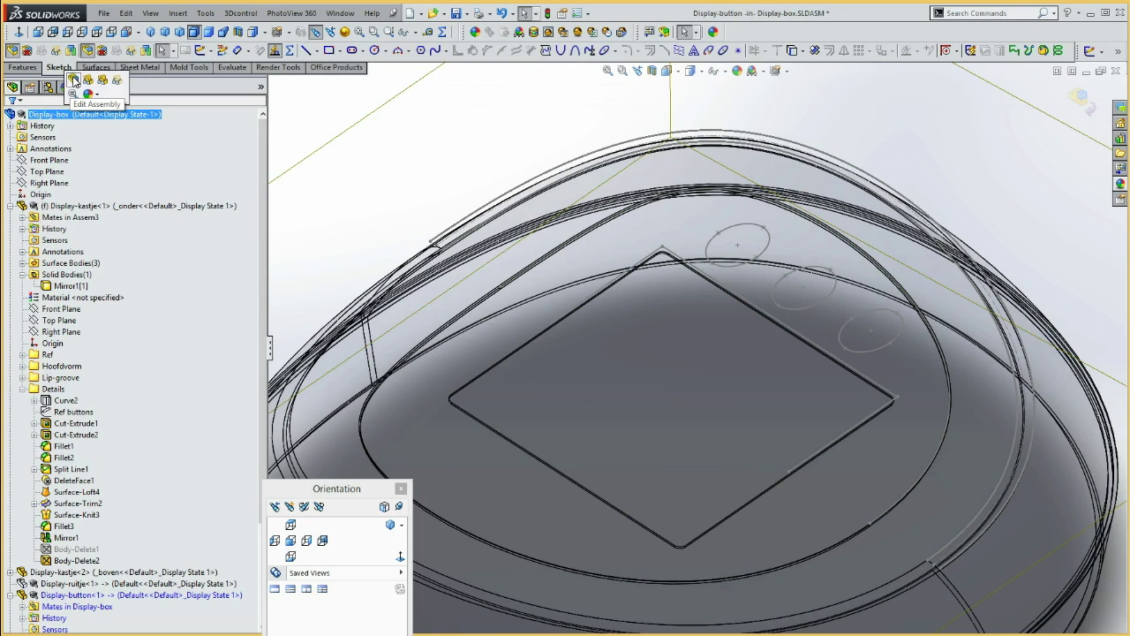
pyautogui.click(74, 80)
pyautogui.click(46, 584)
pyautogui.click(215, 401)
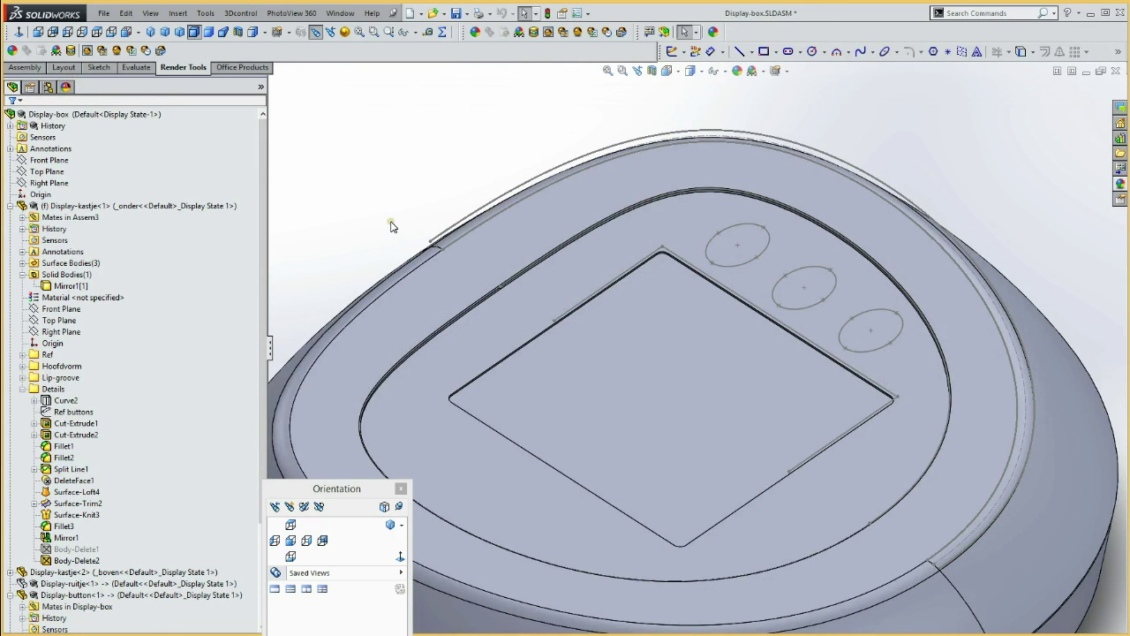
# - Open the Display-button<1> part in its own window
pyautogui.scroll(-4, 263, 451)
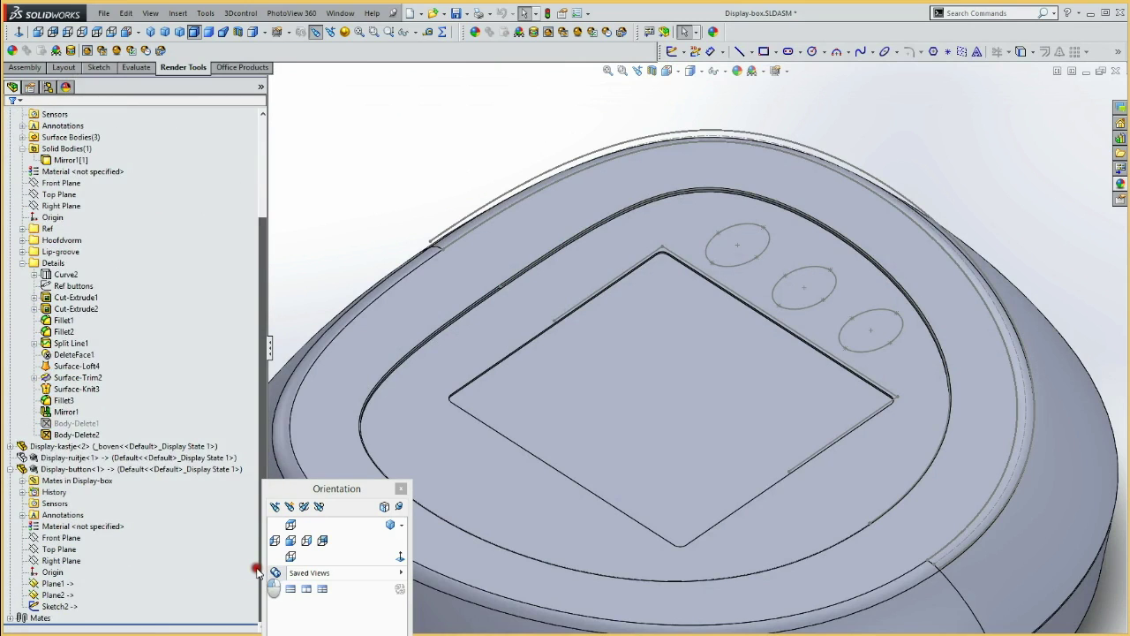
pyautogui.click(67, 469)
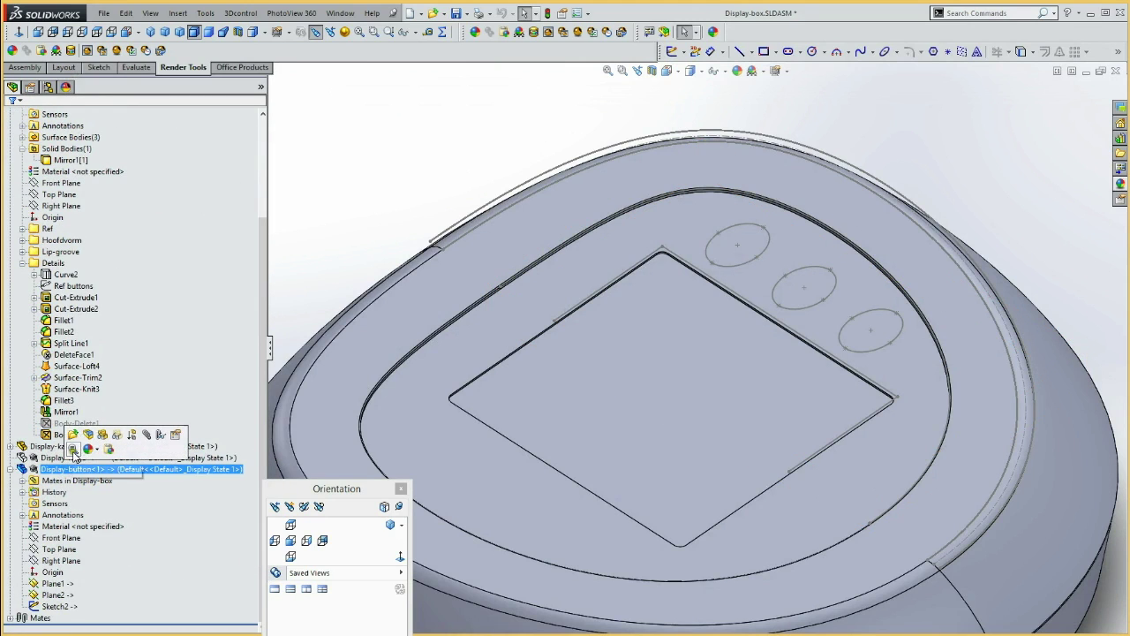
pyautogui.click(75, 435)
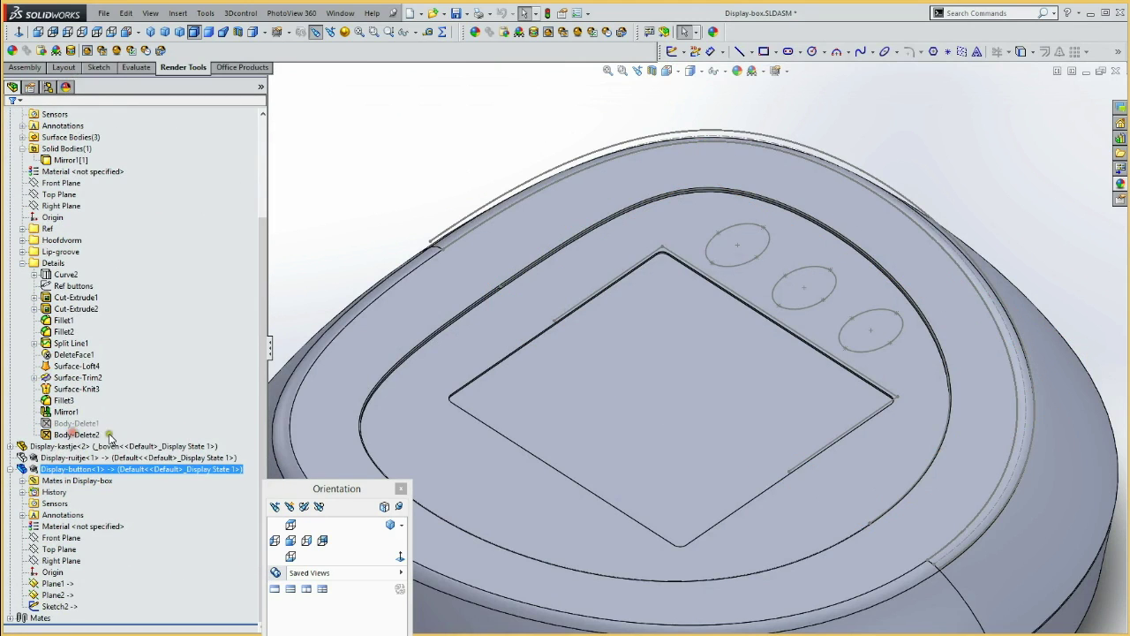
# - Orbit and zoom to area around Sketch2's three button circles, then select Sketch2
pyautogui.moveTo(381, 342); pyautogui.dragTo(362, 331, button='middle')
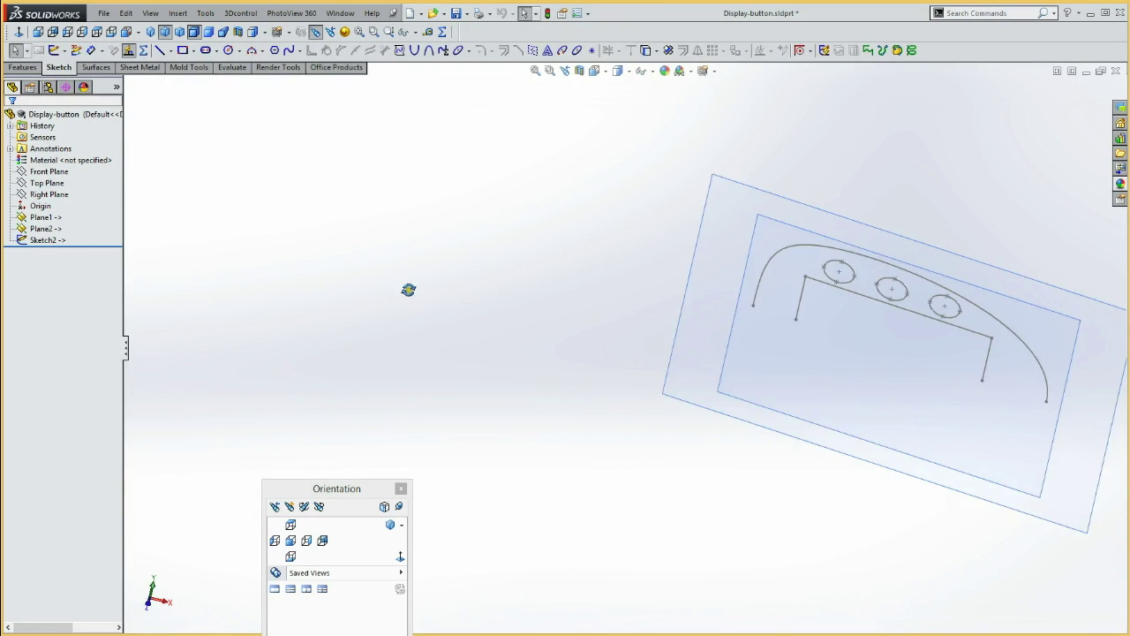
pyautogui.moveTo(362, 330); pyautogui.dragTo(382, 331)
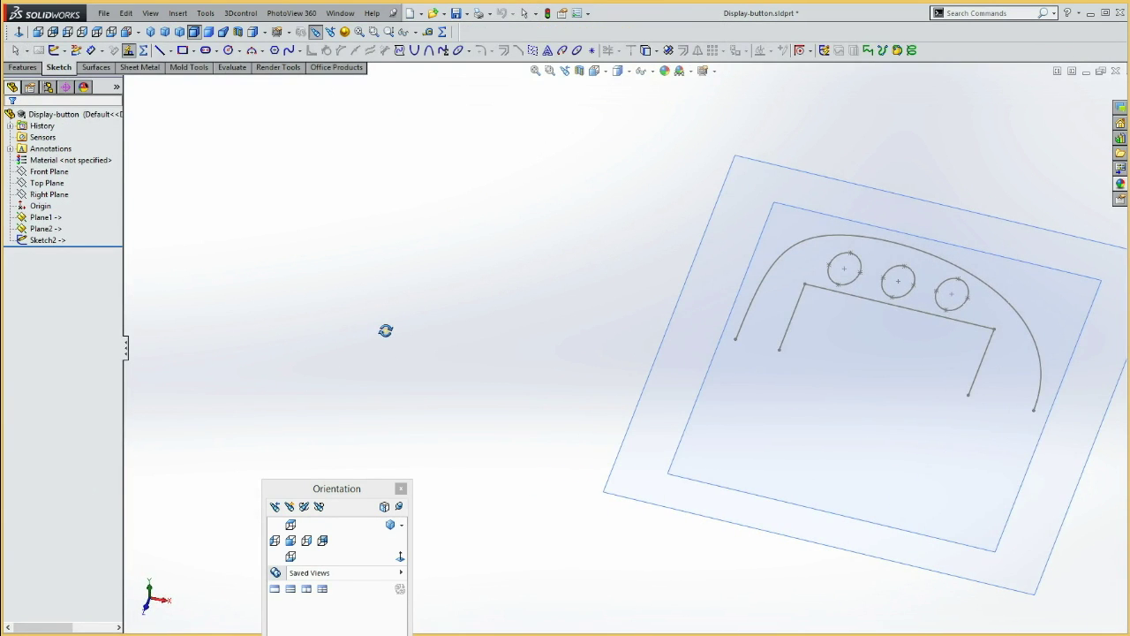
pyautogui.press('Escape')
pyautogui.moveTo(565, 321)
pyautogui.mouseDown(button='middle')
pyautogui.moveTo(300, 341)
pyautogui.moveTo(492, 328)
pyautogui.mouseUp(button='middle')
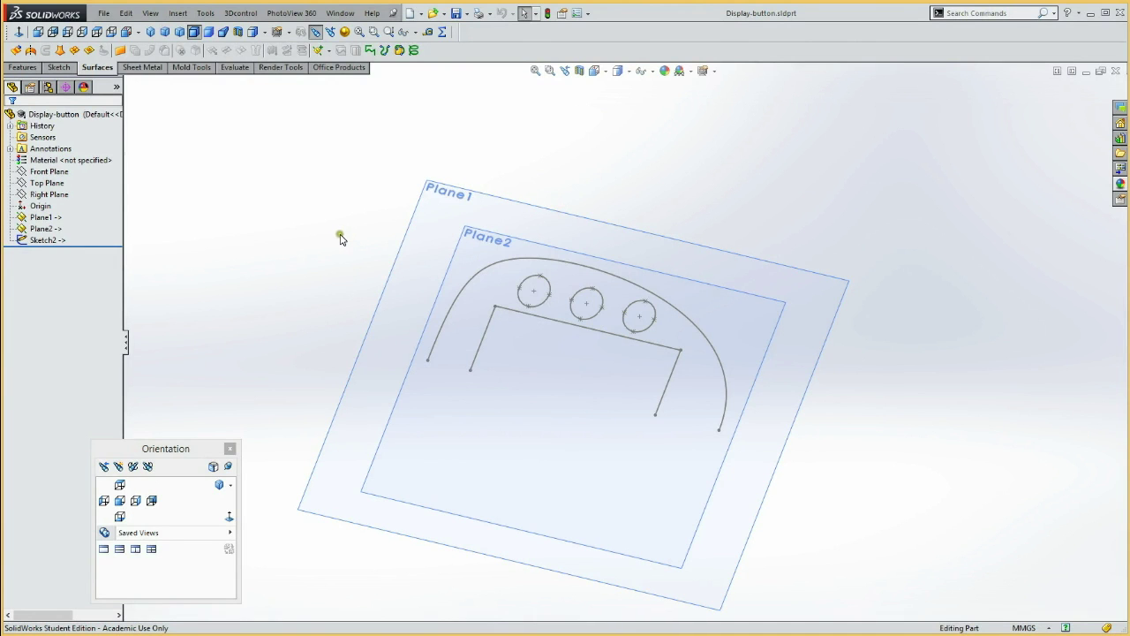
pyautogui.press('z')
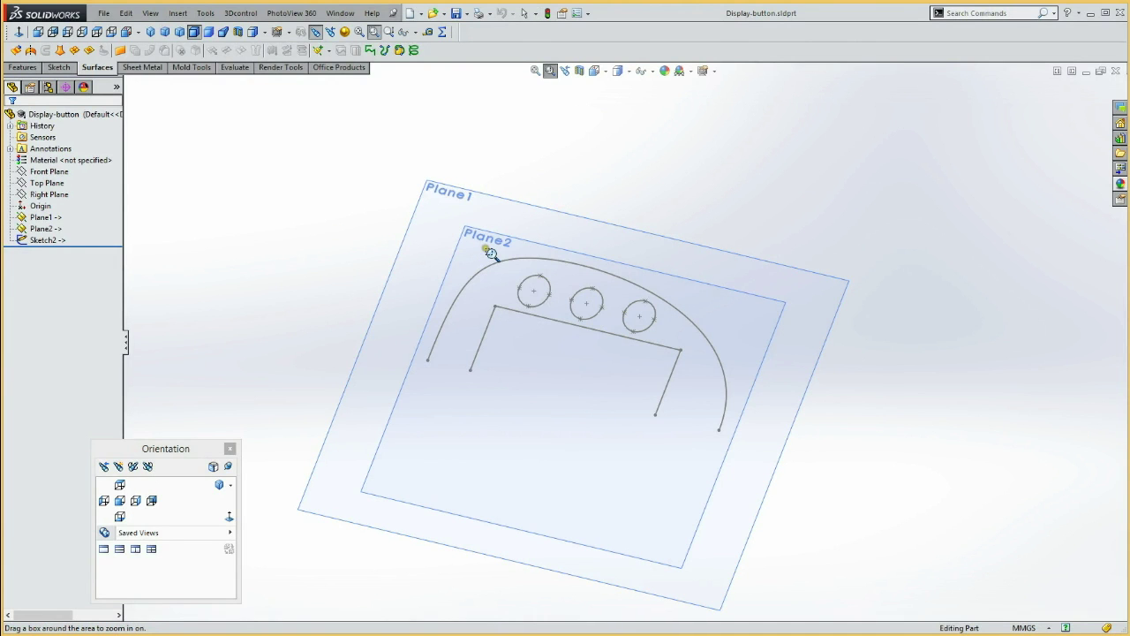
pyautogui.moveTo(487, 250); pyautogui.dragTo(675, 357)
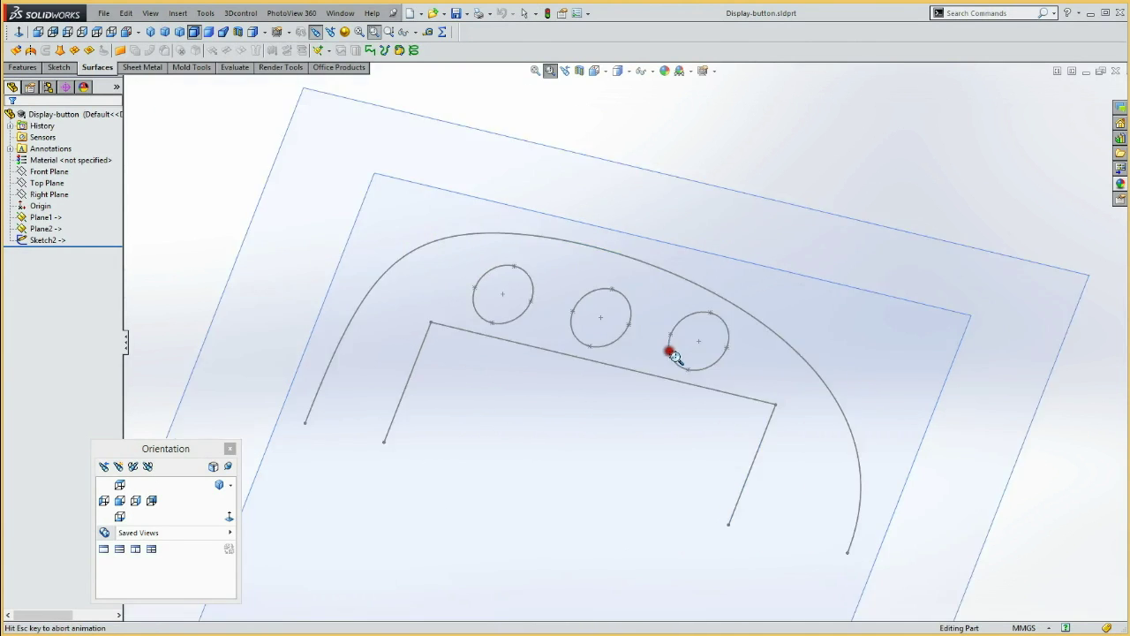
pyautogui.click(49, 240)
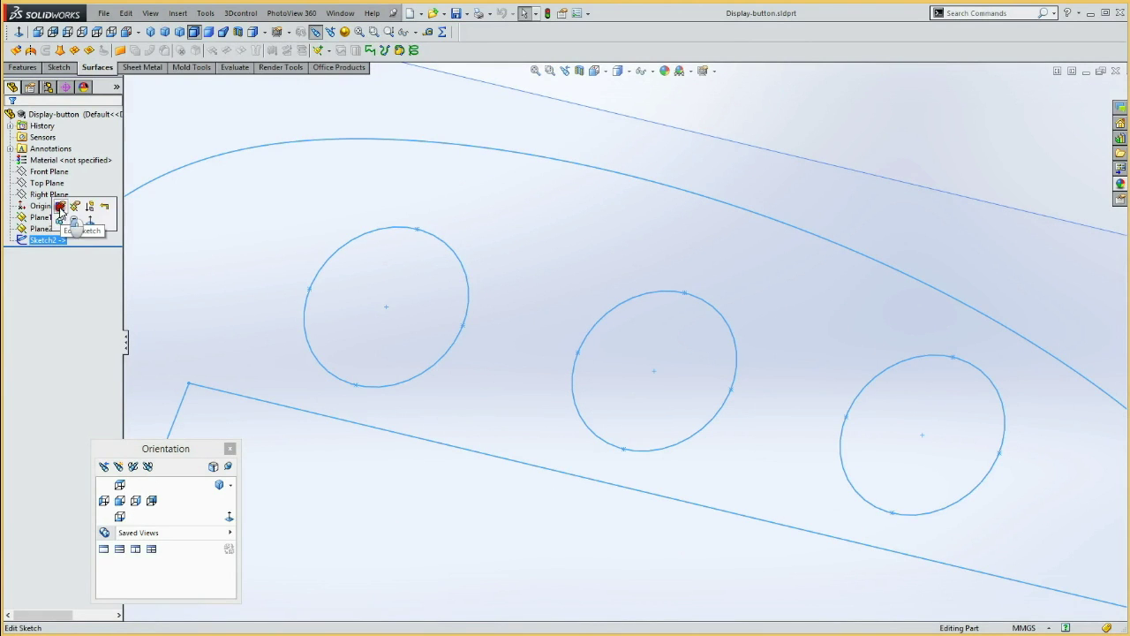
# - In Sketch2, draw vertical and horizontal centerlines across the left button circle, then exit the sketch
pyautogui.click(58, 209)
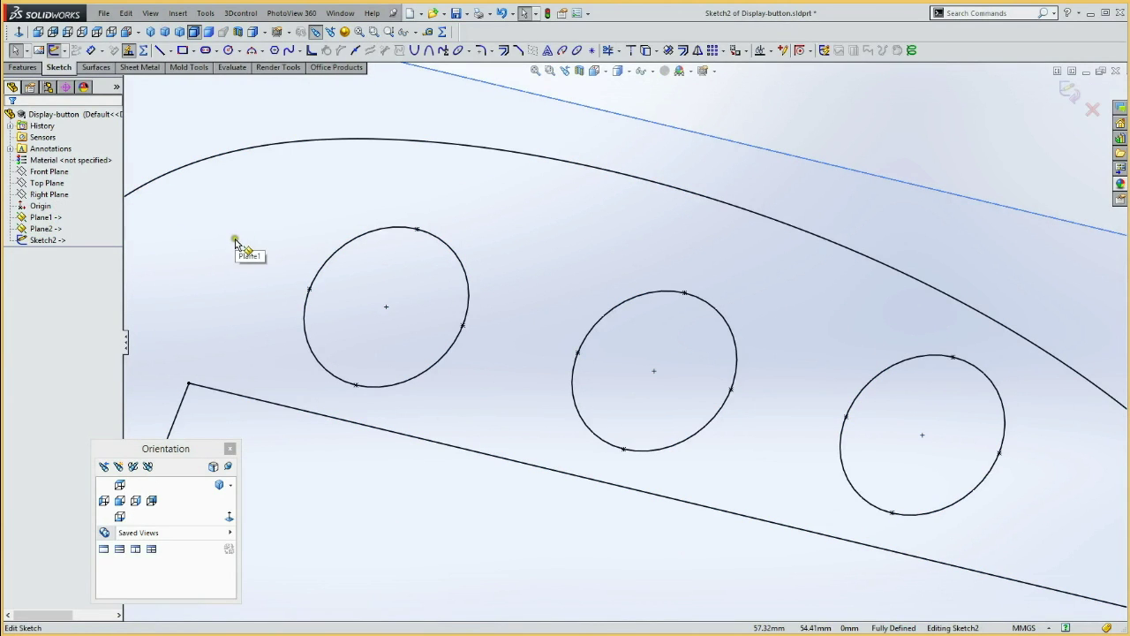
pyautogui.press('l')
pyautogui.click(356, 384)
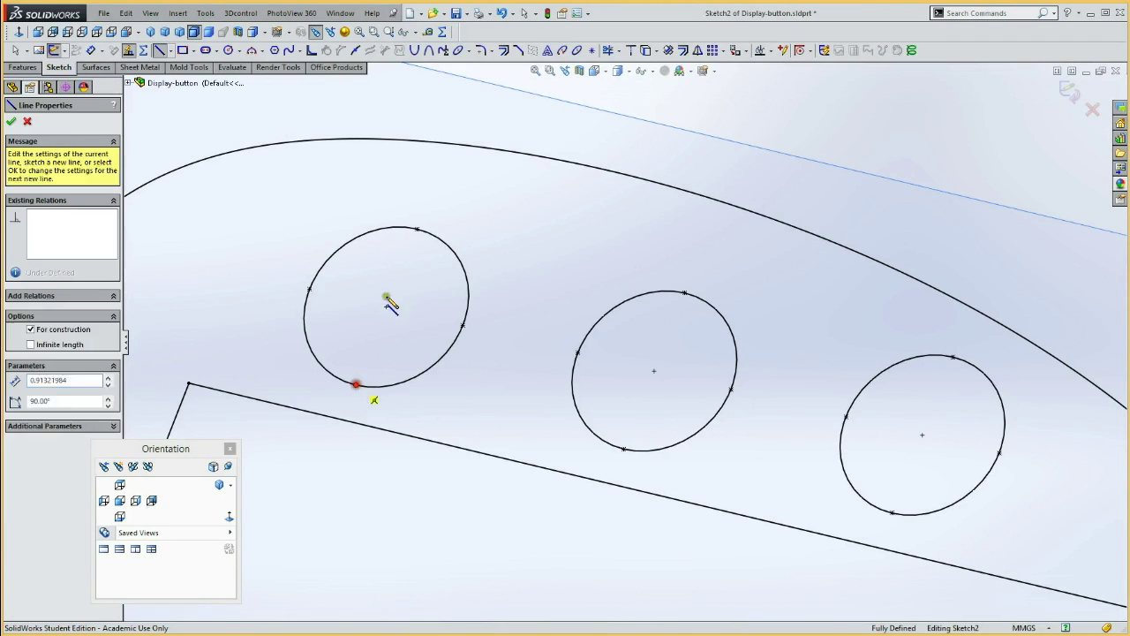
pyautogui.click(417, 230)
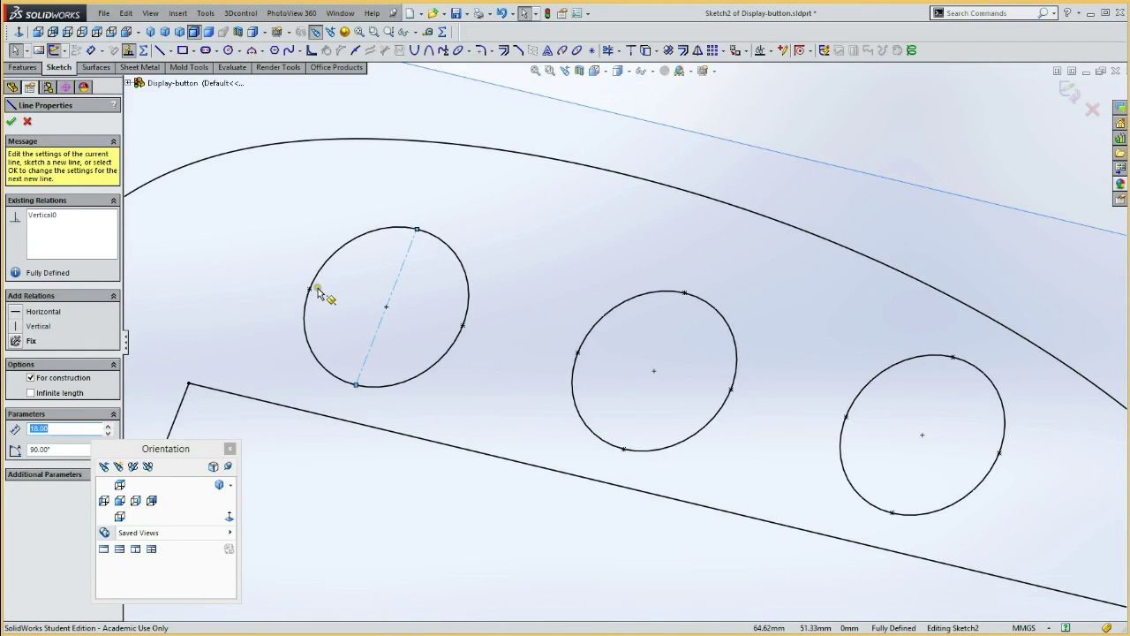
pyautogui.click(309, 290)
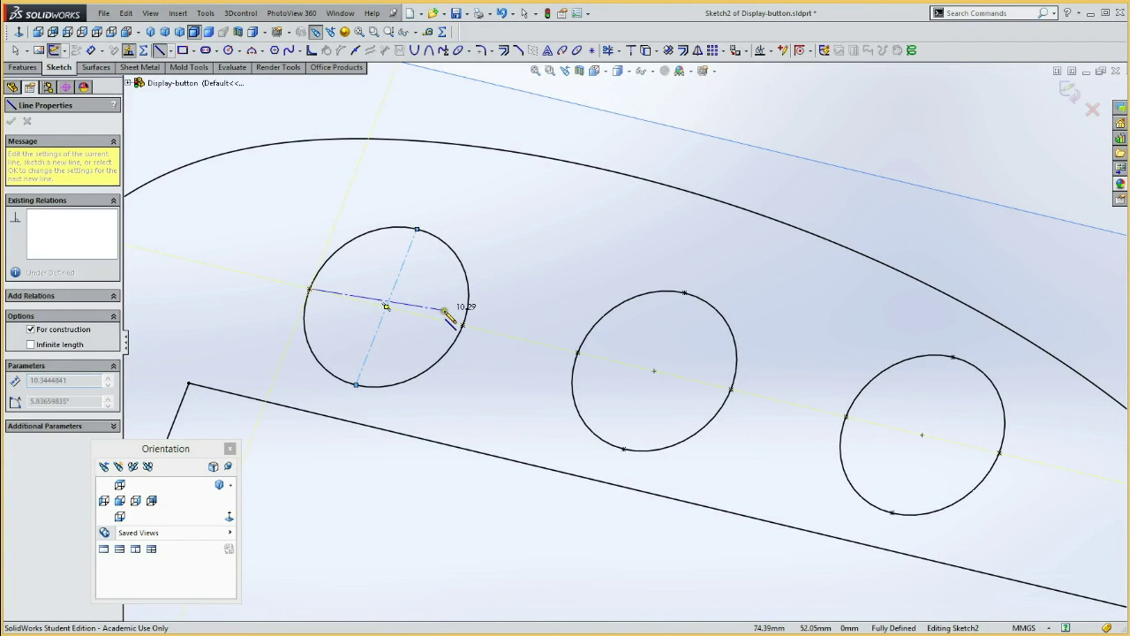
pyautogui.click(462, 325)
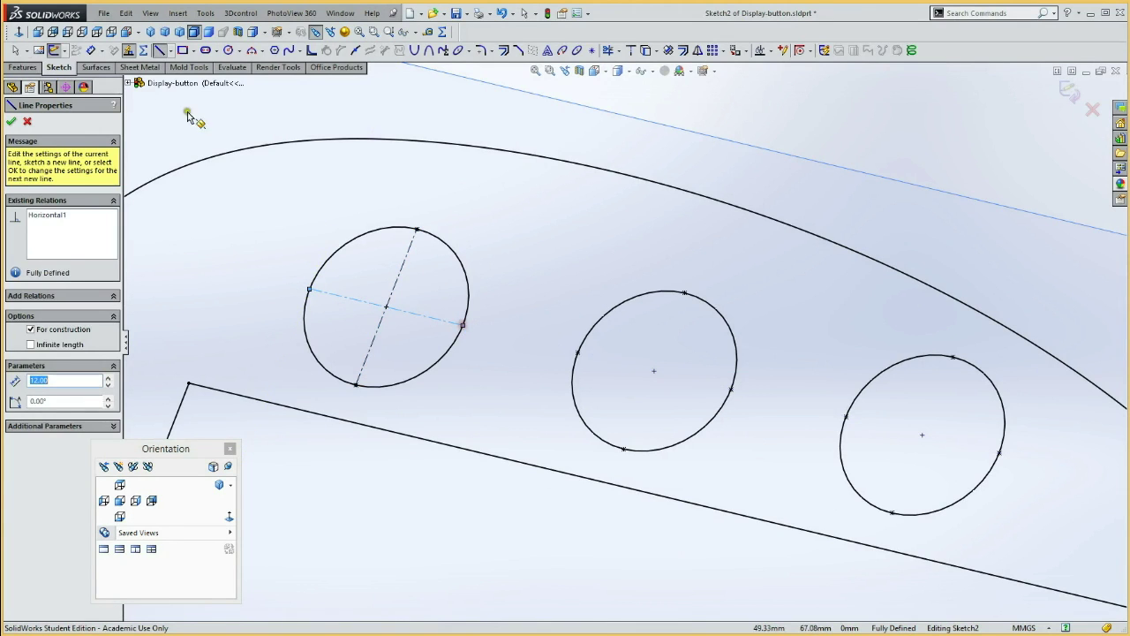
pyautogui.press('Escape')
pyautogui.hotkey('ctrl', 'b')
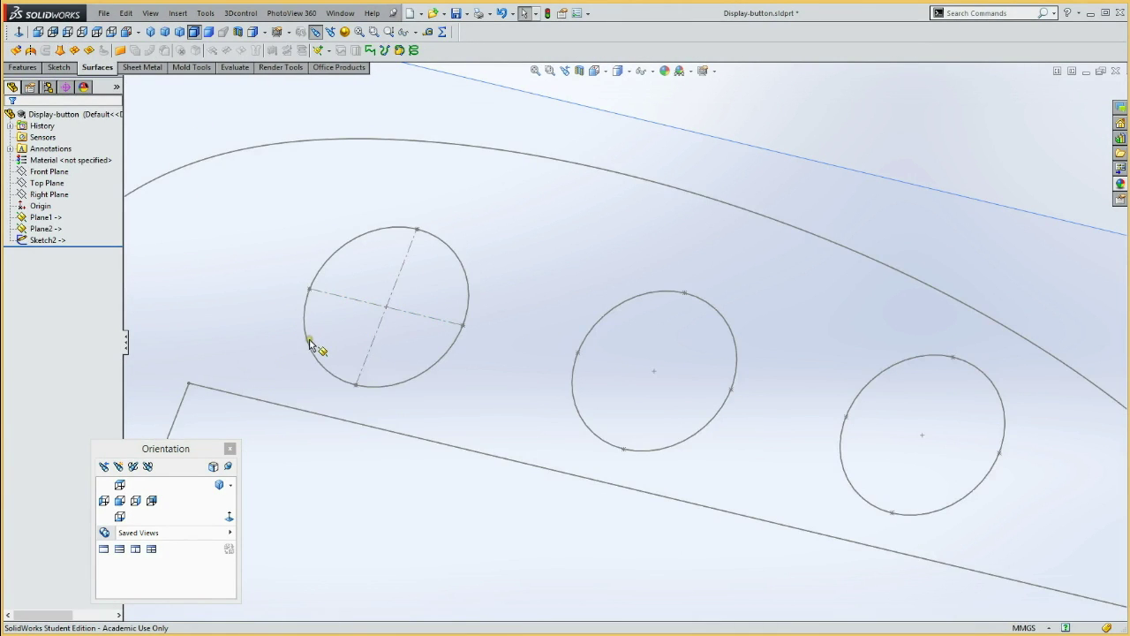
# - Select the long construction line together with Plane1 as plane references
pyautogui.click(378, 335)
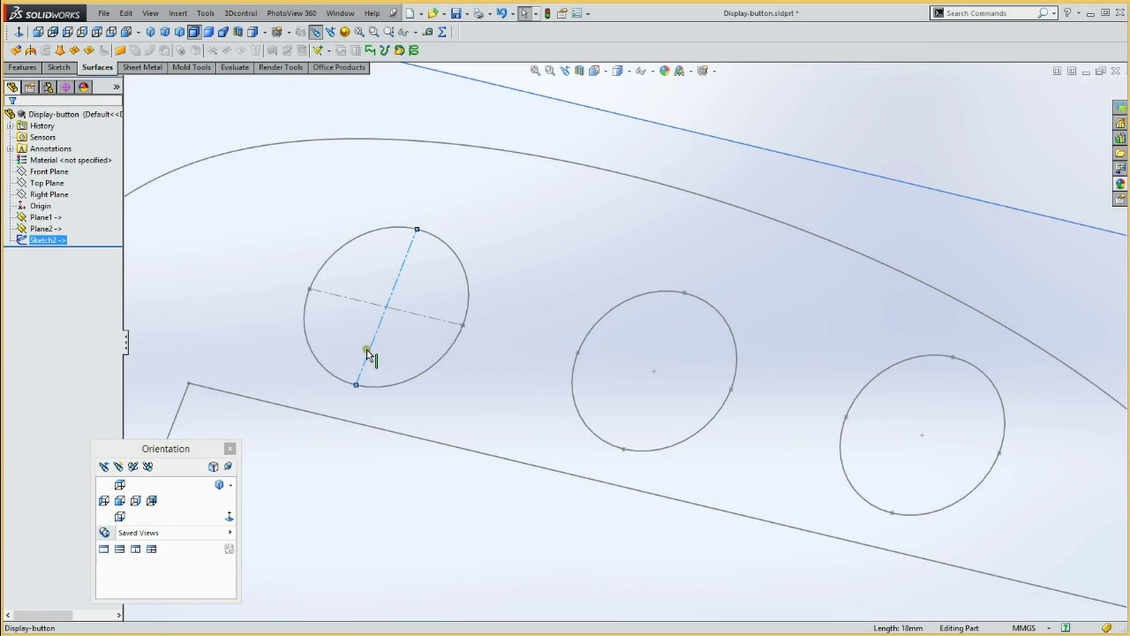
pyautogui.keyDown('ctrl'); pyautogui.click(43, 220); pyautogui.keyUp('ctrl')
pyautogui.click(39, 220)
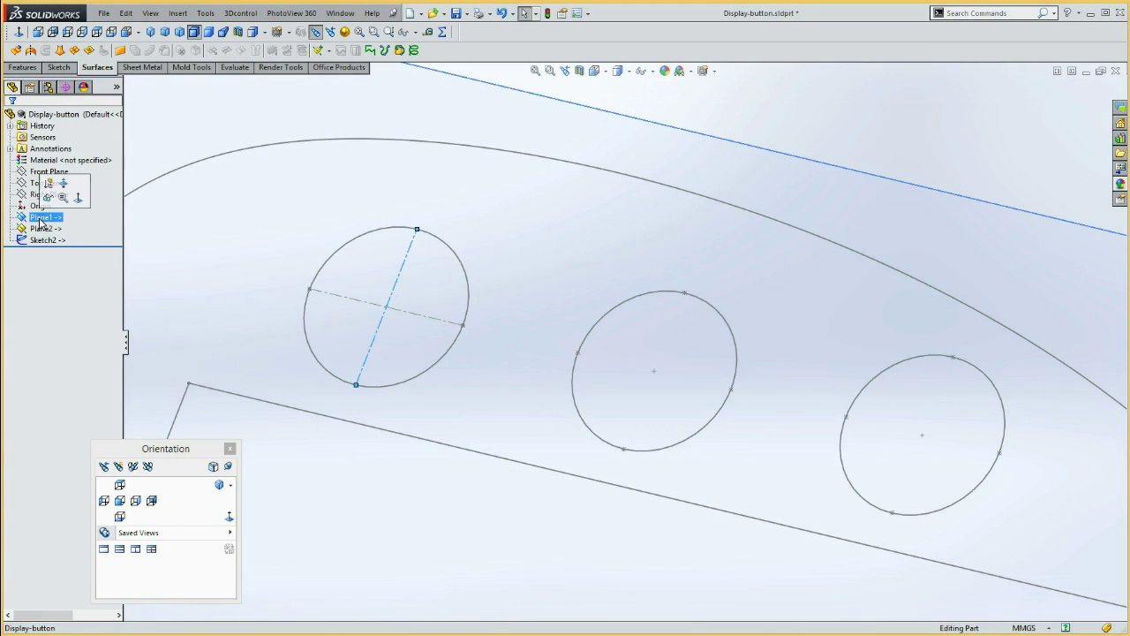
# - Create Plane3 through the construction line, perpendicular to Plane1
pyautogui.click(170, 16)
pyautogui.moveTo(220, 151)
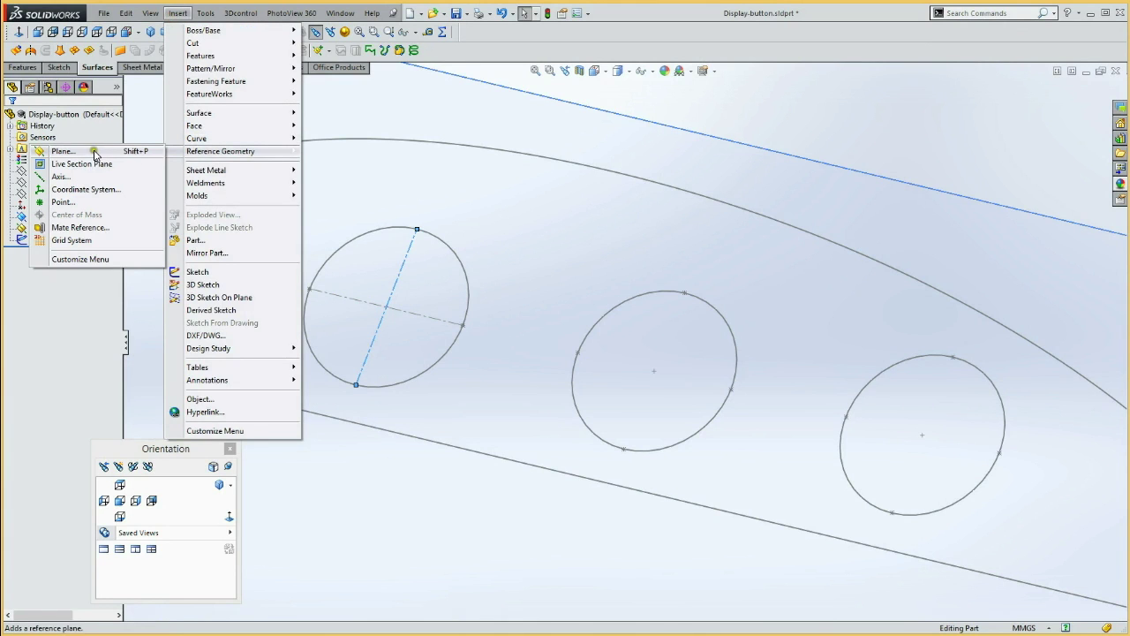
pyautogui.click(55, 151)
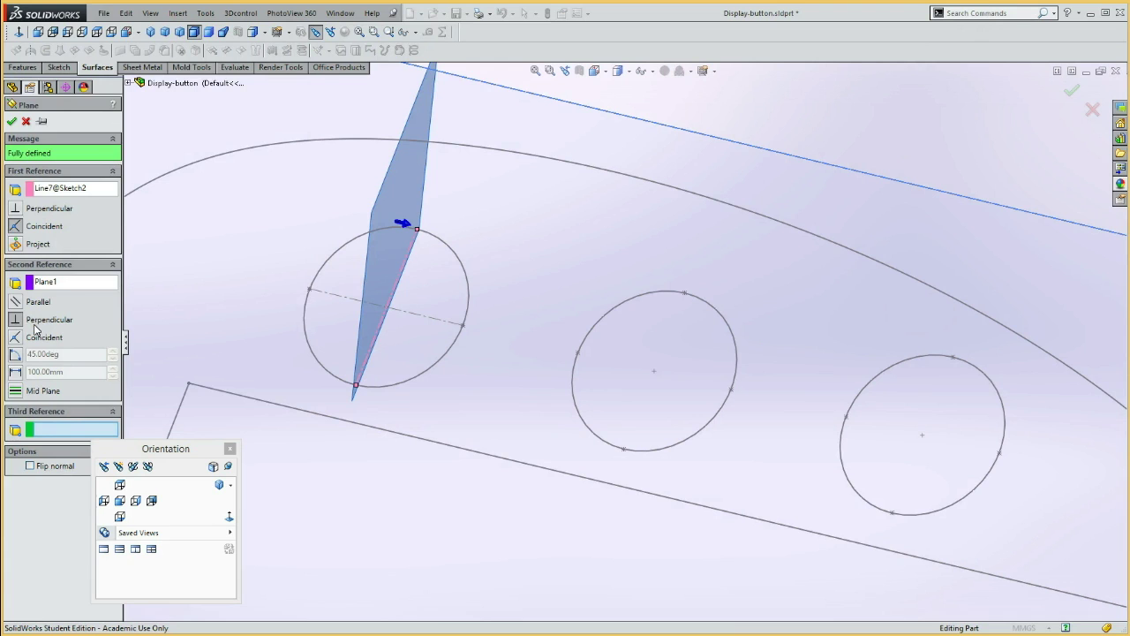
pyautogui.click(12, 121)
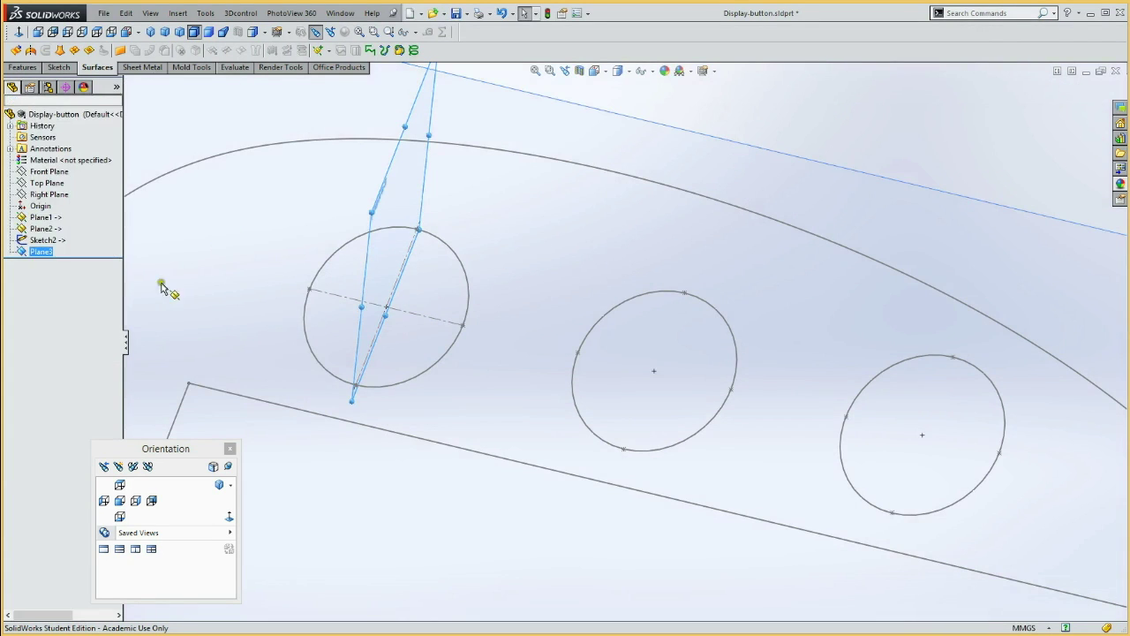
# - Hide Plane1, Plane2, Plane3 and Sketch2
pyautogui.click(43, 217)
pyautogui.keyDown('ctrl'); pyautogui.click(44, 228); pyautogui.keyUp('ctrl')
pyautogui.keyDown('ctrl'); pyautogui.click(45, 240); pyautogui.keyUp('ctrl')
pyautogui.keyDown('ctrl'); pyautogui.click(40, 252); pyautogui.keyUp('ctrl')
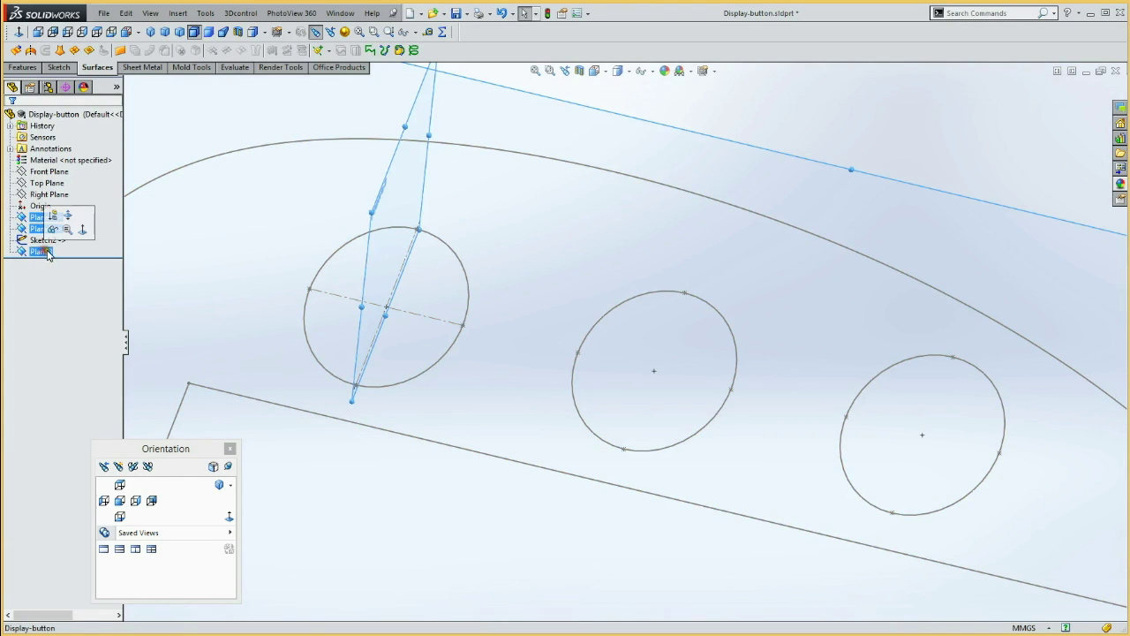
pyautogui.click(54, 231)
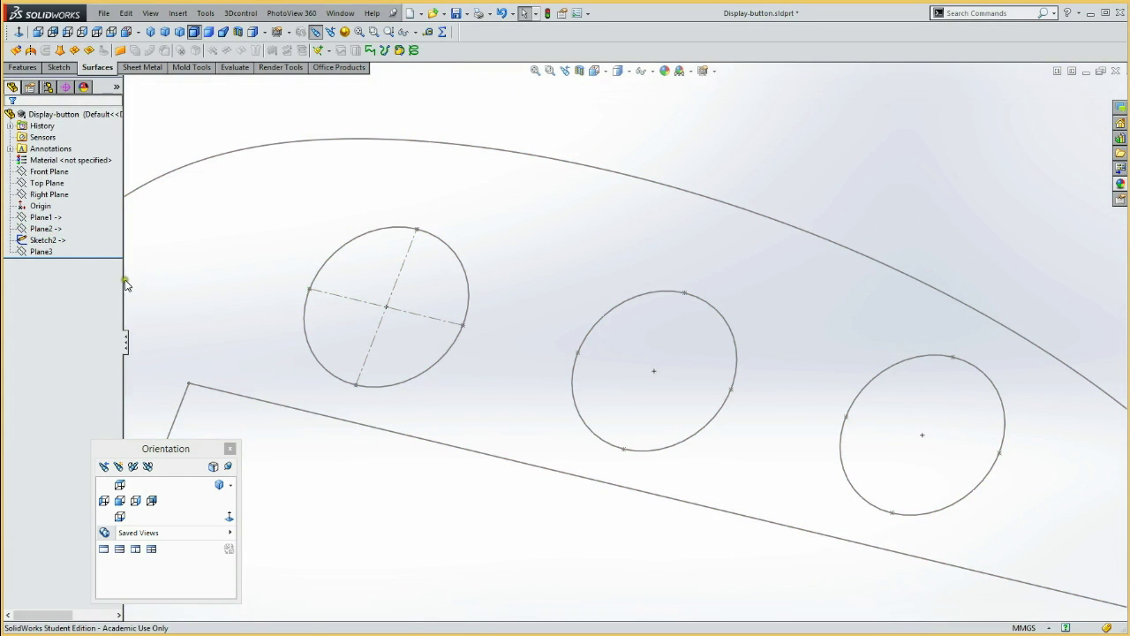
# - Convert the left button circle from Sketch2 into a new Sketch3 on Plane1, then hide Sketch2
pyautogui.keyDown('shift'); pyautogui.moveTo(254, 276); pyautogui.dragTo(264, 322, button='middle'); pyautogui.keyUp('shift')
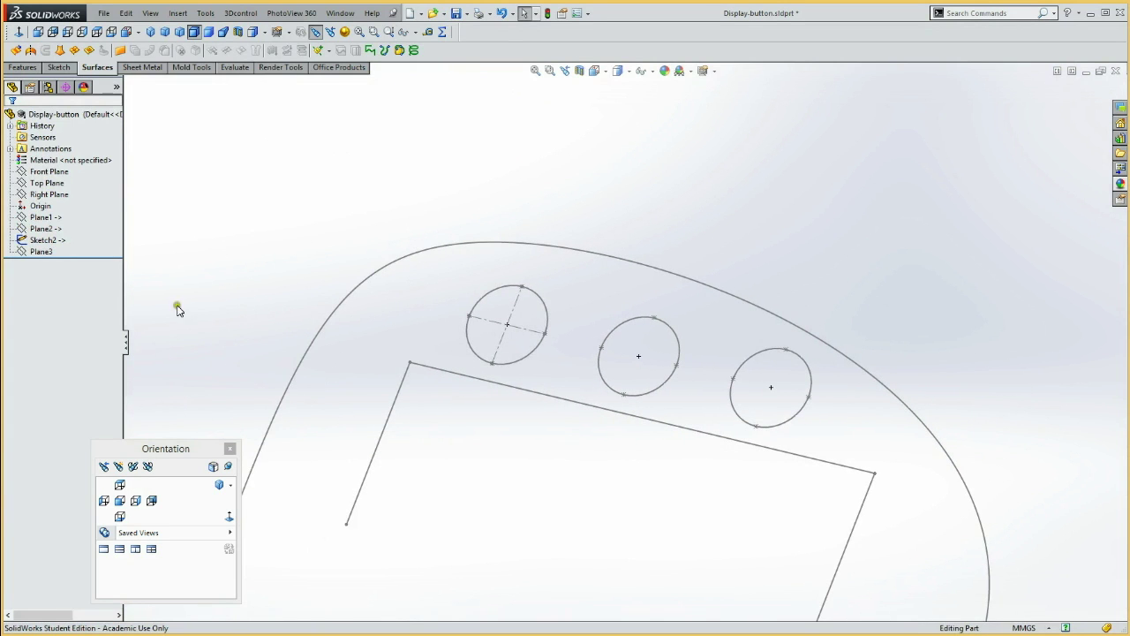
pyautogui.click(40, 217)
pyautogui.click(53, 201)
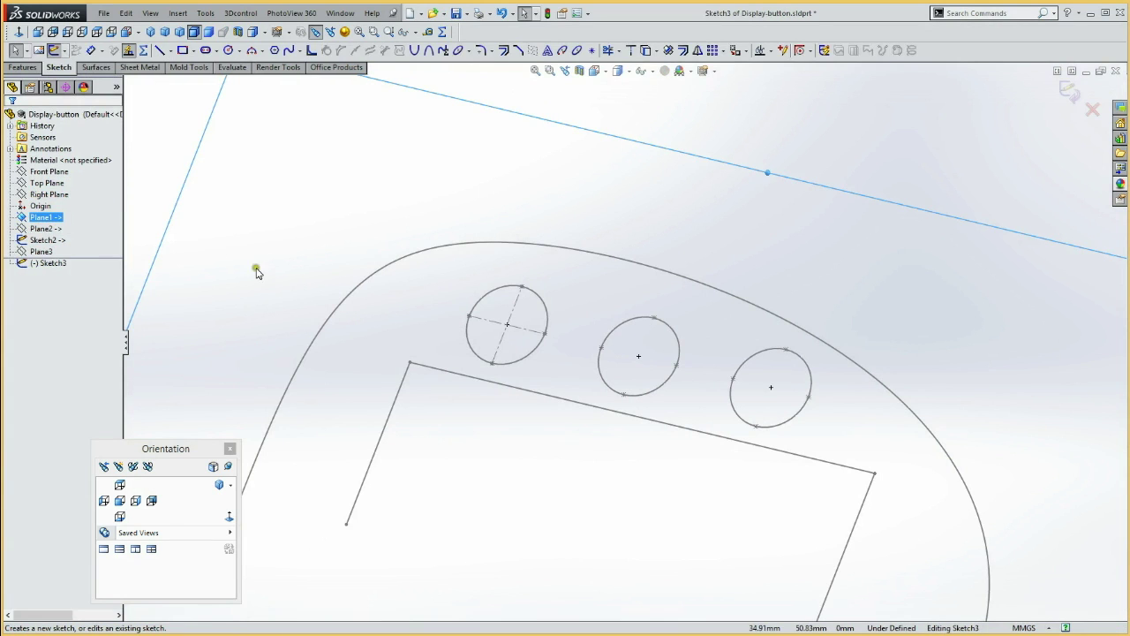
pyautogui.click(469, 344)
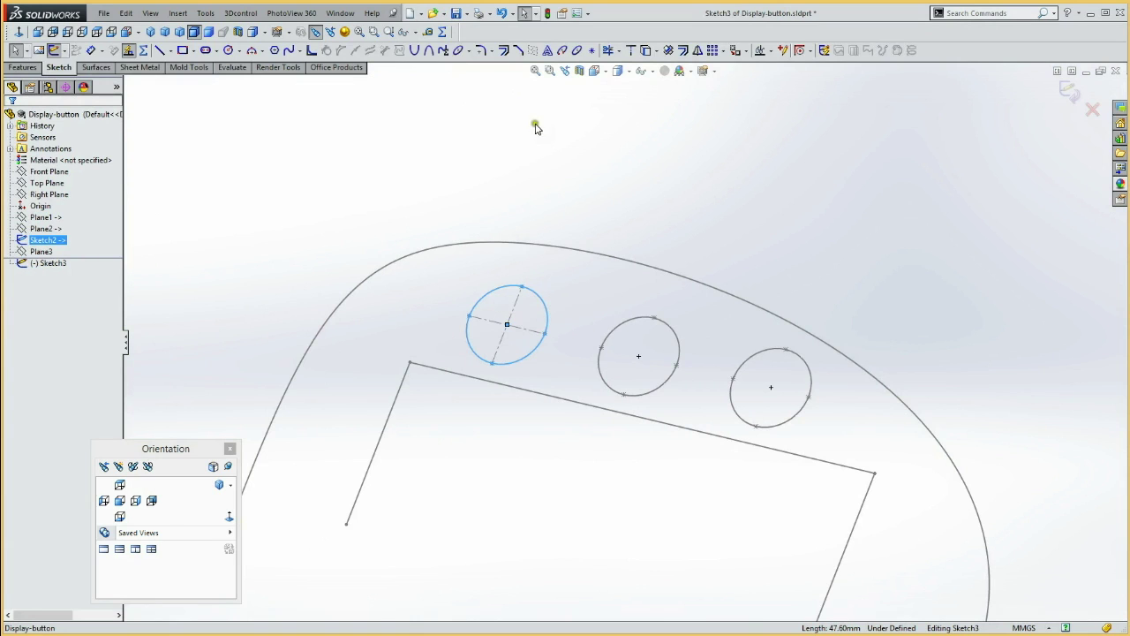
pyautogui.click(658, 49)
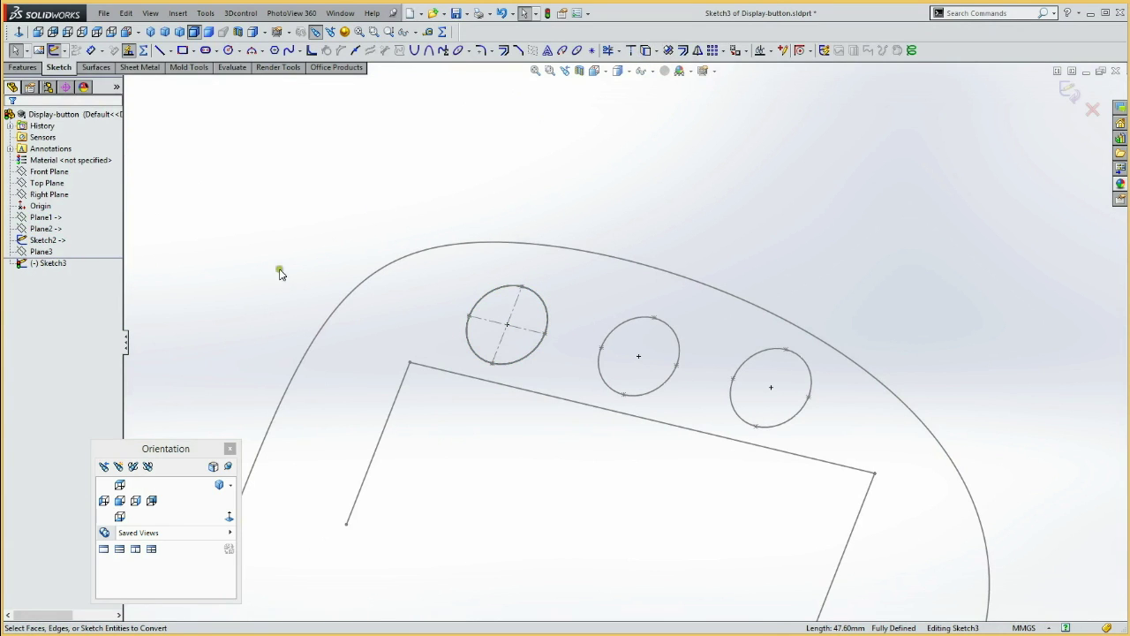
pyautogui.click(48, 240)
pyautogui.click(71, 224)
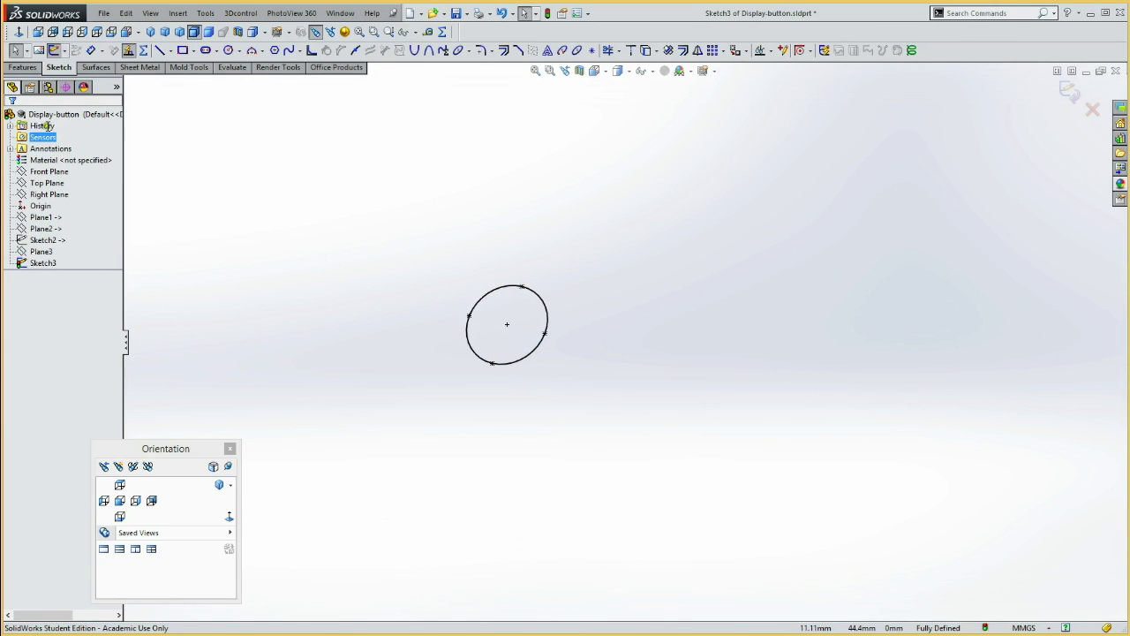
pyautogui.click(36, 65)
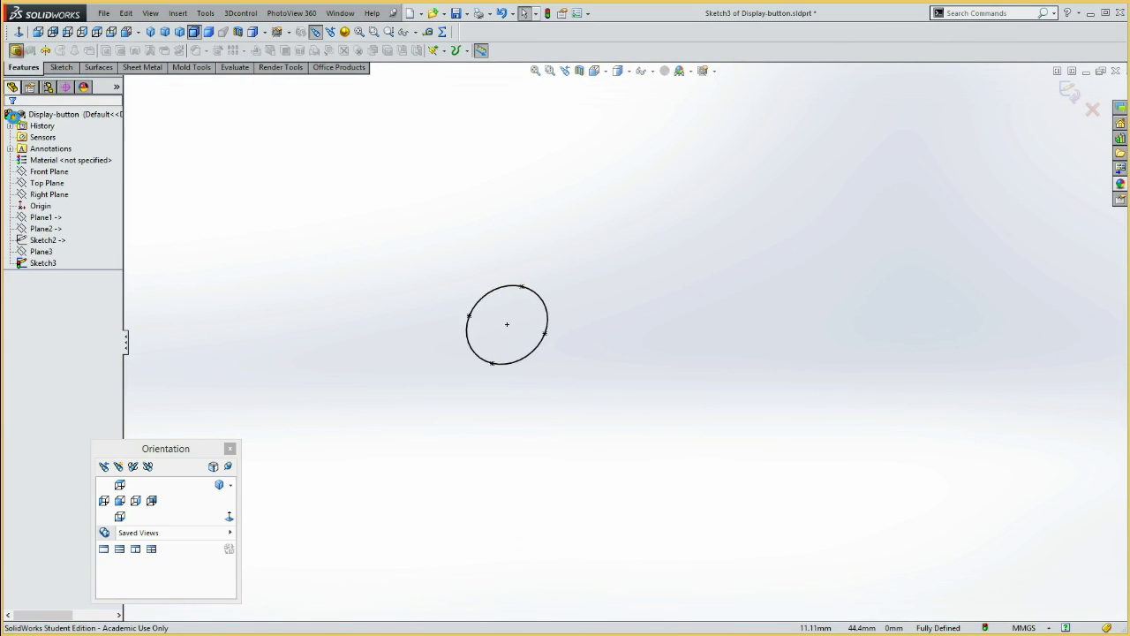
# - Extrude Sketch3's circle Up To Surface at Plane2, creating the disc Boss-Extrude1
pyautogui.click(16, 51)
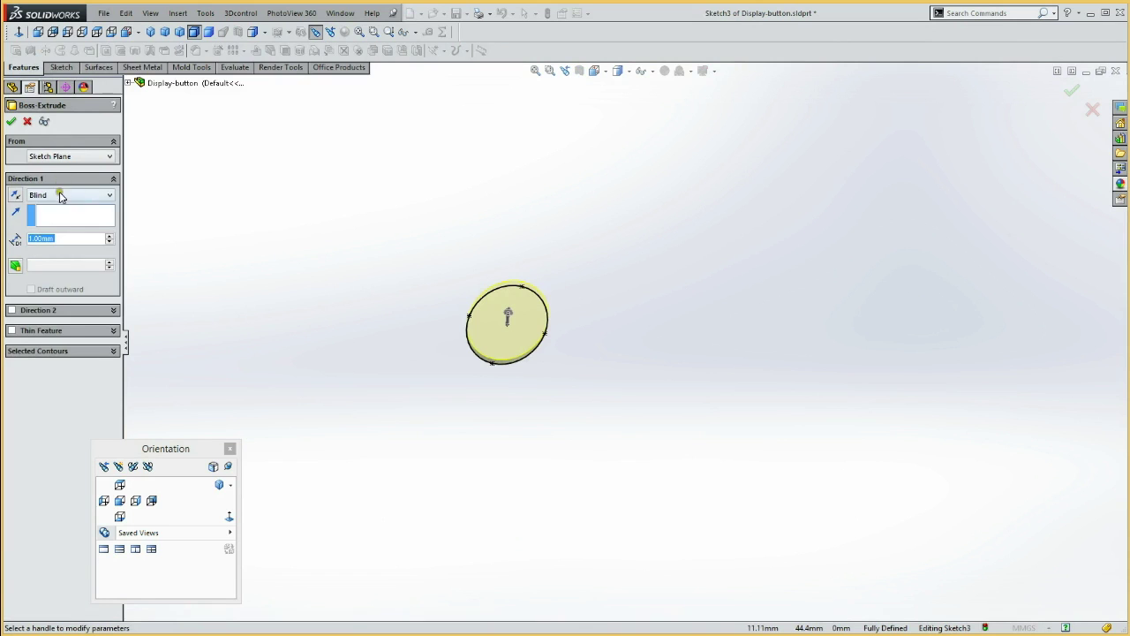
pyautogui.click(60, 195)
pyautogui.click(60, 221)
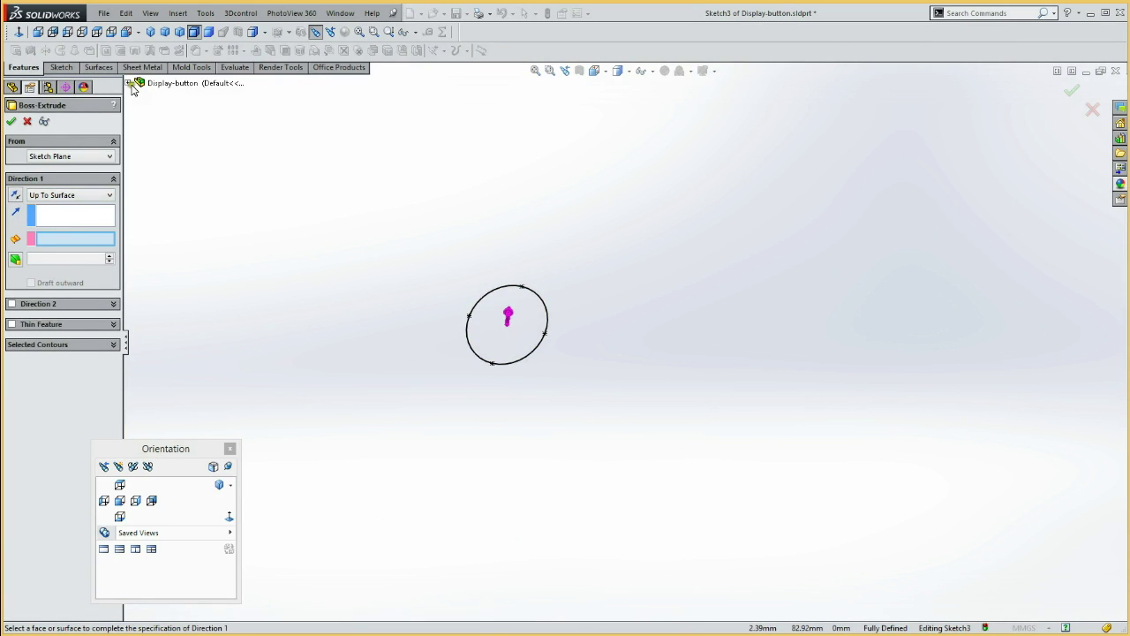
pyautogui.click(128, 83)
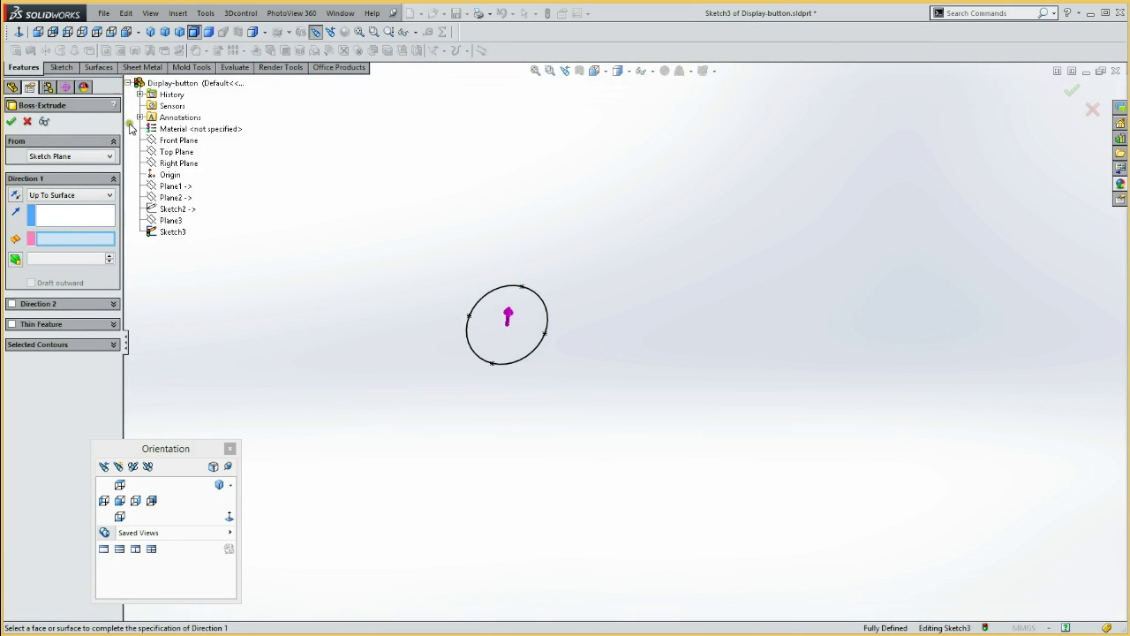
pyautogui.click(166, 198)
pyautogui.click(11, 123)
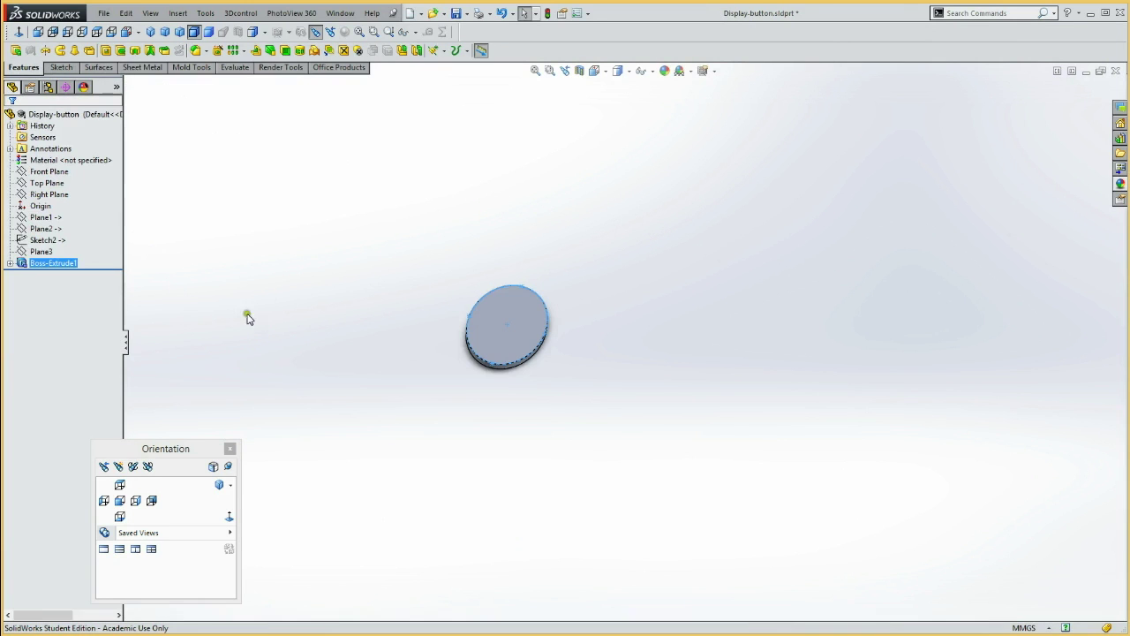
pyautogui.moveTo(371, 325)
pyautogui.mouseDown(button='middle')
pyautogui.moveTo(361, 285)
pyautogui.moveTo(344, 295)
pyautogui.moveTo(353, 308)
pyautogui.mouseUp(button='middle')
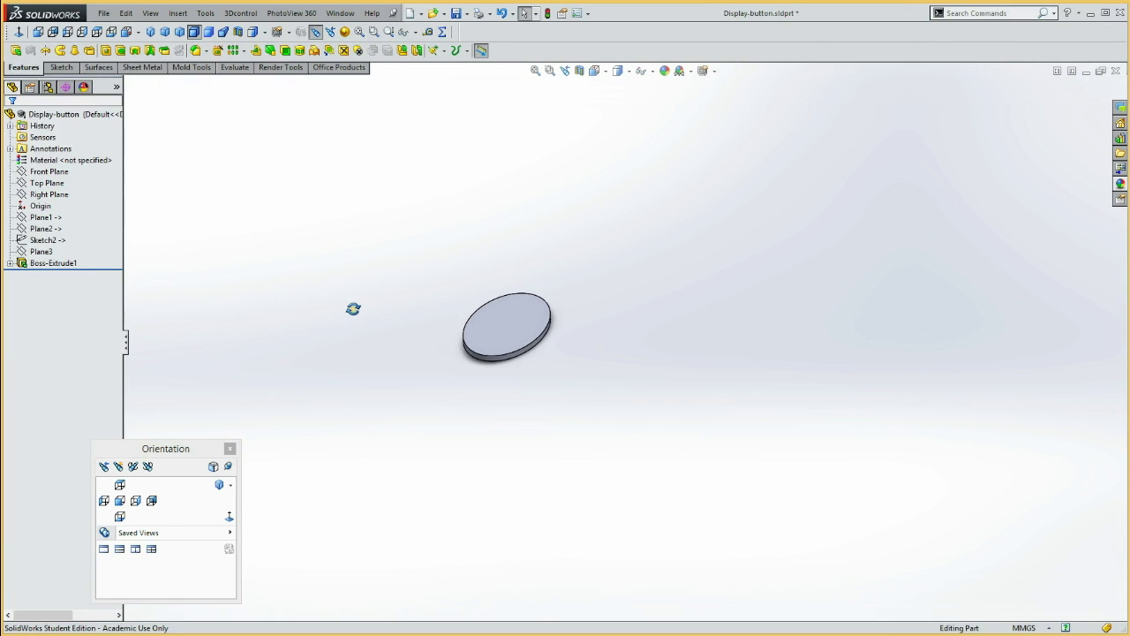
pyautogui.moveTo(429, 283); pyautogui.dragTo(583, 363)
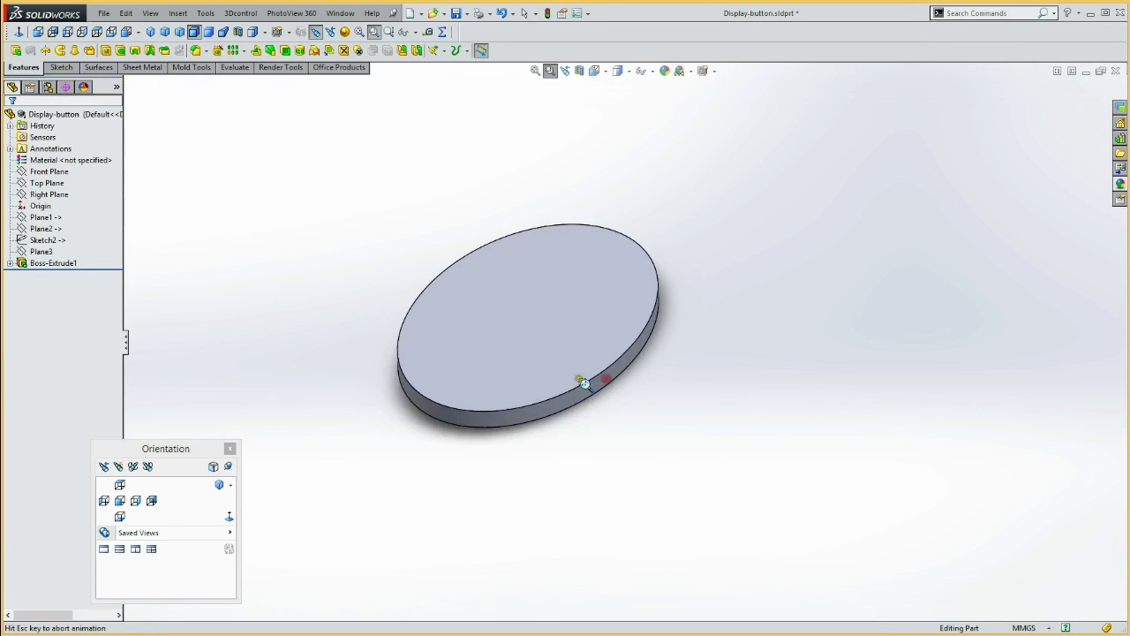
pyautogui.press('Escape')
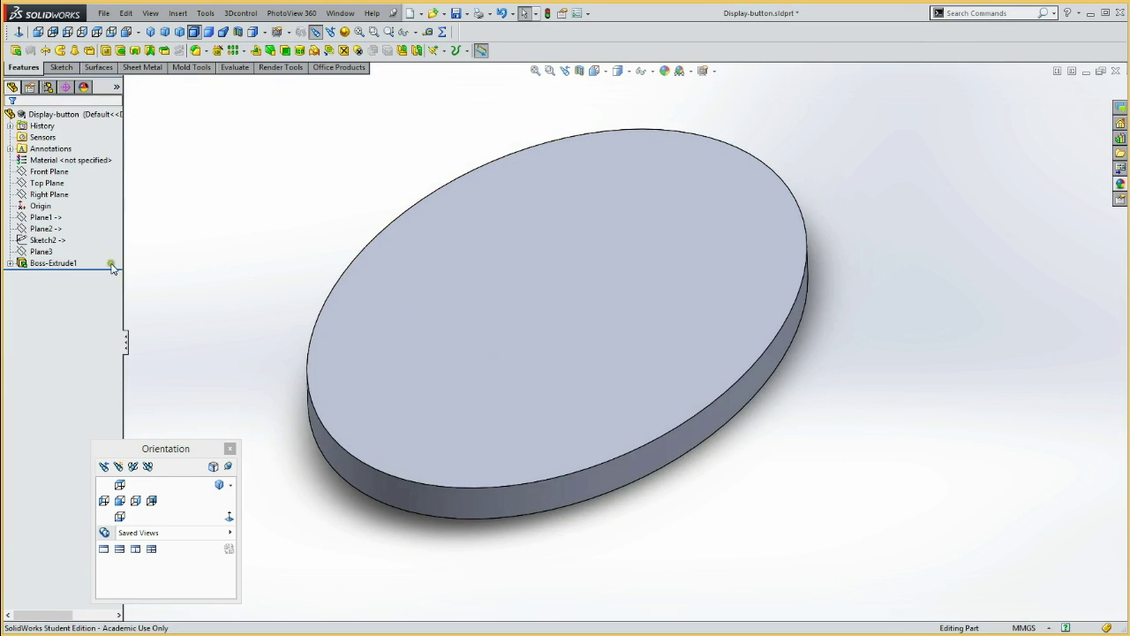
pyautogui.click(41, 239)
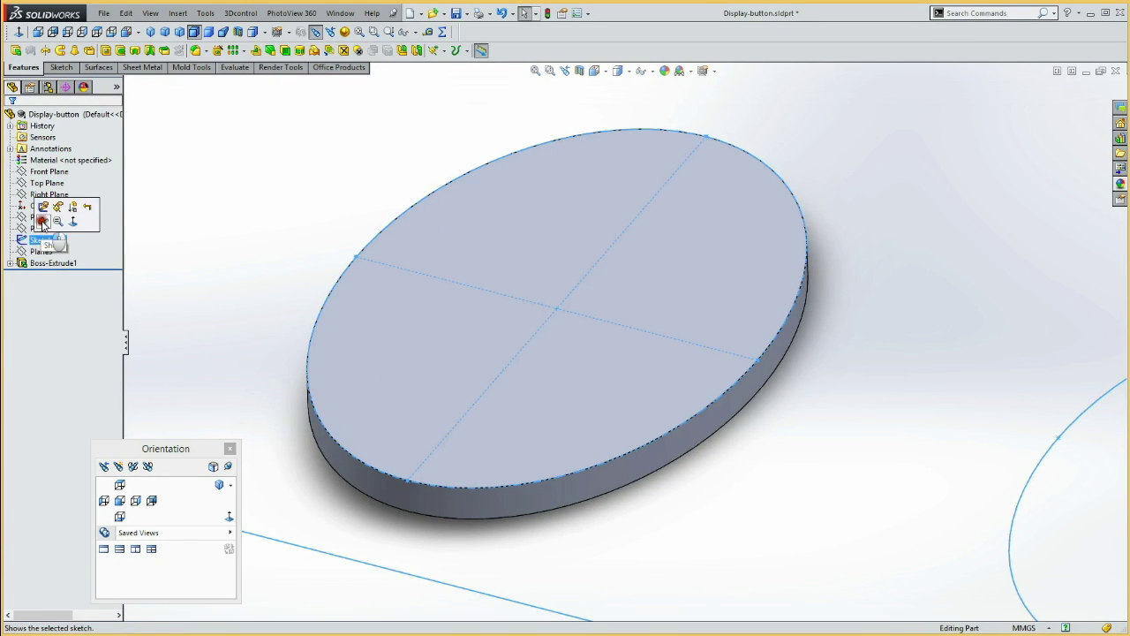
# - Show Sketch2, delete the disc's top face with Delete Face, and begin a sketch on Plane3
pyautogui.click(323, 257)
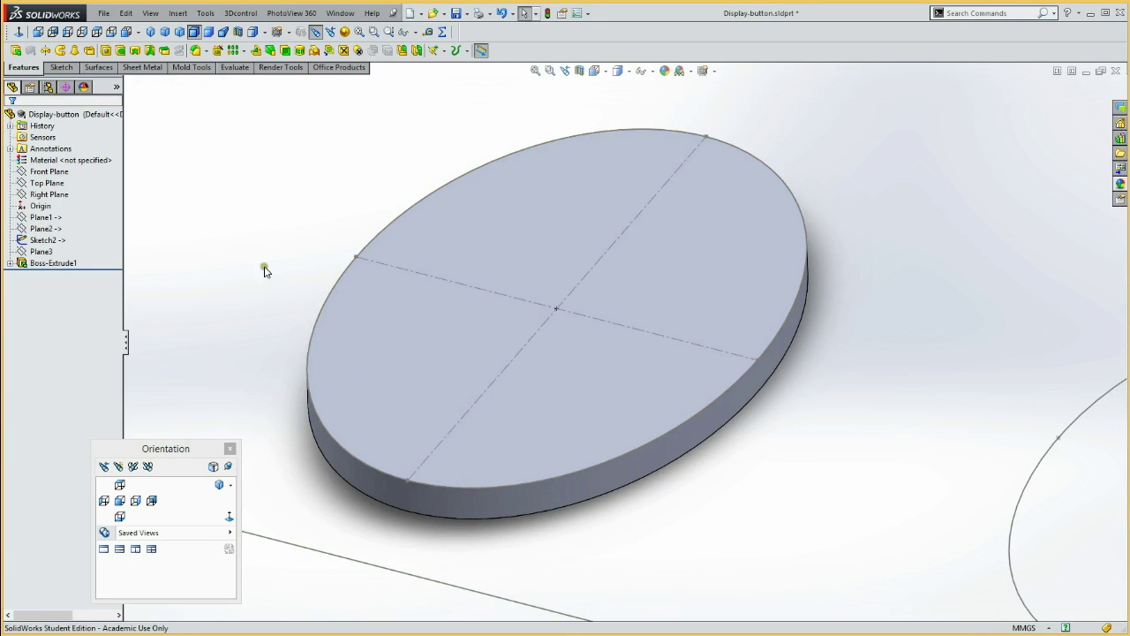
pyautogui.click(99, 68)
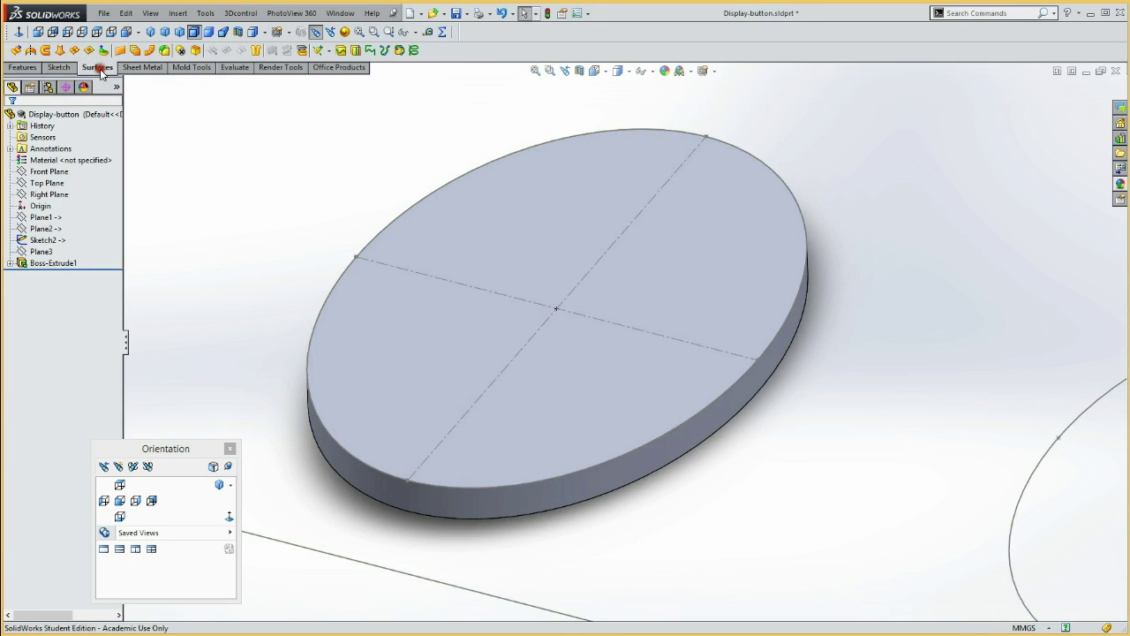
pyautogui.click(180, 52)
pyautogui.click(407, 338)
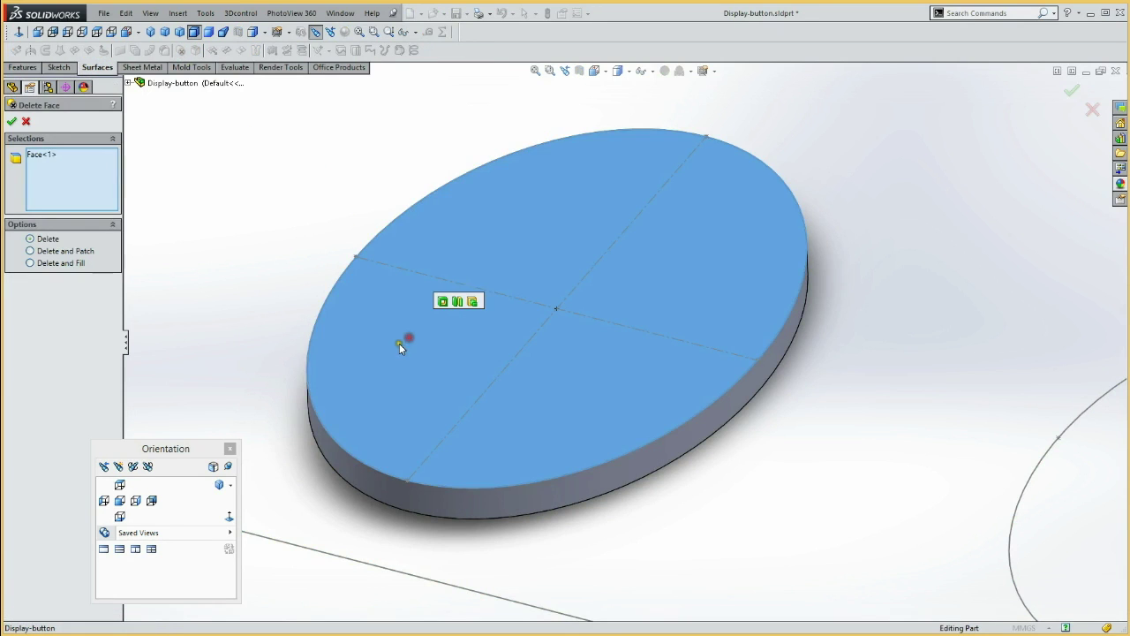
pyautogui.click(13, 122)
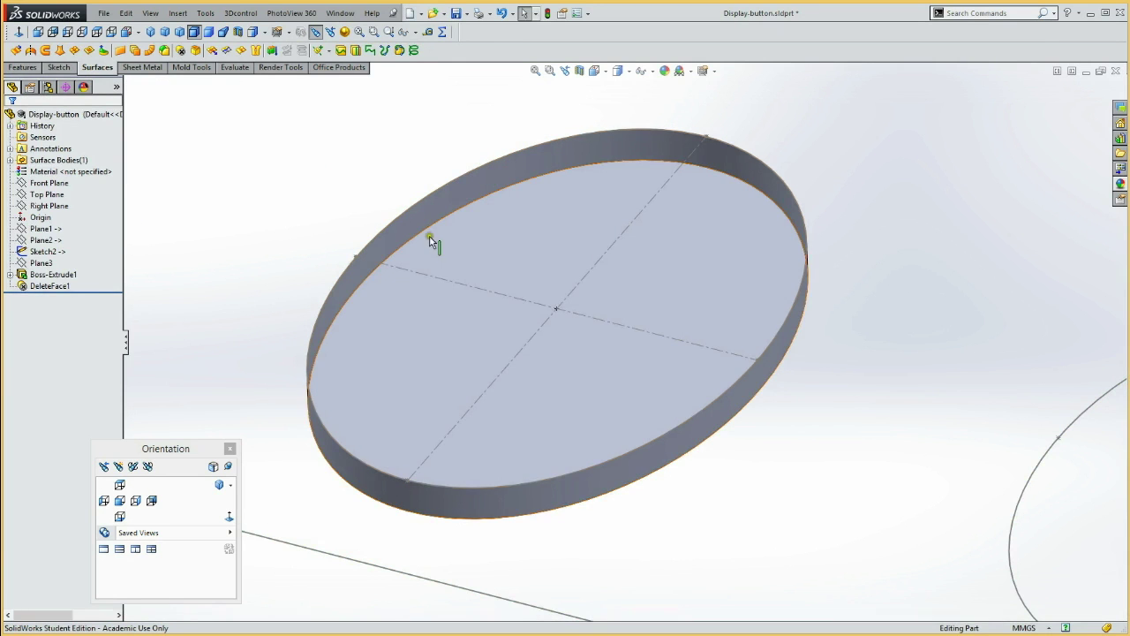
pyautogui.click(40, 263)
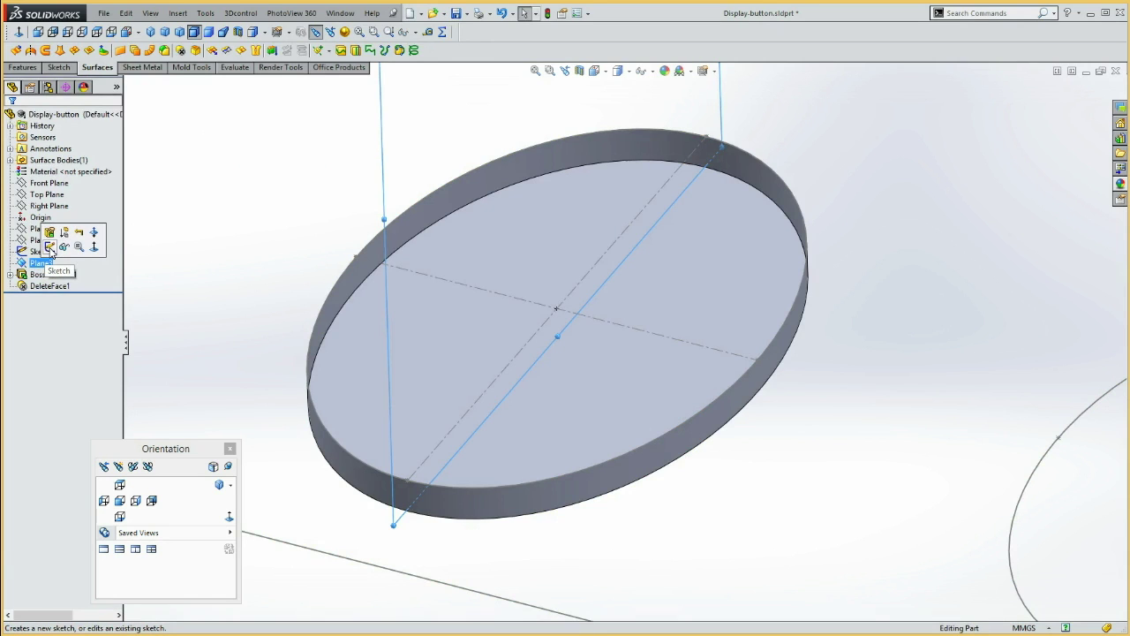
pyautogui.click(51, 247)
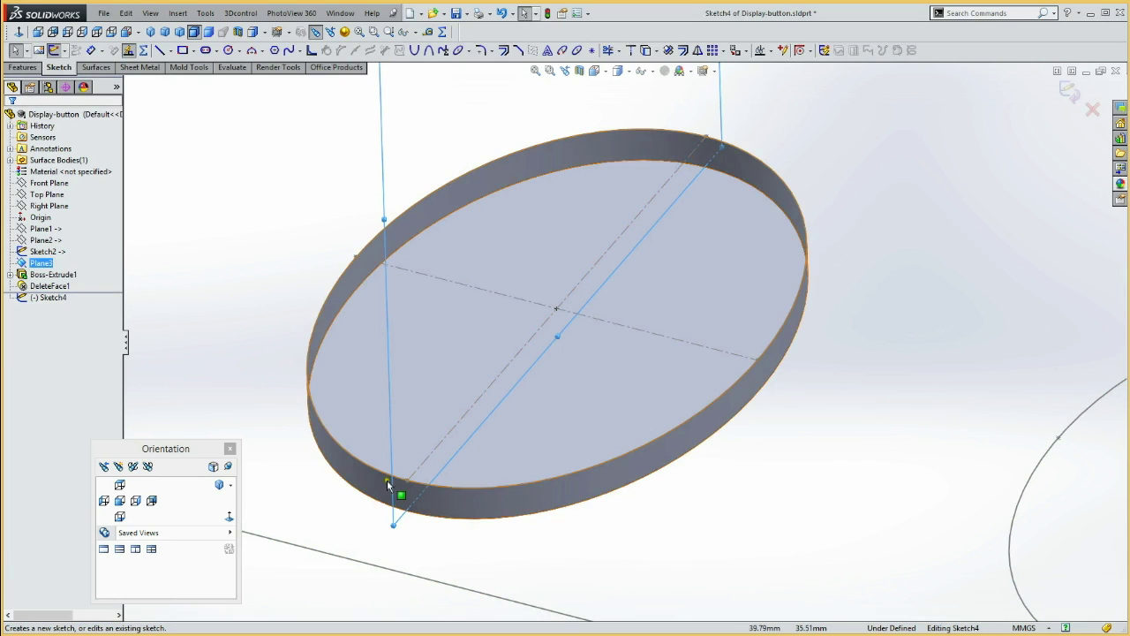
# - Convert Sketch2's diagonal line into the Plane3 sketch and hide Sketch2
pyautogui.click(166, 222)
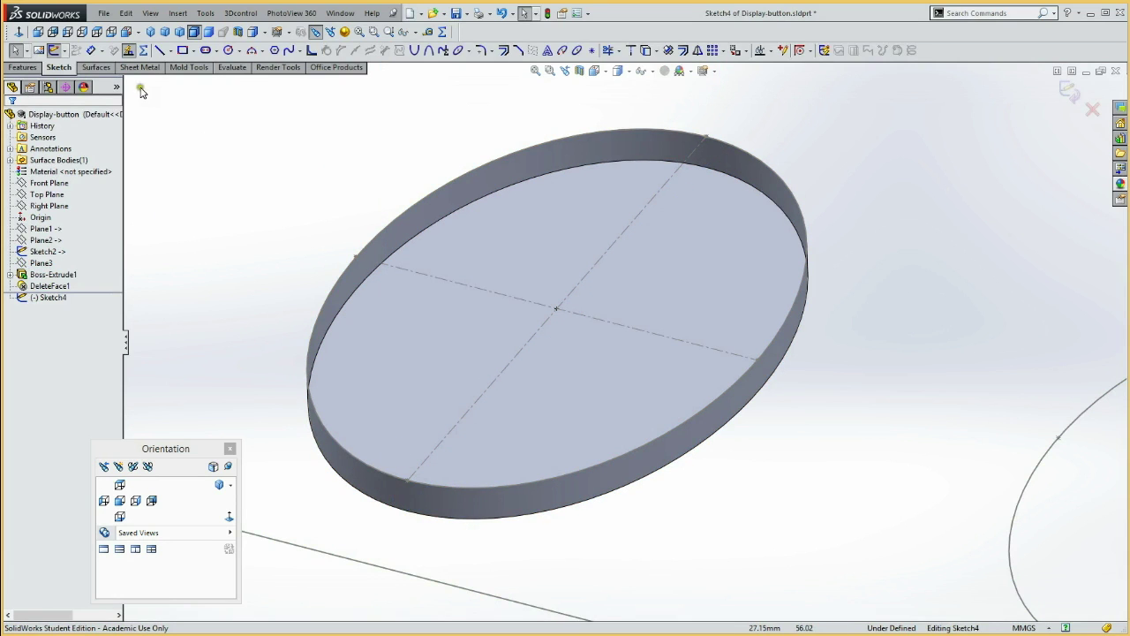
pyautogui.click(473, 409)
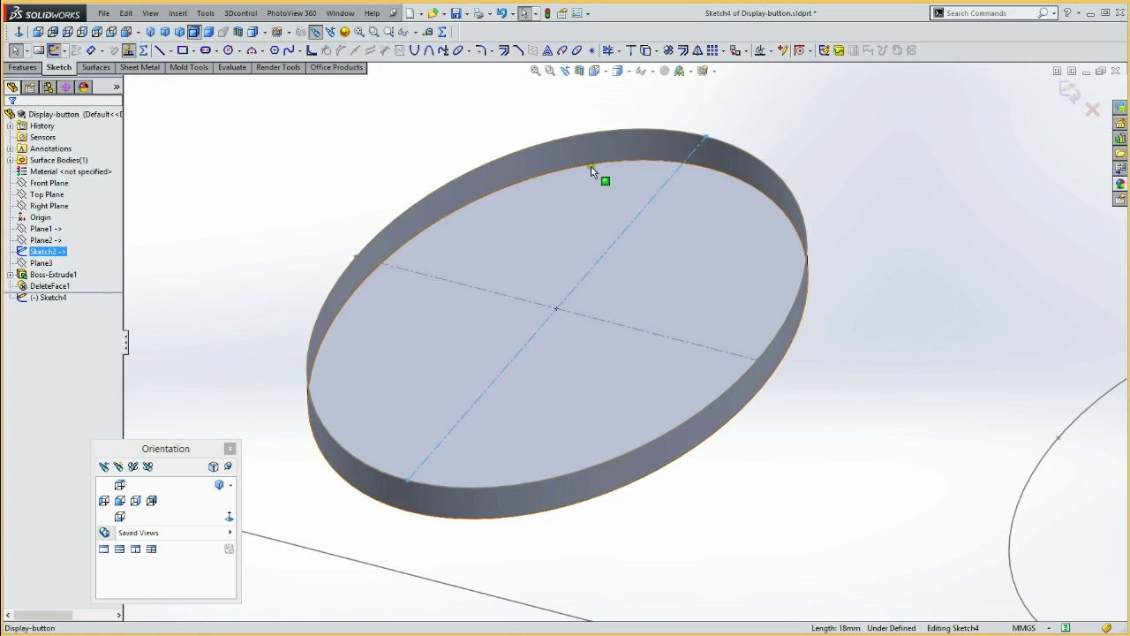
pyautogui.click(645, 50)
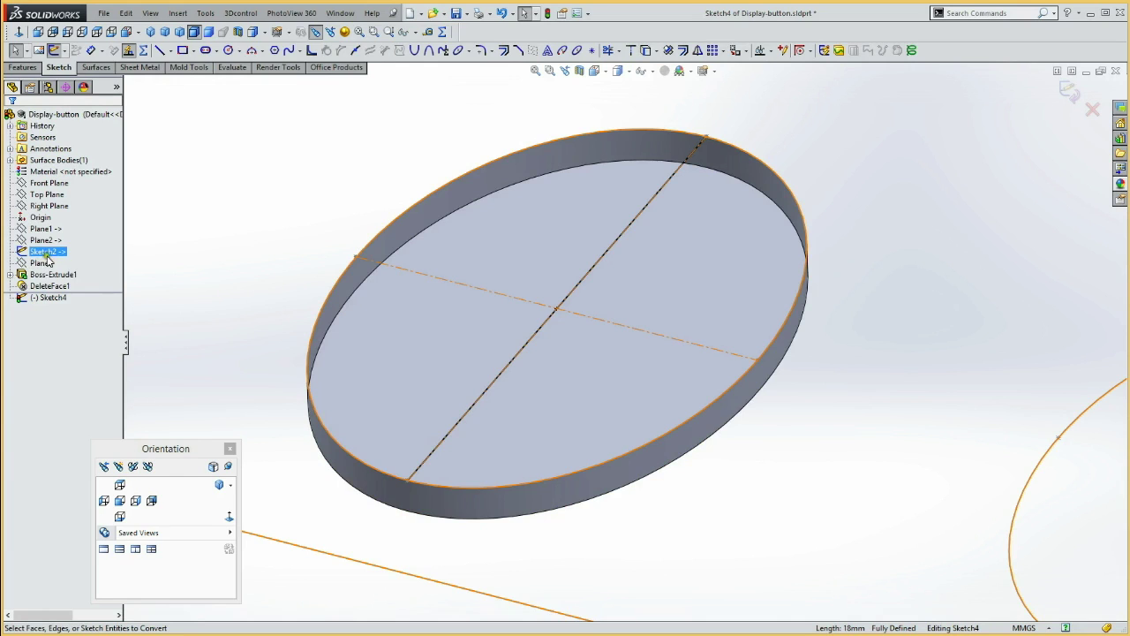
pyautogui.click(76, 280)
pyautogui.click(44, 252)
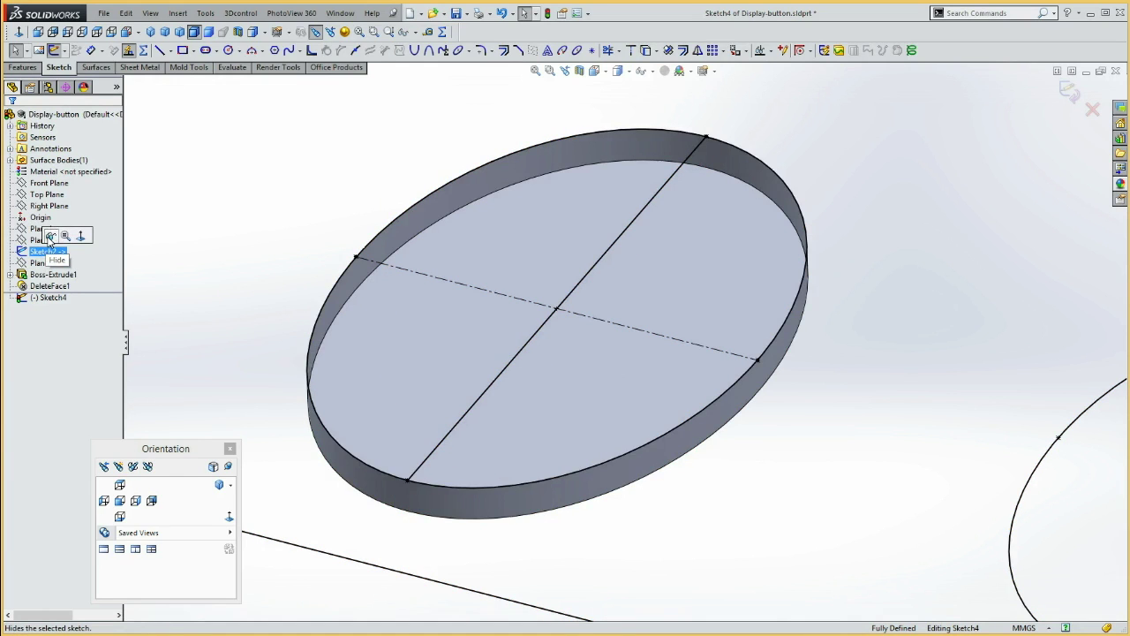
pyautogui.click(50, 236)
# - Set the copied diagonal line to For construction
pyautogui.click(485, 393)
pyautogui.click(533, 354)
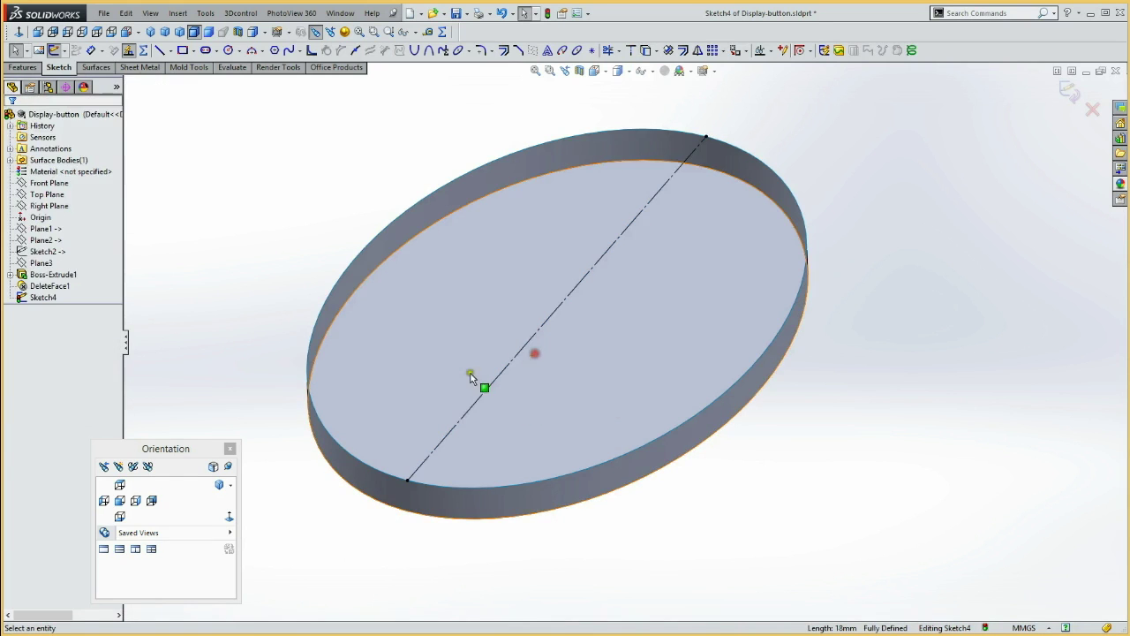
pyautogui.click(274, 261)
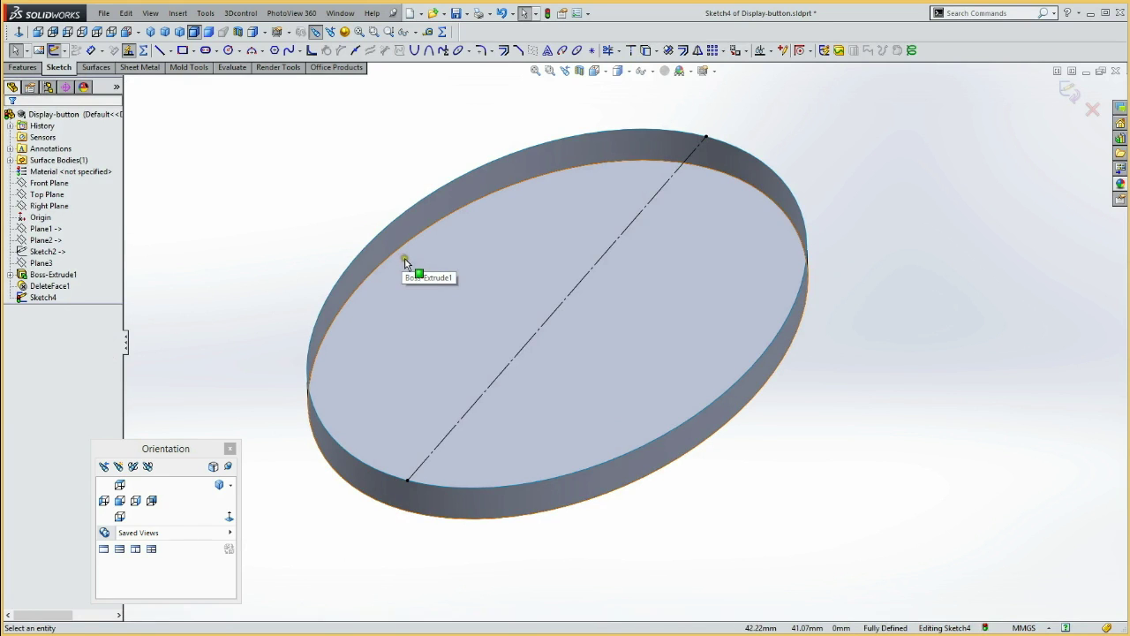
pyautogui.press('l')
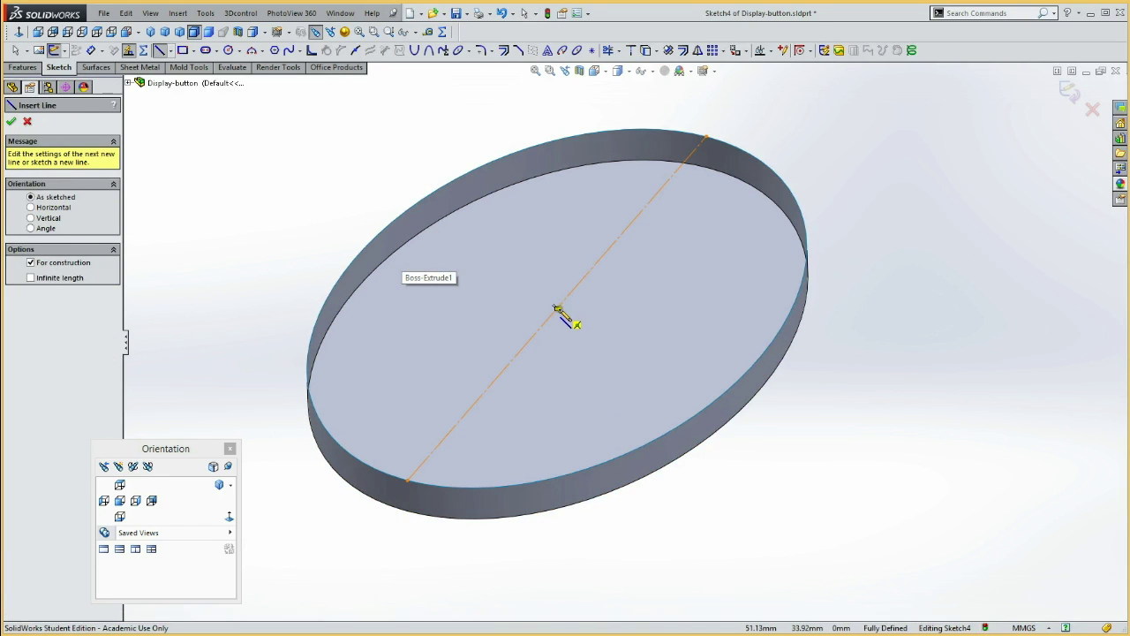
# - Draw a short vertical line at the diagonal's midpoint and dimension it to 0.40 mm
pyautogui.click(558, 309)
pyautogui.click(560, 394)
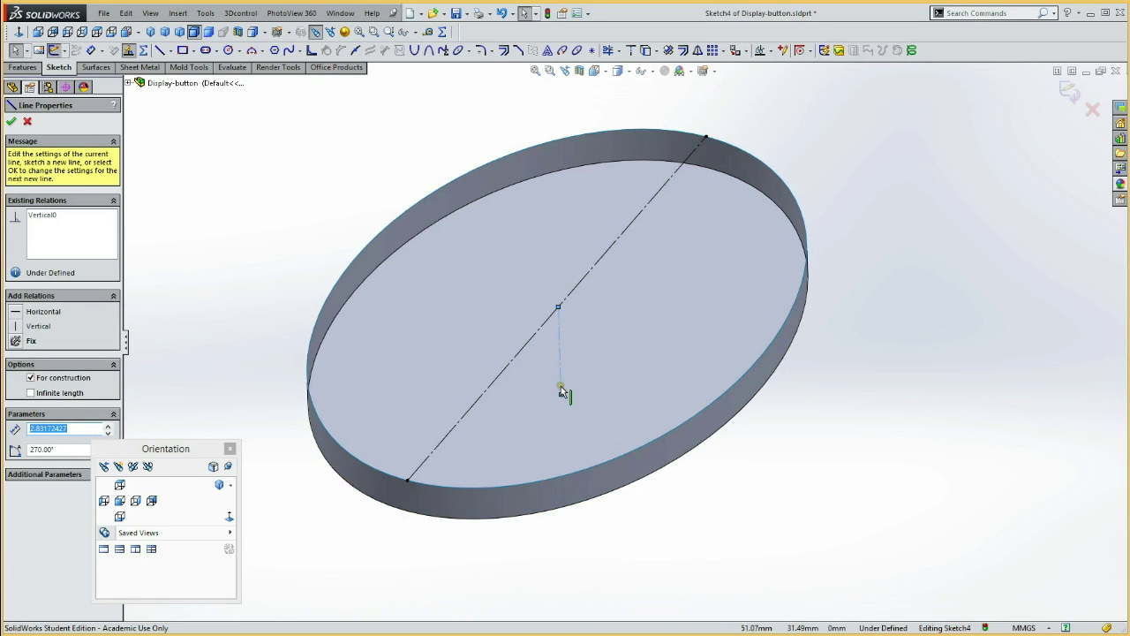
pyautogui.click(560, 394)
pyautogui.press('d')
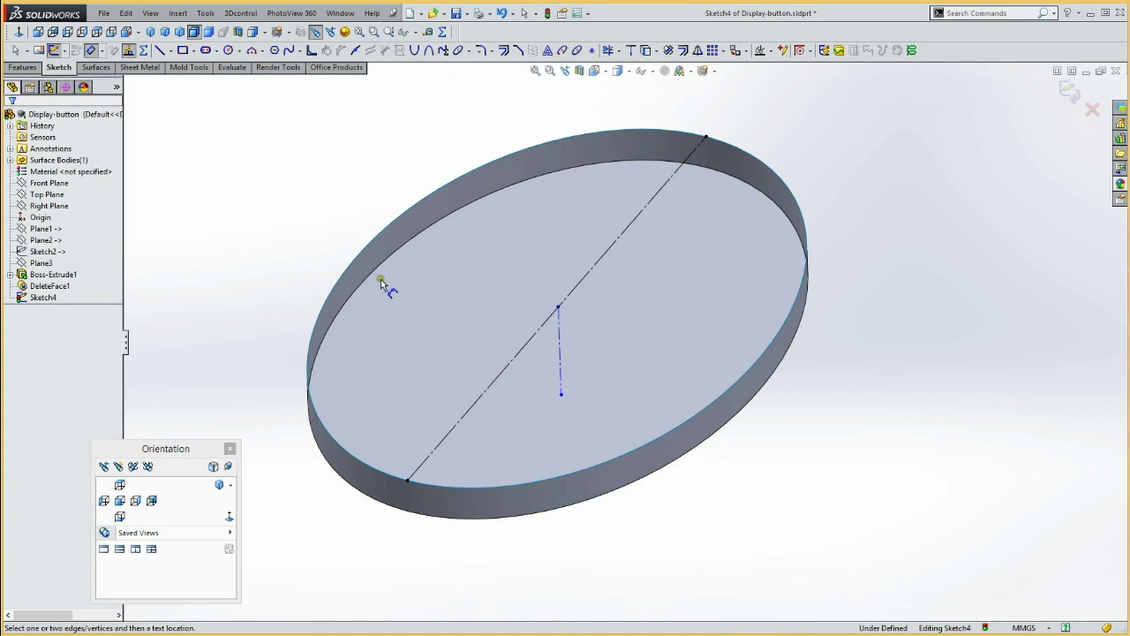
pyautogui.click(562, 395)
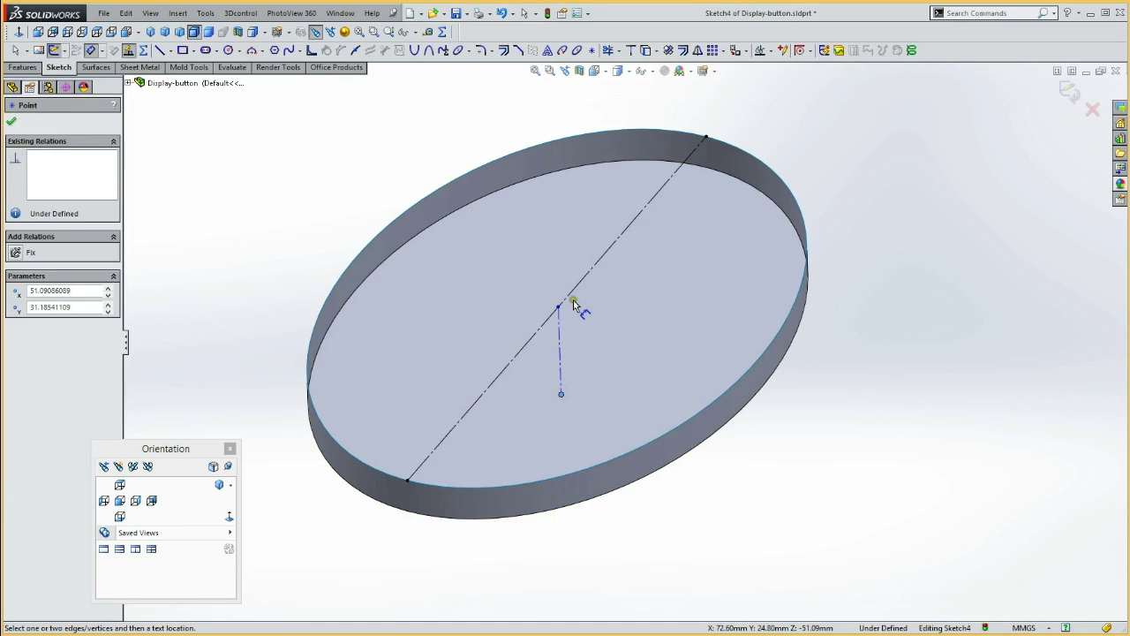
pyautogui.click(574, 296)
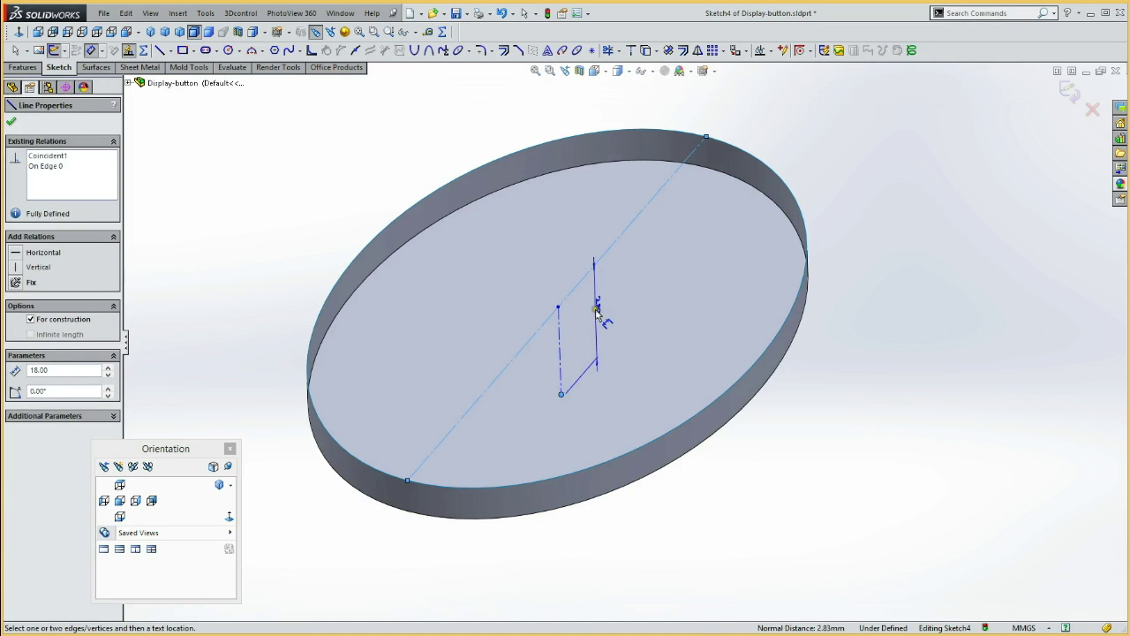
pyautogui.click(597, 311)
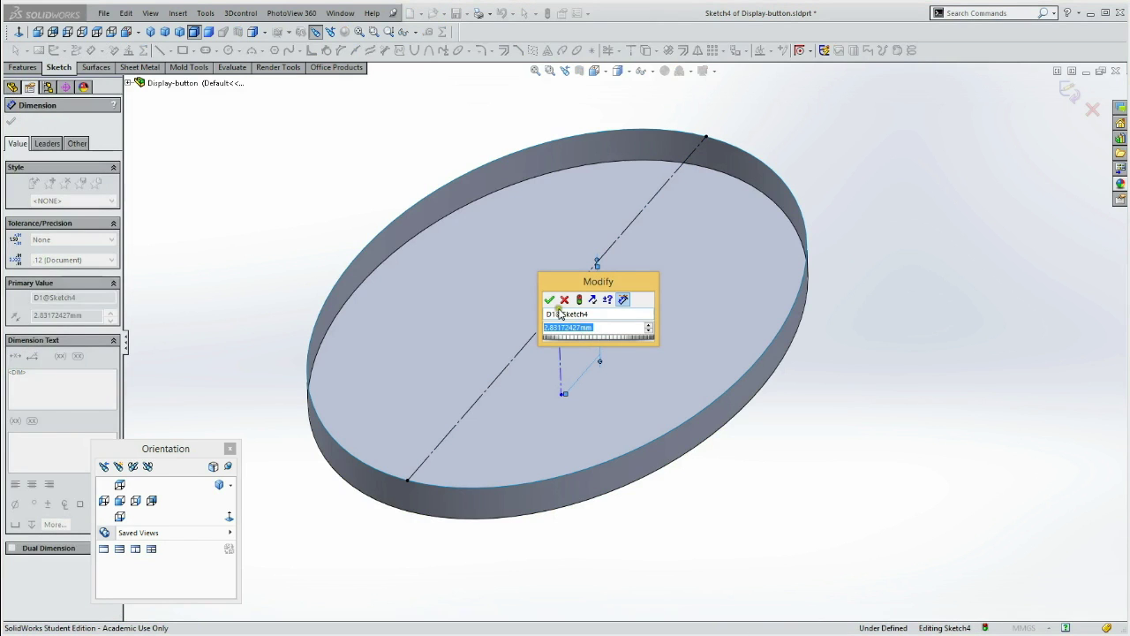
pyautogui.write('0')
pyautogui.press('Return')
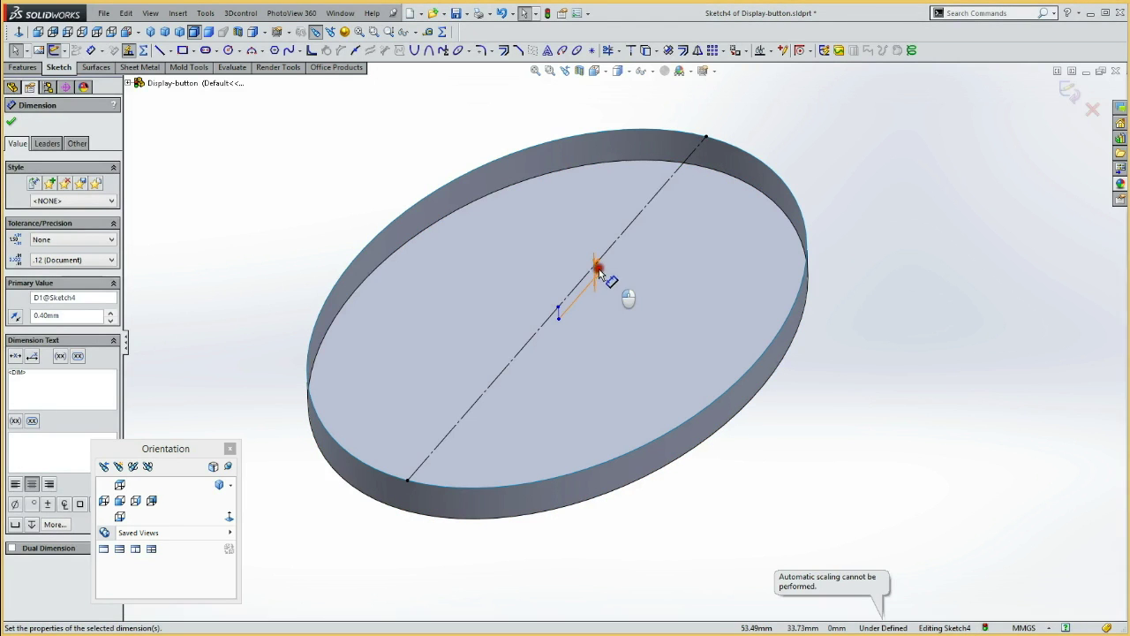
pyautogui.moveTo(600, 270); pyautogui.dragTo(602, 276)
pyautogui.moveTo(602, 275)
pyautogui.mouseDown(button='middle')
pyautogui.moveTo(613, 308)
pyautogui.moveTo(585, 285)
pyautogui.moveTo(621, 320)
pyautogui.moveTo(594, 280)
pyautogui.moveTo(606, 308)
pyautogui.mouseUp(button='middle')
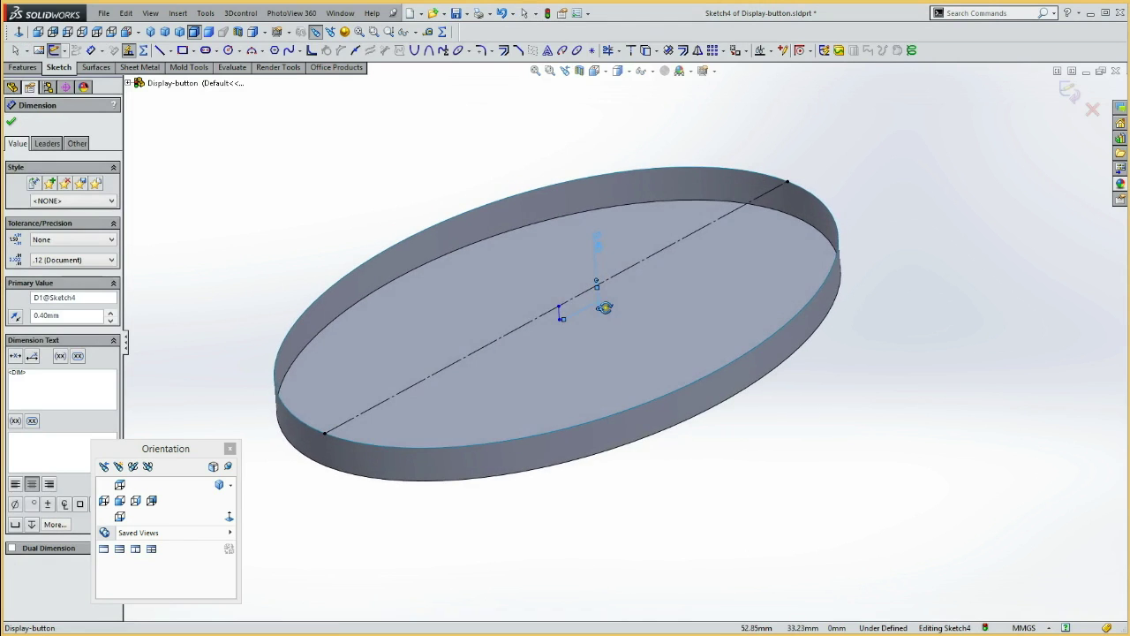
pyautogui.click(366, 209)
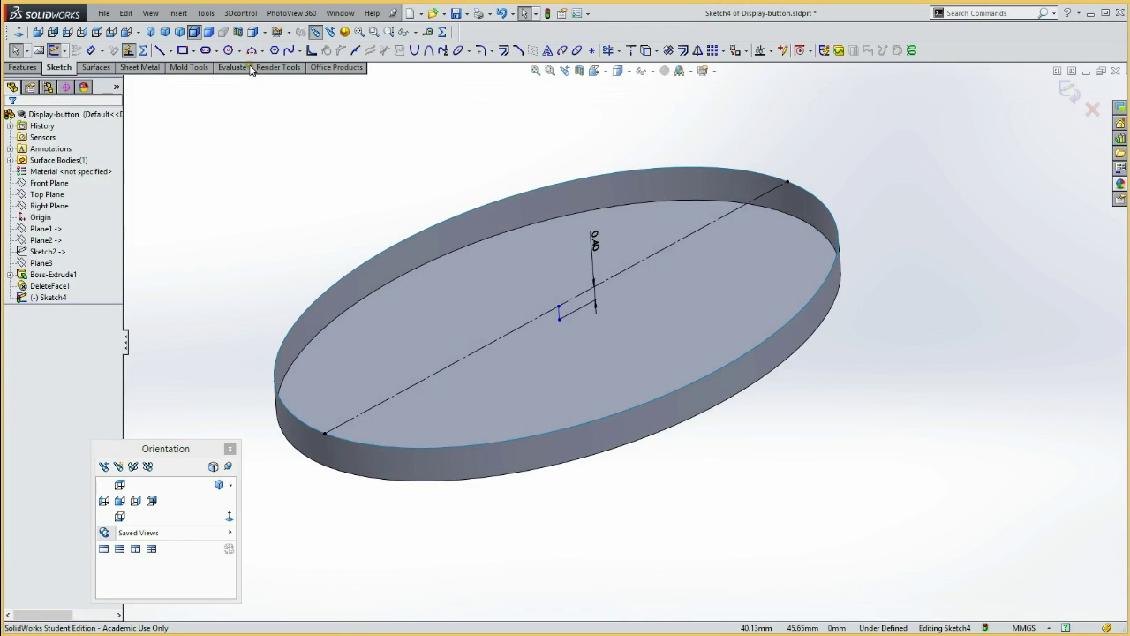
# - Make the vertical line's base point coincident with the construction line's midpoint
pyautogui.click(320, 433)
pyautogui.moveTo(558, 318); pyautogui.dragTo(517, 344)
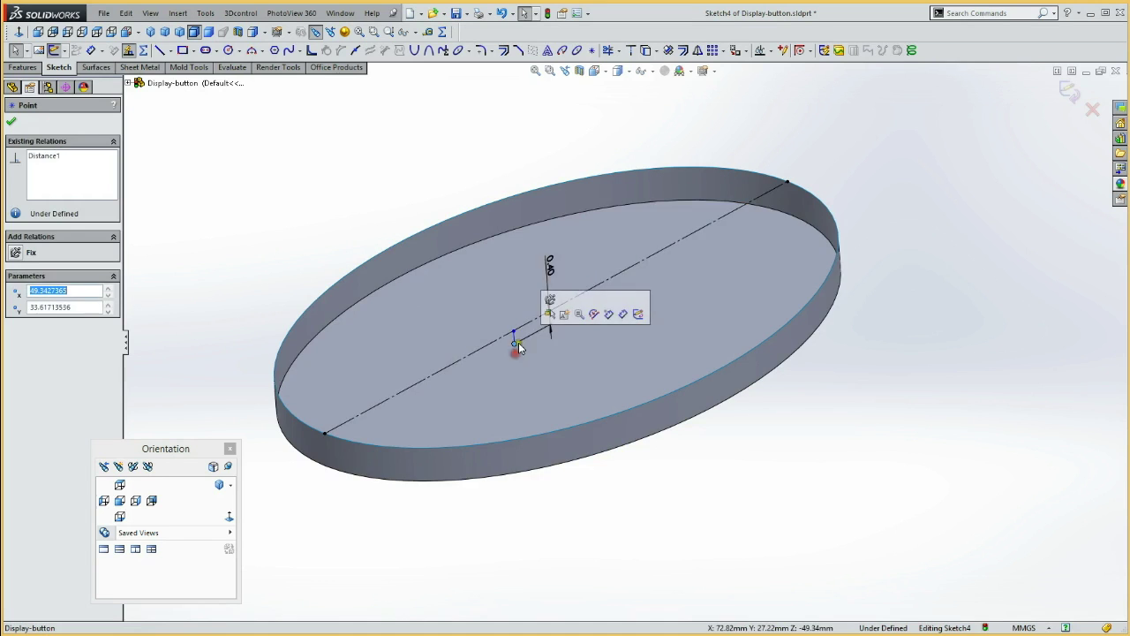
pyautogui.click(521, 327)
pyautogui.rightClick(521, 326)
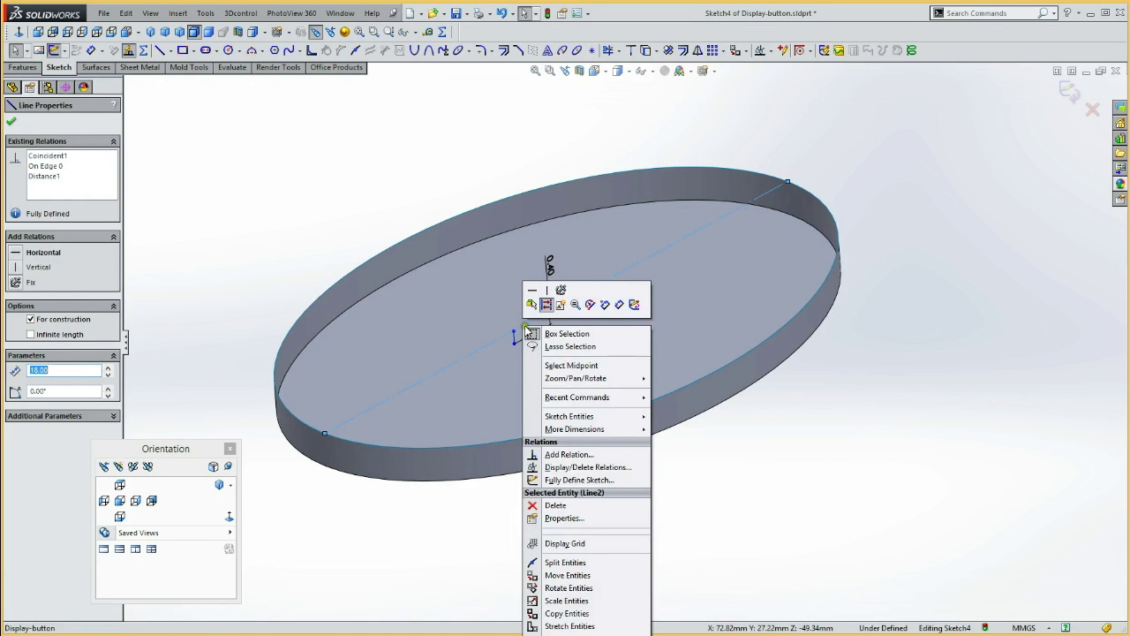
pyautogui.click(554, 366)
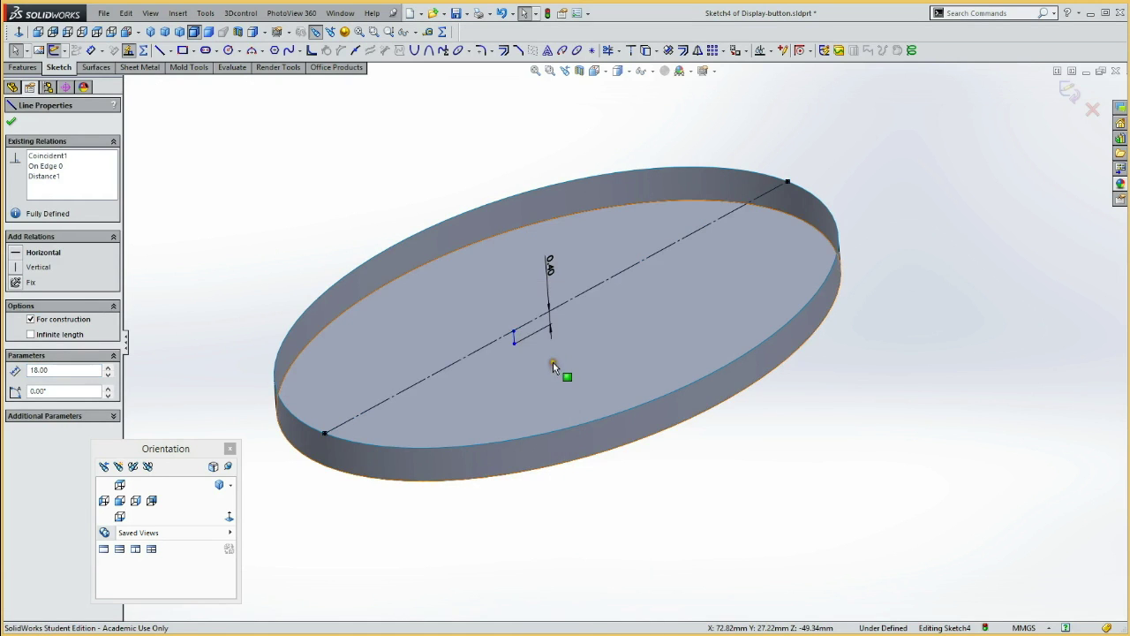
pyautogui.click(513, 331)
pyautogui.keyDown('ctrl'); pyautogui.click(513, 331); pyautogui.keyUp('ctrl')
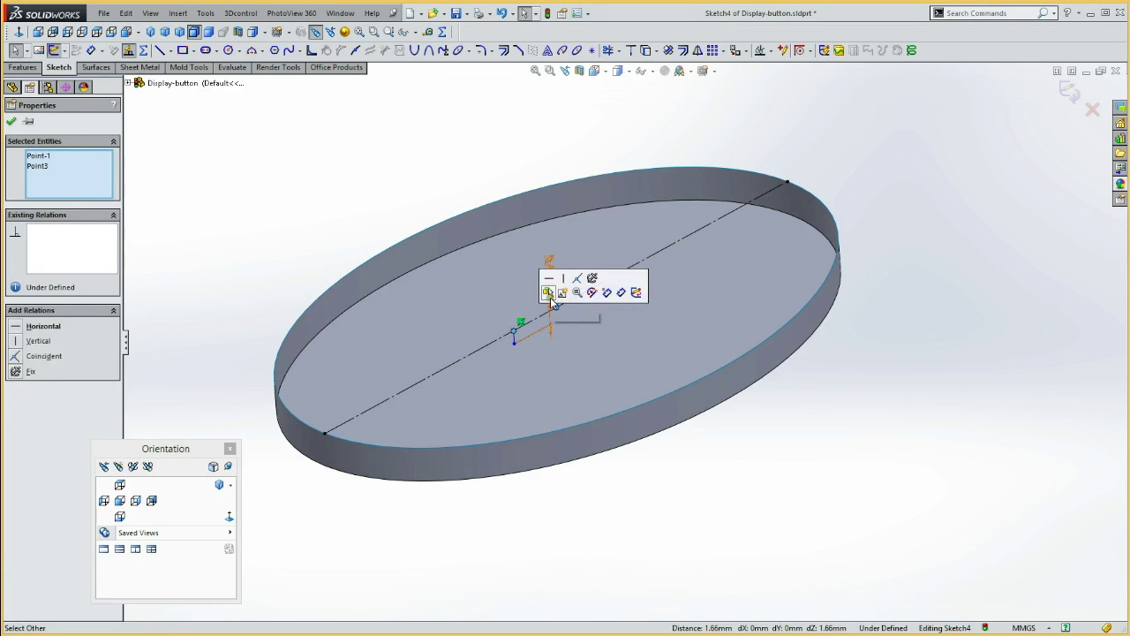
pyautogui.click(579, 280)
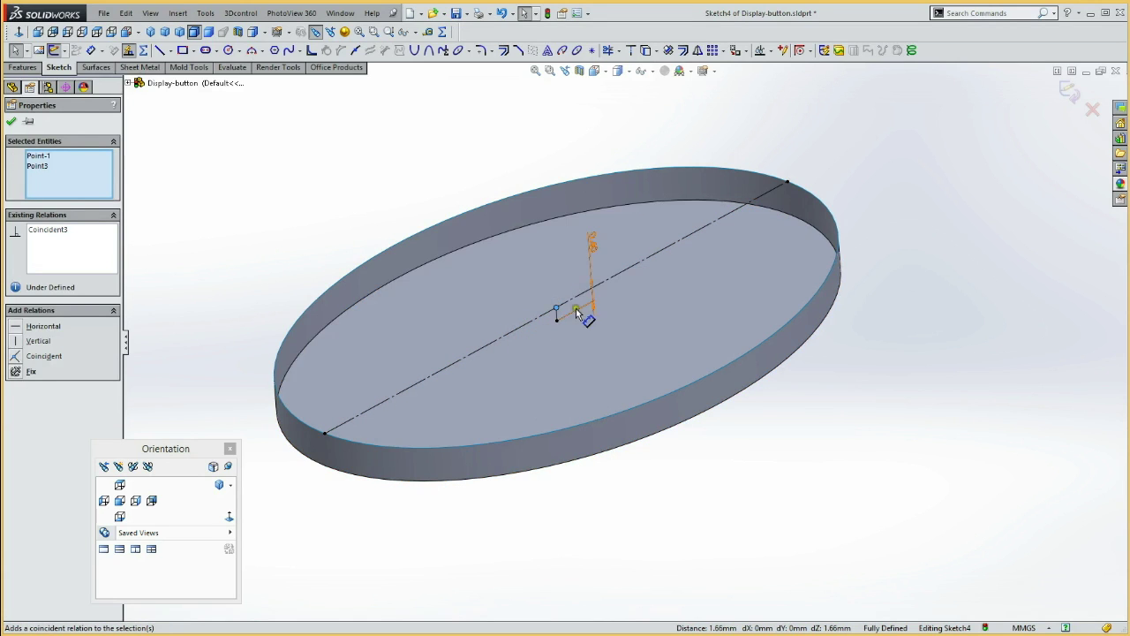
pyautogui.click(575, 256)
pyautogui.click(480, 144)
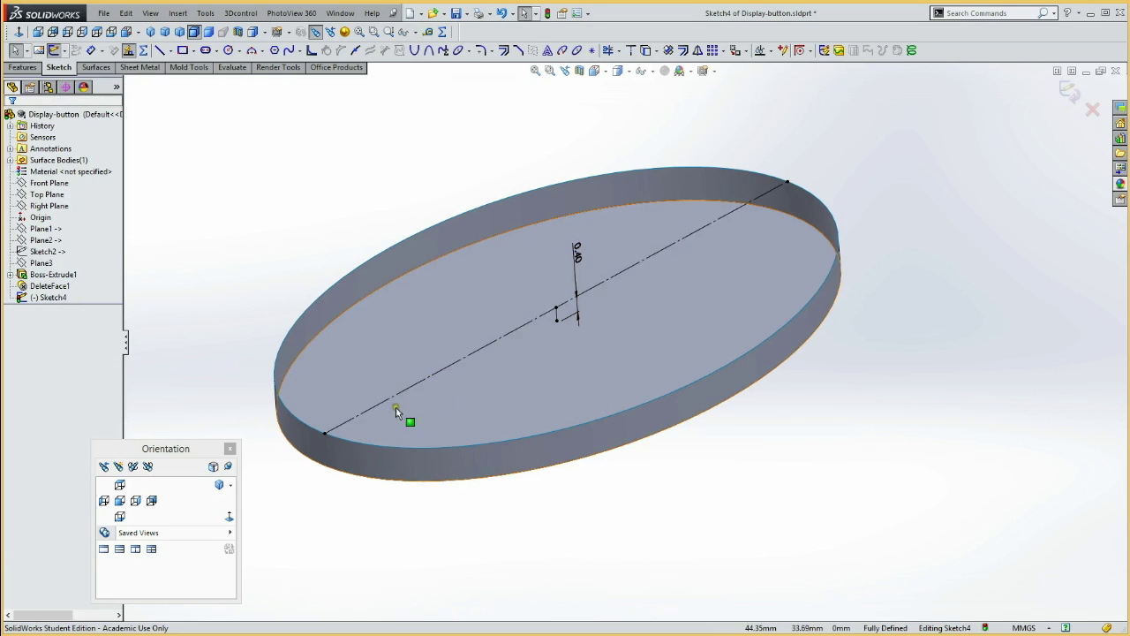
pyautogui.click(251, 53)
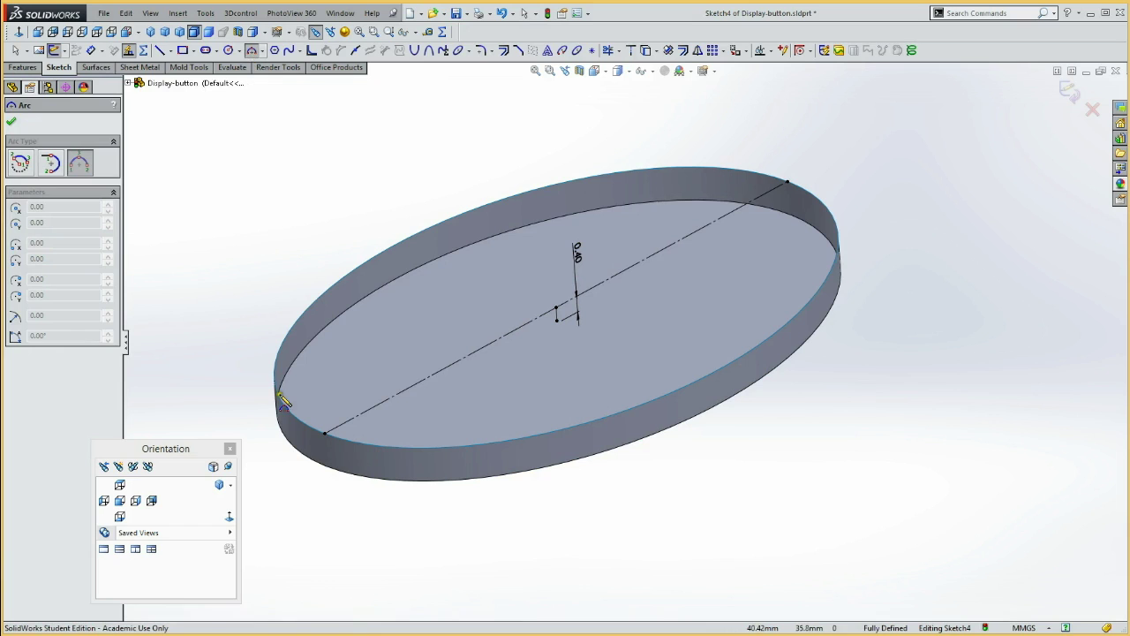
# - Draw a three-point arc between the diagonal's ends and make it pass through the short line's endpoint
pyautogui.click(325, 434)
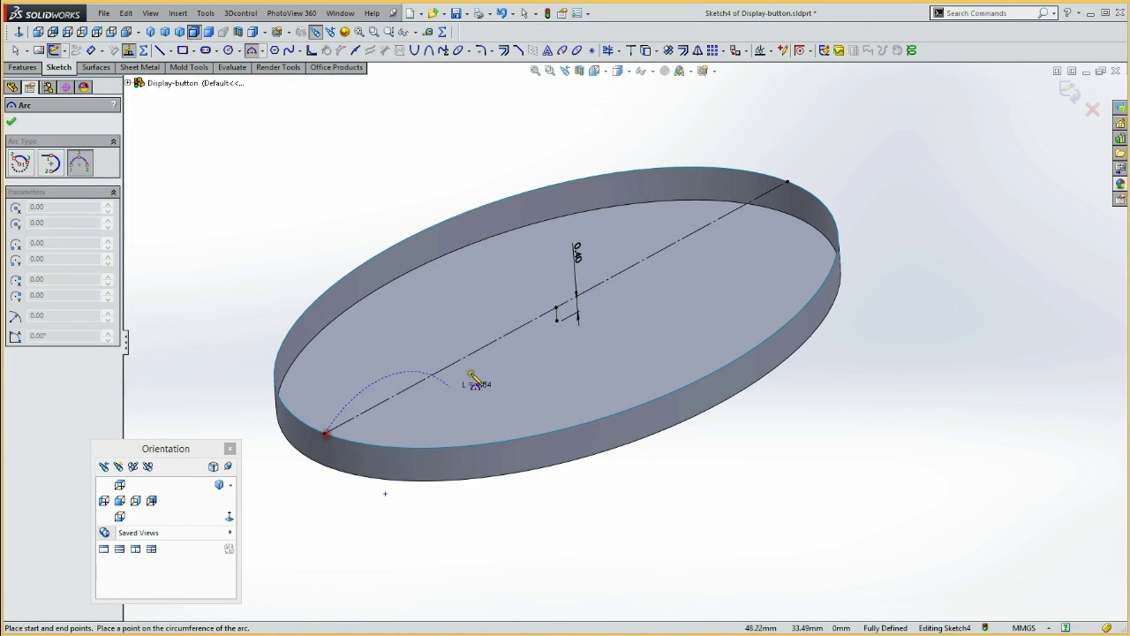
pyautogui.click(786, 183)
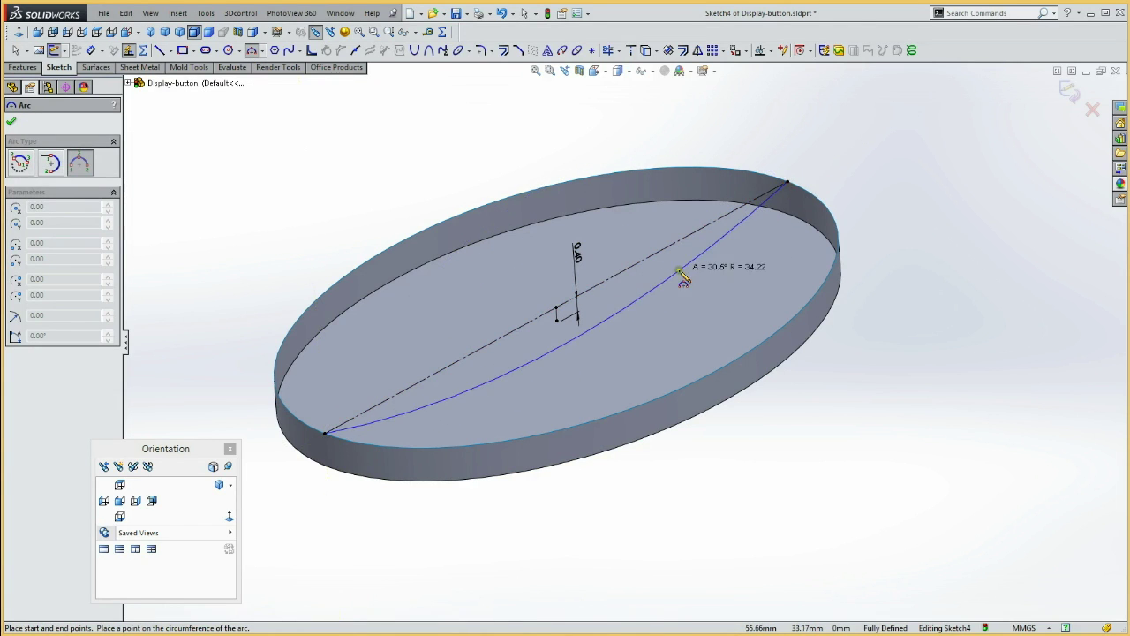
pyautogui.click(660, 285)
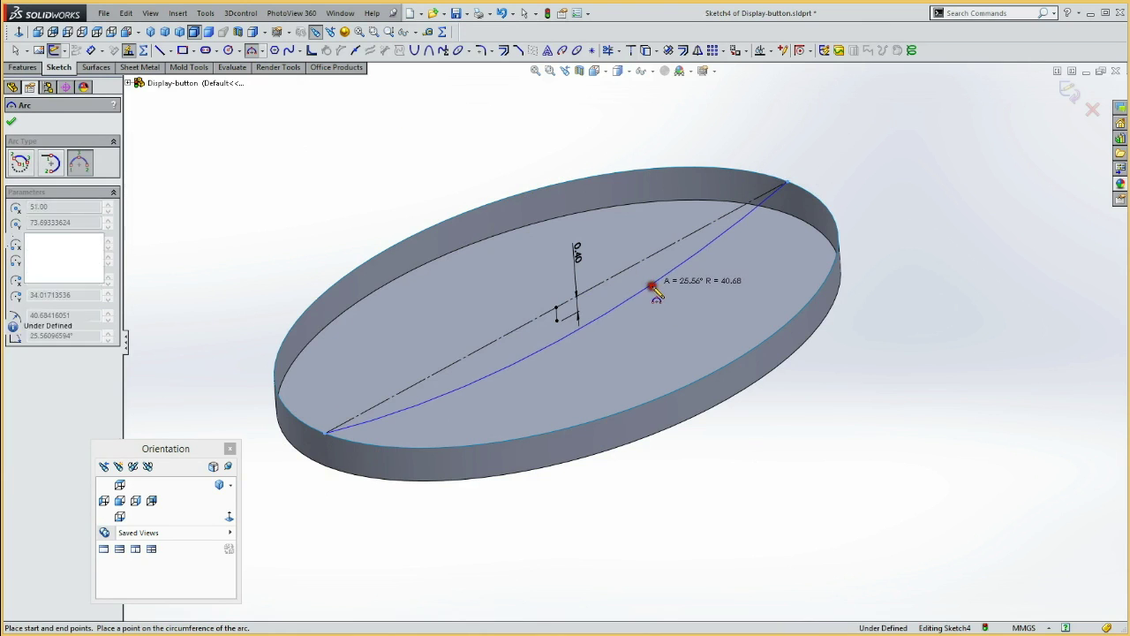
pyautogui.press('Escape')
pyautogui.click(555, 321)
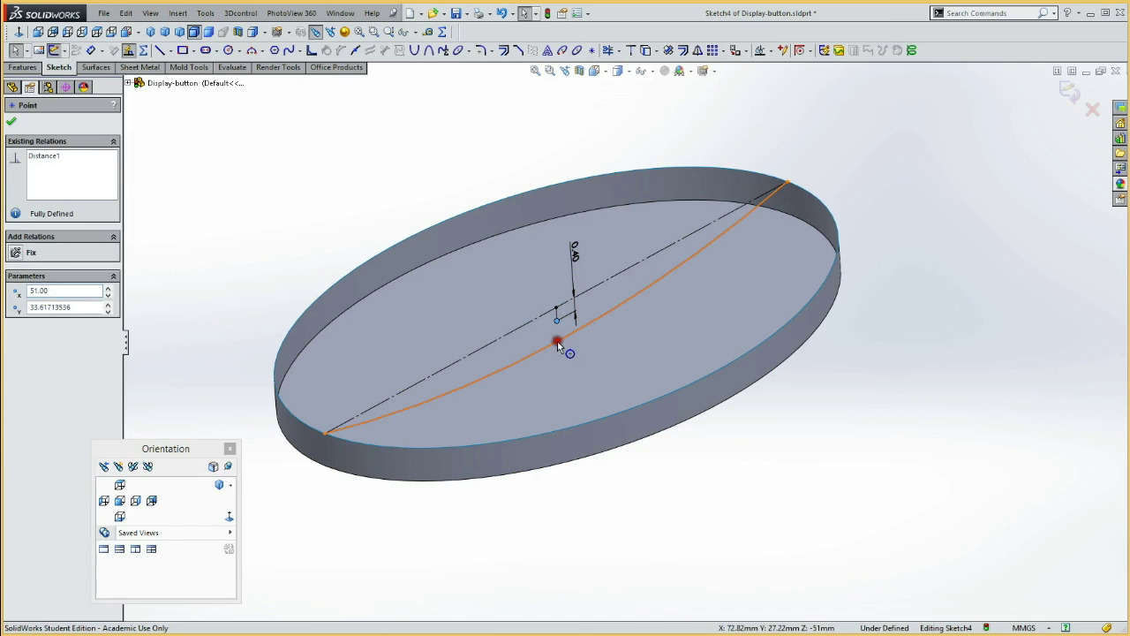
pyautogui.keyDown('ctrl'); pyautogui.click(557, 342); pyautogui.keyUp('ctrl')
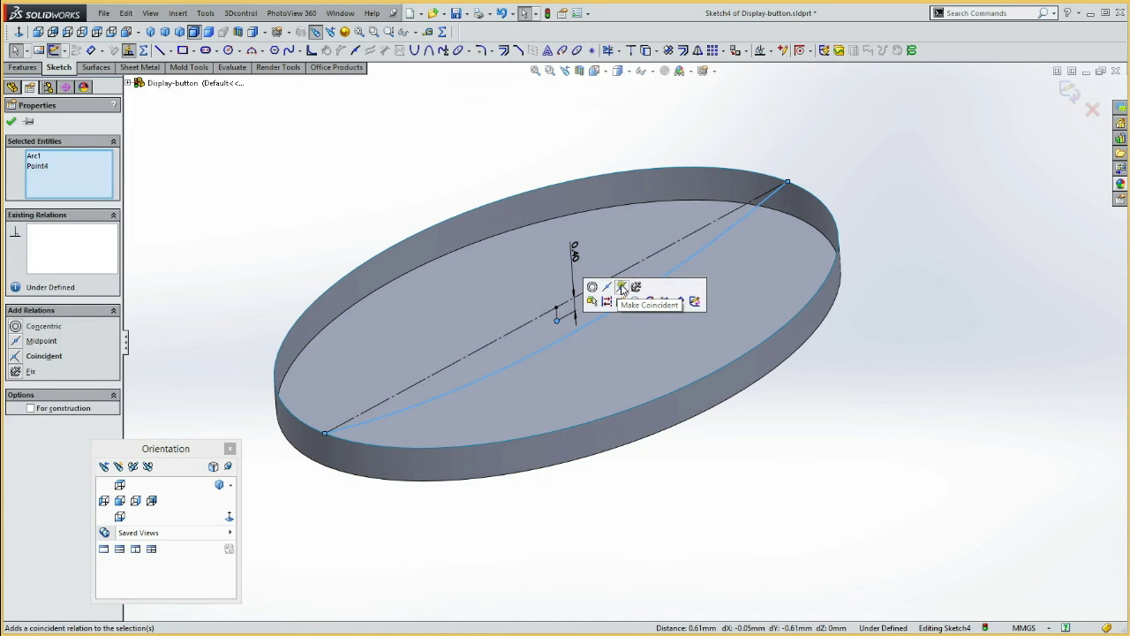
pyautogui.click(622, 287)
pyautogui.click(430, 148)
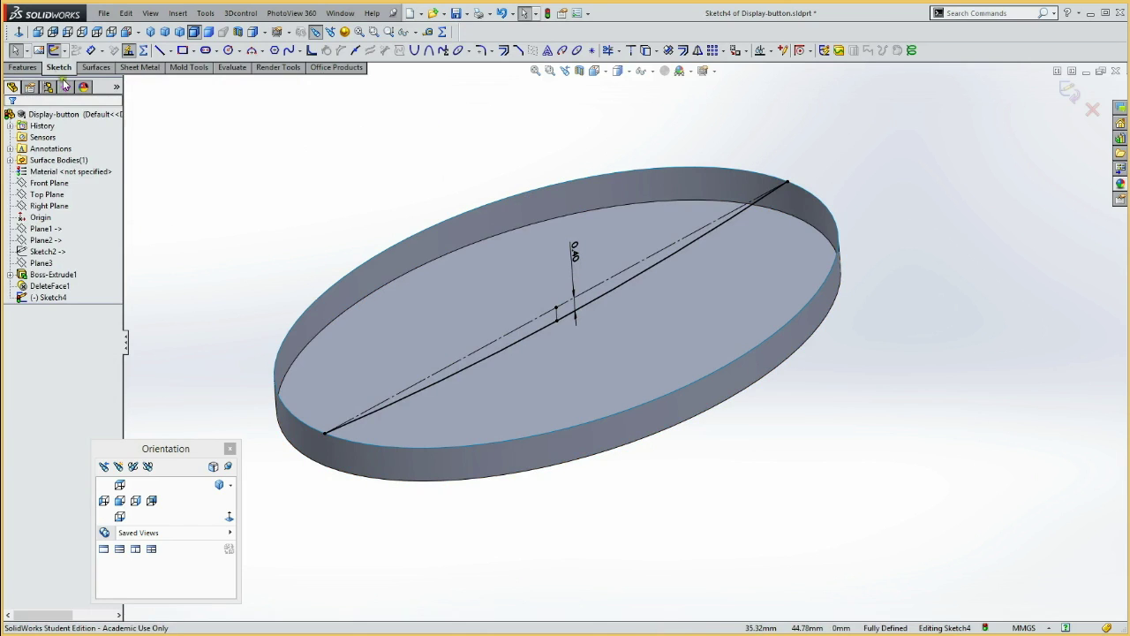
# - Create a Filled Surface across the disc's top rim, using Sketch4's arc as a constraint curve
pyautogui.click(54, 52)
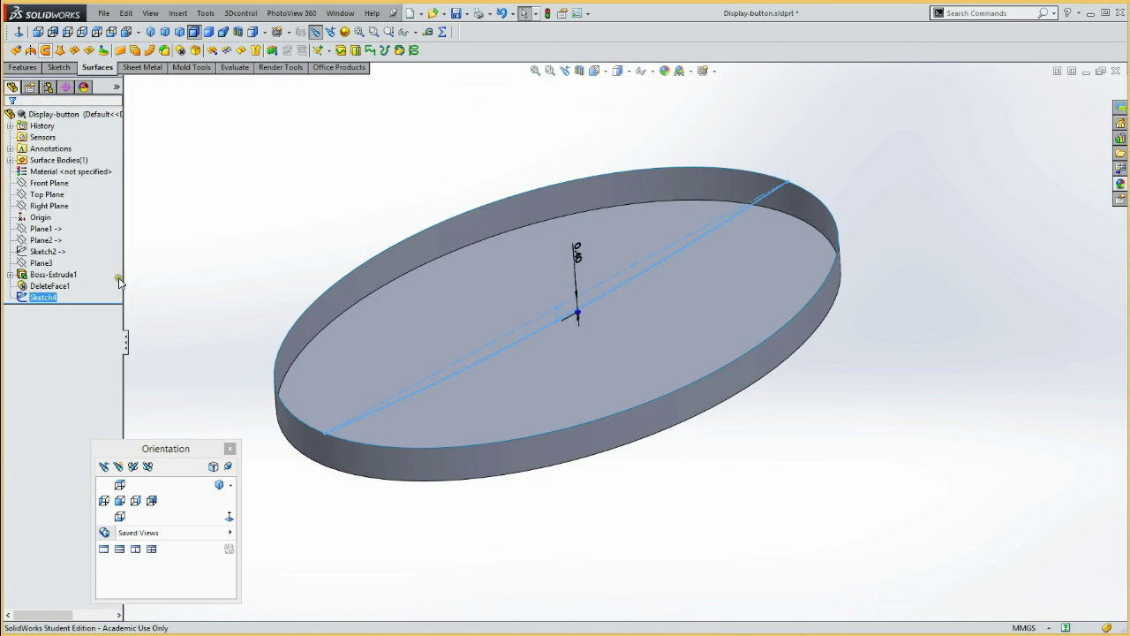
pyautogui.click(312, 304)
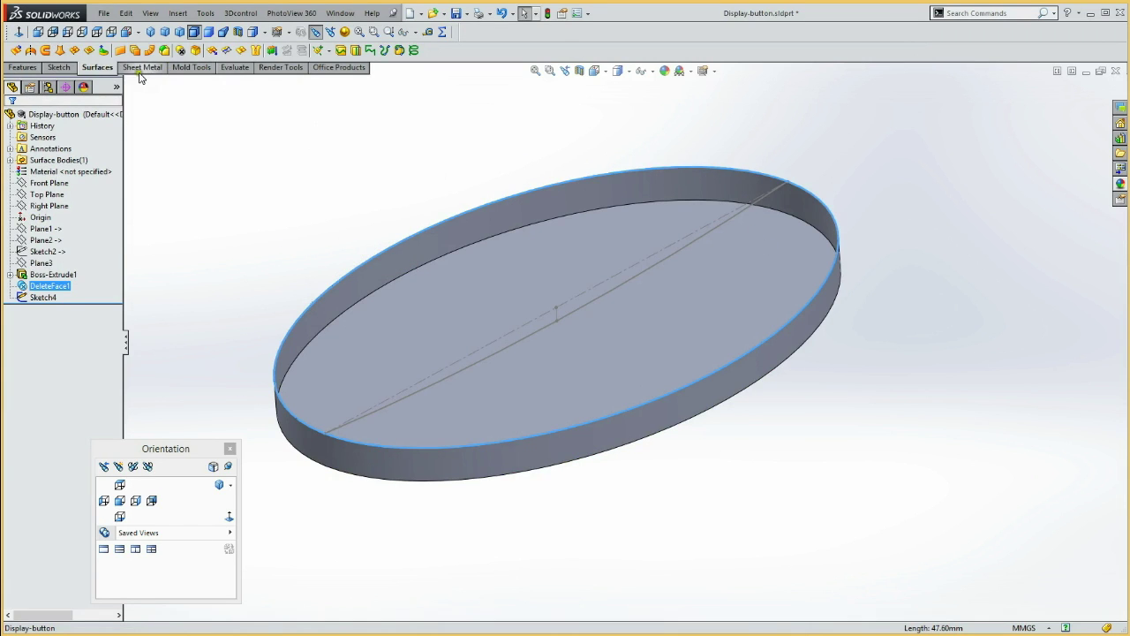
pyautogui.click(90, 51)
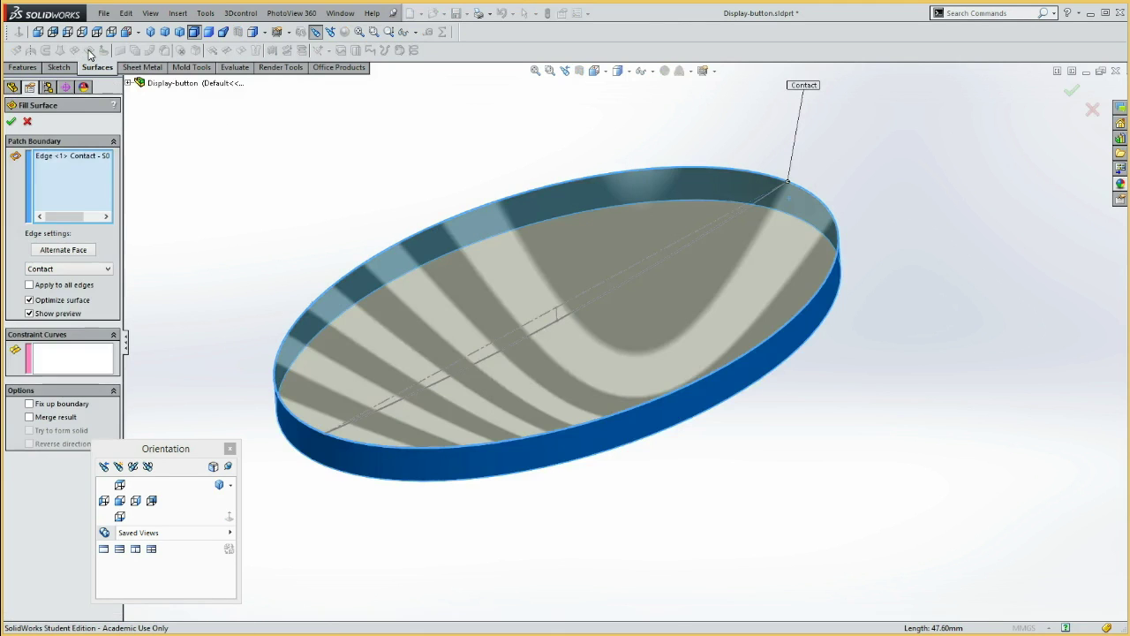
pyautogui.click(54, 355)
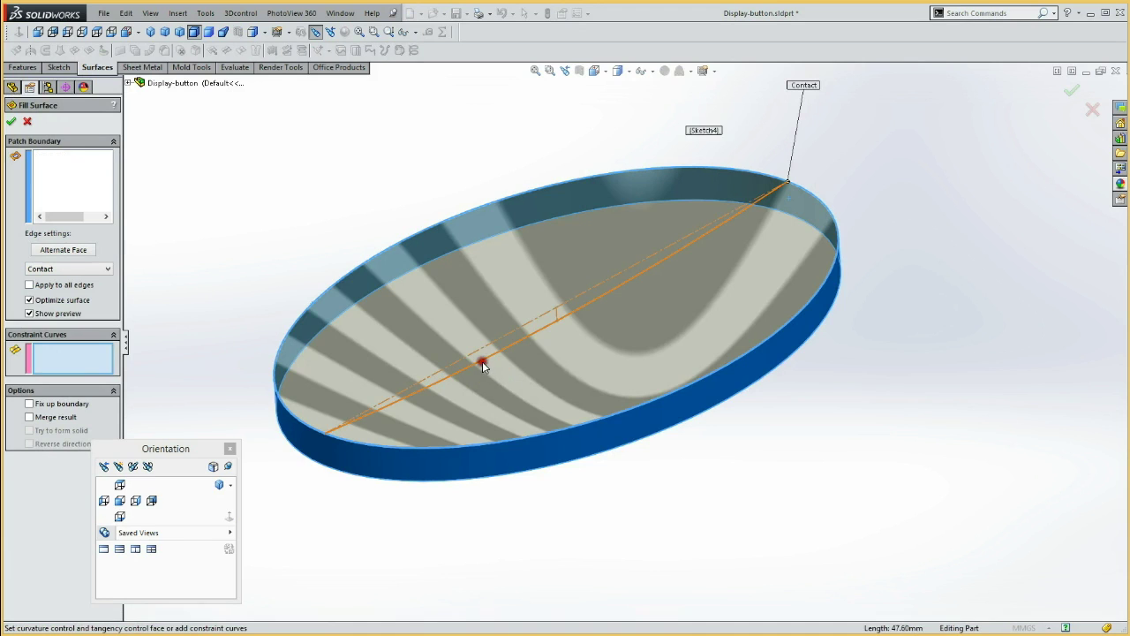
pyautogui.click(482, 361)
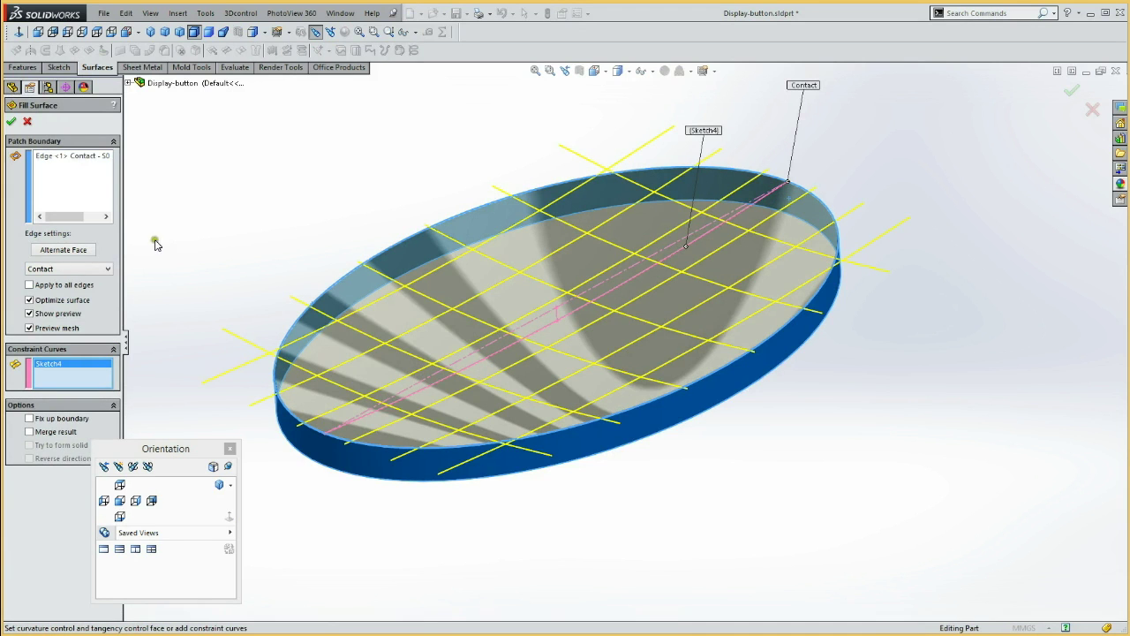
pyautogui.click(11, 123)
pyautogui.moveTo(248, 239)
pyautogui.mouseDown(button='middle')
pyautogui.moveTo(285, 194)
pyautogui.moveTo(368, 214)
pyautogui.moveTo(280, 237)
pyautogui.moveTo(291, 306)
pyautogui.moveTo(268, 244)
pyautogui.moveTo(239, 260)
pyautogui.mouseUp(button='middle')
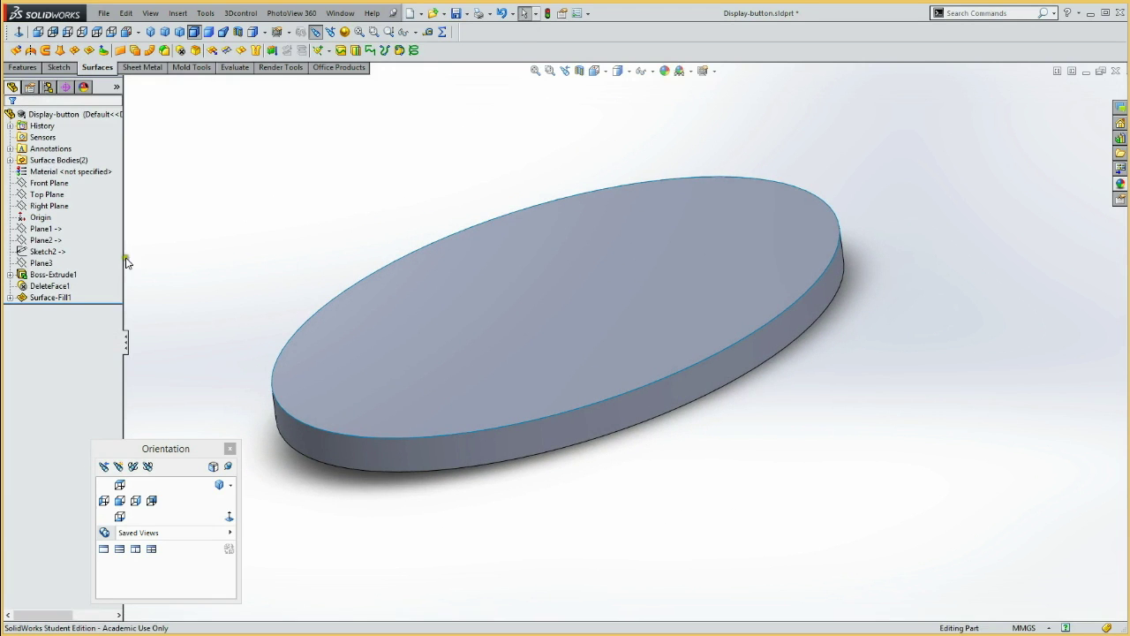
# - Knit DeleteFace1 and Surface-Fill1 into one solid body with Try to form solid
pyautogui.click(8, 160)
pyautogui.click(60, 171)
pyautogui.keyDown('ctrl'); pyautogui.click(53, 183); pyautogui.keyUp('ctrl')
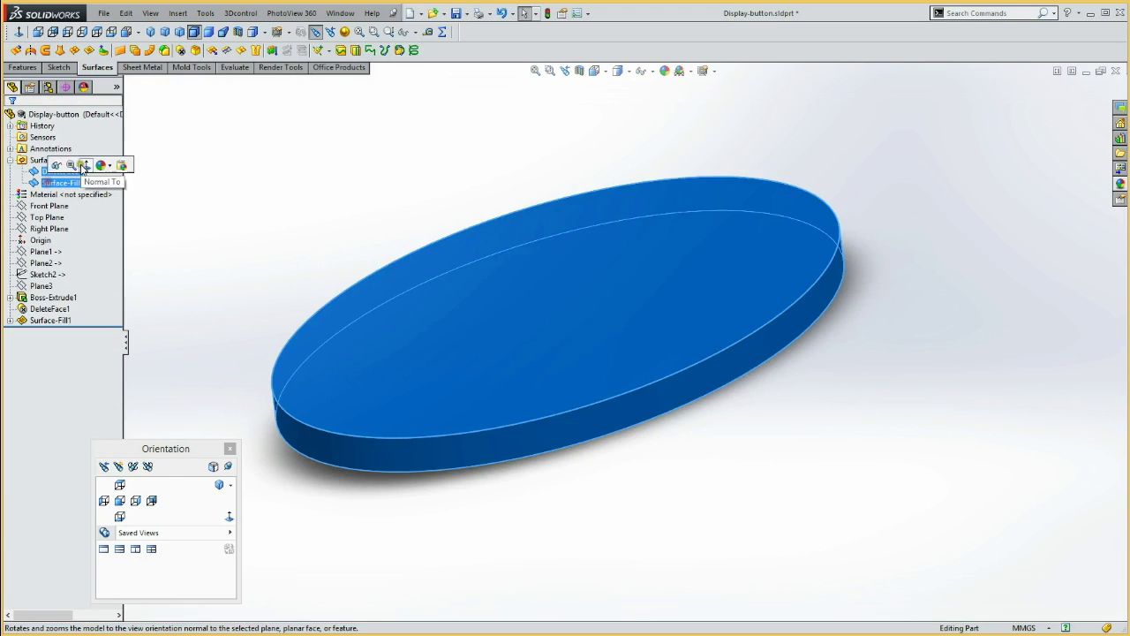
pyautogui.click(256, 50)
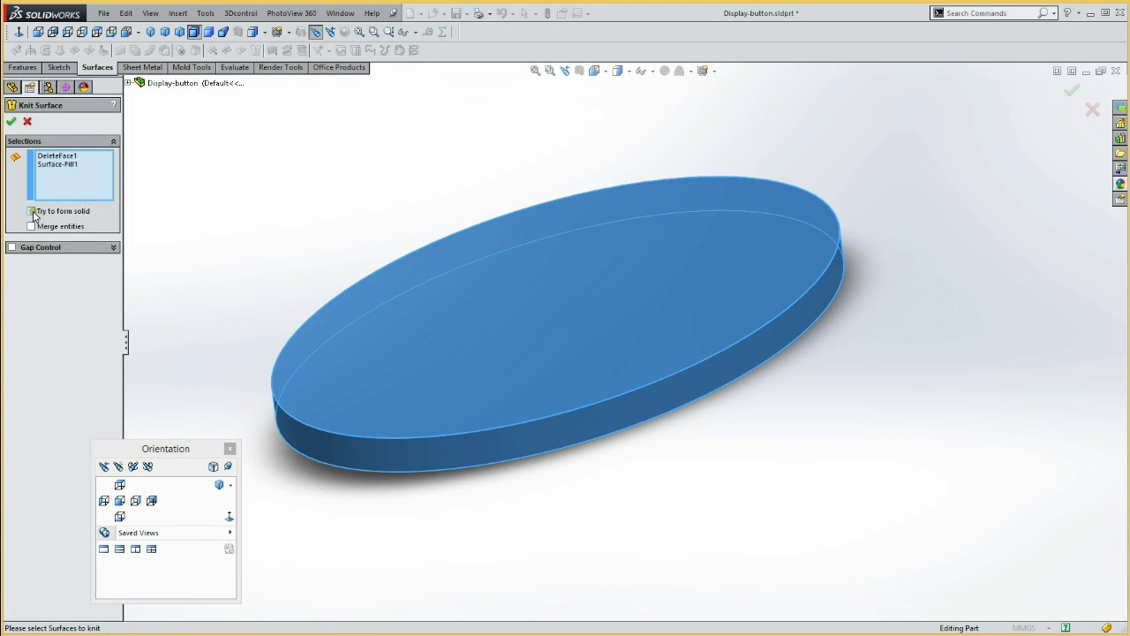
pyautogui.click(10, 123)
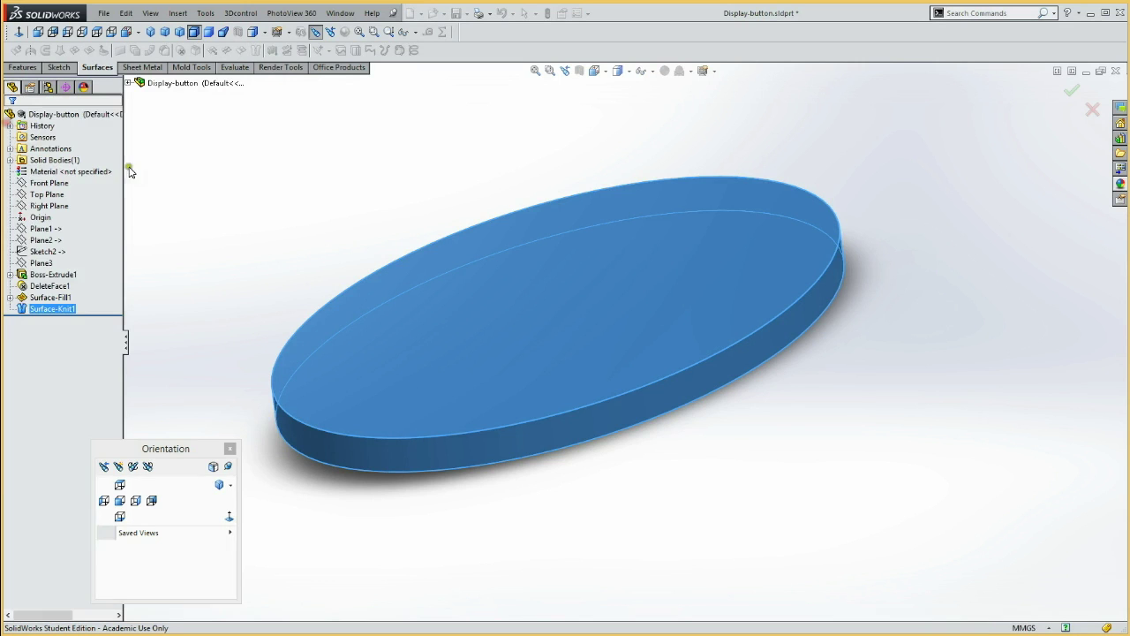
# - Fillet the disc's top rim edge with a 0.40 mm radius
pyautogui.click(364, 435)
pyautogui.click(165, 50)
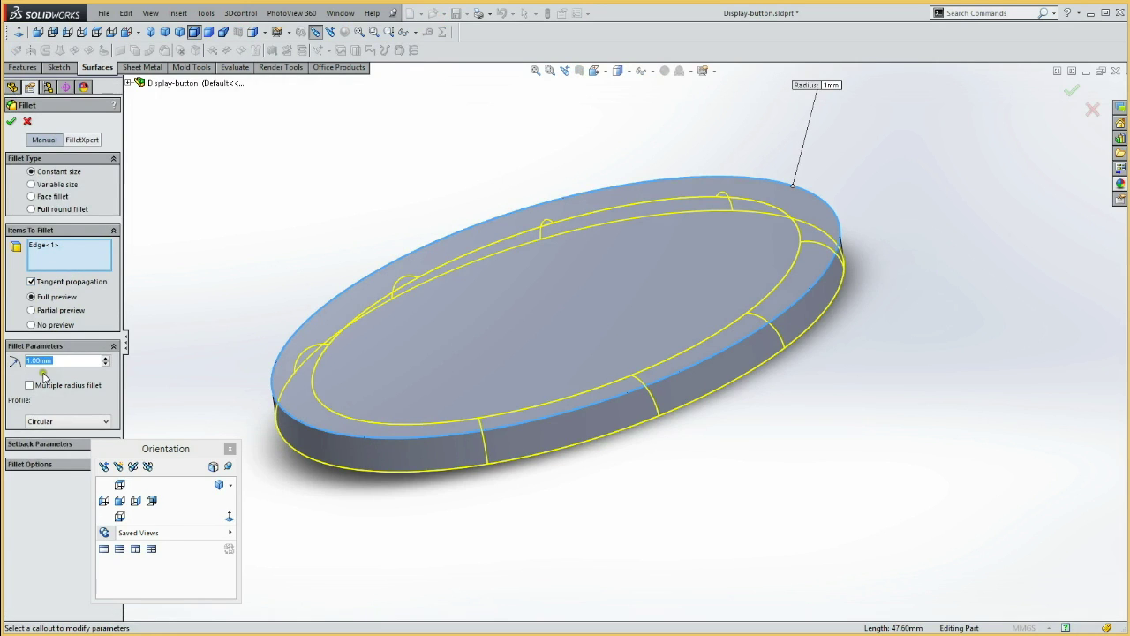
pyautogui.press('BackSpace')
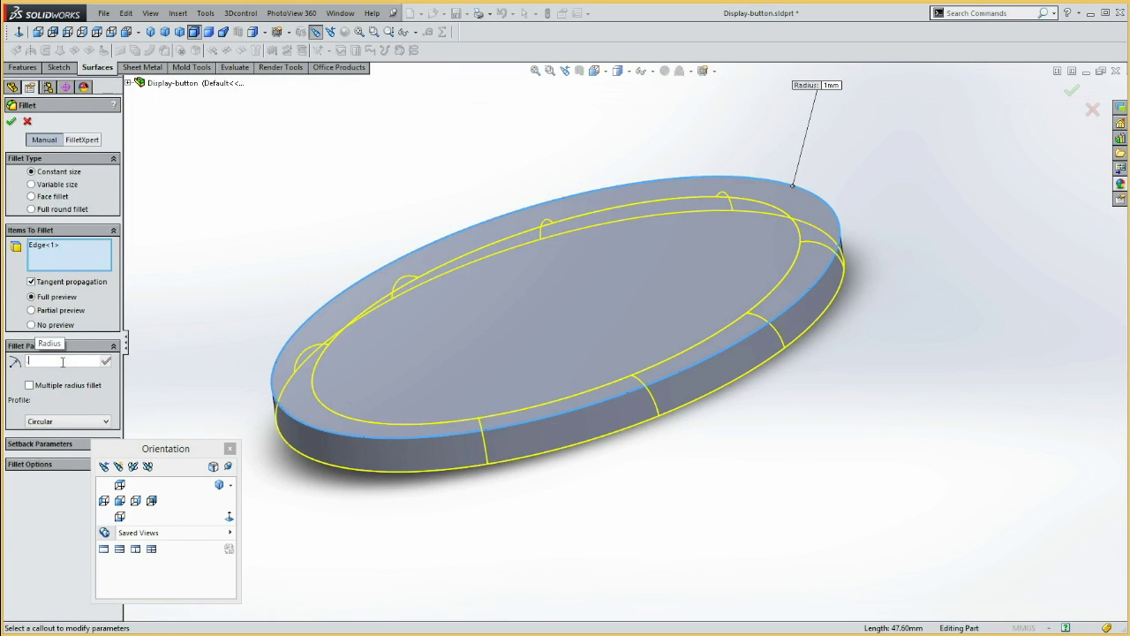
pyautogui.write('4')
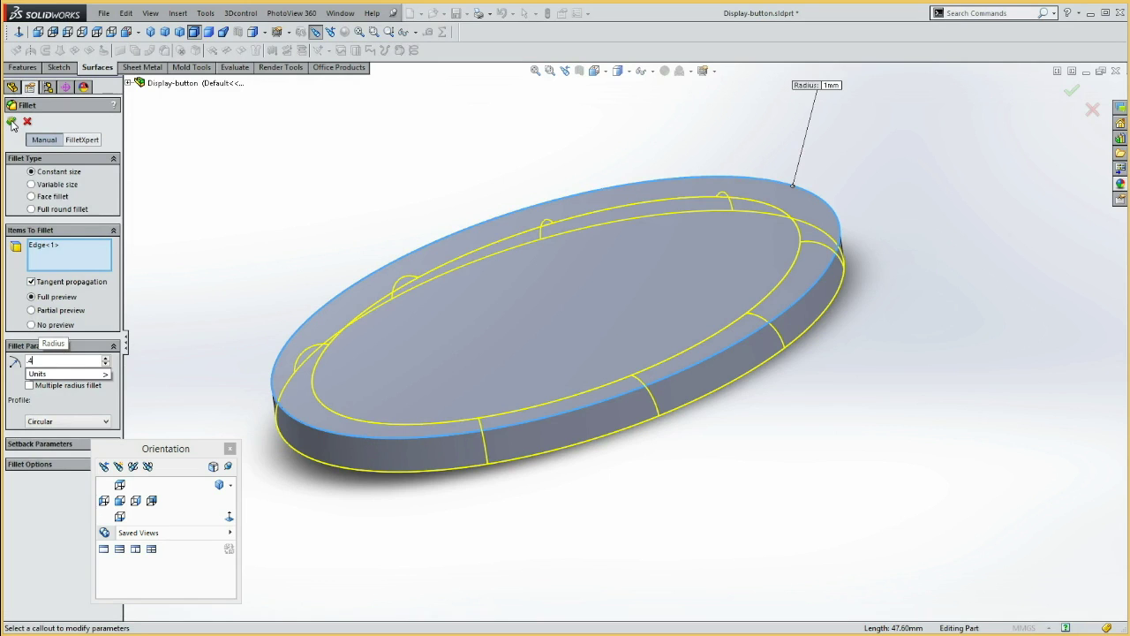
pyautogui.press('Return')
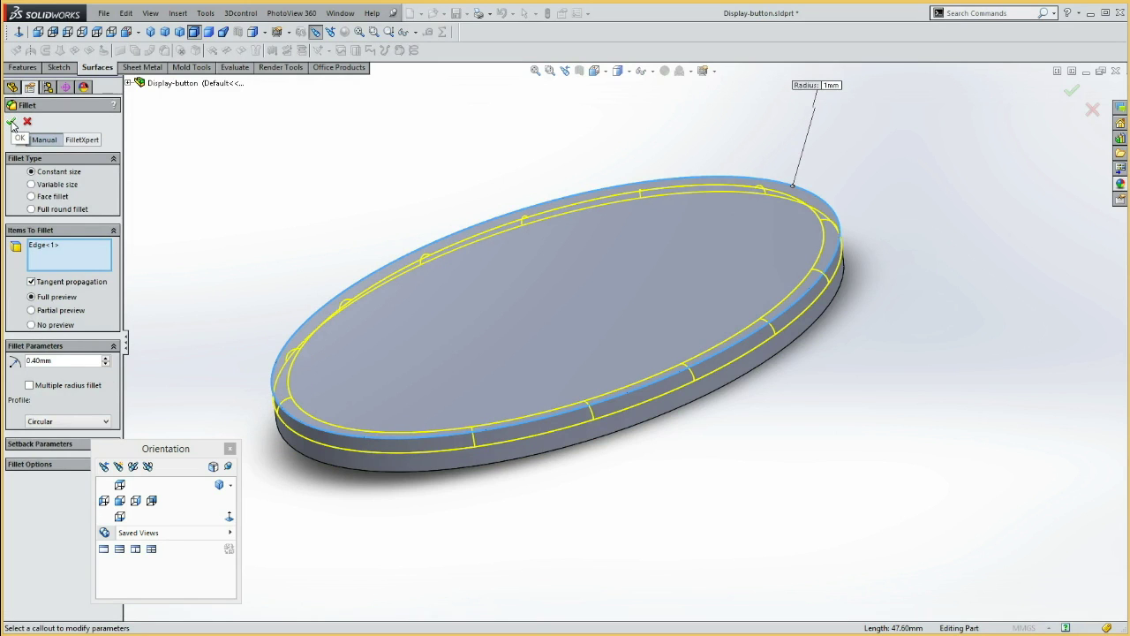
pyautogui.click(12, 123)
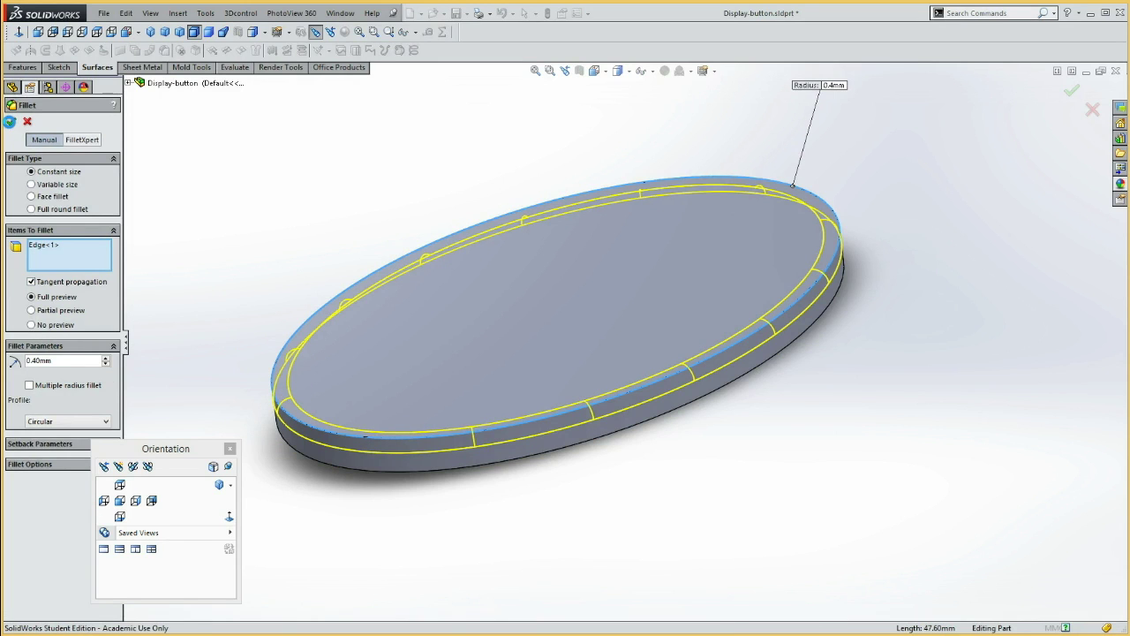
pyautogui.moveTo(218, 191)
pyautogui.mouseDown(button='middle')
pyautogui.moveTo(279, 194)
pyautogui.moveTo(252, 156)
pyautogui.moveTo(217, 174)
pyautogui.mouseUp(button='middle')
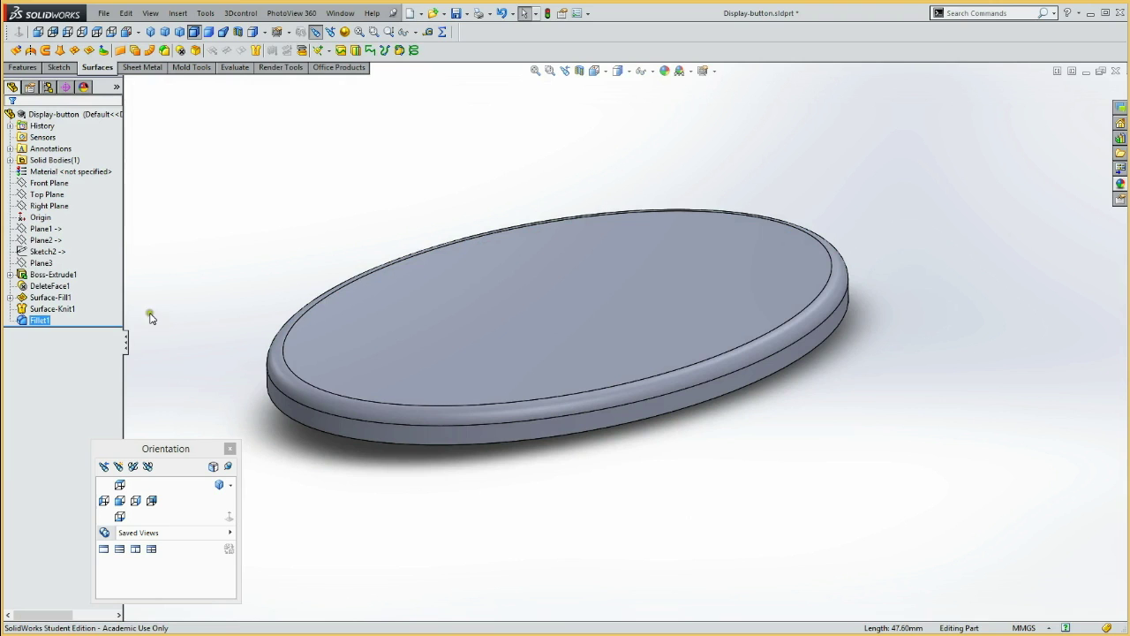
# - Switch to Top view, show Sketch2 and open it for editing
pyautogui.click(120, 484)
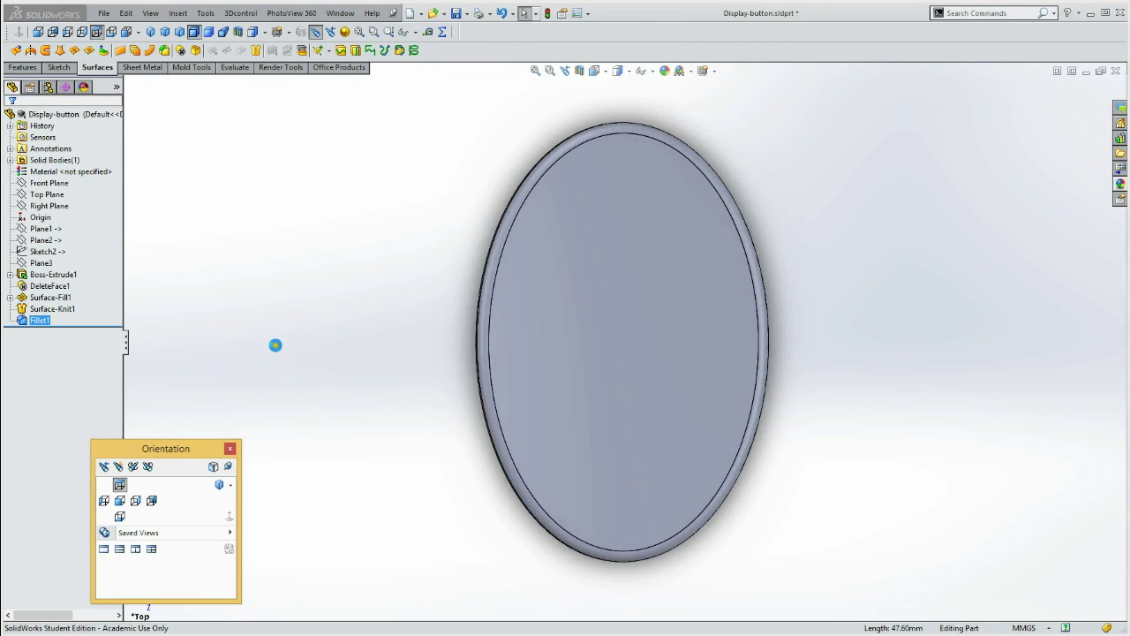
pyautogui.scroll(5, 353, 327)
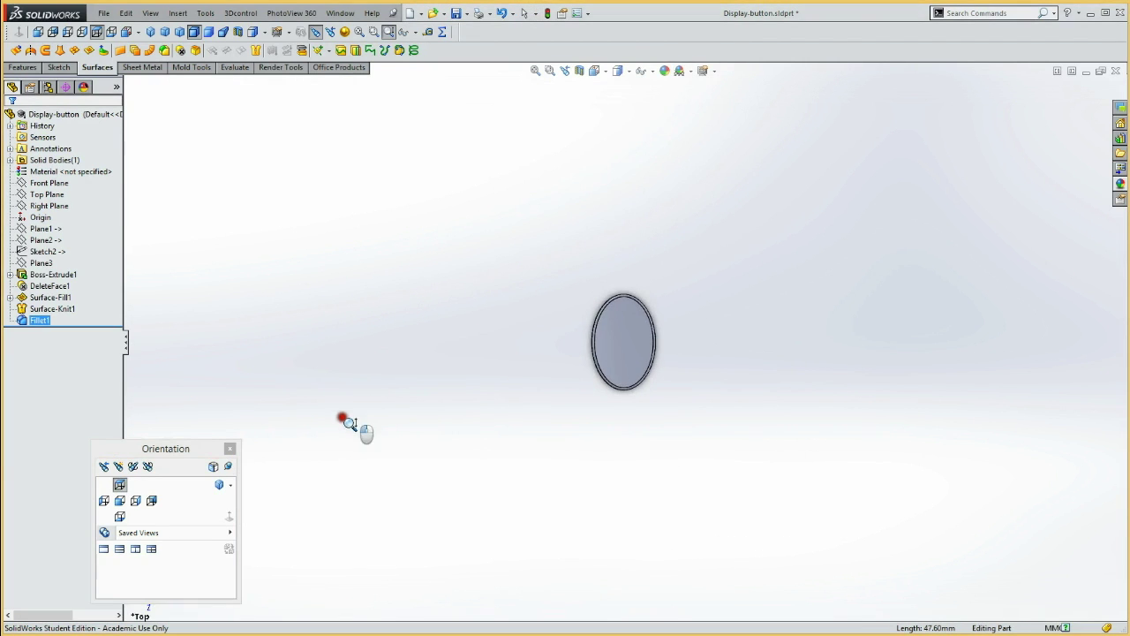
pyautogui.click(41, 252)
pyautogui.click(92, 228)
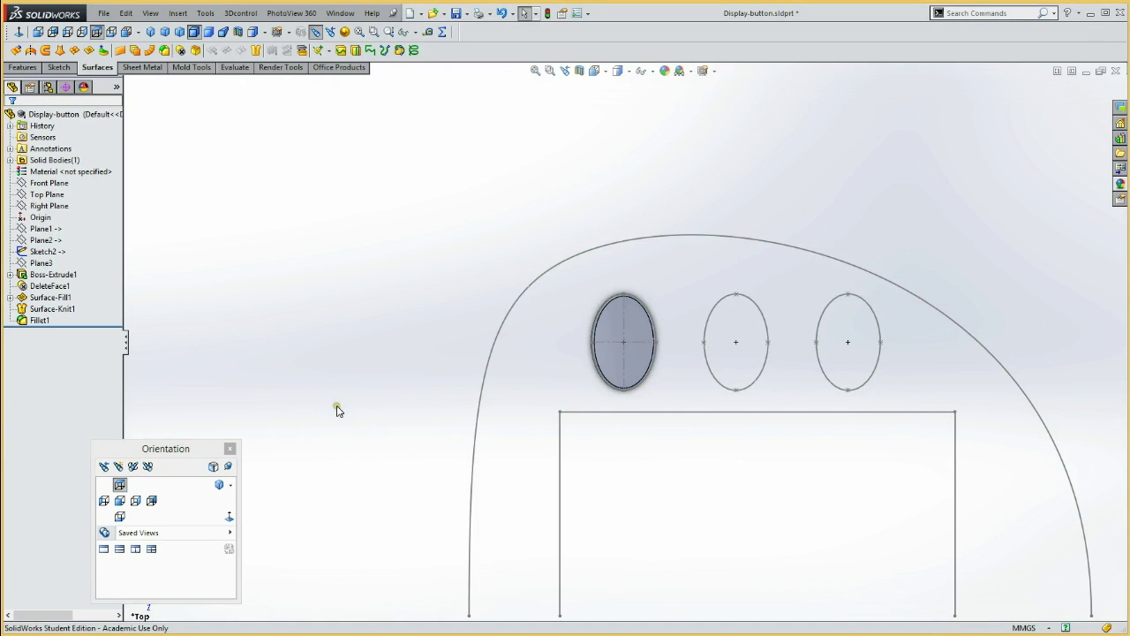
pyautogui.click(40, 251)
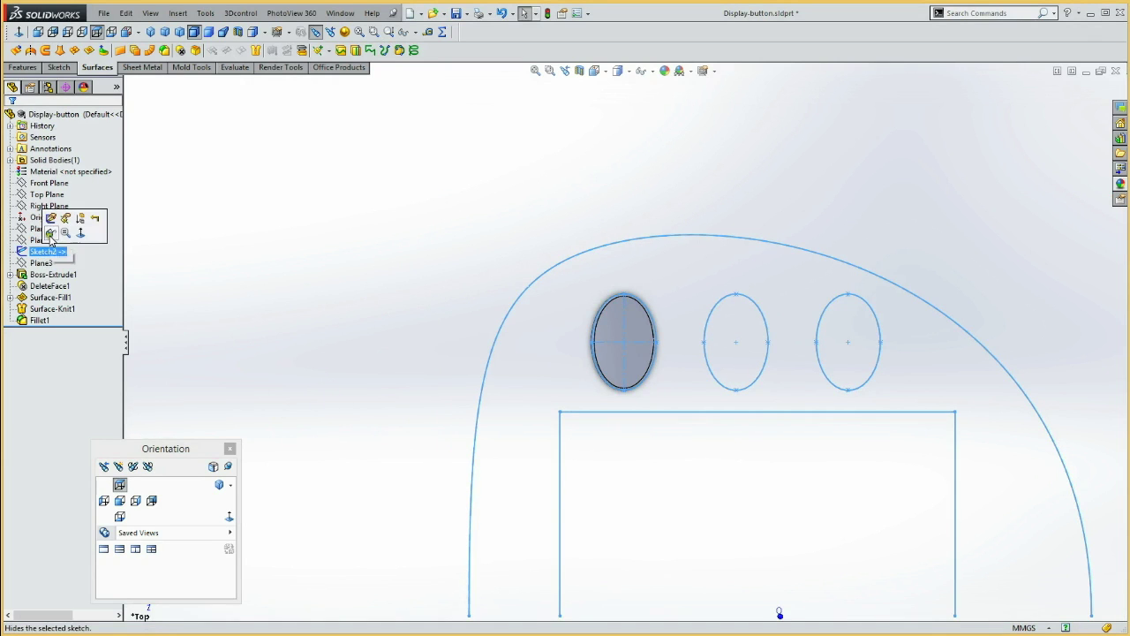
pyautogui.click(50, 219)
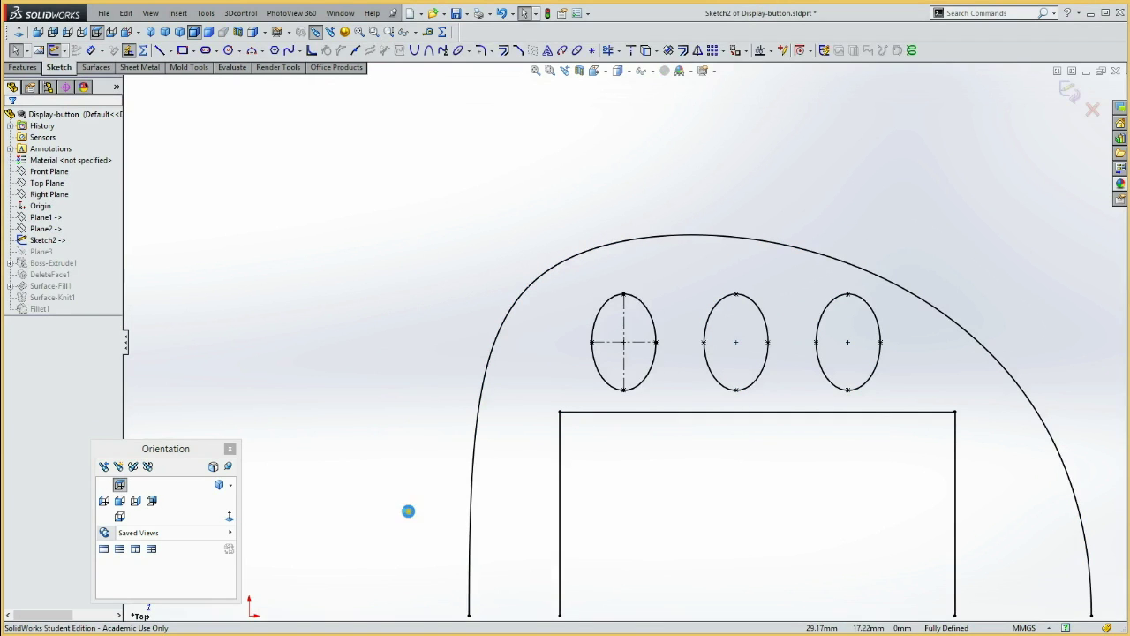
# - Draw a horizontal centerline from the origin past the outline's right edge and exit Sketch2
pyautogui.keyDown('ctrl'); pyautogui.moveTo(420, 501); pyautogui.dragTo(371, 308, button='middle'); pyautogui.keyUp('ctrl')
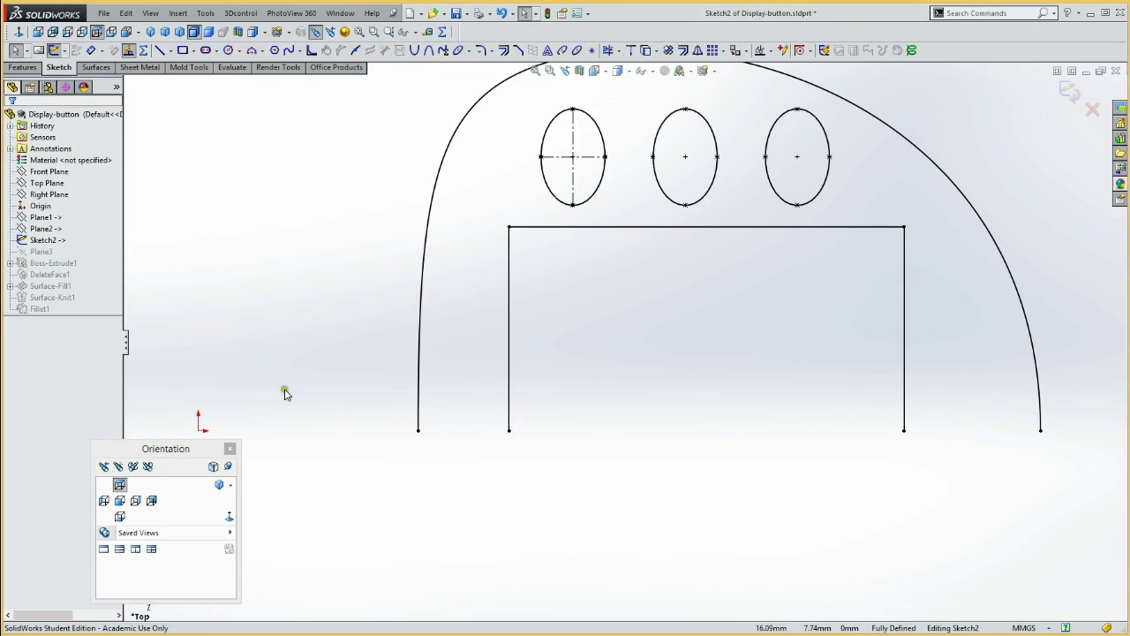
pyautogui.press('l')
pyautogui.click(201, 431)
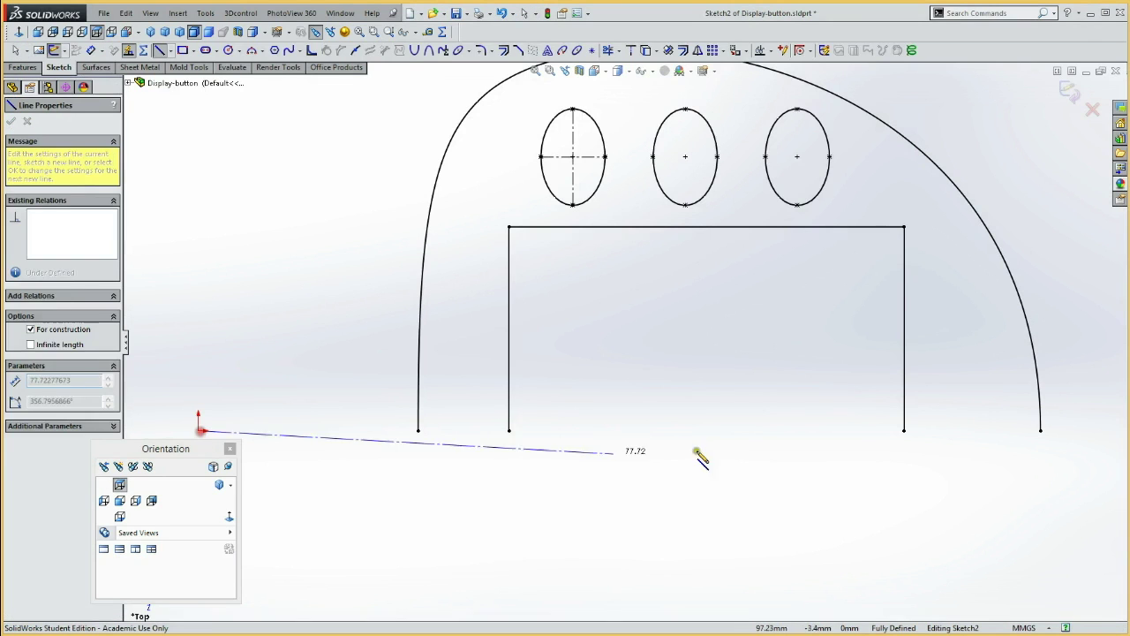
pyautogui.doubleClick(1067, 430)
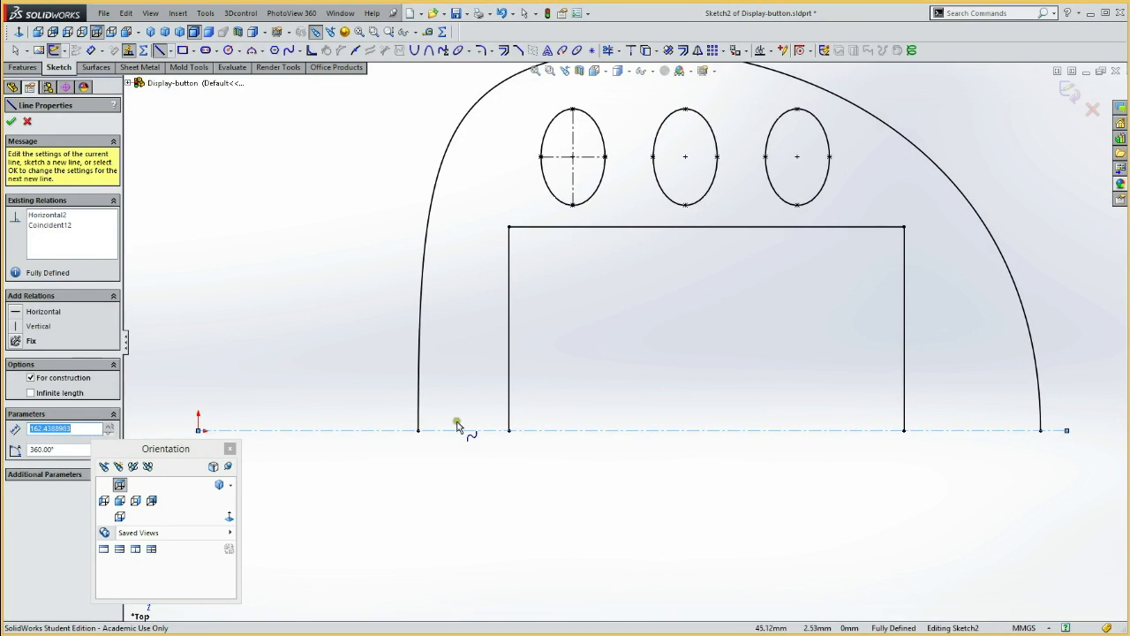
pyautogui.press('Escape')
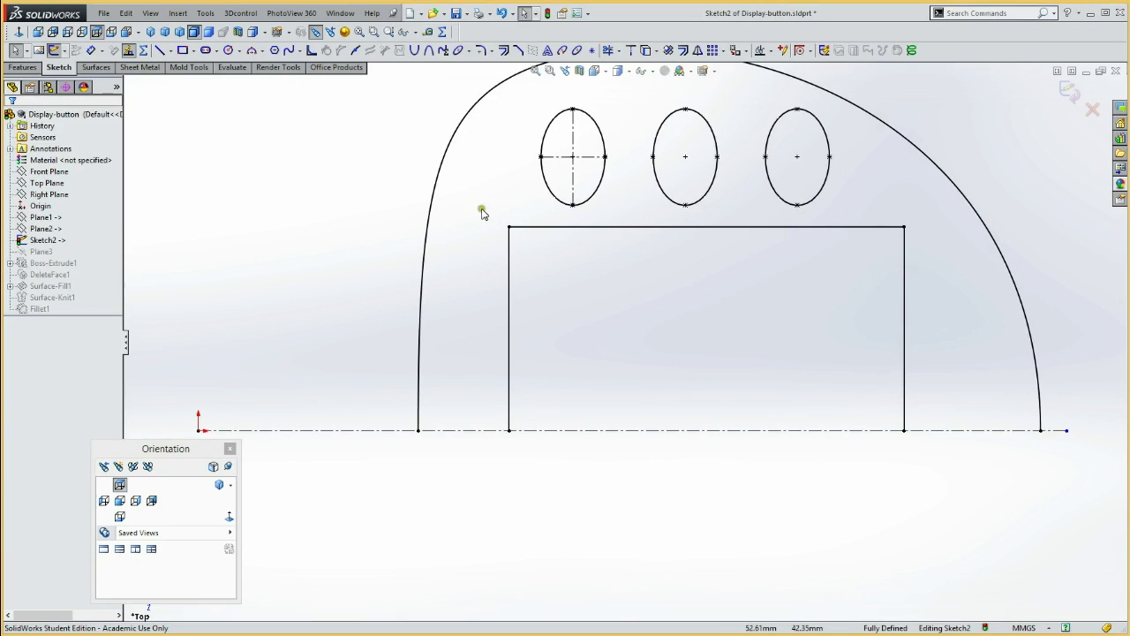
pyautogui.click(54, 50)
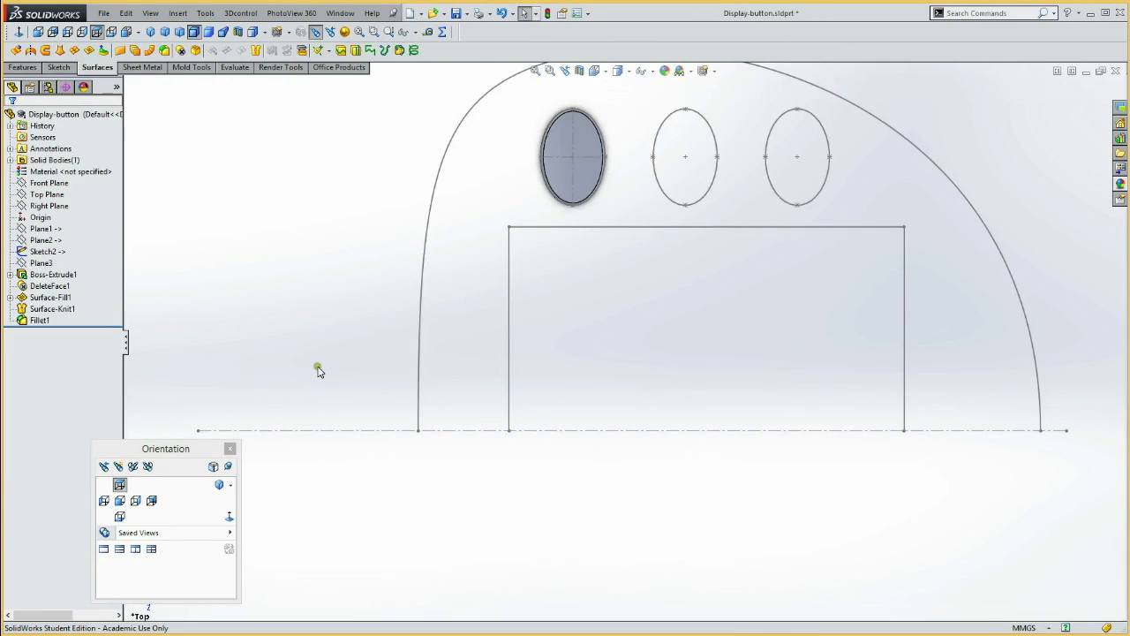
# - Orbit the part to an oblique view and select the Front Plane as the mirror plane
pyautogui.click(50, 184)
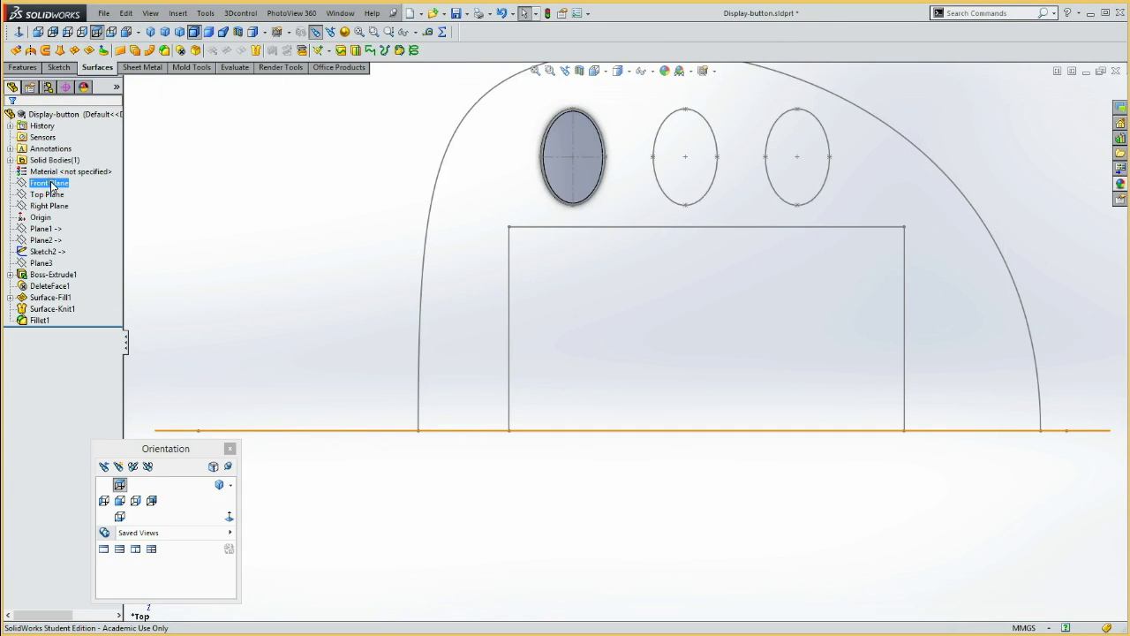
pyautogui.click(270, 309)
pyautogui.moveTo(270, 309)
pyautogui.mouseDown(button='middle')
pyautogui.moveTo(300, 273)
pyautogui.moveTo(280, 184)
pyautogui.moveTo(234, 191)
pyautogui.mouseUp(button='middle')
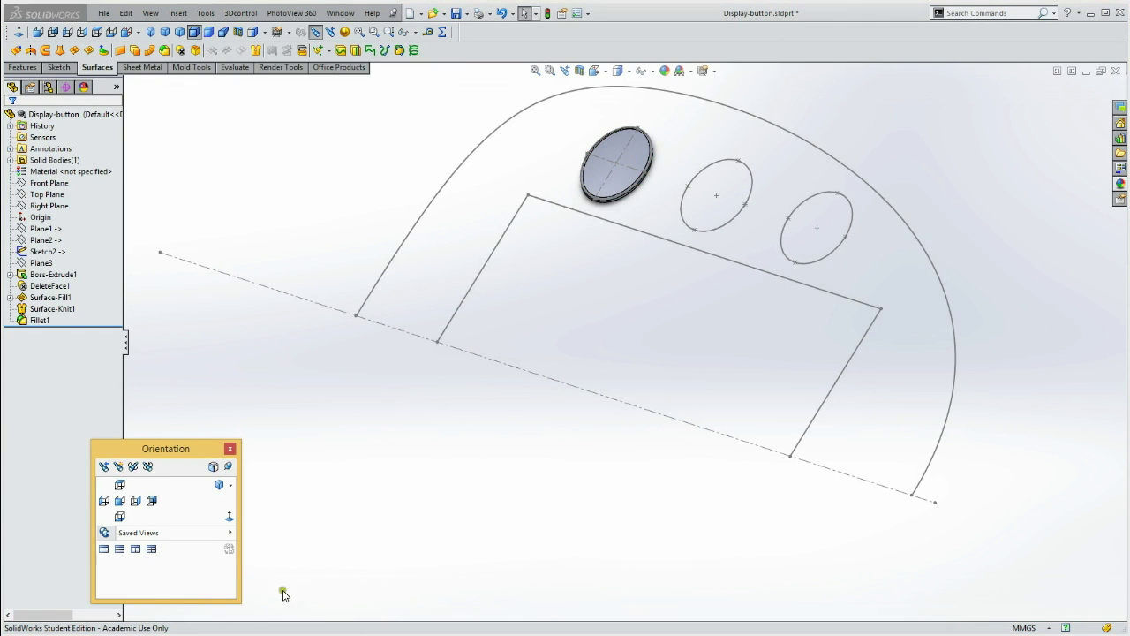
pyautogui.click(277, 377)
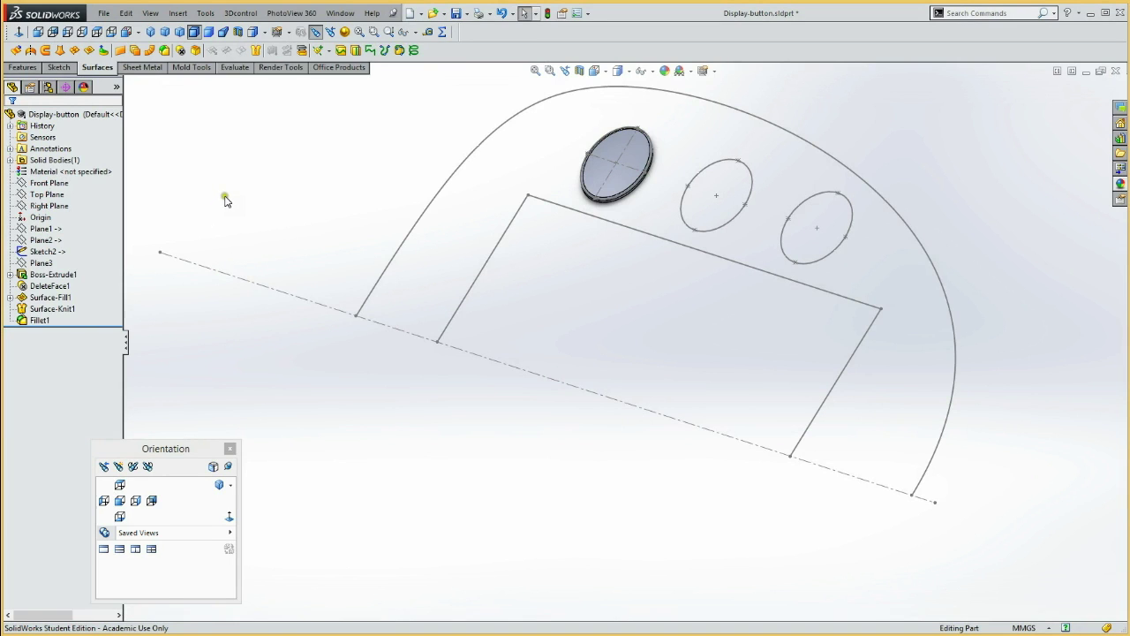
pyautogui.click(48, 184)
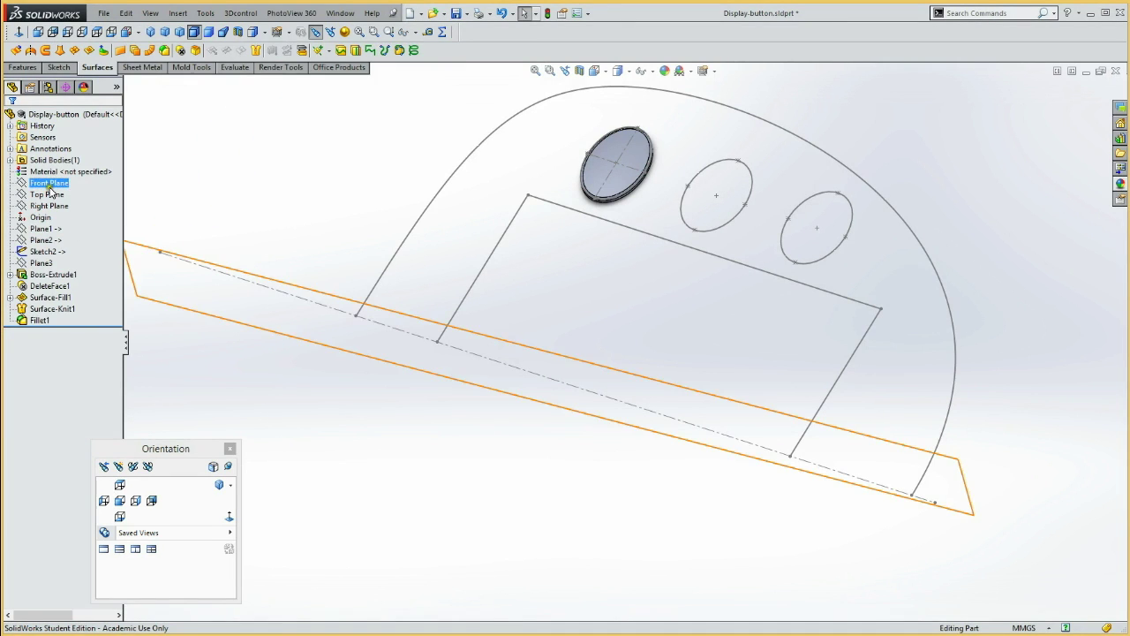
pyautogui.click(49, 185)
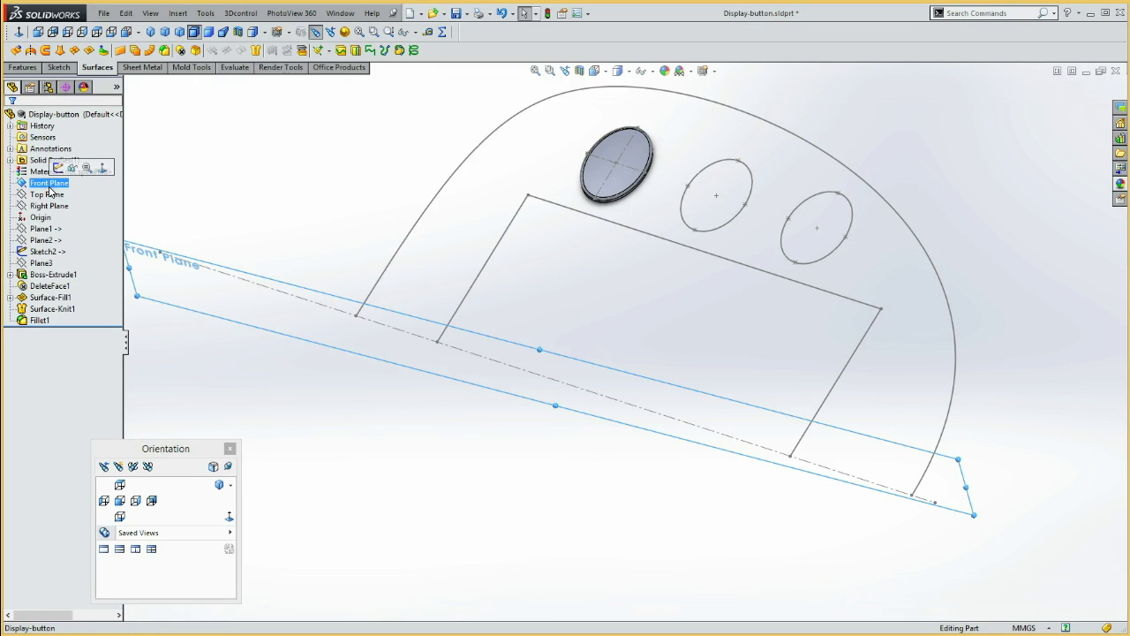
# - Mirror the Fillet1 button body across the Front Plane with Merge solids off, creating Mirror2
pyautogui.click(33, 70)
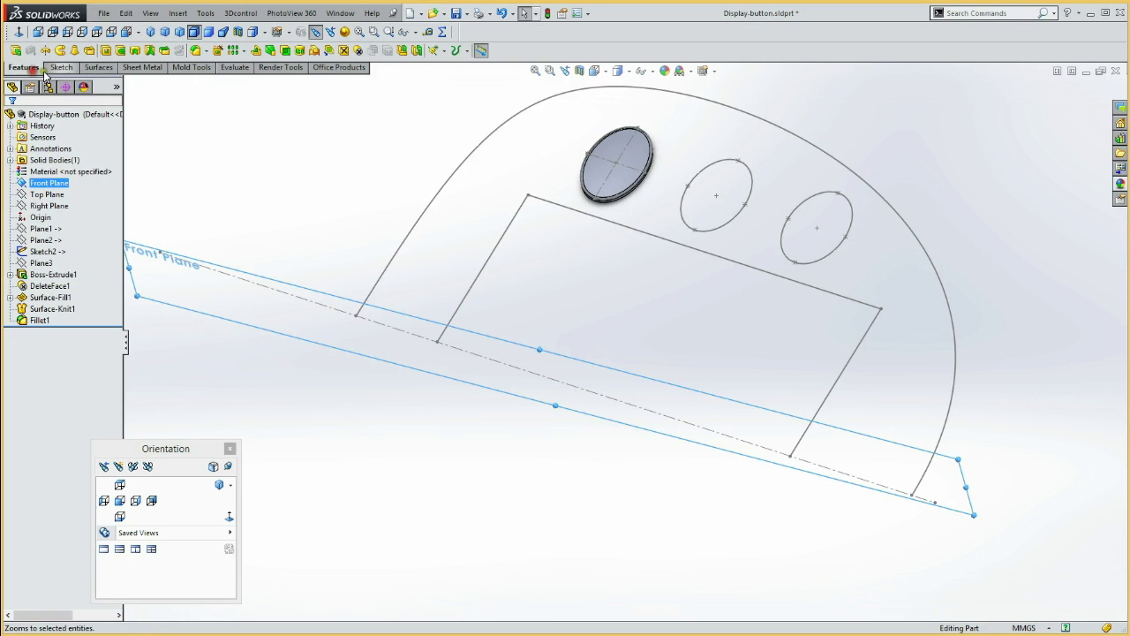
pyautogui.click(403, 51)
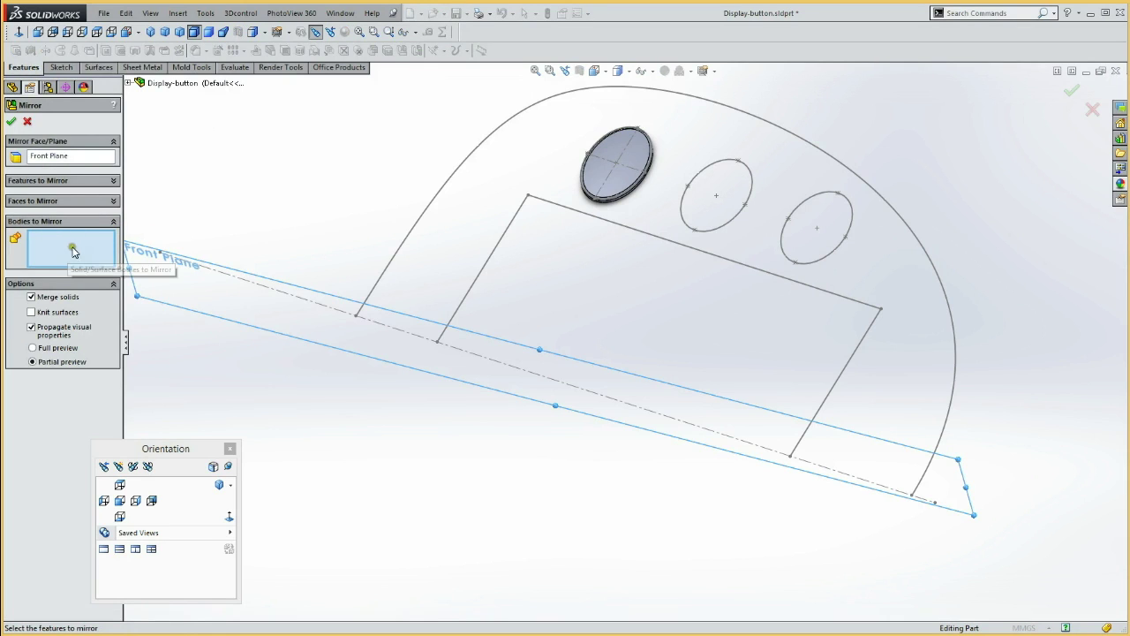
pyautogui.click(592, 175)
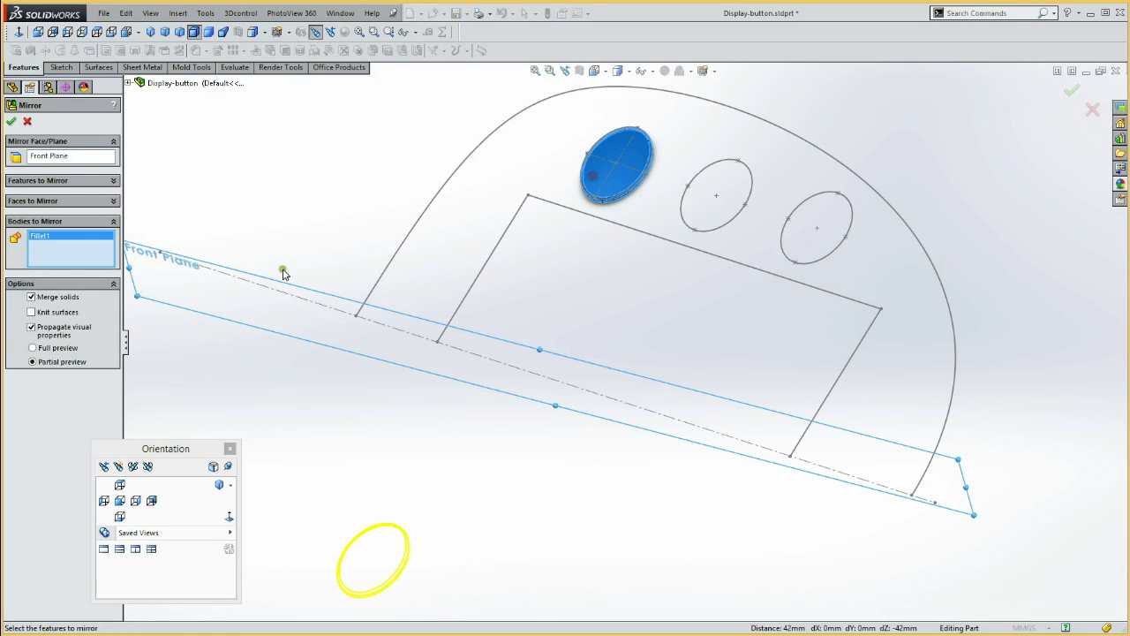
pyautogui.click(12, 124)
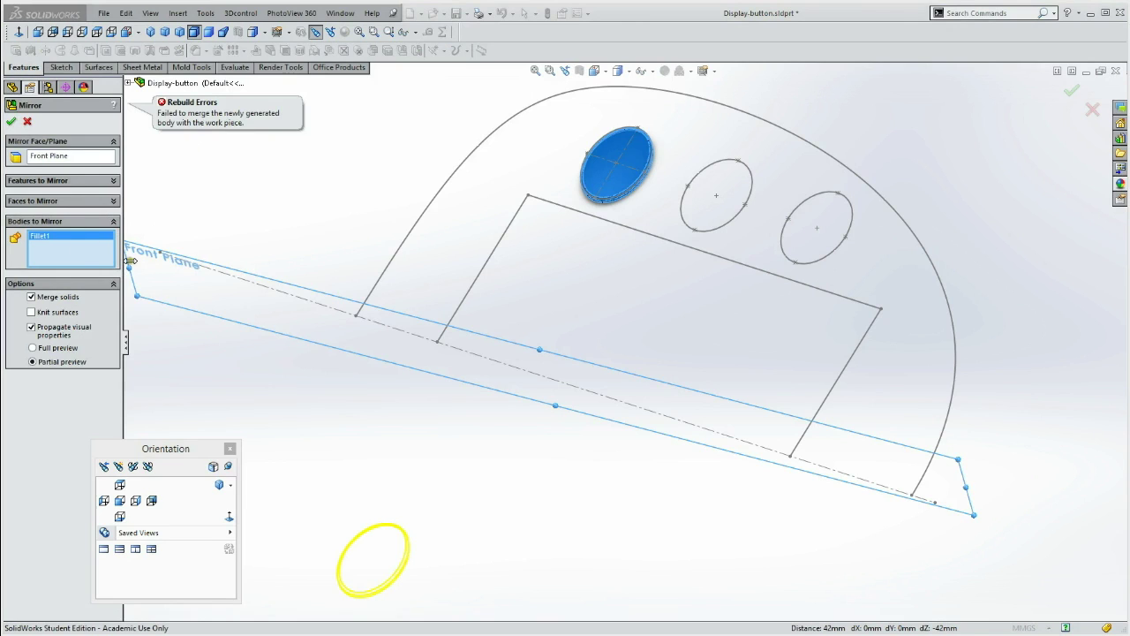
pyautogui.click(31, 298)
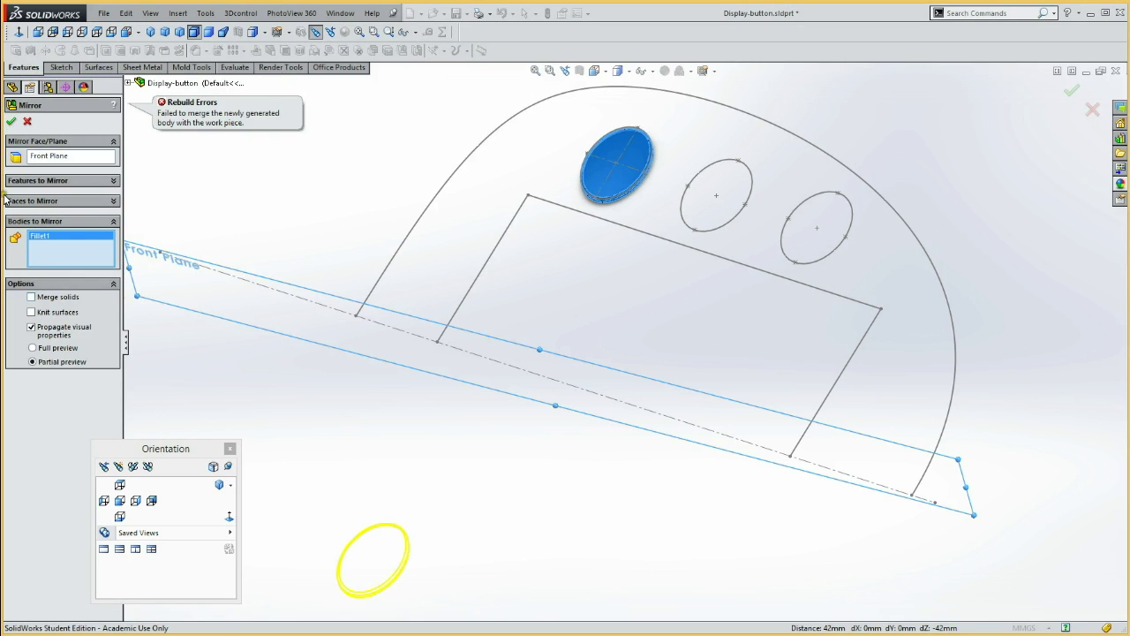
pyautogui.click(11, 121)
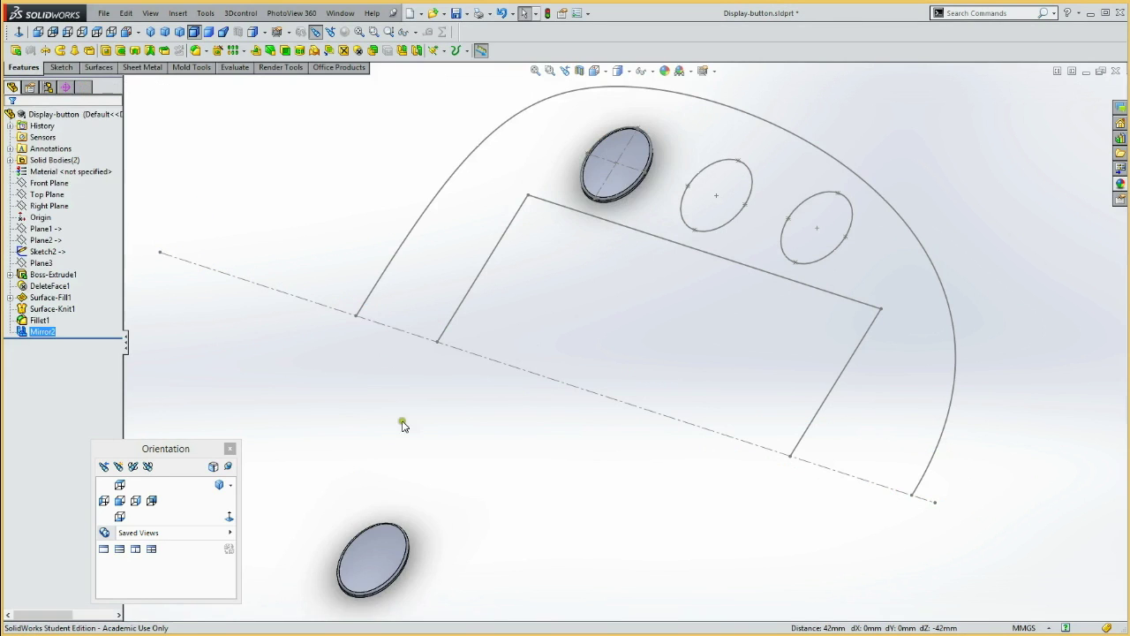
# - Check Sketch2, then switch to the Display-box assembly window
pyautogui.click(46, 252)
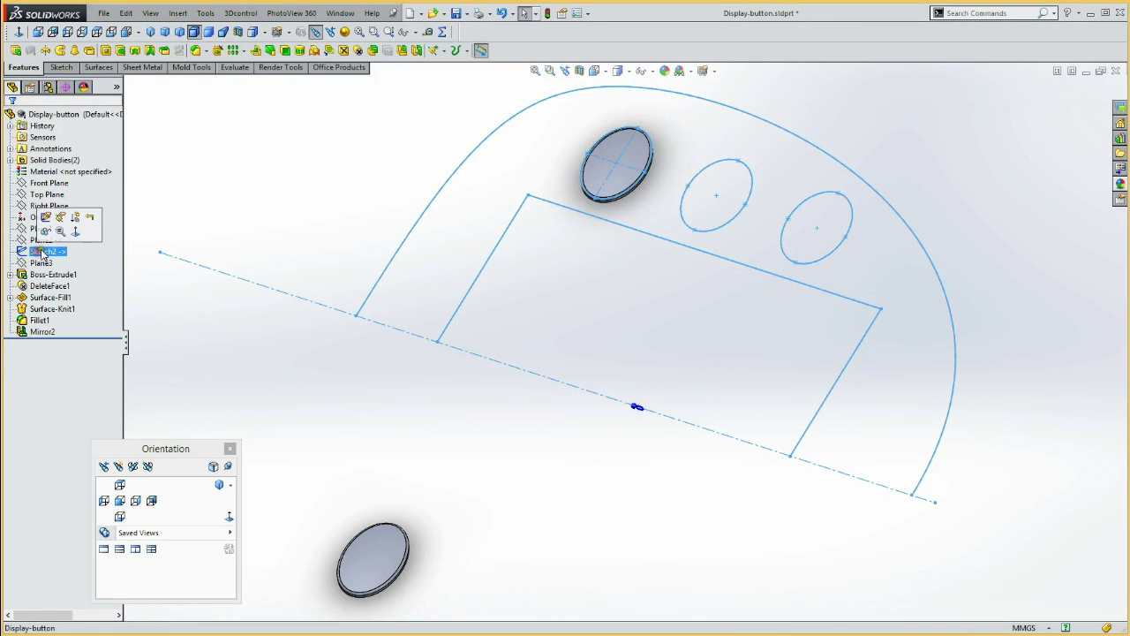
pyautogui.click(220, 212)
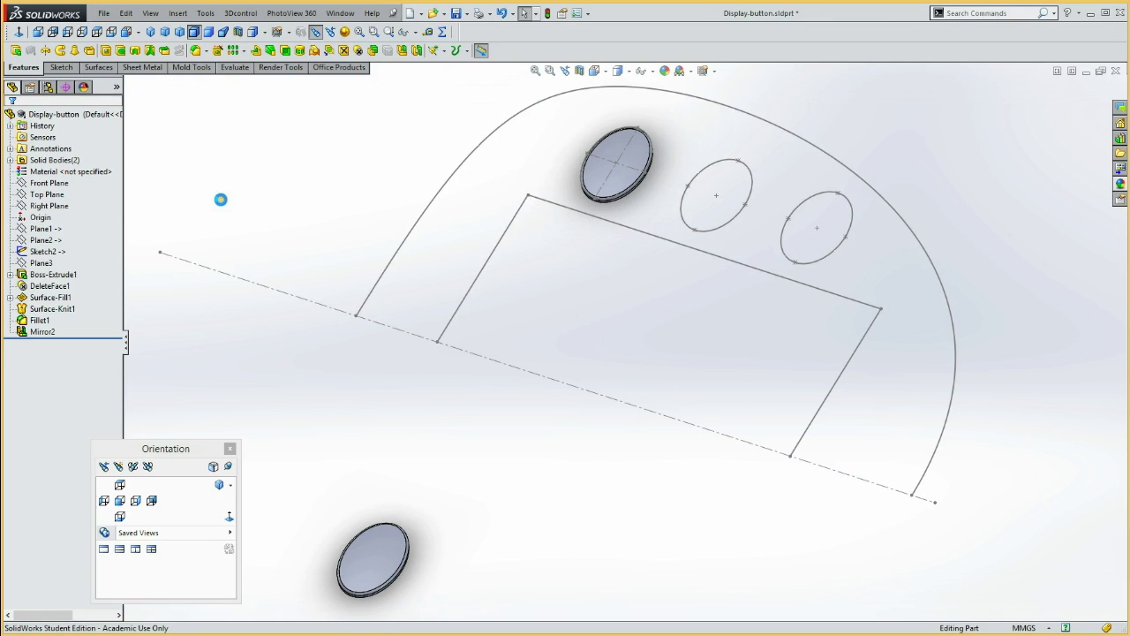
pyautogui.click(340, 13)
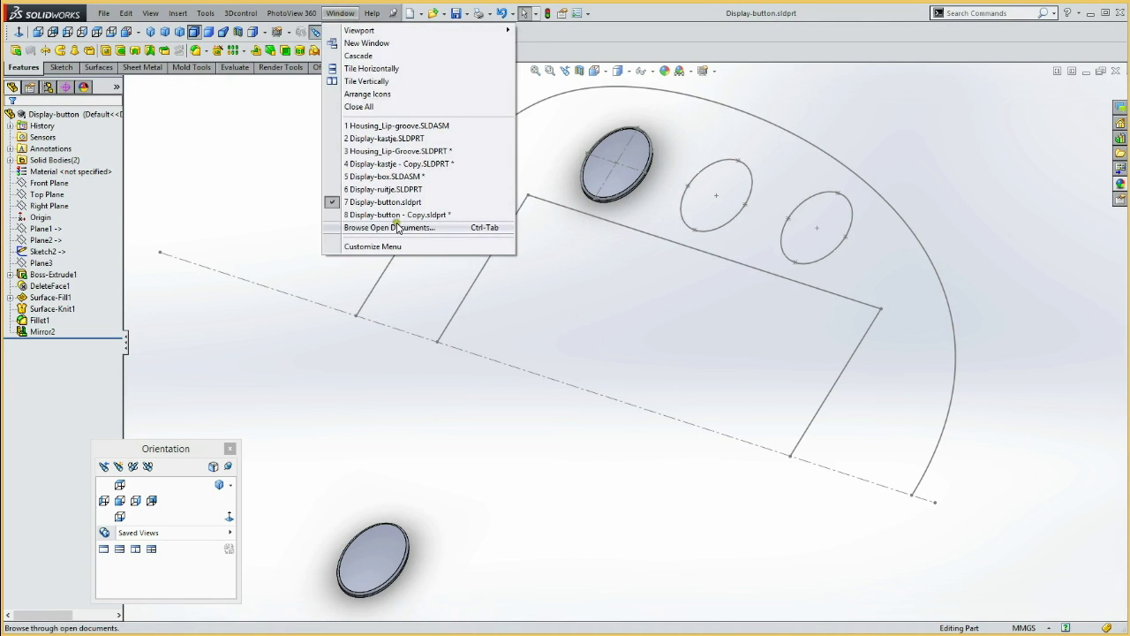
pyautogui.click(372, 177)
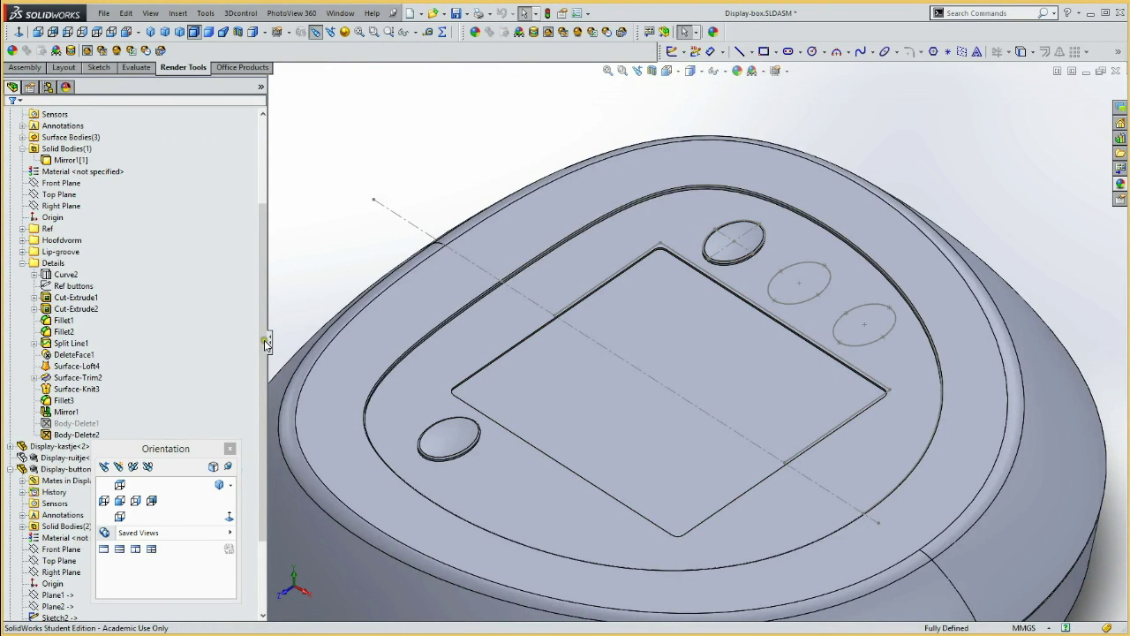
# - Widen the FeatureManager, collapse Display-kastje<1> and select Display-button<1>
pyautogui.moveTo(165, 449); pyautogui.dragTo(244, 544)
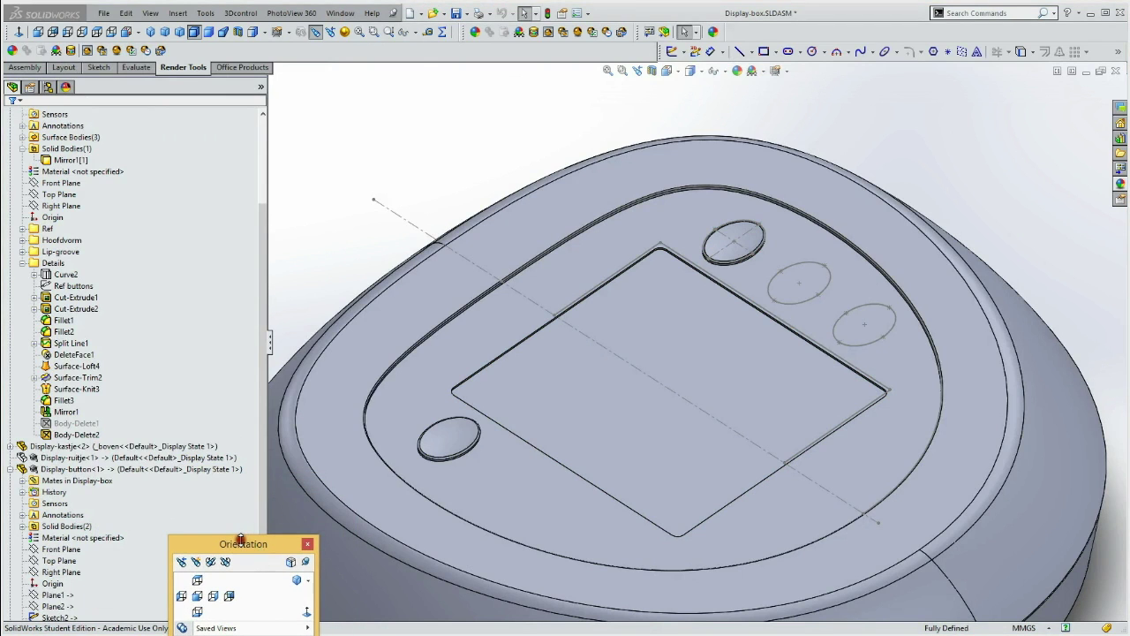
pyautogui.moveTo(264, 280); pyautogui.dragTo(264, 181)
pyautogui.click(9, 205)
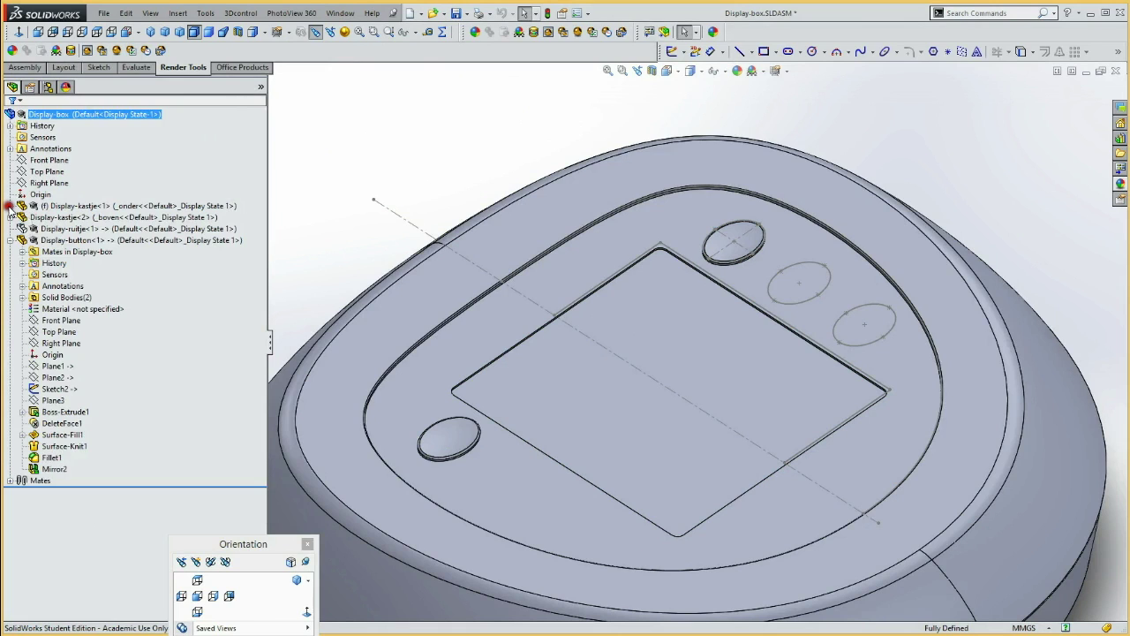
pyautogui.click(68, 240)
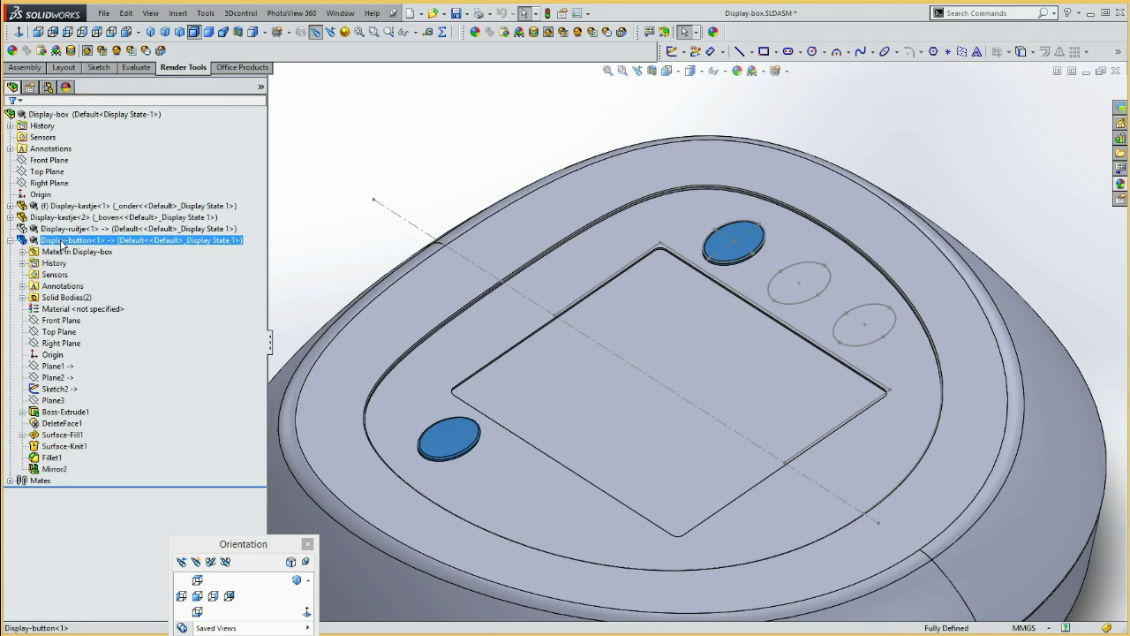
pyautogui.click(61, 242)
# - Copy Display-button<1> twice into the assembly as Display-button<2> and <3>
pyautogui.click(329, 224)
pyautogui.moveTo(329, 224); pyautogui.dragTo(489, 195)
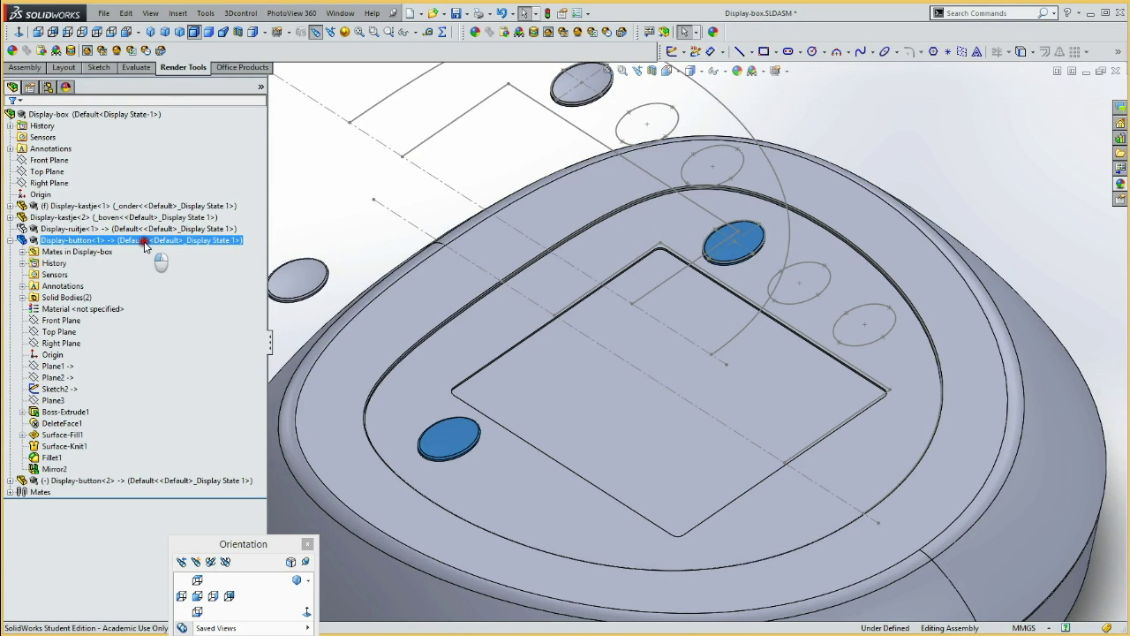
pyautogui.keyDown('ctrl'); pyautogui.click(88, 228); pyautogui.keyUp('ctrl')
pyautogui.moveTo(88, 228)
pyautogui.keyDown('ctrl'); pyautogui.mouseDown()
pyautogui.moveTo(442, 251)
pyautogui.moveTo(435, 245)
pyautogui.mouseUp(); pyautogui.keyUp('ctrl')
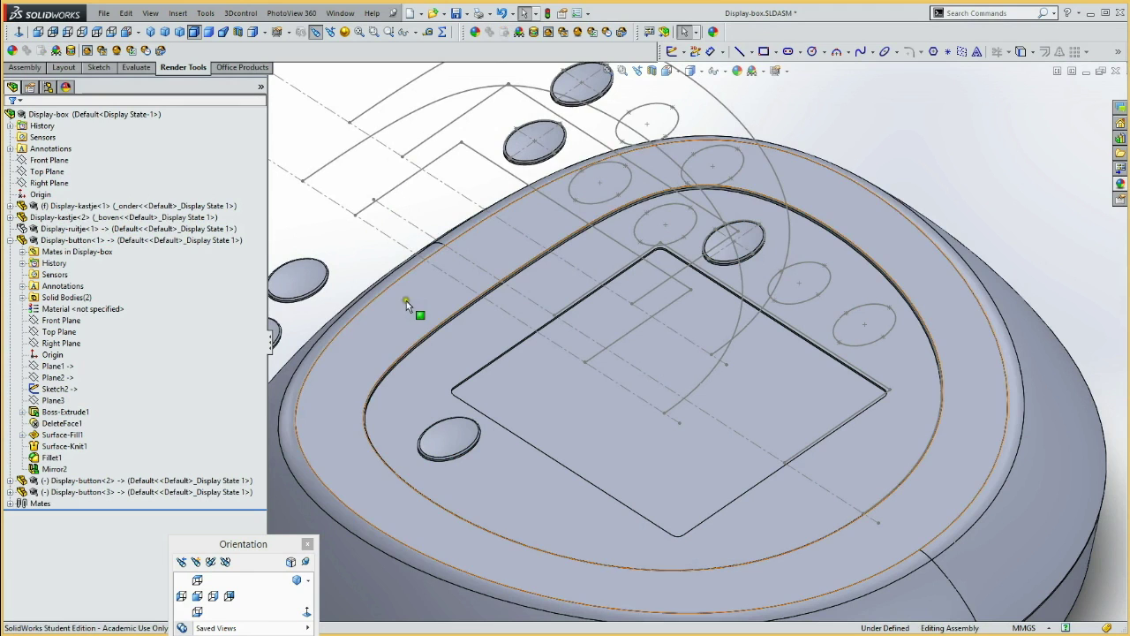
pyautogui.moveTo(415, 314)
pyautogui.mouseDown(button='middle')
pyautogui.moveTo(424, 325)
pyautogui.moveTo(416, 320)
pyautogui.mouseUp(button='middle')
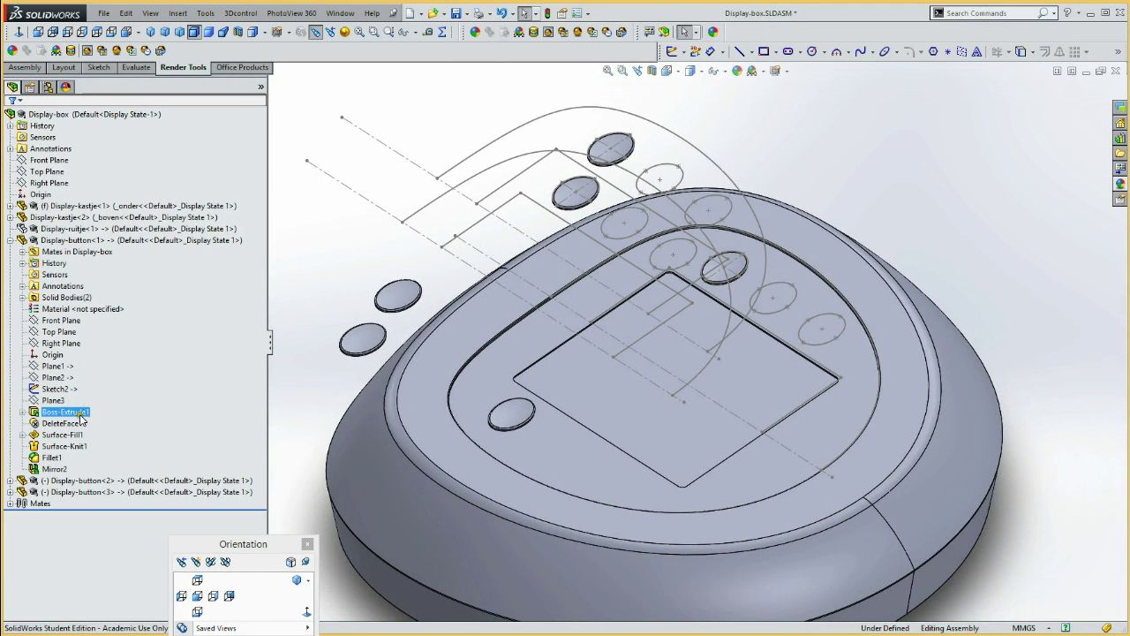
pyautogui.click(10, 480)
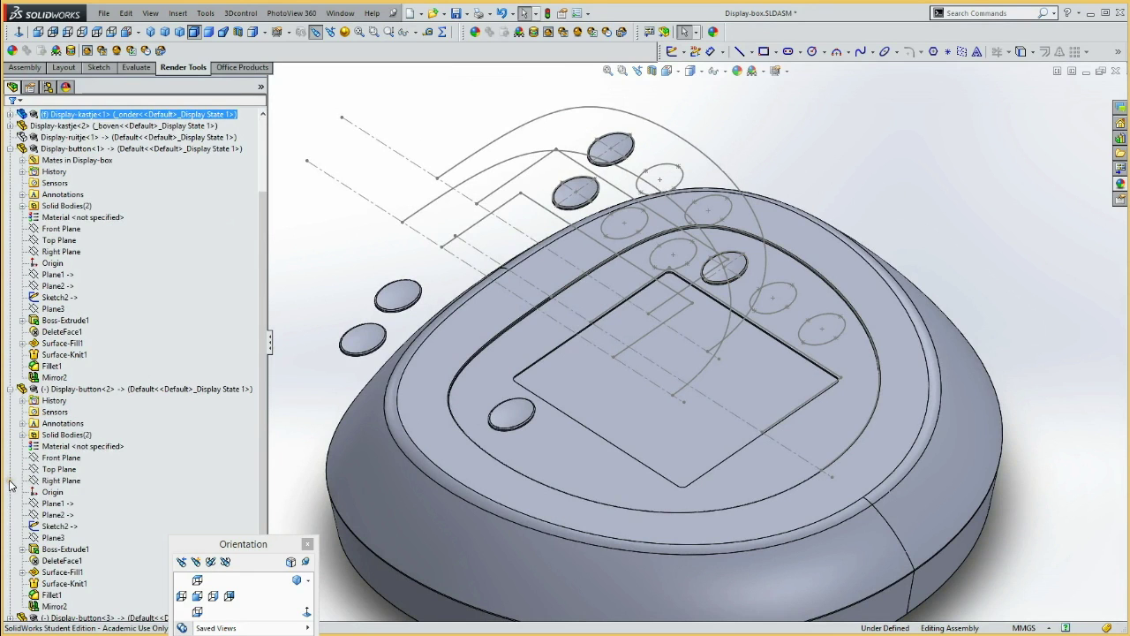
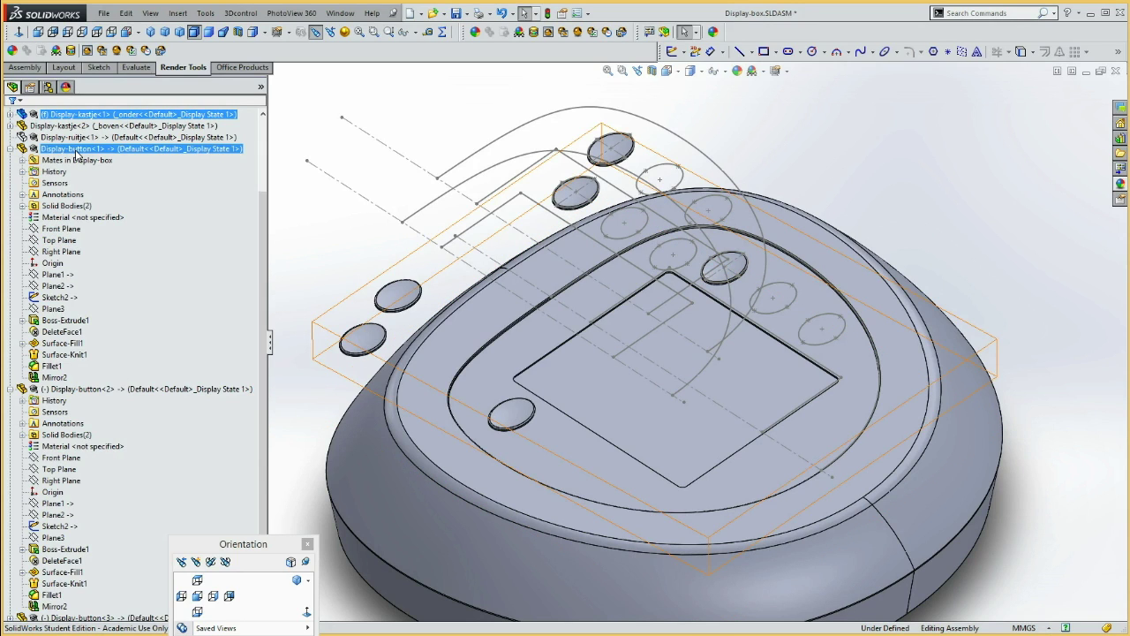
# - Mate Plane1 of Display-button<2> coincident with Plane1 of Display-button<1>
pyautogui.click(55, 502)
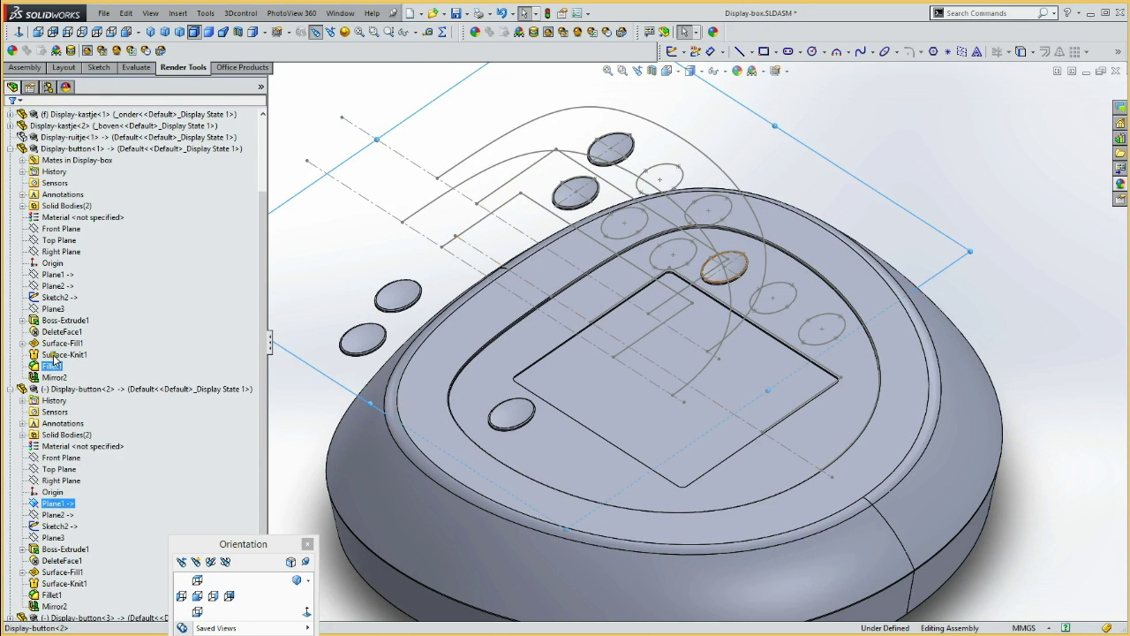
pyautogui.keyDown('ctrl'); pyautogui.click(58, 275); pyautogui.keyUp('ctrl')
pyautogui.keyDown('ctrl'); pyautogui.click(53, 263); pyautogui.keyUp('ctrl')
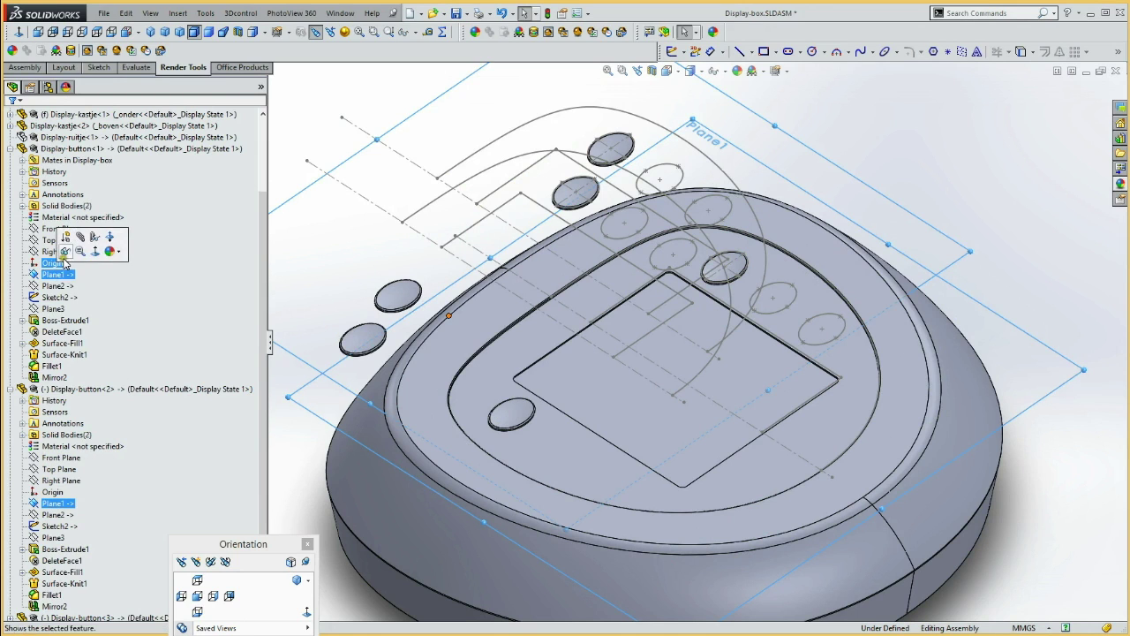
pyautogui.click(83, 240)
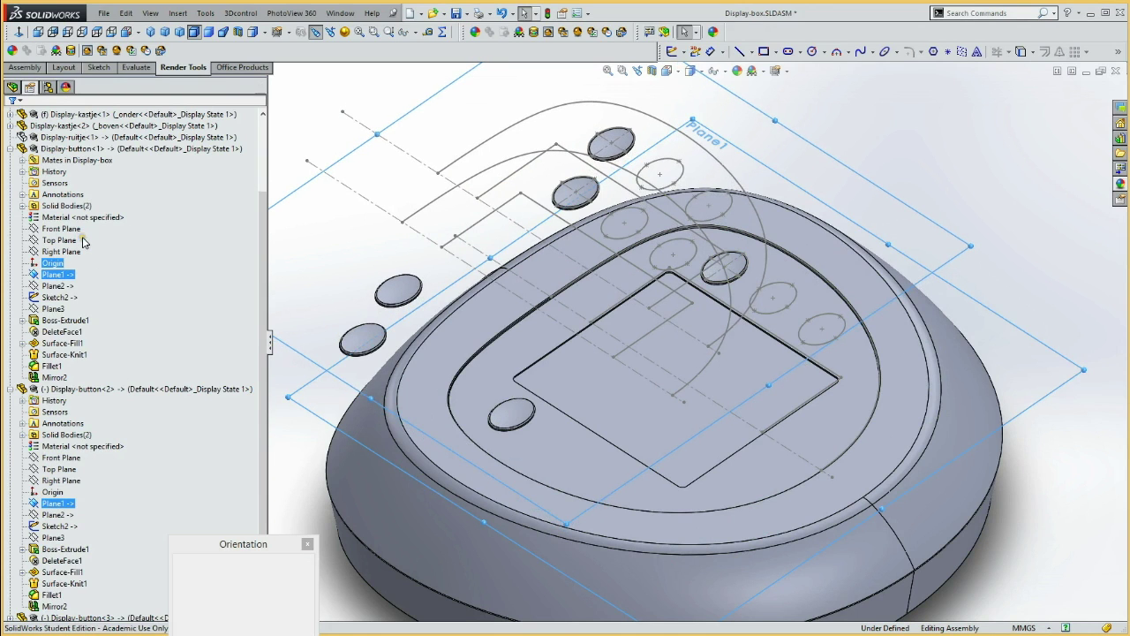
pyautogui.click(13, 122)
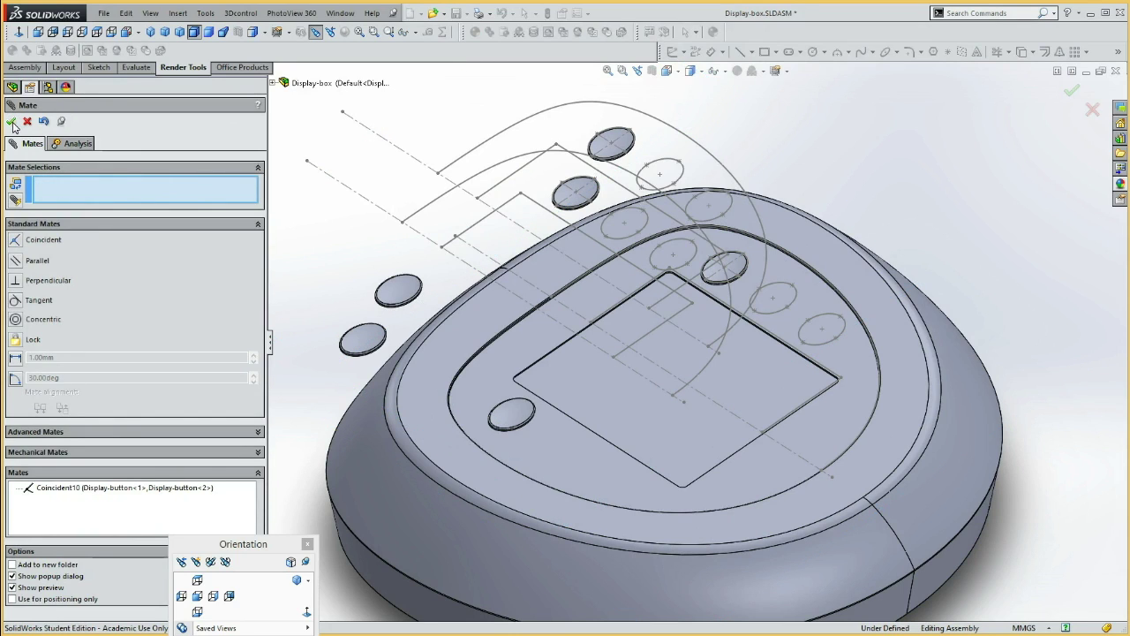
# - Mate the Front Planes of the first and second buttons coincident
pyautogui.click(273, 82)
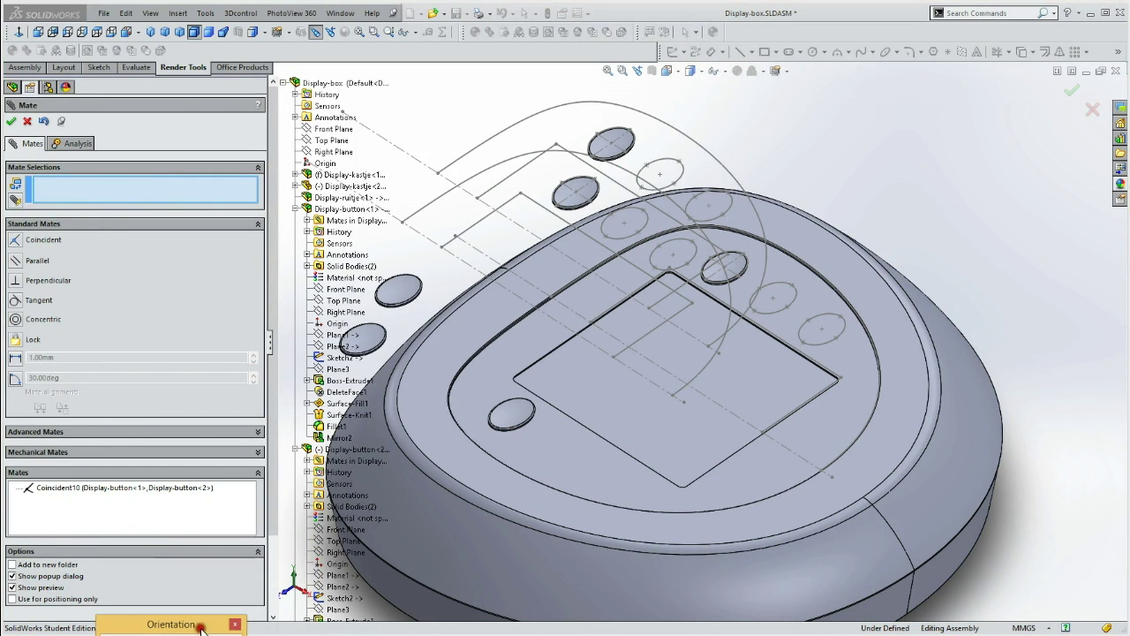
pyautogui.click(338, 290)
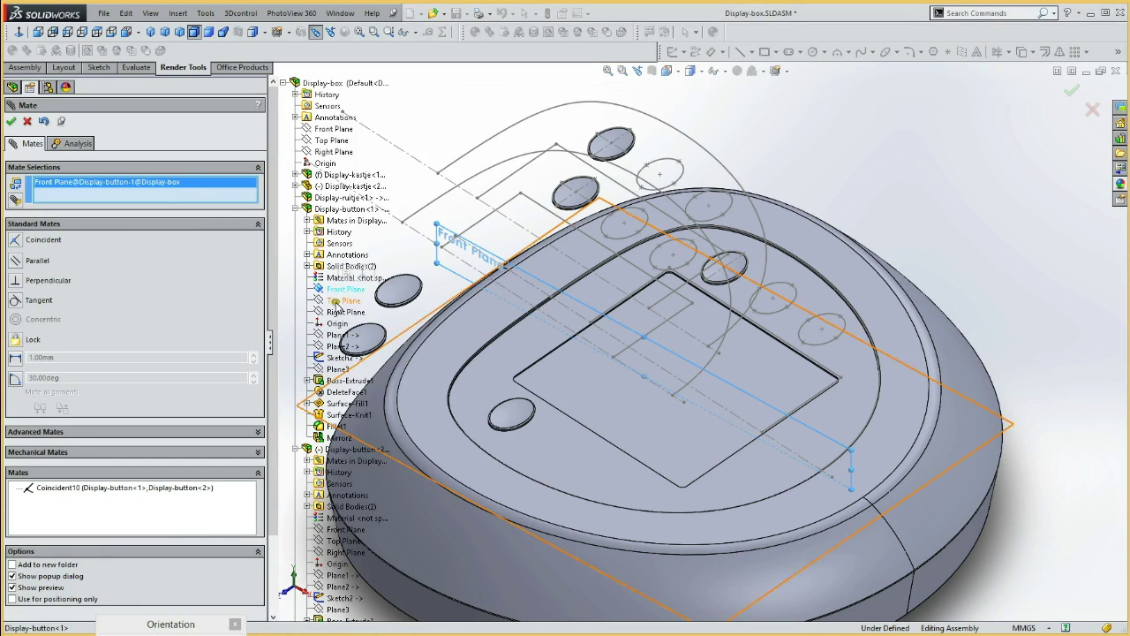
pyautogui.click(338, 531)
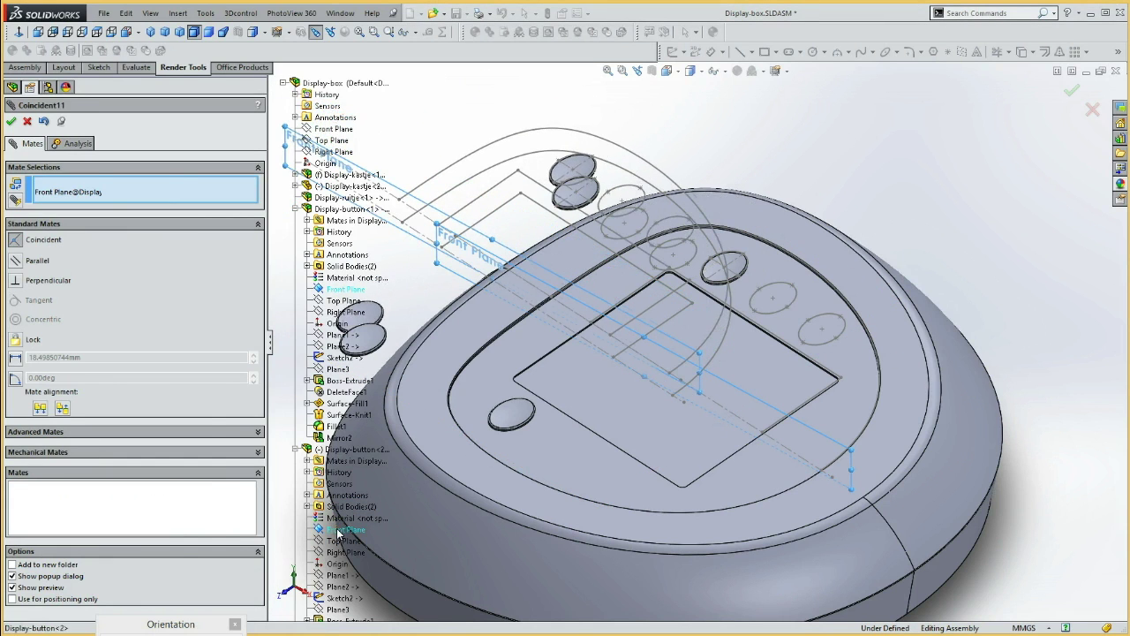
pyautogui.click(12, 122)
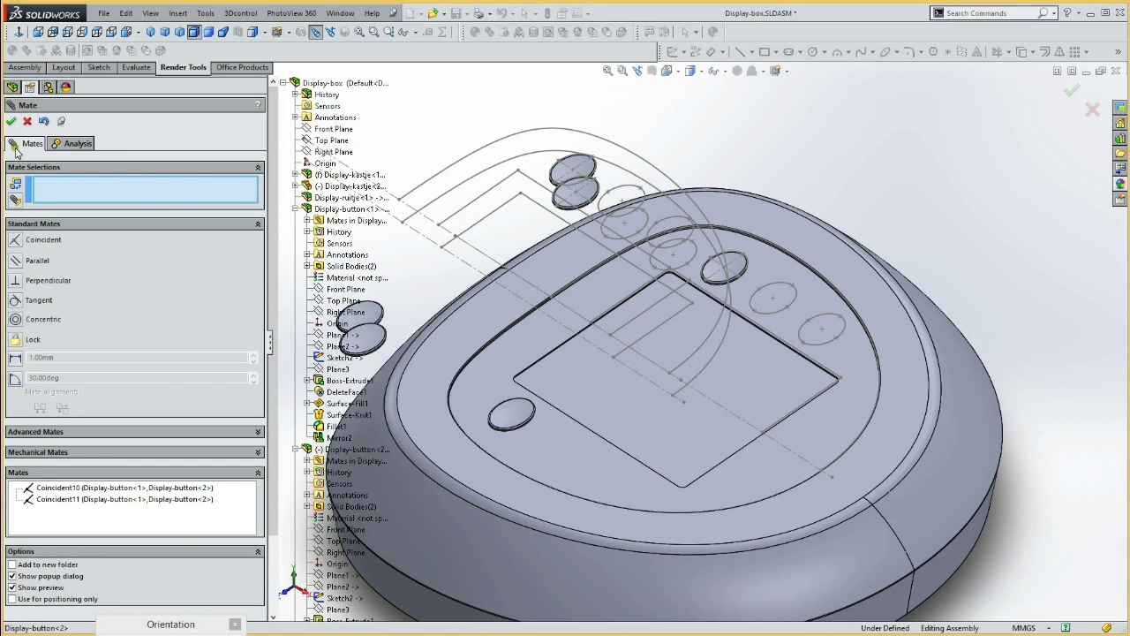
pyautogui.click(12, 123)
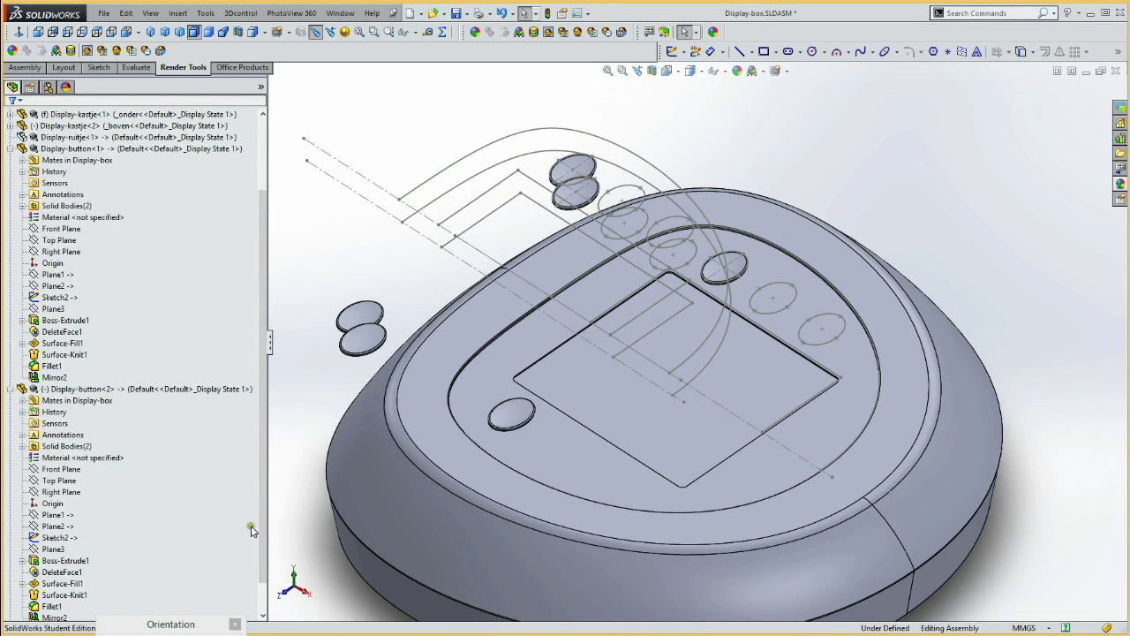
# - Hide Display-button<3> and drag buttons <1> and <2> side by side onto the housing's top face
pyautogui.click(73, 596)
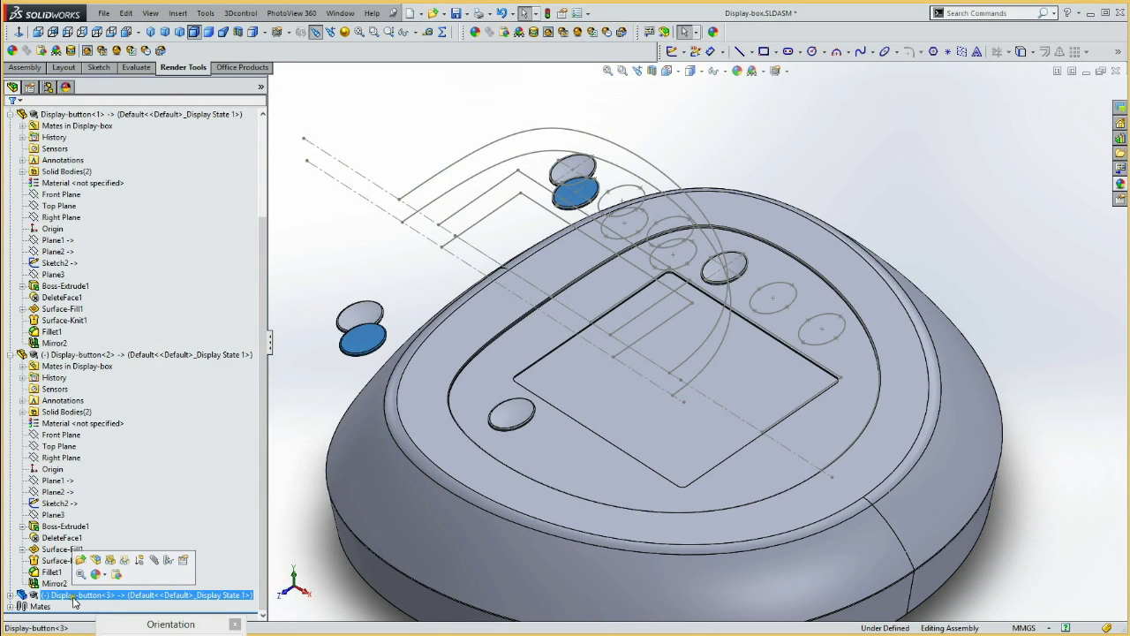
pyautogui.click(109, 560)
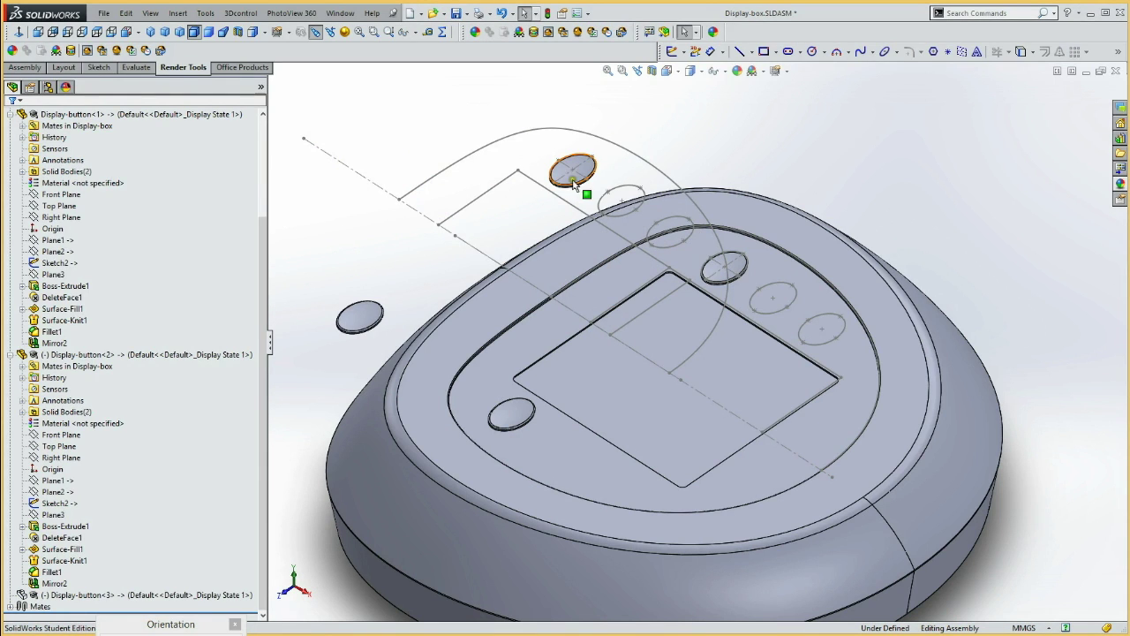
pyautogui.moveTo(573, 171)
pyautogui.mouseDown()
pyautogui.moveTo(726, 241)
pyautogui.moveTo(640, 207)
pyautogui.moveTo(766, 276)
pyautogui.mouseUp()
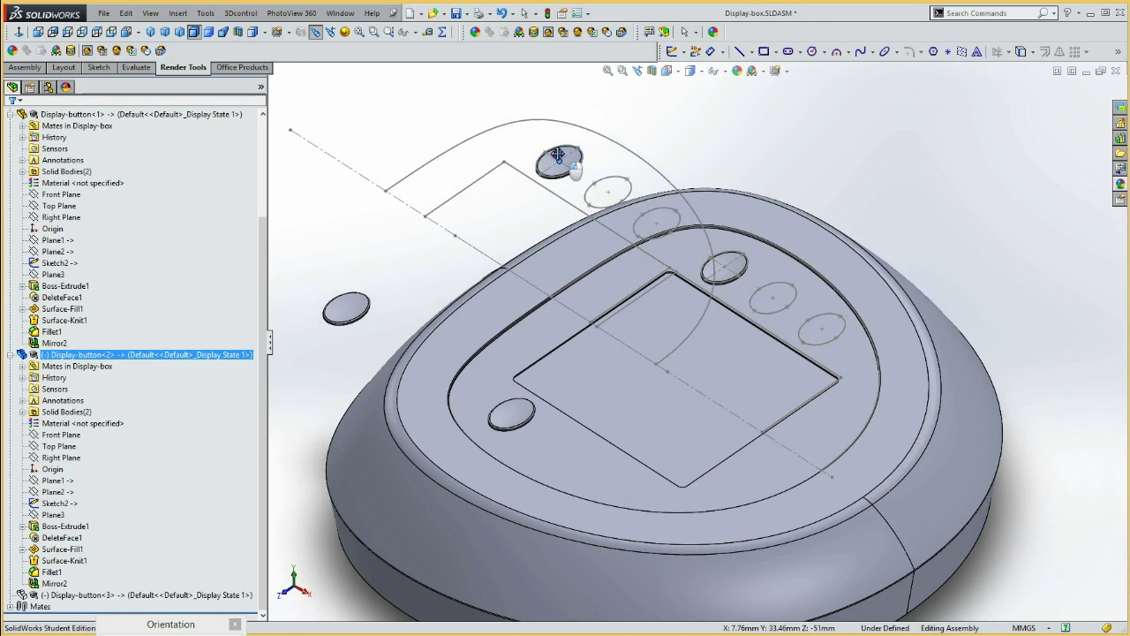
pyautogui.moveTo(763, 278); pyautogui.dragTo(775, 301)
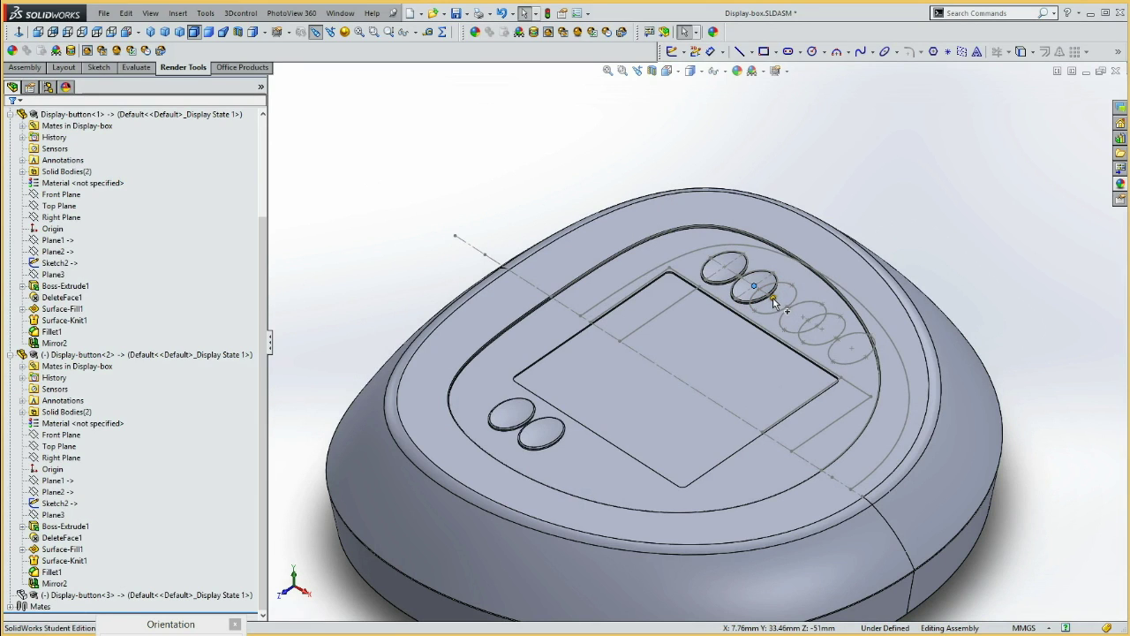
pyautogui.moveTo(775, 301); pyautogui.dragTo(757, 290)
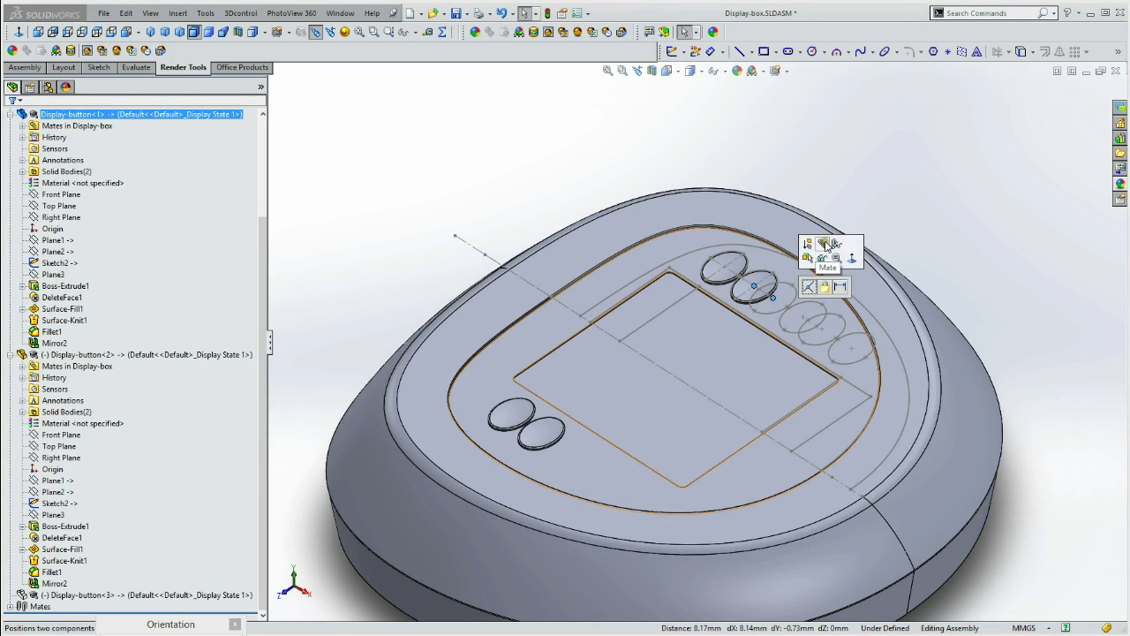
# - Mate Point14 of the second button coincident with Point37 of the first button
pyautogui.click(822, 247)
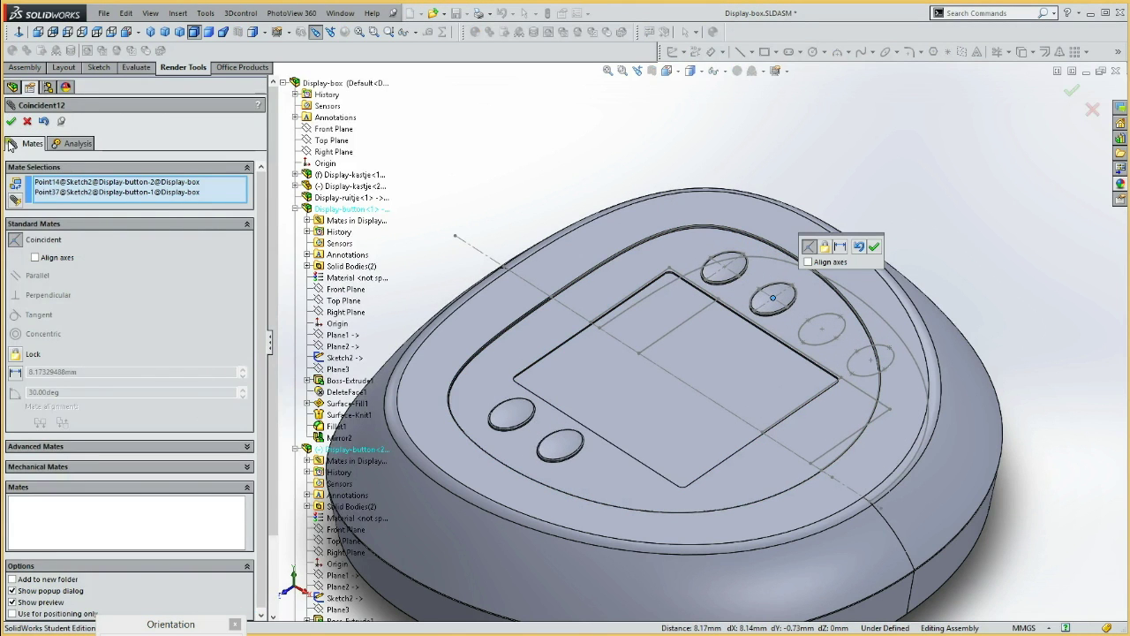
pyautogui.click(12, 122)
pyautogui.click(12, 122)
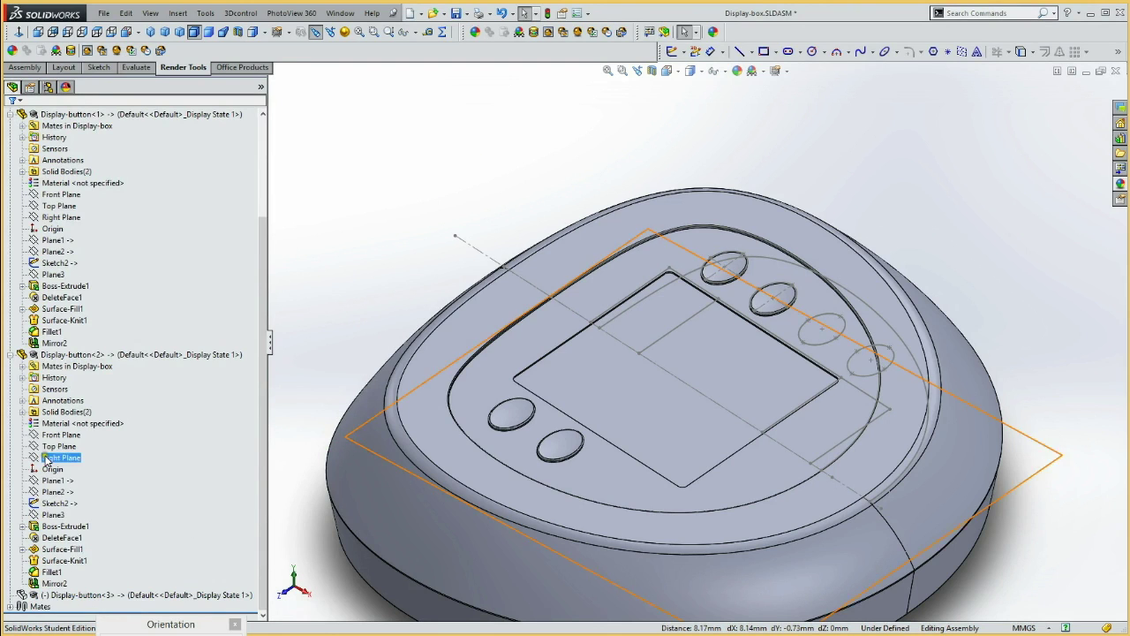
# - Review the button components in the FeatureManager tree, selecting the third and second buttons
pyautogui.click(51, 354)
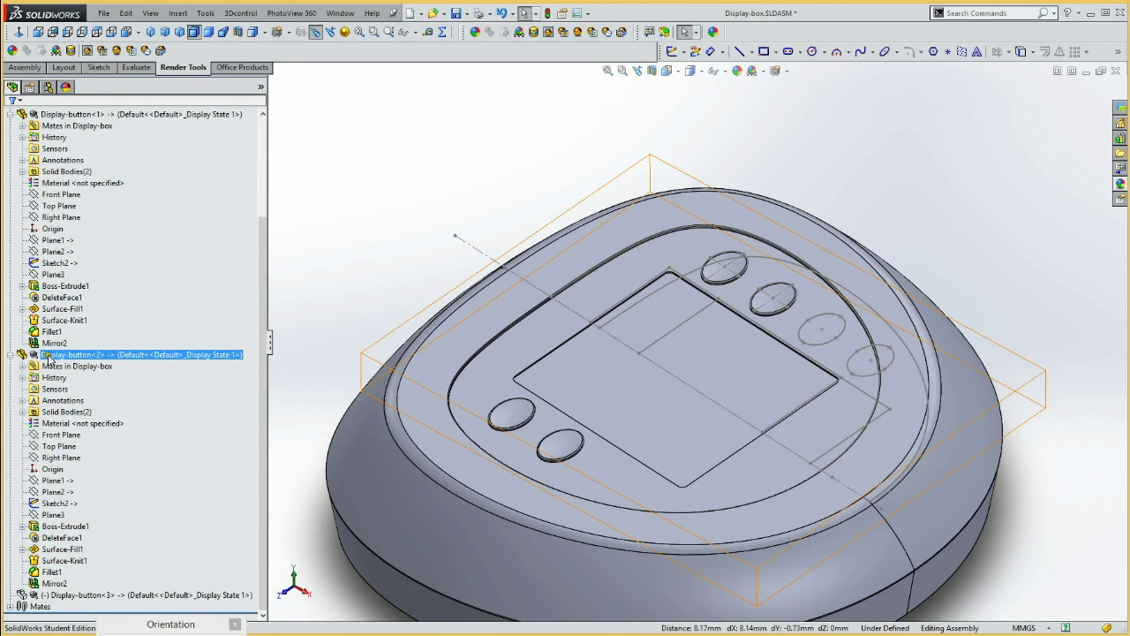
pyautogui.press('Escape')
pyautogui.click(11, 354)
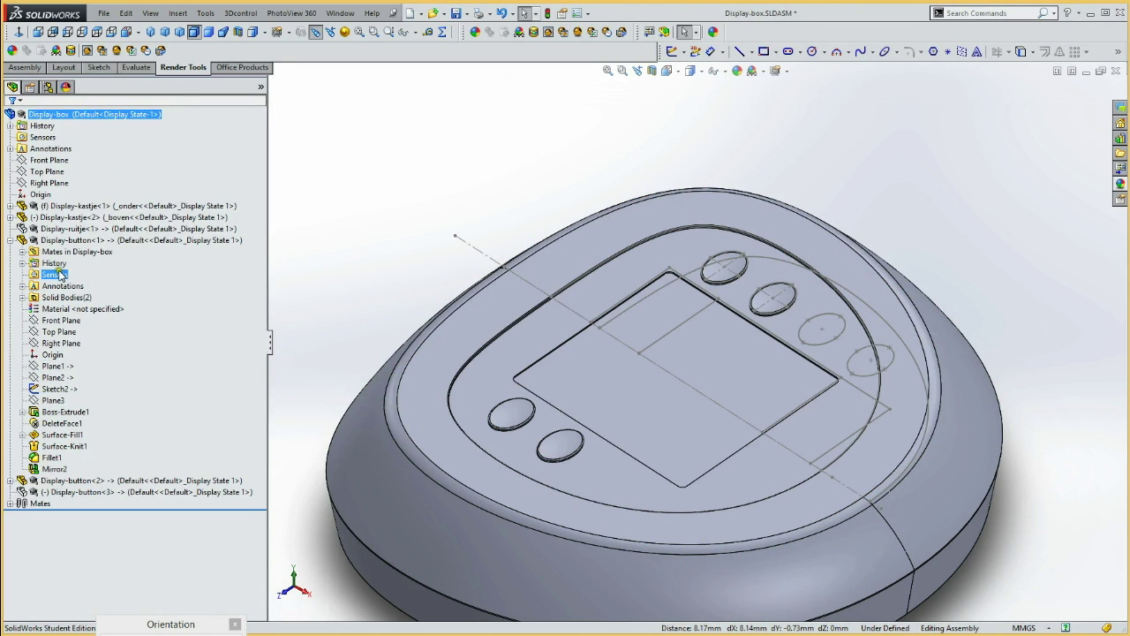
pyautogui.click(54, 242)
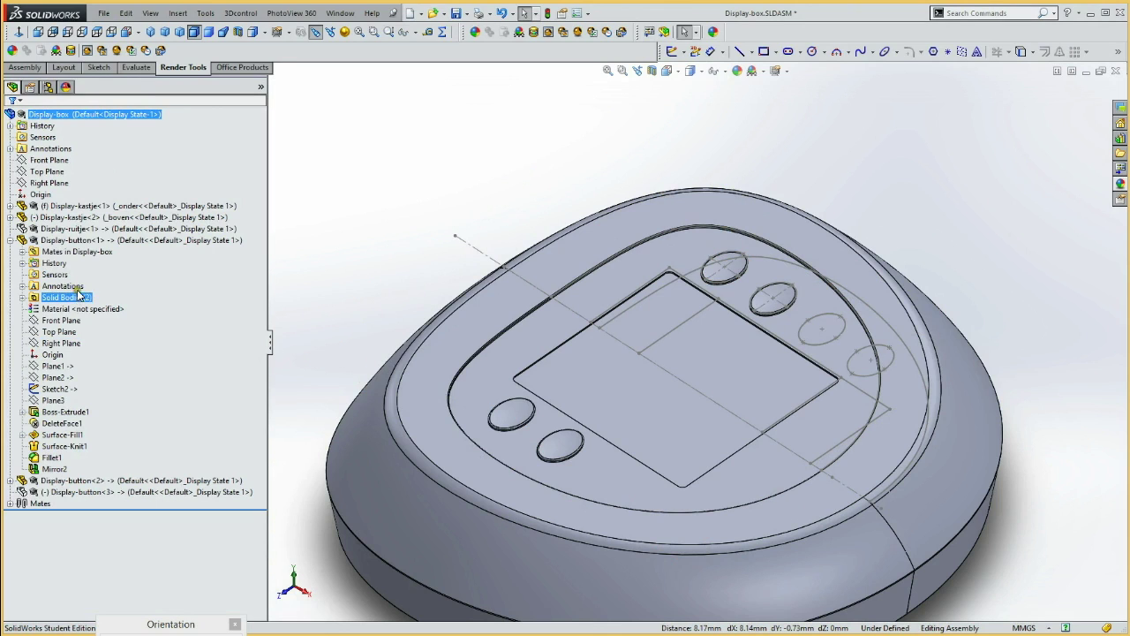
pyautogui.click(82, 252)
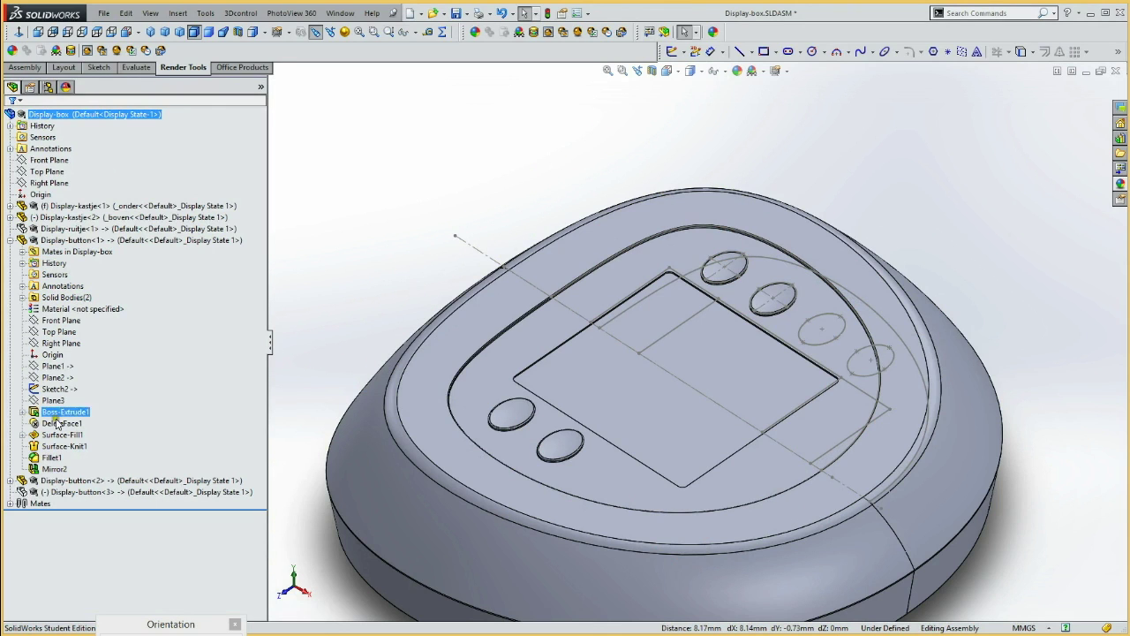
pyautogui.click(51, 481)
pyautogui.press('Escape')
pyautogui.click(55, 493)
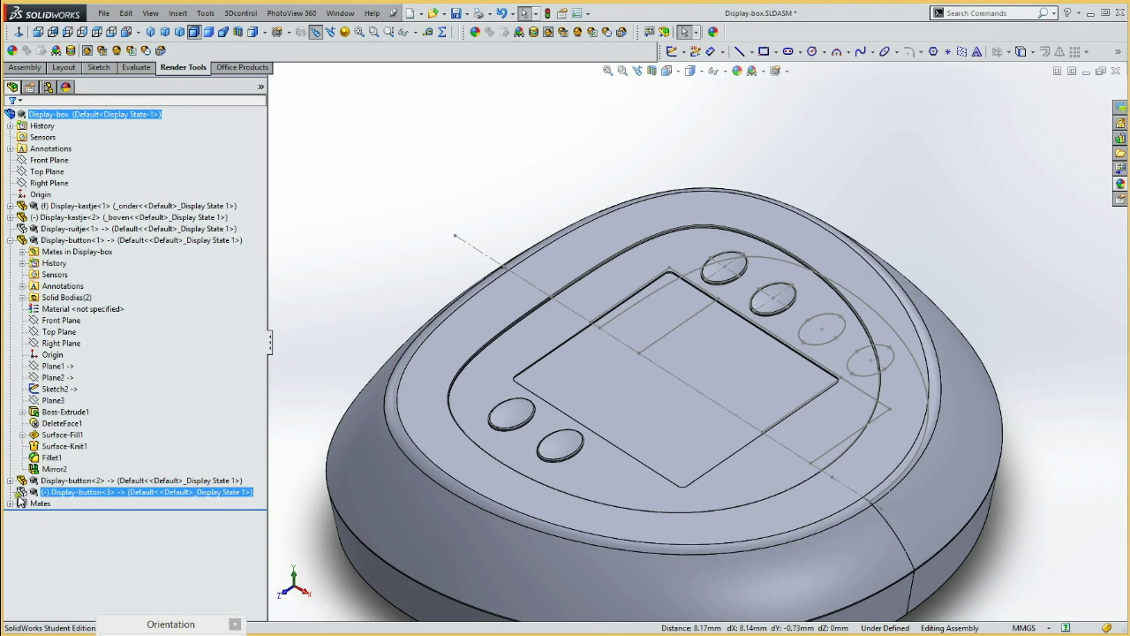
pyautogui.keyDown('ctrl'); pyautogui.click(58, 482); pyautogui.keyUp('ctrl')
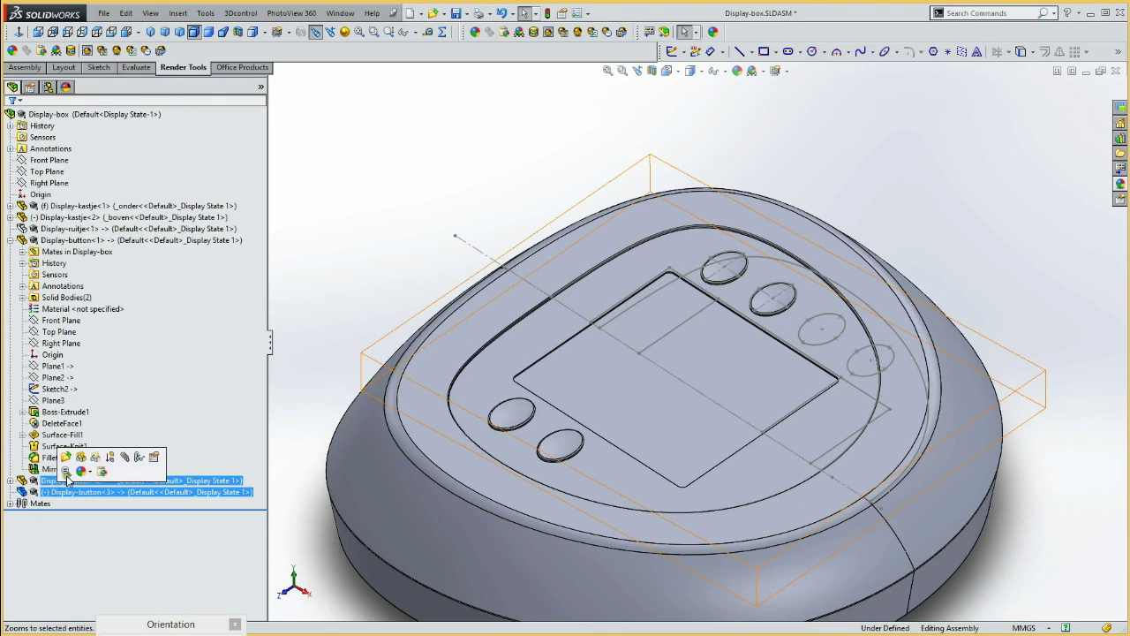
# - Unhide the buttons and mate Plane1 of Display-button<3> coincident with Plane1 of Display-button<1>
pyautogui.click(81, 459)
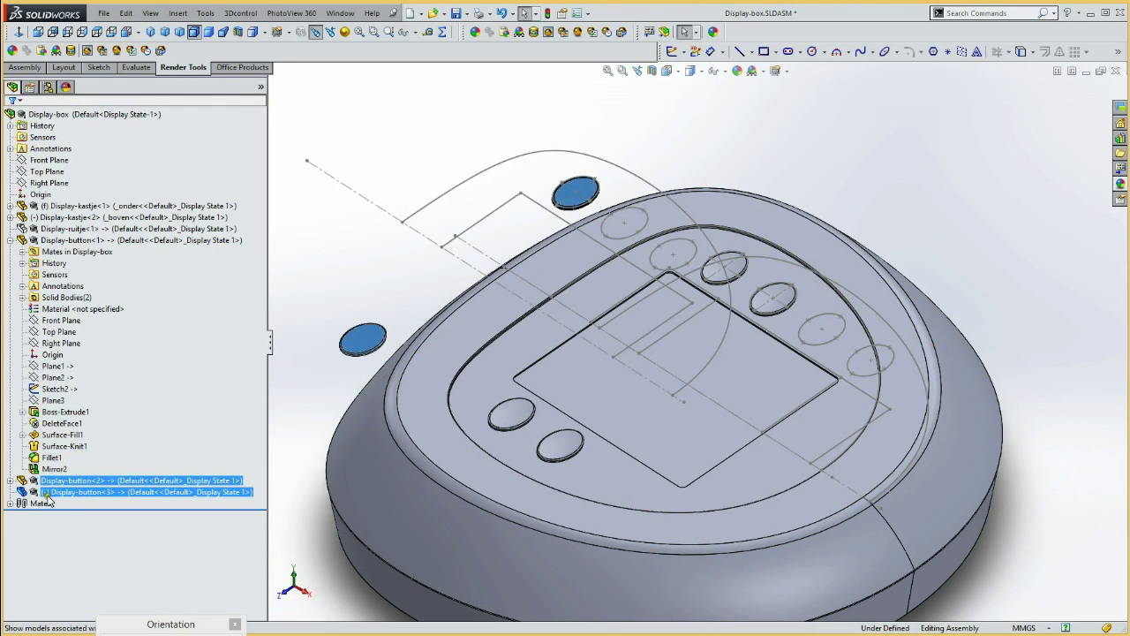
pyautogui.click(12, 493)
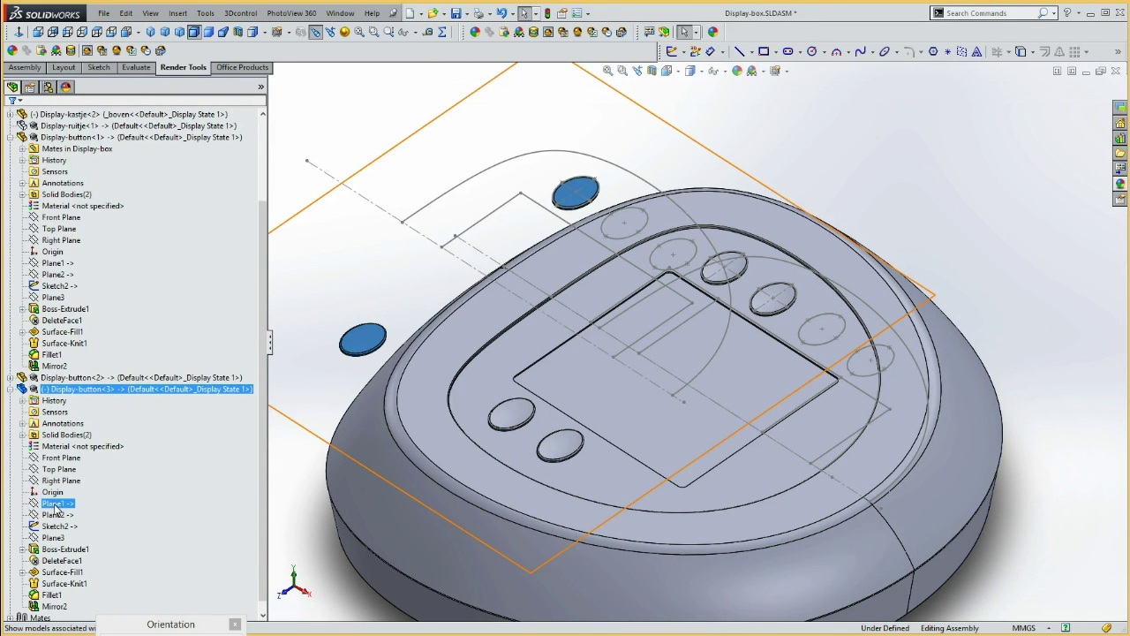
pyautogui.click(55, 503)
pyautogui.keyDown('ctrl'); pyautogui.click(55, 263); pyautogui.keyUp('ctrl')
pyautogui.click(77, 229)
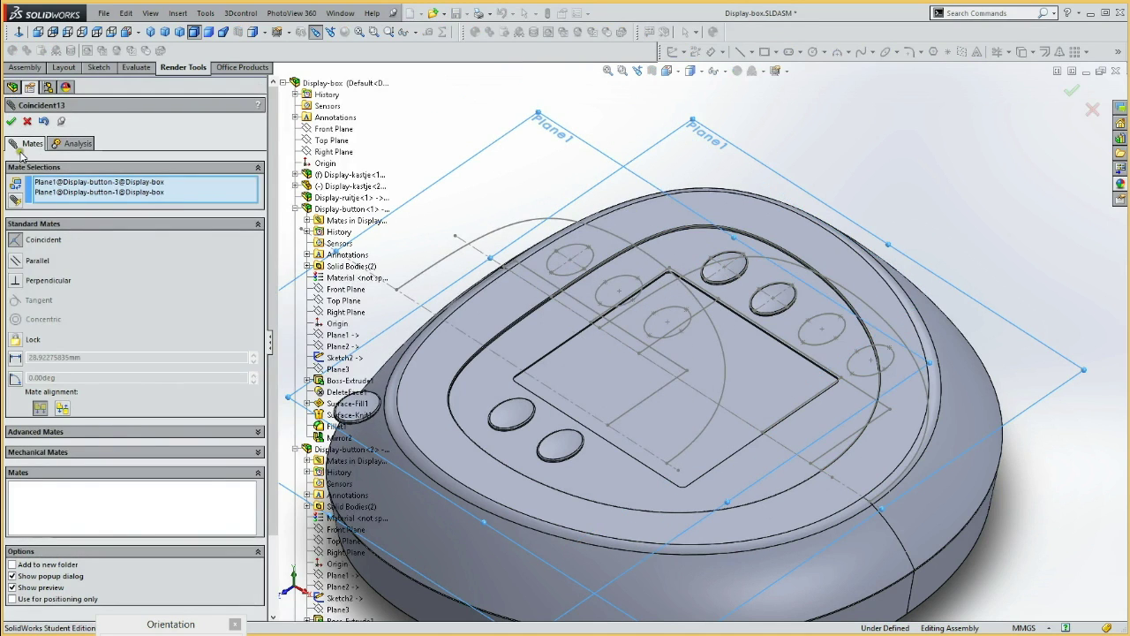
pyautogui.click(10, 121)
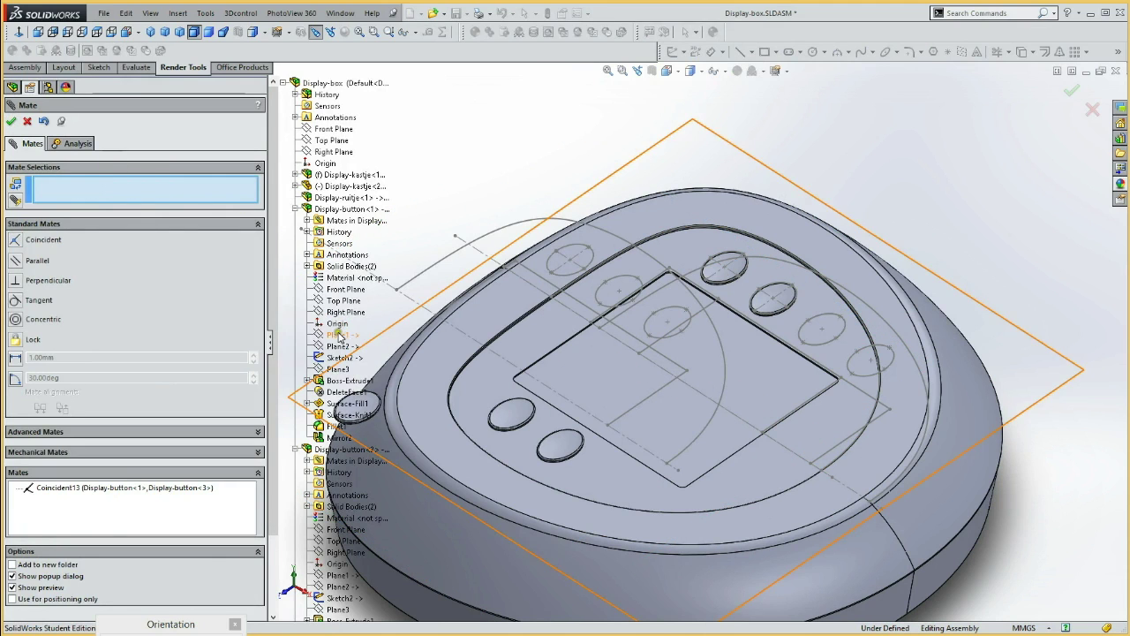
# - Mate the Front Planes of Display-button<1> and Display-button<3> coincident
pyautogui.click(339, 288)
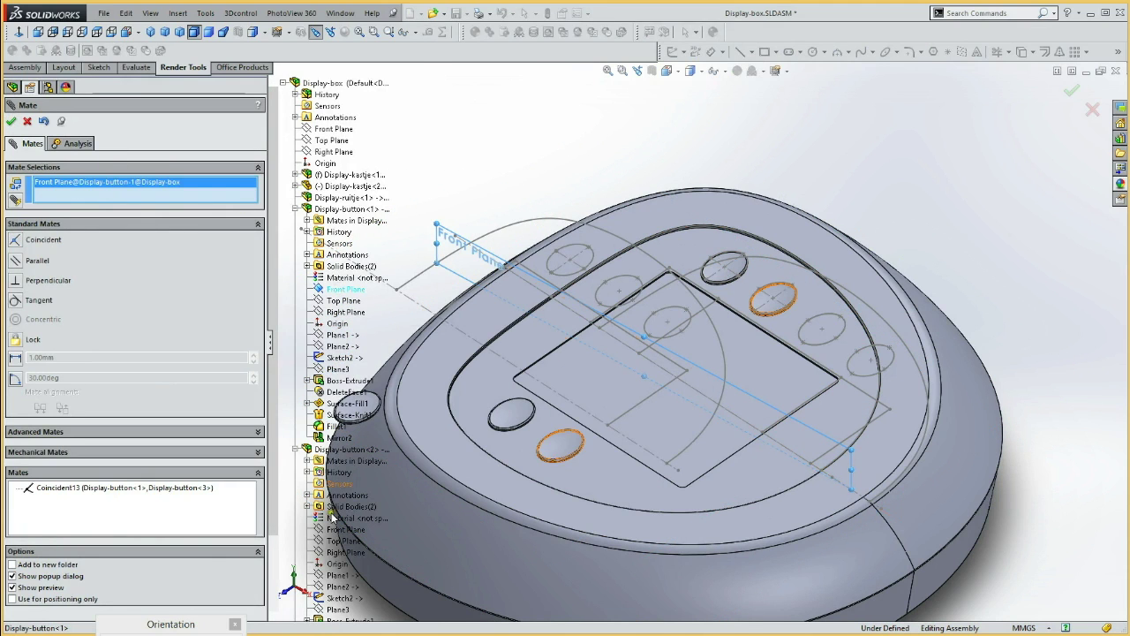
pyautogui.scroll(-3, 326, 546)
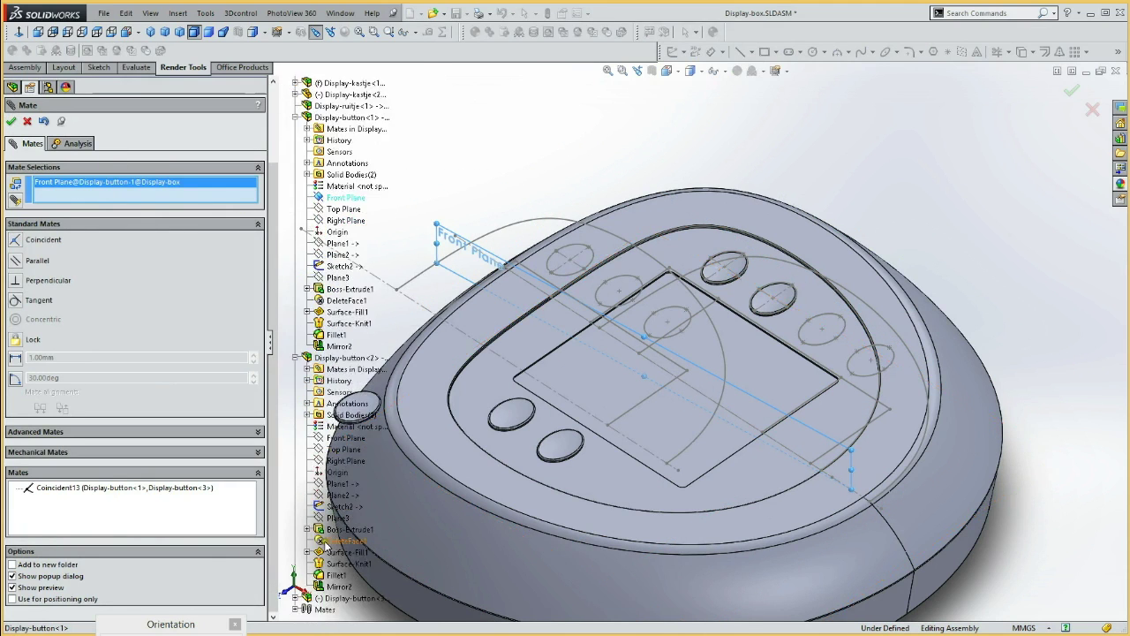
pyautogui.scroll(-3, 331, 547)
pyautogui.scroll(-3, 342, 521)
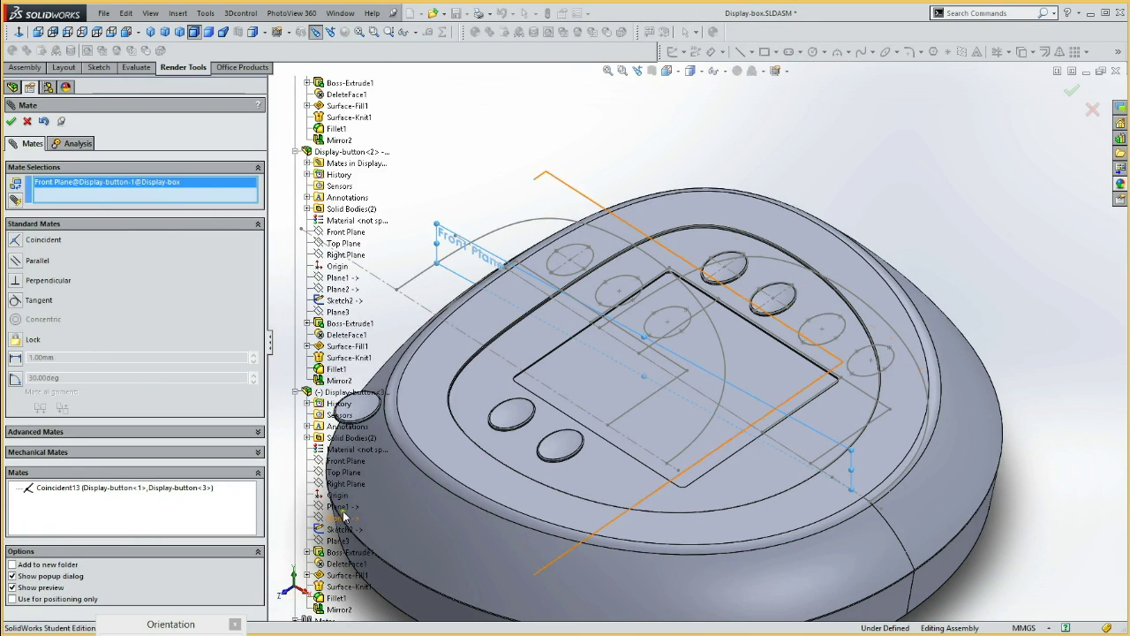
pyautogui.click(348, 465)
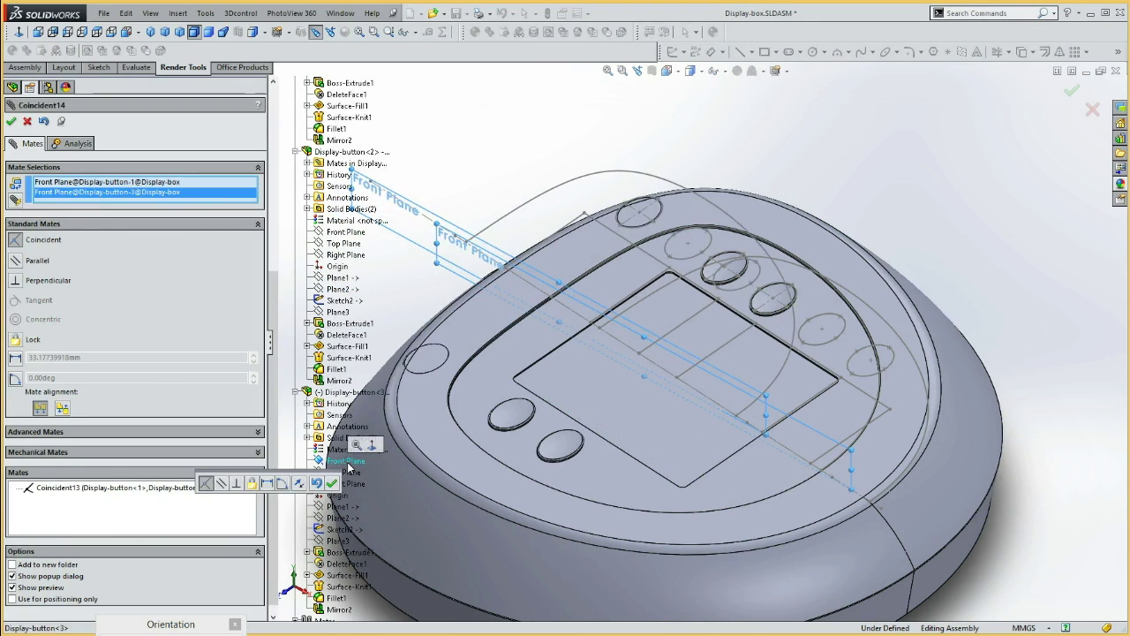
pyautogui.click(11, 122)
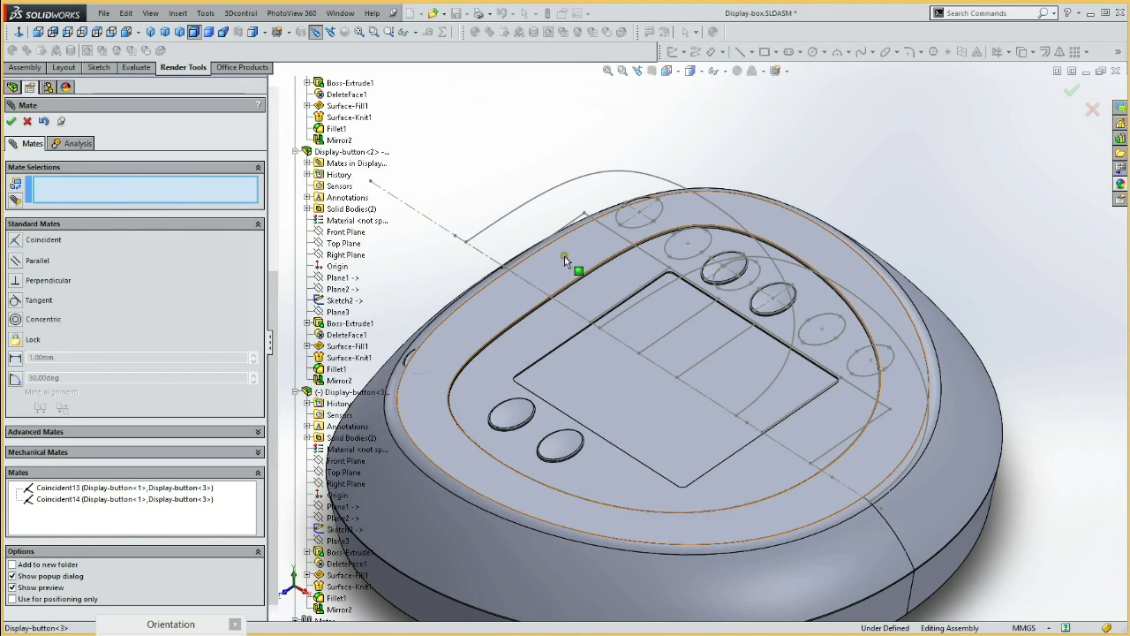
pyautogui.click(13, 124)
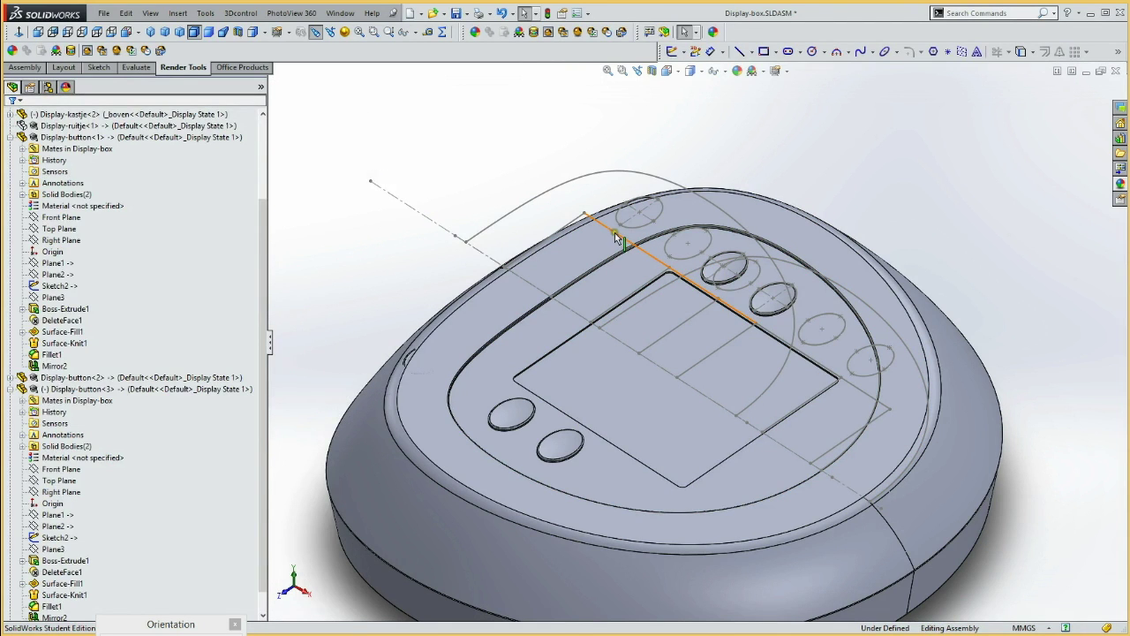
# - Pull Display-button<3> free and mate its sketch point coincident to Display-button<1>'s hole centre point
pyautogui.click(717, 277)
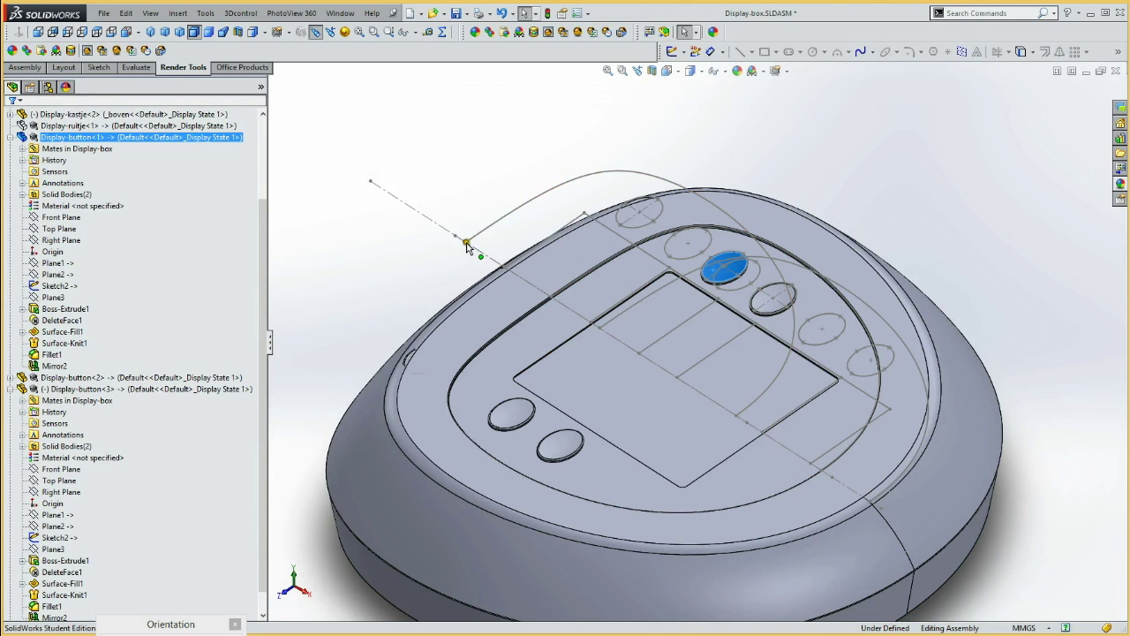
pyautogui.moveTo(469, 246); pyautogui.dragTo(344, 160)
pyautogui.click(421, 117)
pyautogui.click(541, 152)
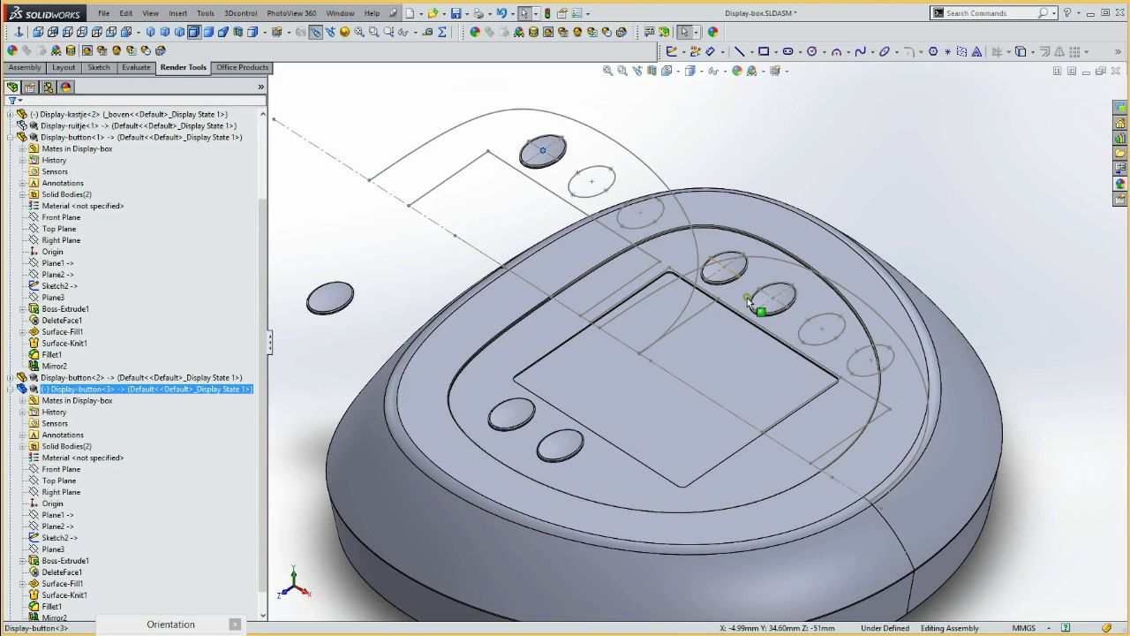
pyautogui.keyDown('ctrl'); pyautogui.click(821, 328); pyautogui.keyUp('ctrl')
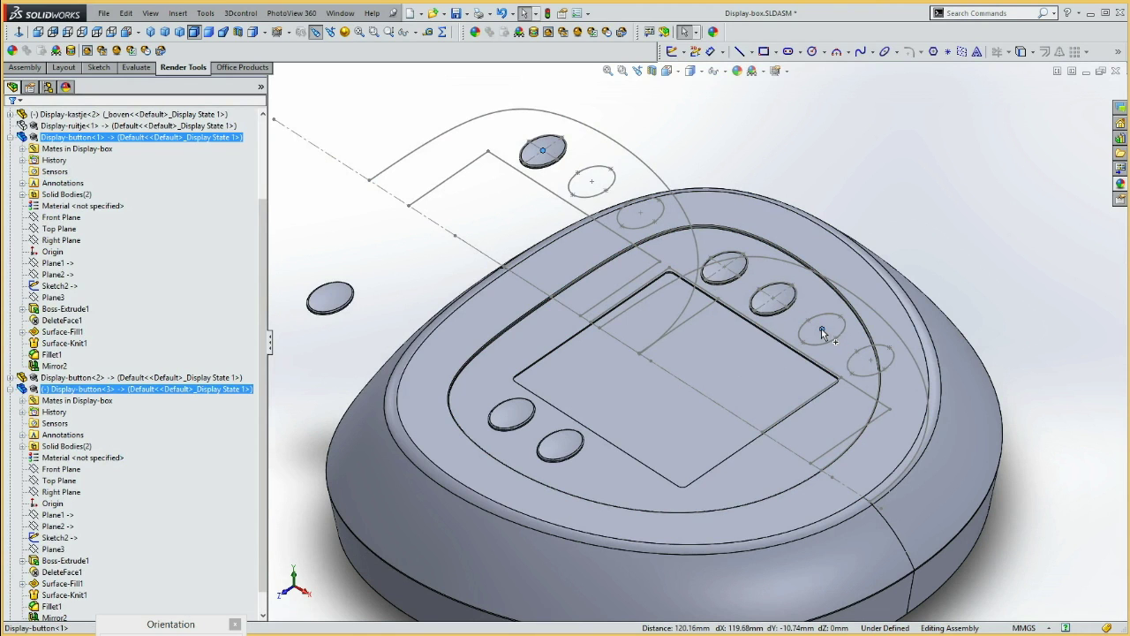
pyautogui.click(871, 276)
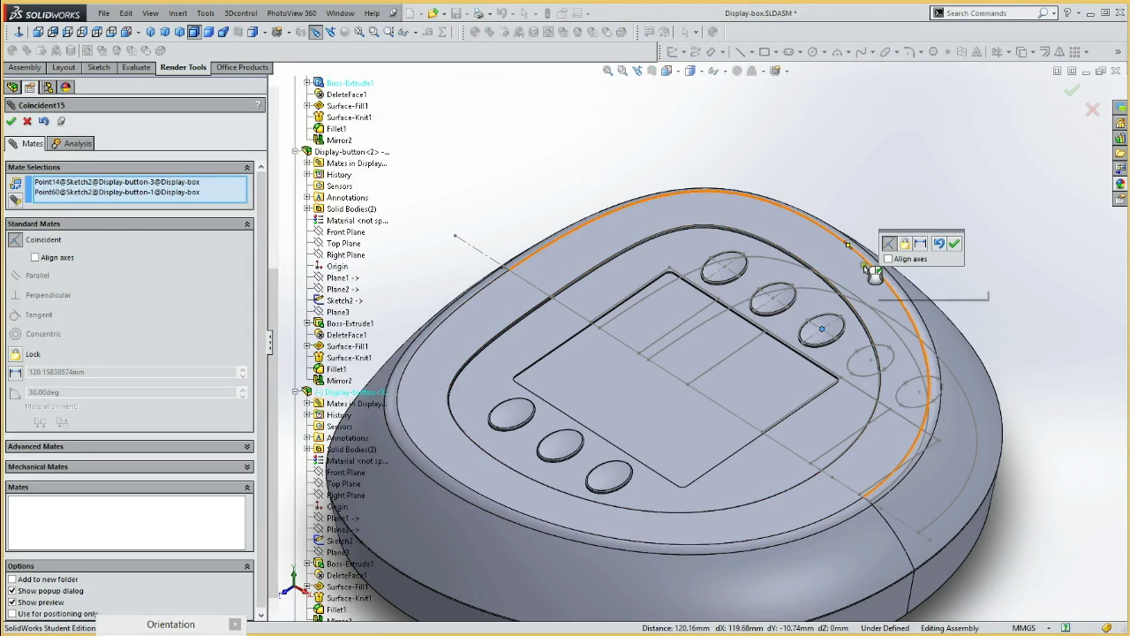
pyautogui.click(15, 122)
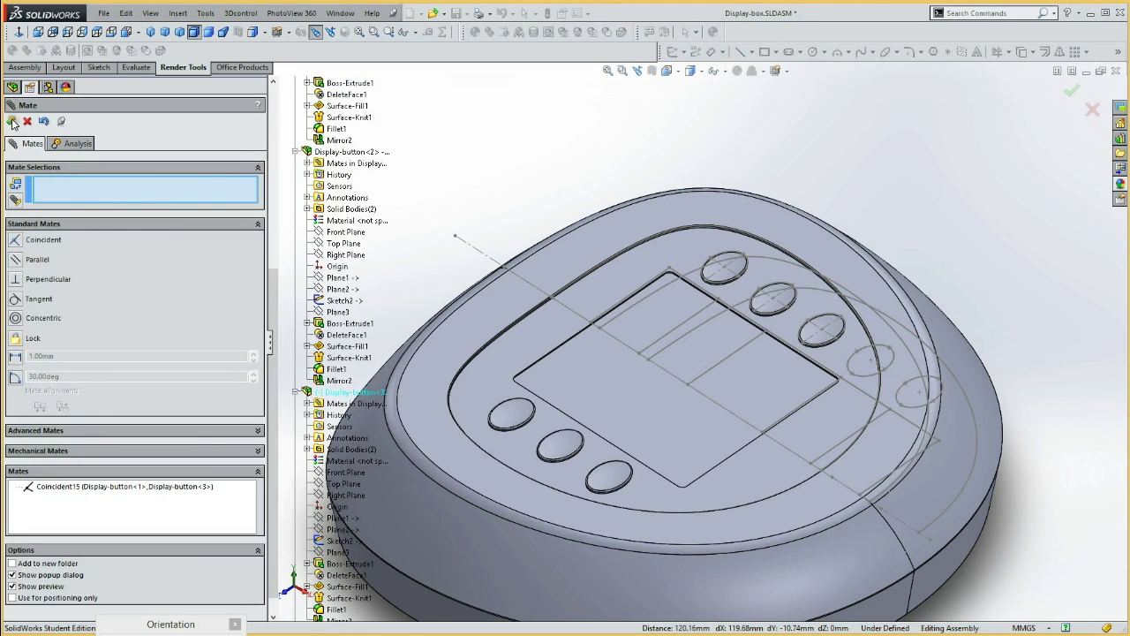
pyautogui.click(15, 122)
# - Hide Plane2 and Sketch2 and collapse the Display-button<1> and <3> branches
pyautogui.click(53, 525)
pyautogui.keyDown('ctrl'); pyautogui.click(59, 536); pyautogui.keyUp('ctrl')
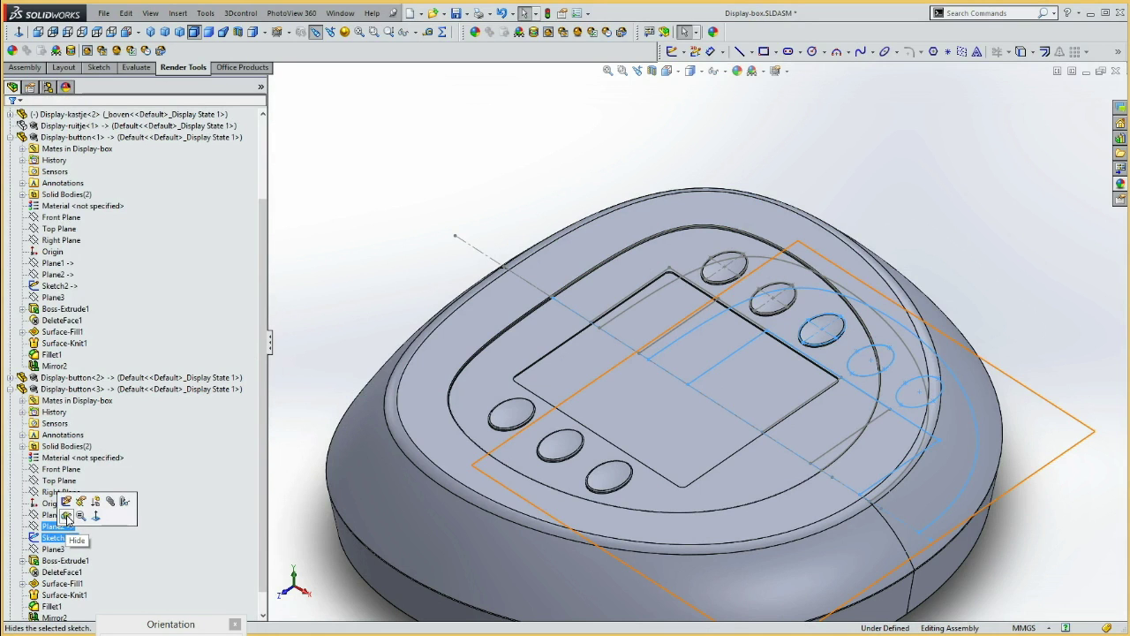
pyautogui.click(67, 518)
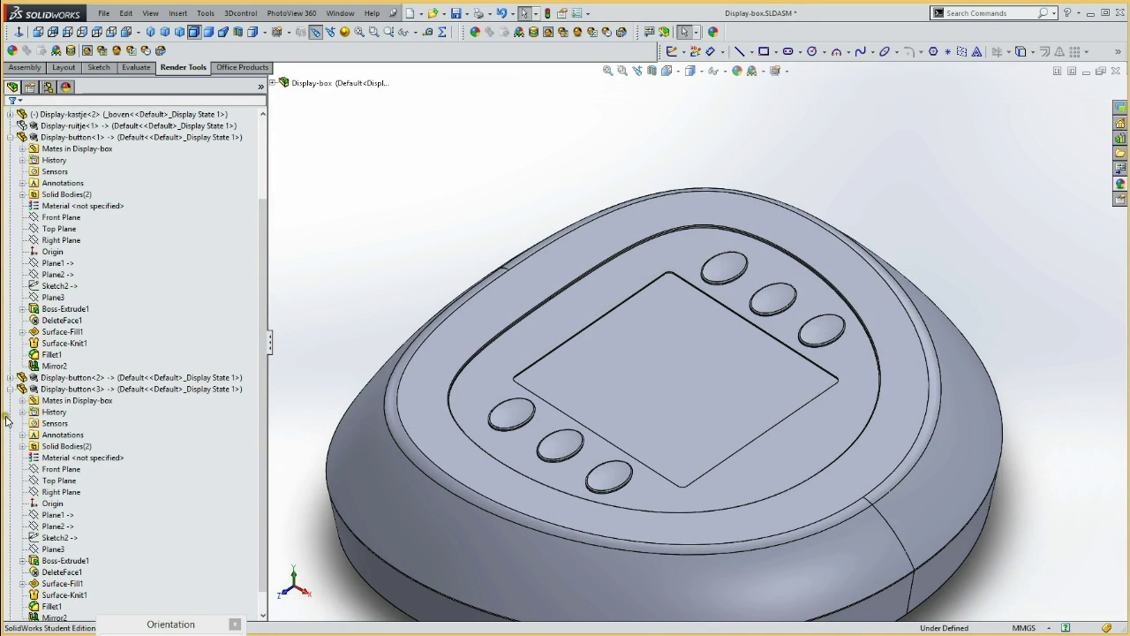
pyautogui.click(10, 389)
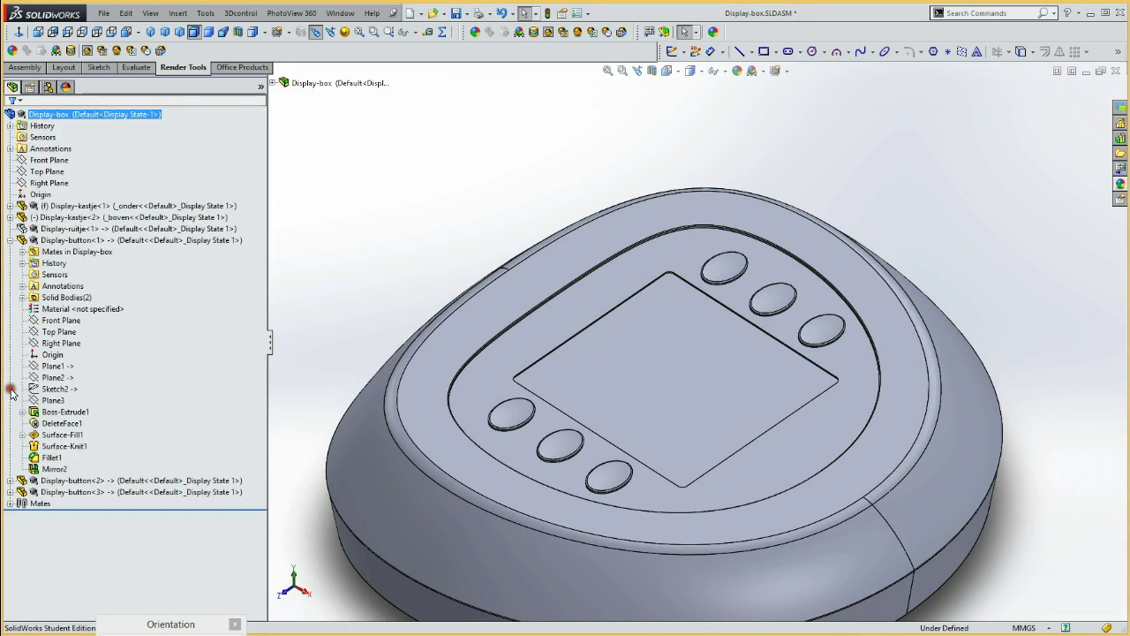
pyautogui.click(11, 241)
pyautogui.moveTo(449, 234)
pyautogui.mouseDown(button='middle')
pyautogui.moveTo(466, 234)
pyautogui.moveTo(423, 156)
pyautogui.moveTo(409, 185)
pyautogui.moveTo(468, 202)
pyautogui.moveTo(441, 220)
pyautogui.mouseUp(button='middle')
# - Make the Display-ruitje<1> window transparent and orbit to check the seated buttons
pyautogui.click(79, 229)
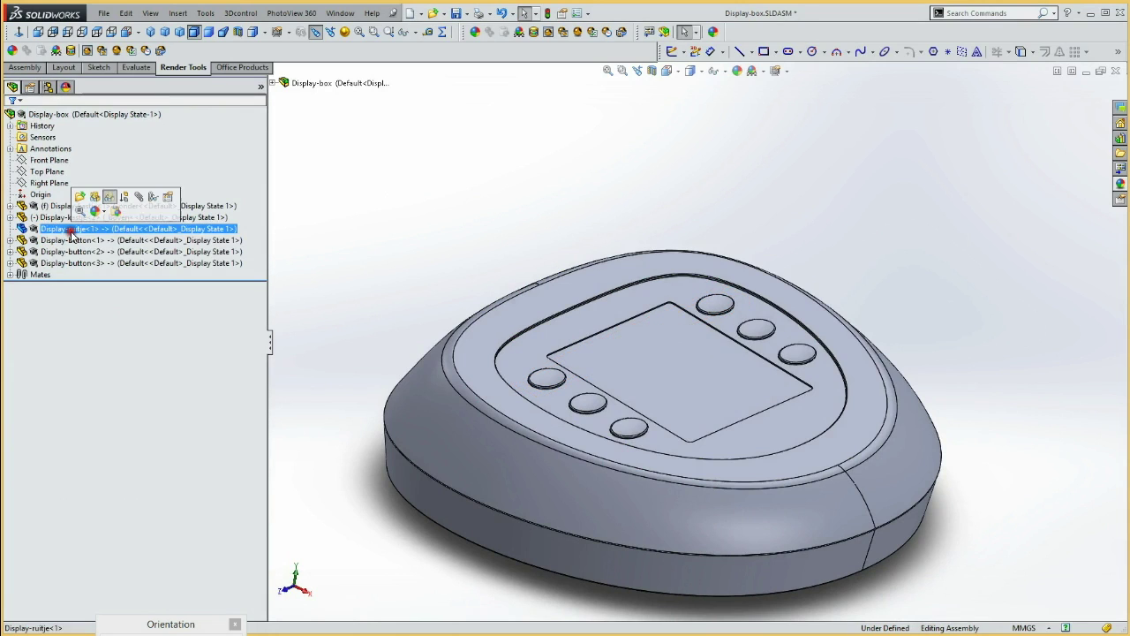
pyautogui.click(112, 200)
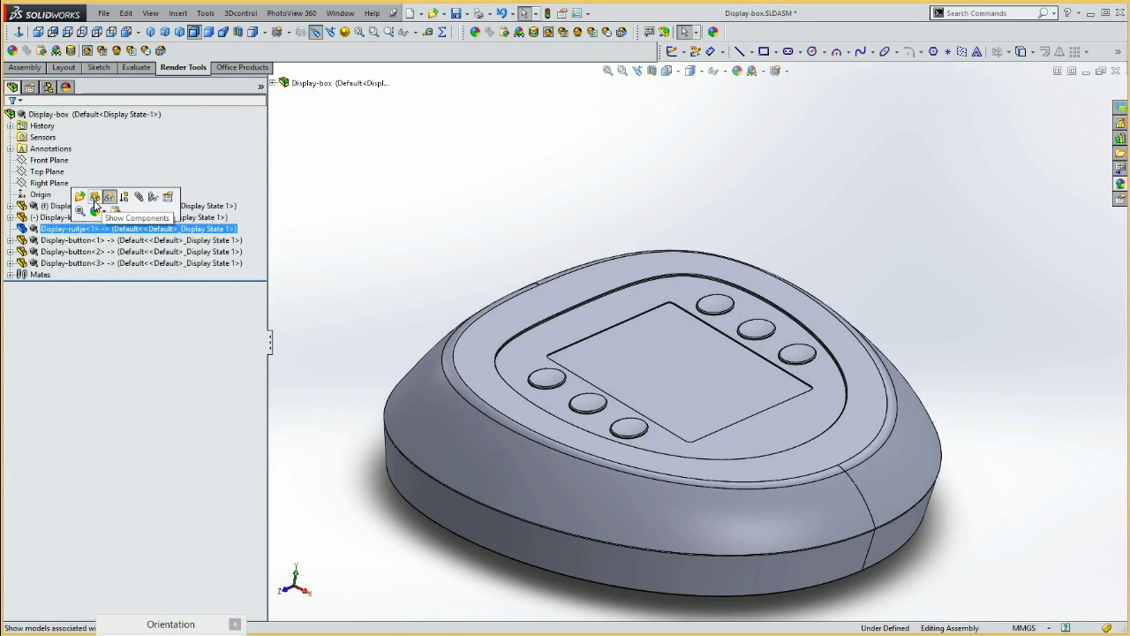
pyautogui.click(409, 229)
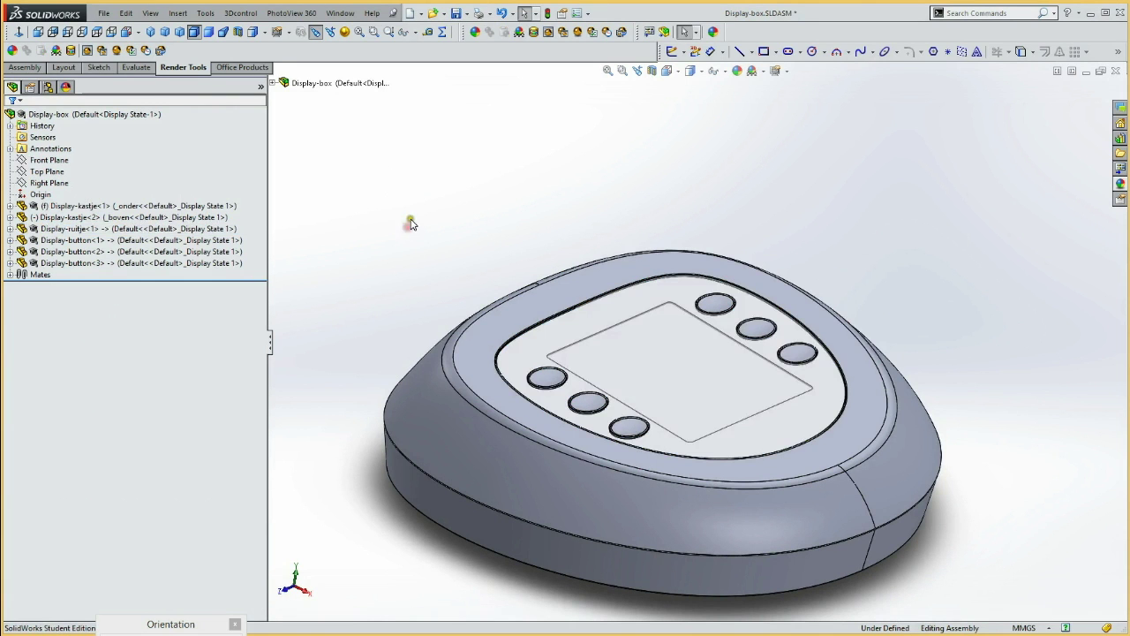
pyautogui.moveTo(411, 221)
pyautogui.mouseDown(button='middle')
pyautogui.moveTo(398, 174)
pyautogui.moveTo(345, 167)
pyautogui.moveTo(385, 171)
pyautogui.moveTo(379, 231)
pyautogui.moveTo(371, 220)
pyautogui.mouseUp(button='middle')
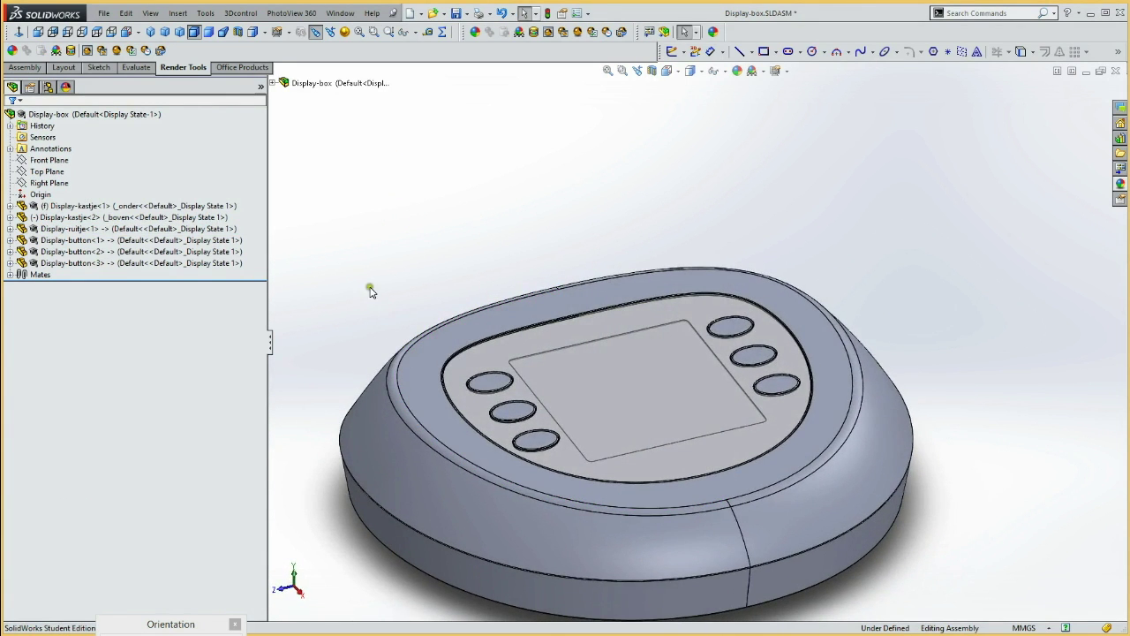
pyautogui.moveTo(395, 239)
pyautogui.mouseDown(button='middle')
pyautogui.moveTo(456, 182)
pyautogui.moveTo(405, 230)
pyautogui.mouseUp(button='middle')
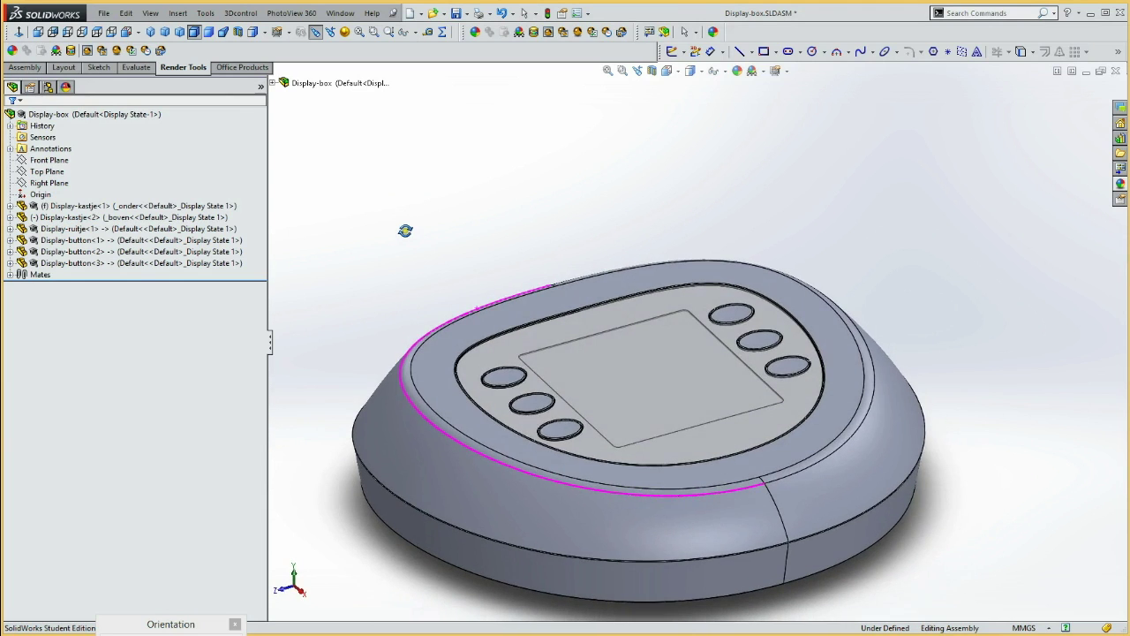
pyautogui.press('Escape')
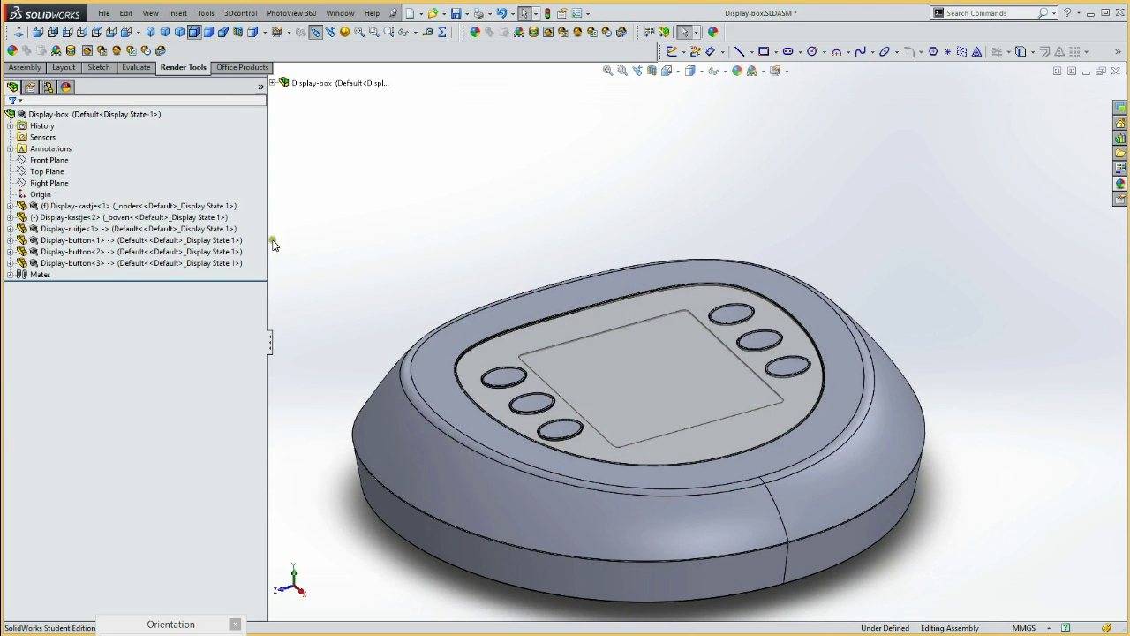
# - Open the Display-kastje<1> part on its own and activate its _boven configuration
pyautogui.click(89, 208)
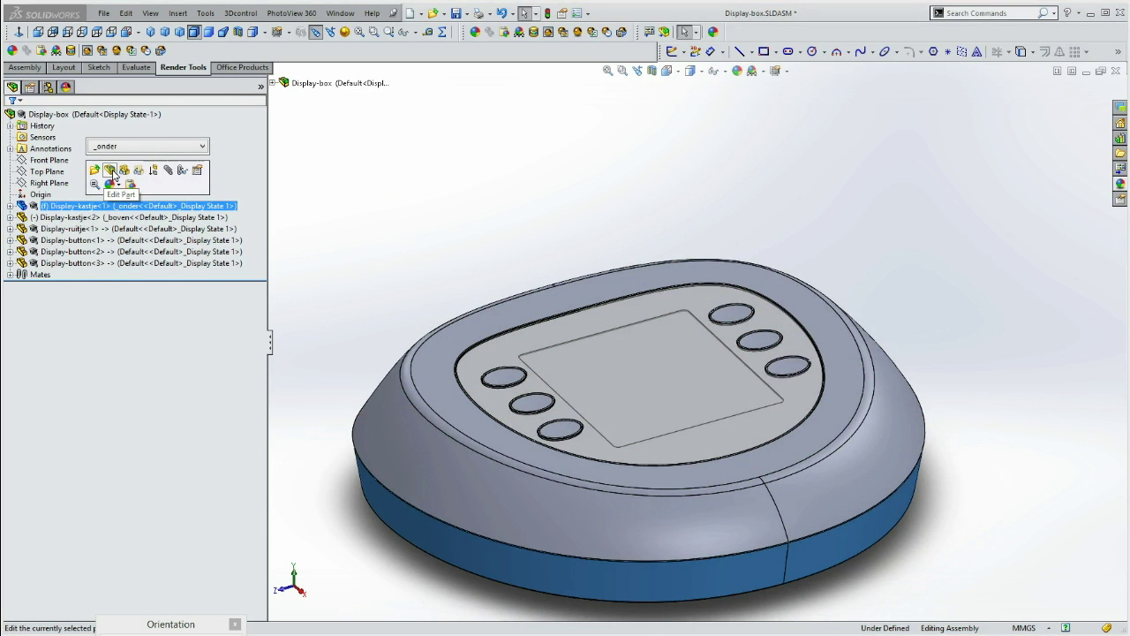
pyautogui.click(94, 170)
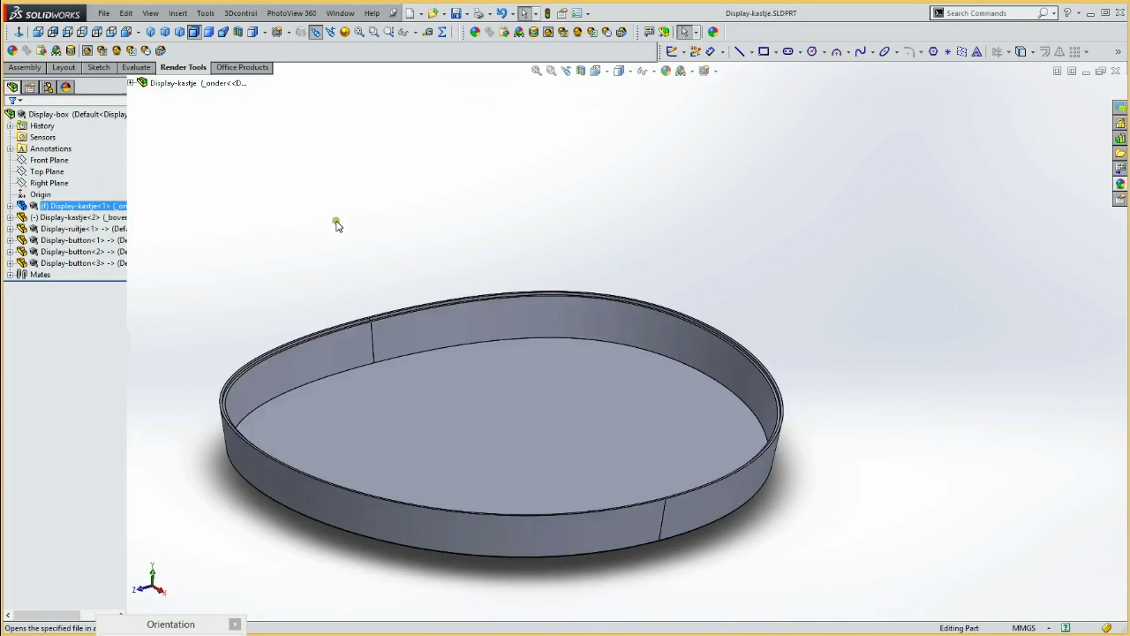
pyautogui.click(48, 87)
pyautogui.doubleClick(78, 139)
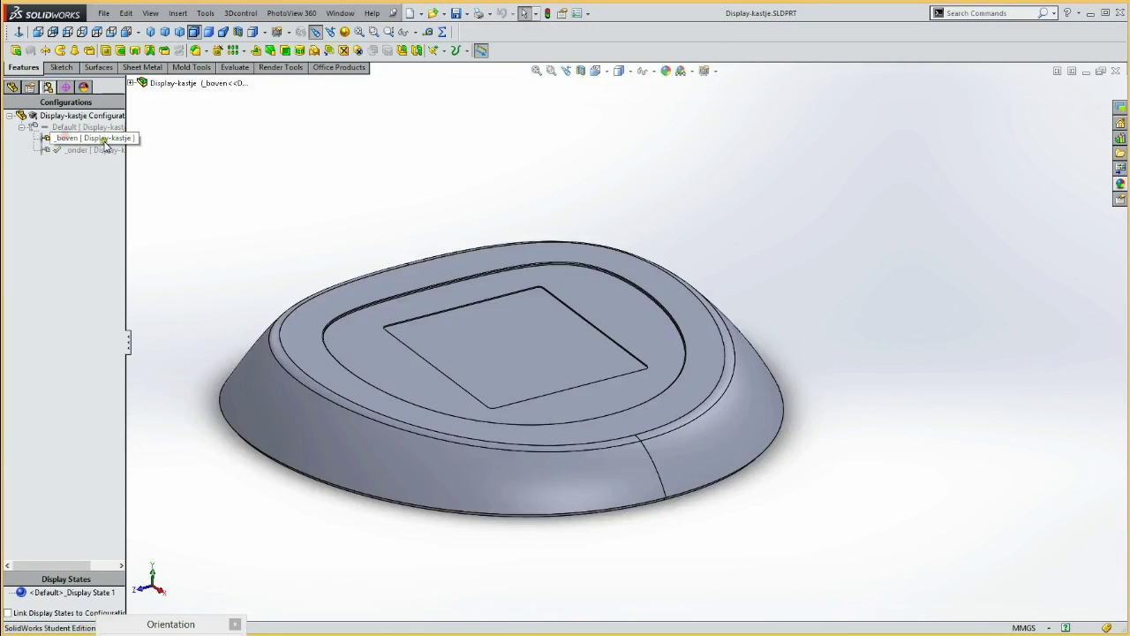
# - Inspect the lid's square recess, then return to the Display-box assembly window
pyautogui.click(475, 339)
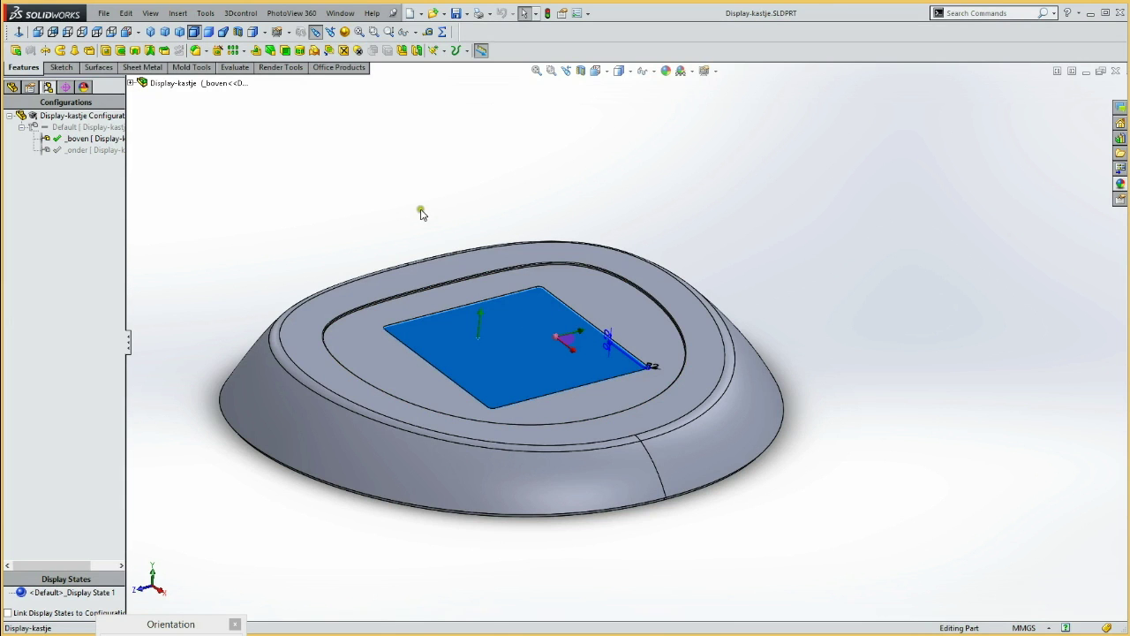
pyautogui.moveTo(423, 202)
pyautogui.mouseDown(button='middle')
pyautogui.moveTo(416, 186)
pyautogui.moveTo(380, 222)
pyautogui.moveTo(397, 200)
pyautogui.moveTo(418, 201)
pyautogui.moveTo(412, 217)
pyautogui.moveTo(373, 192)
pyautogui.mouseUp(button='middle')
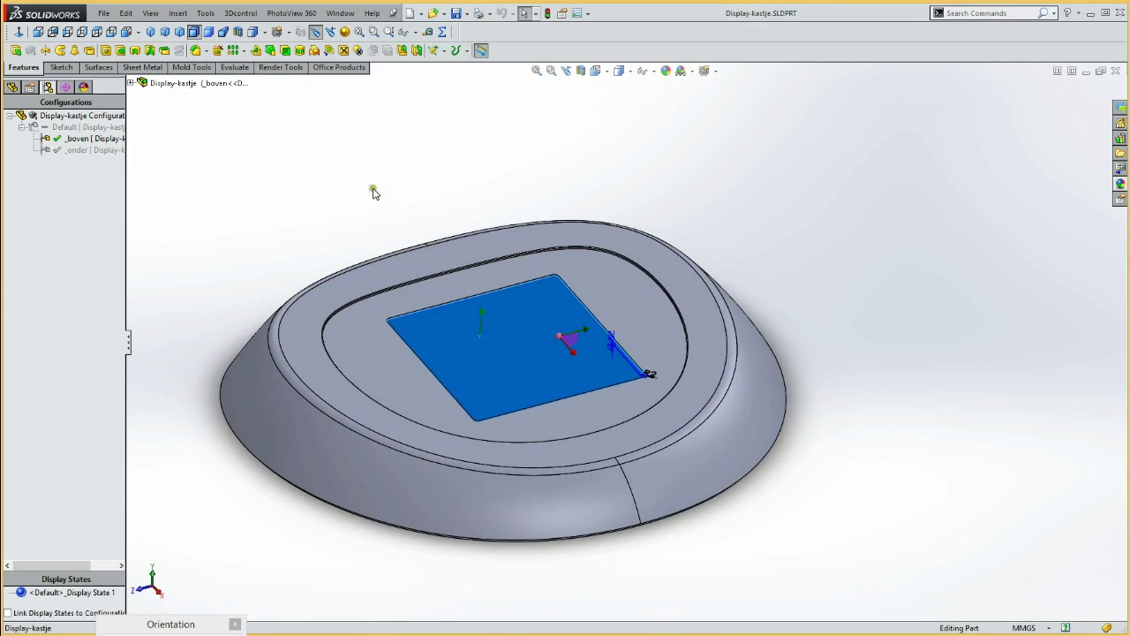
pyautogui.click(340, 13)
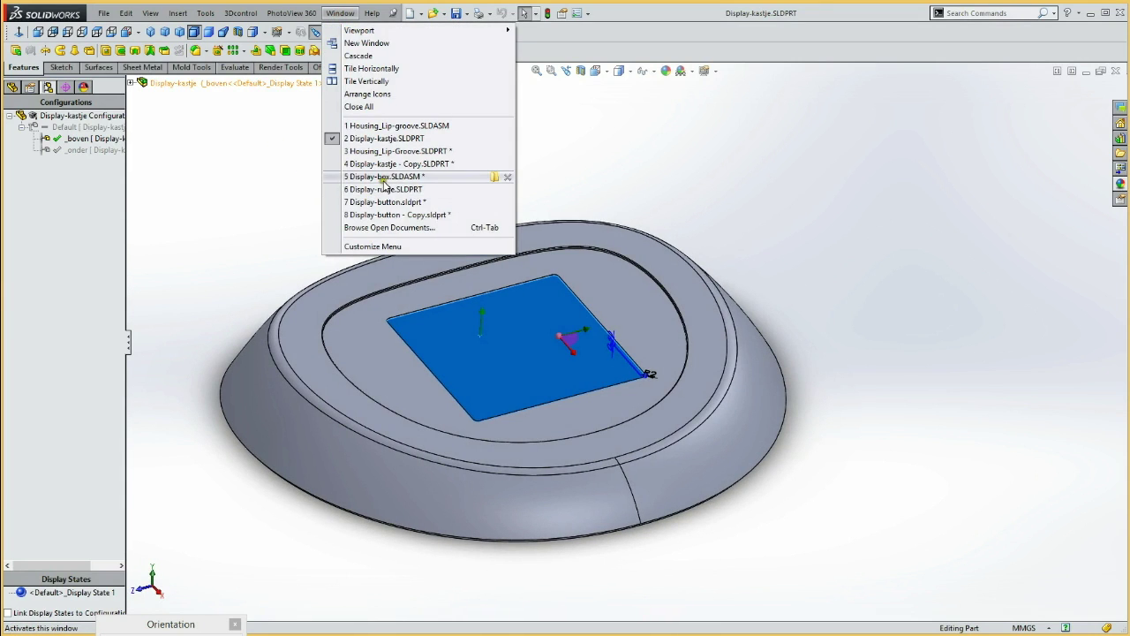
pyautogui.click(381, 176)
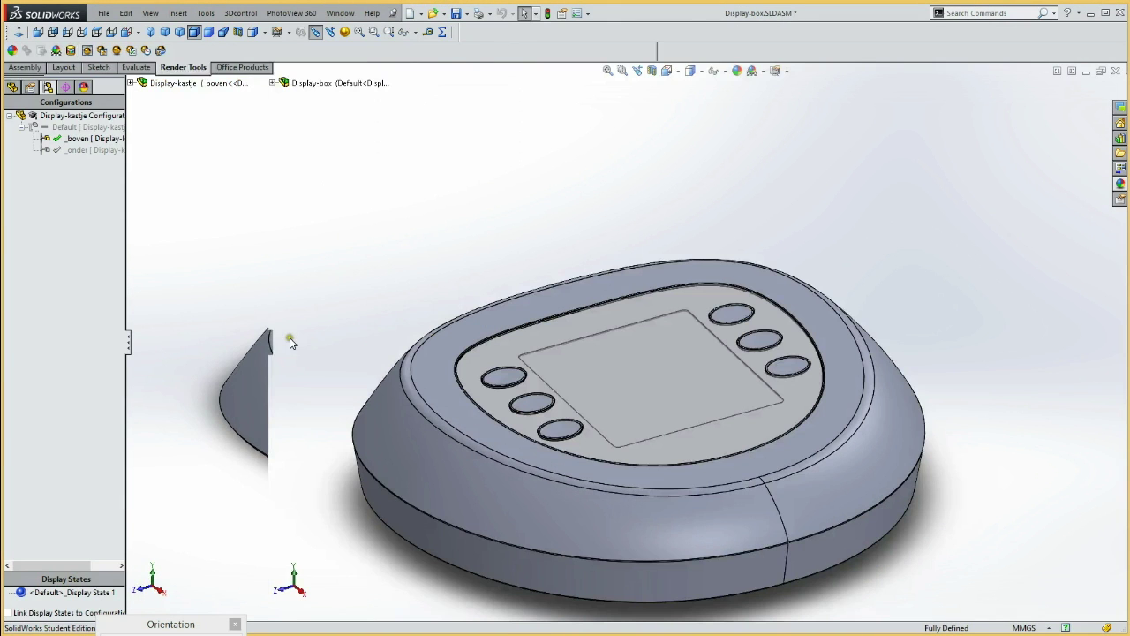
# - Orbit the Display-box assembly to review the housing, window and six buttons
pyautogui.moveTo(460, 192)
pyautogui.mouseDown(button='middle')
pyautogui.moveTo(457, 171)
pyautogui.moveTo(449, 183)
pyautogui.mouseUp(button='middle')
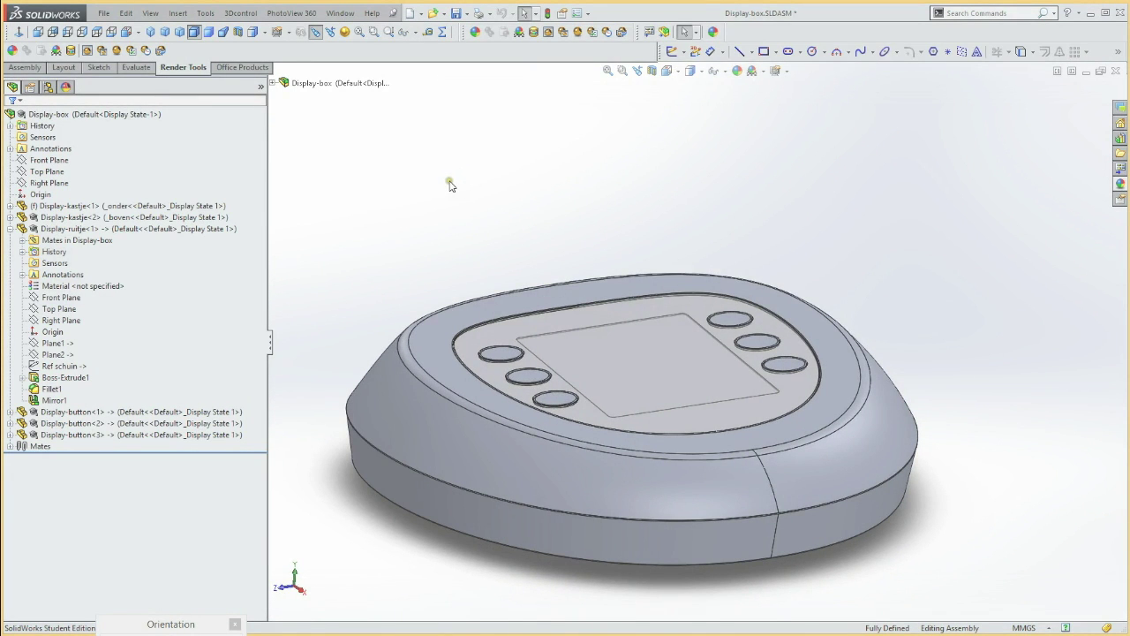